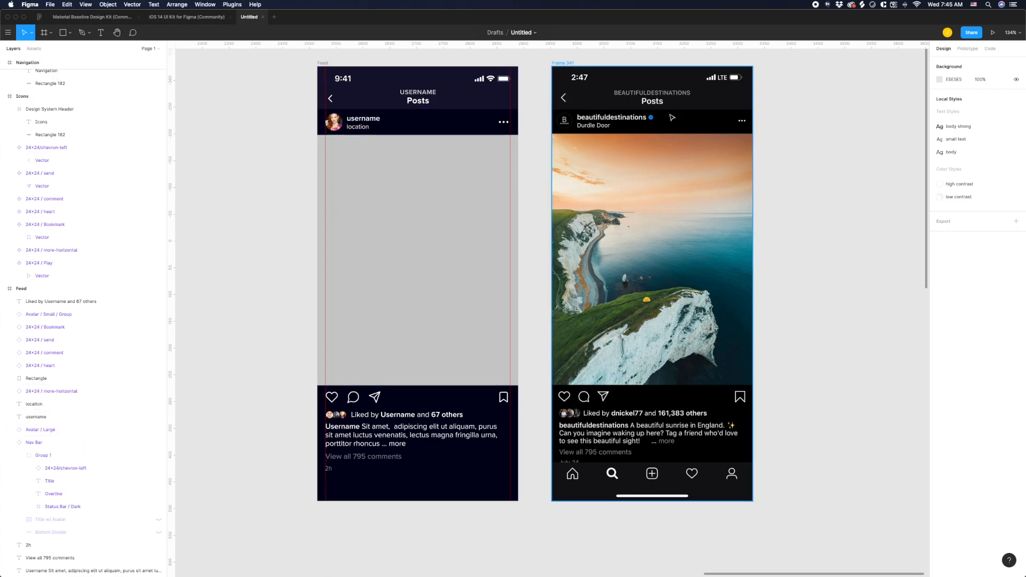
Examine the username and location texts in the Feed post header, alone and together with the rest of the post.
click(357, 120)
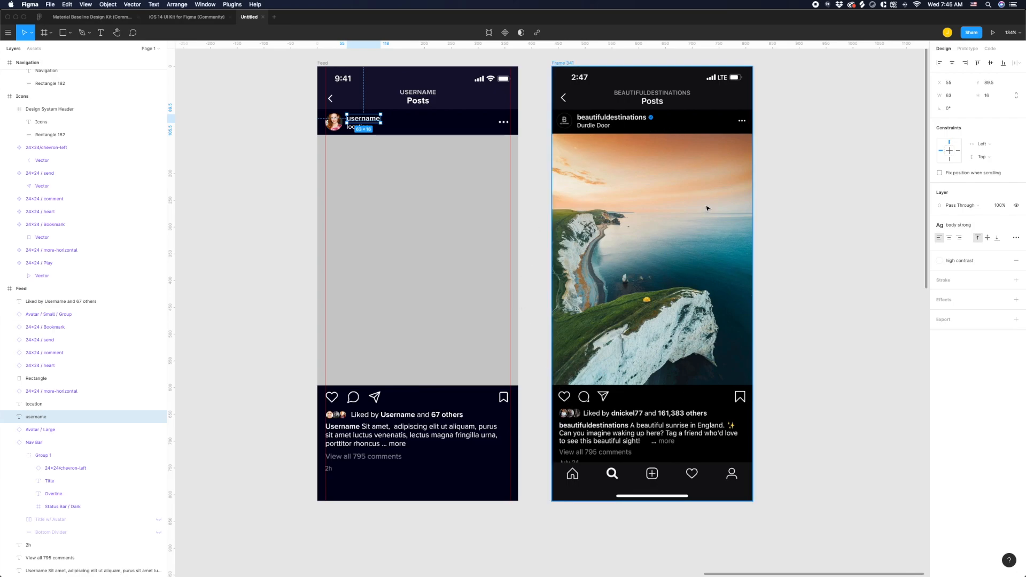
click(276, 156)
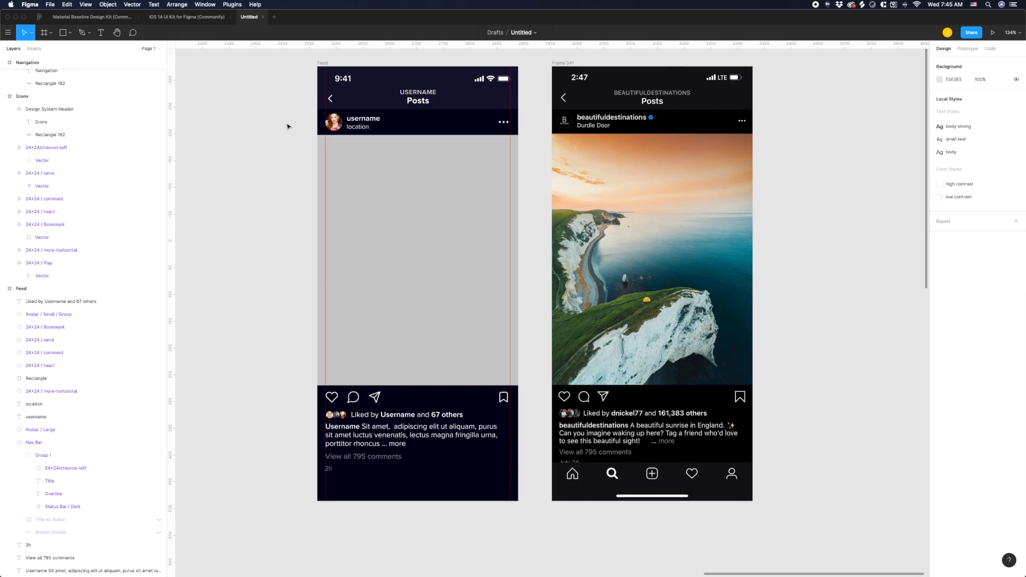
drag(281, 112, 527, 482)
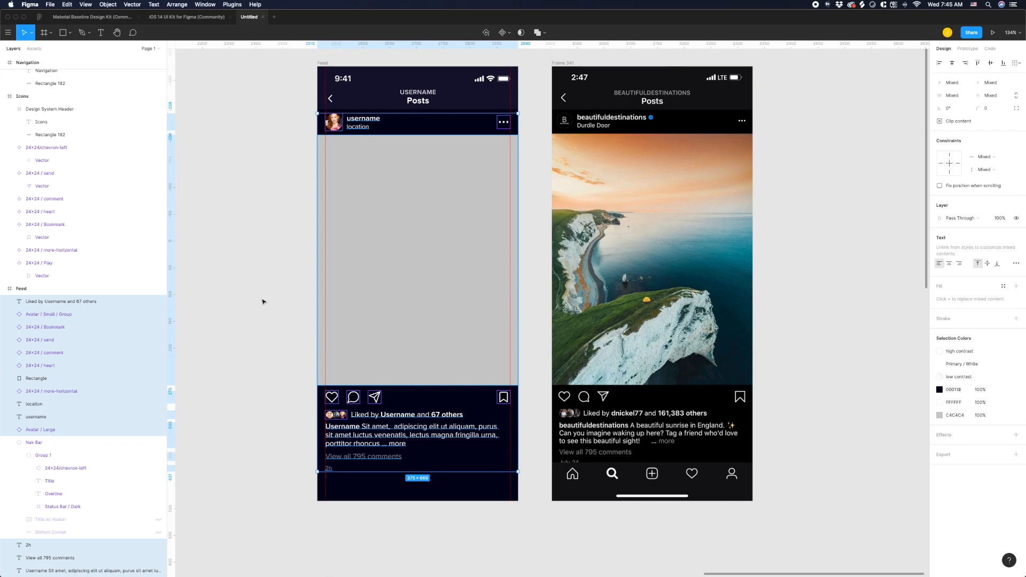
click(241, 262)
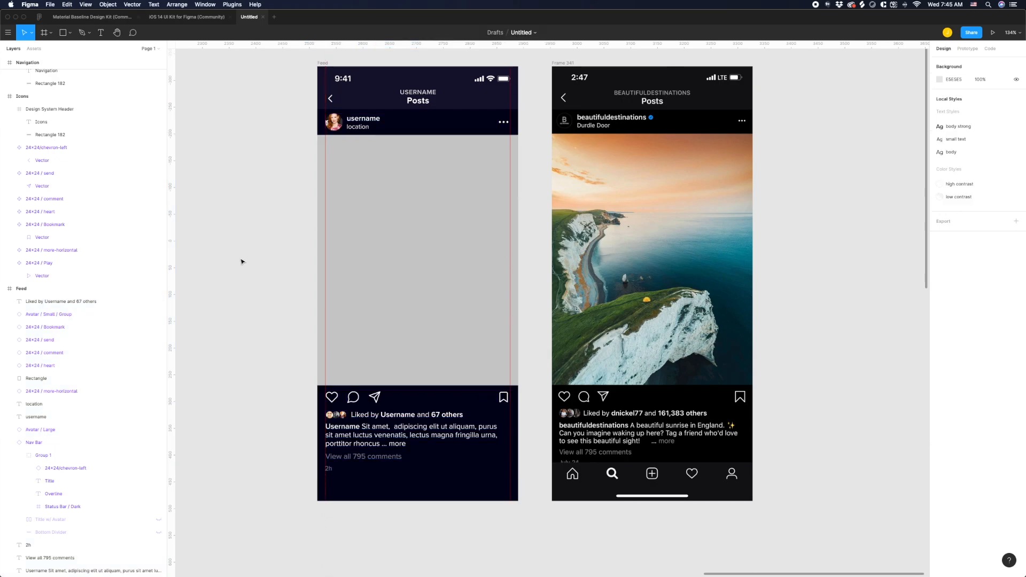
click(359, 128)
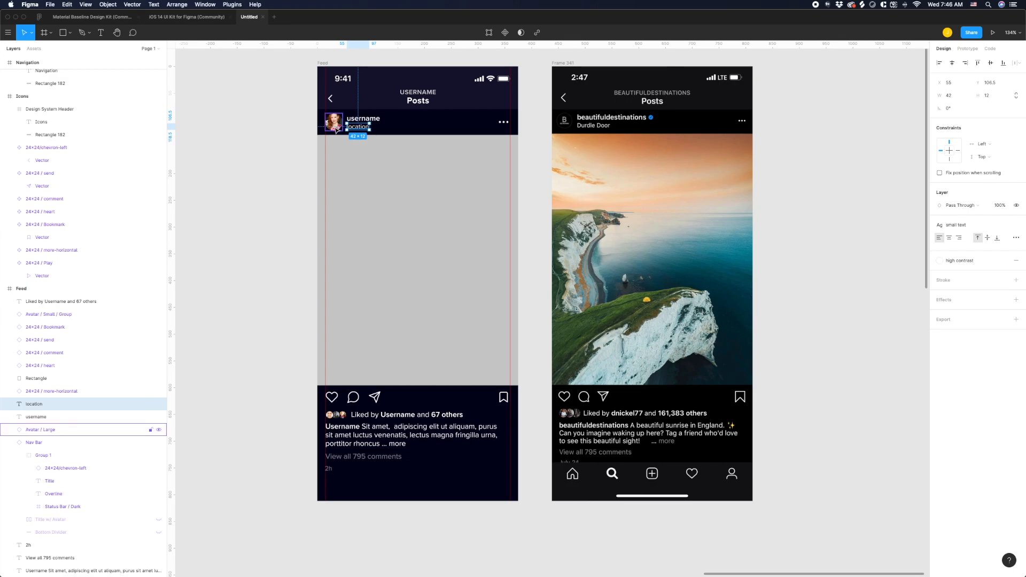
click(302, 114)
click(357, 126)
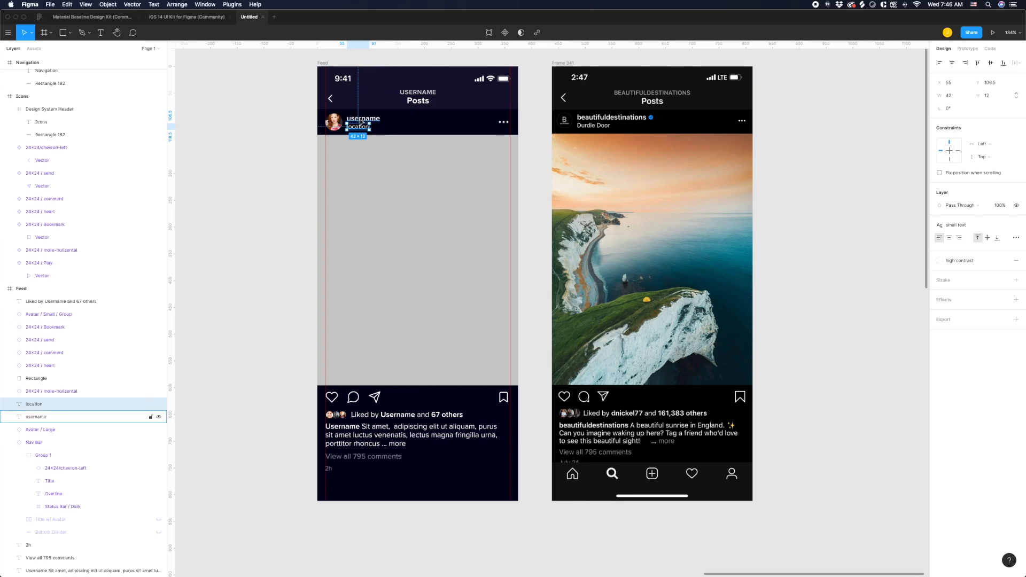
drag(348, 119, 335, 123)
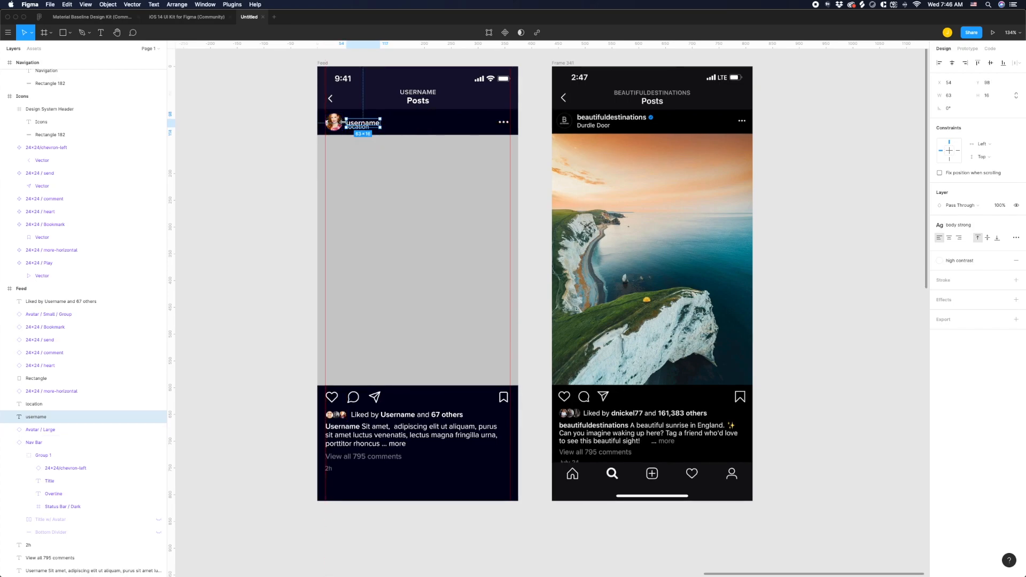
key(ctrl+z)
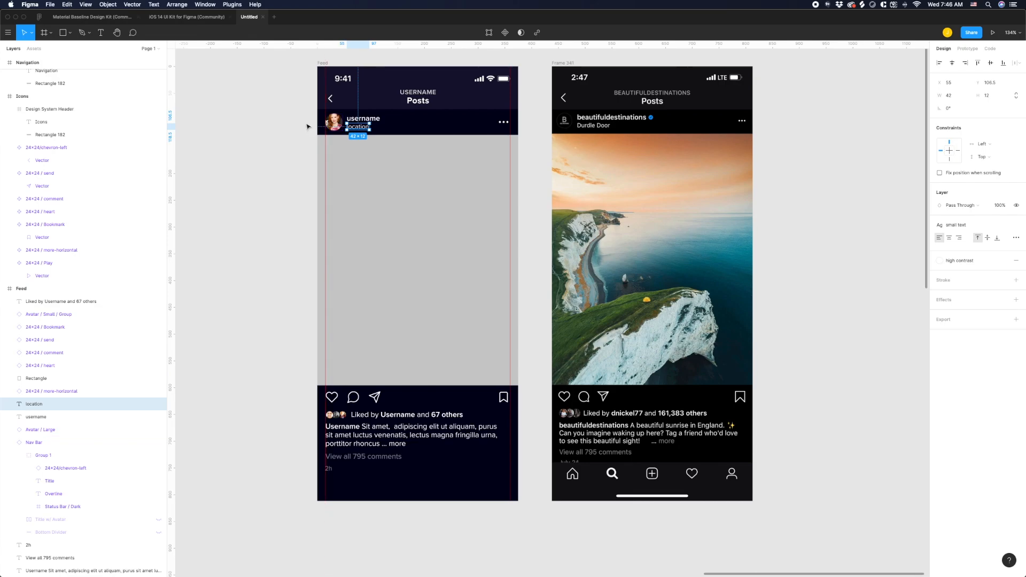
Examine how the Feed post divides into header row, image rectangle, action icons and likes row by selecting each part.
drag(300, 114, 531, 134)
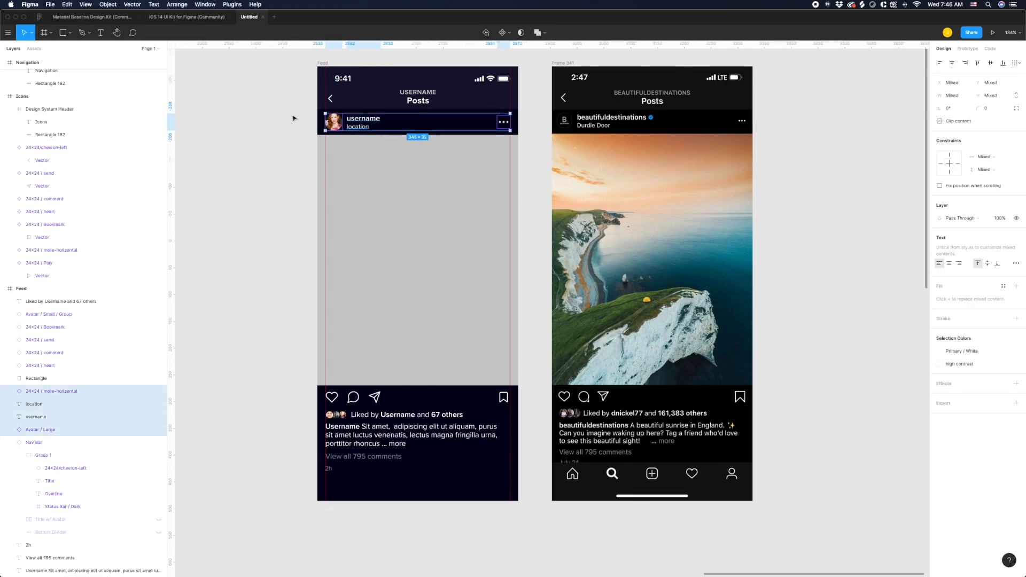
click(300, 124)
drag(286, 112, 521, 472)
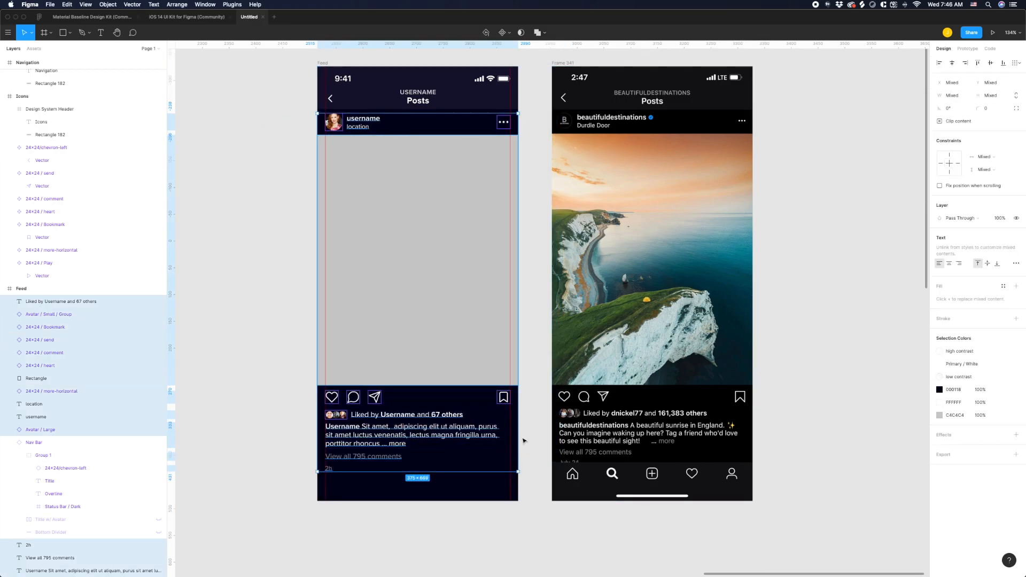
click(536, 246)
drag(296, 111, 525, 138)
click(525, 138)
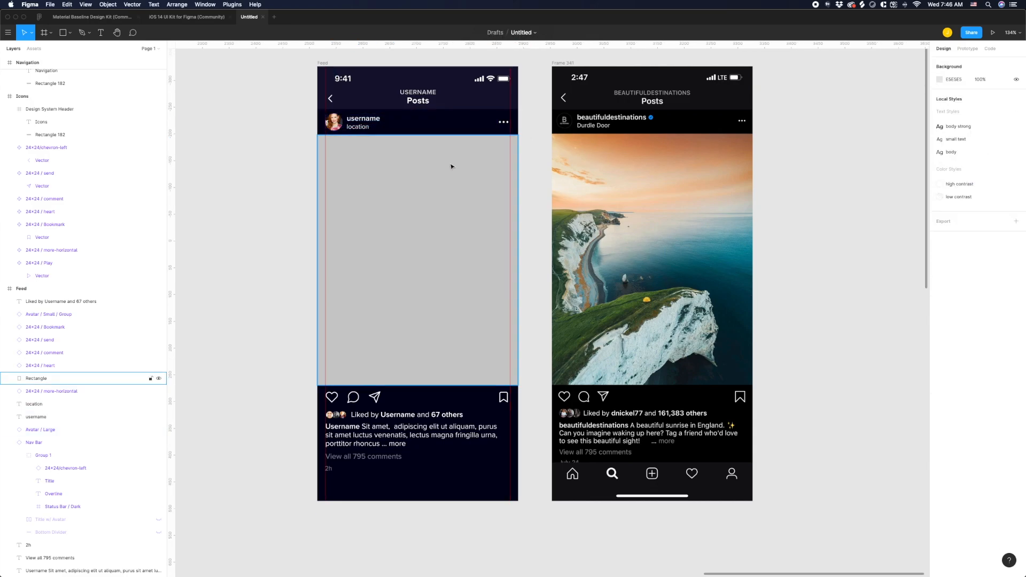
click(353, 165)
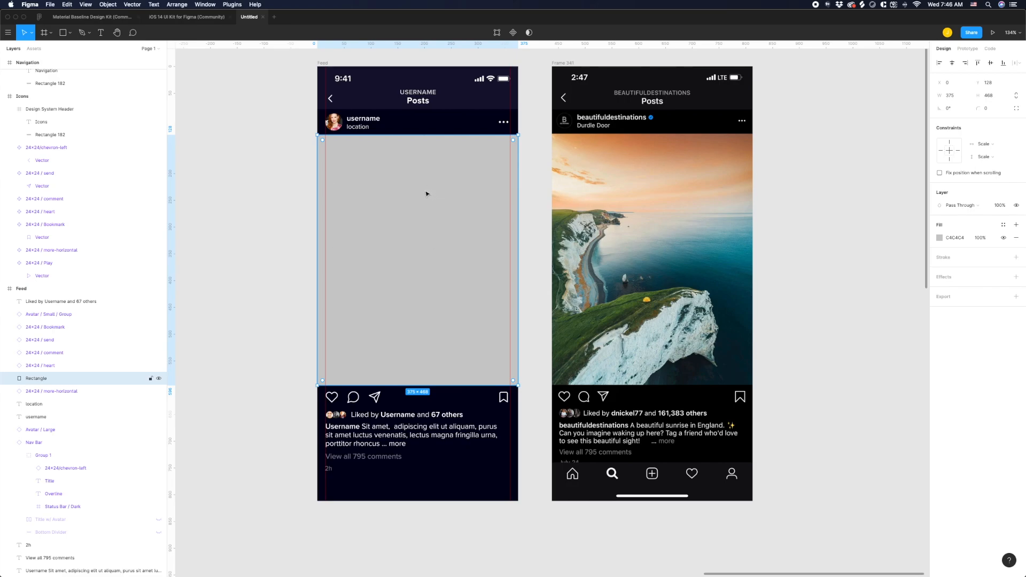
drag(284, 387, 396, 400)
drag(488, 402, 516, 401)
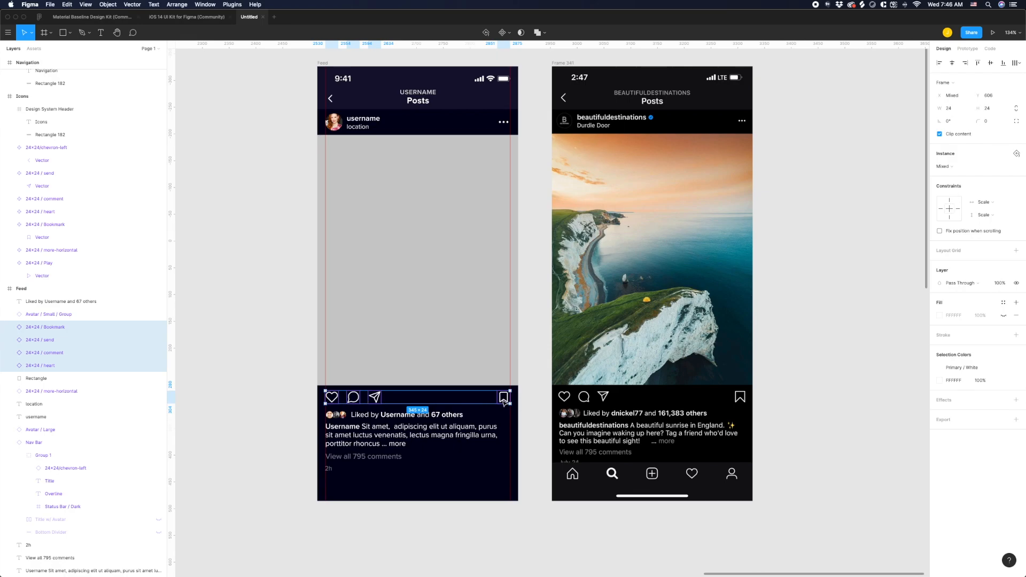
drag(295, 411, 516, 422)
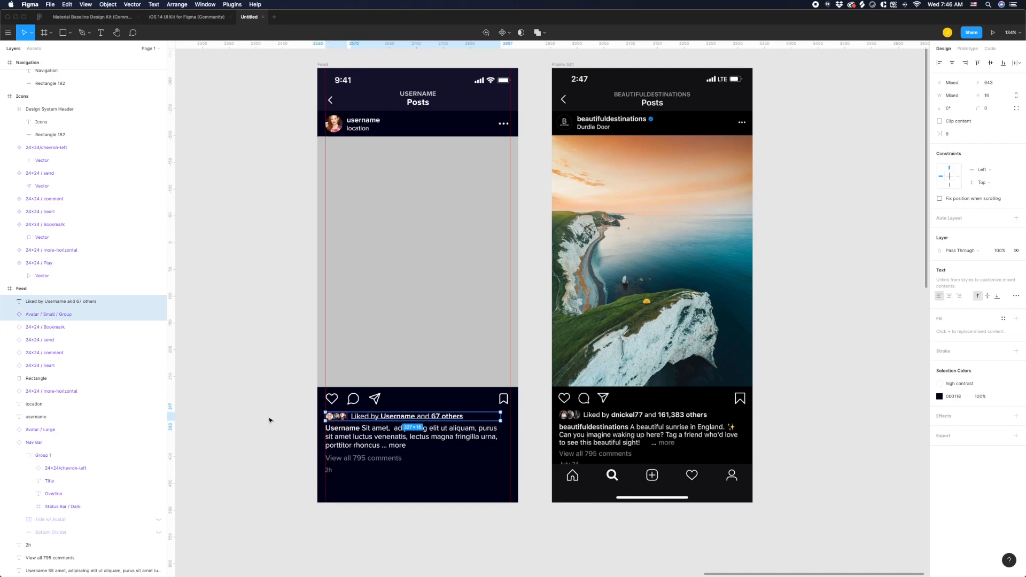
Inspect the likes row in the Feed frame, including its text and the three nested small avatar images.
scroll(269, 416, up, 3)
click(287, 420)
drag(289, 422, 230, 380)
scroll(236, 381, up, 2)
scroll(247, 379, up, 1)
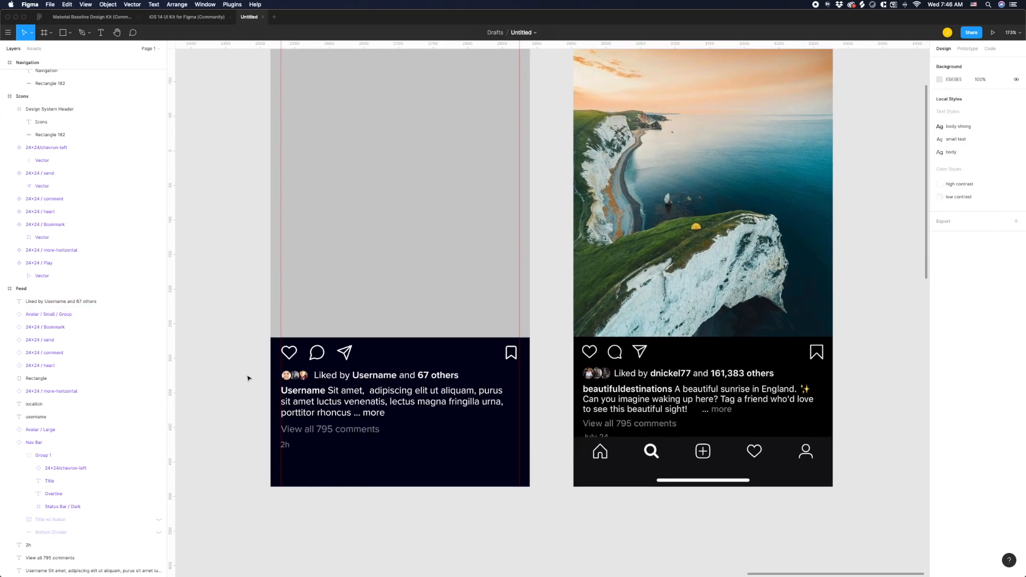
scroll(336, 383, up, 1)
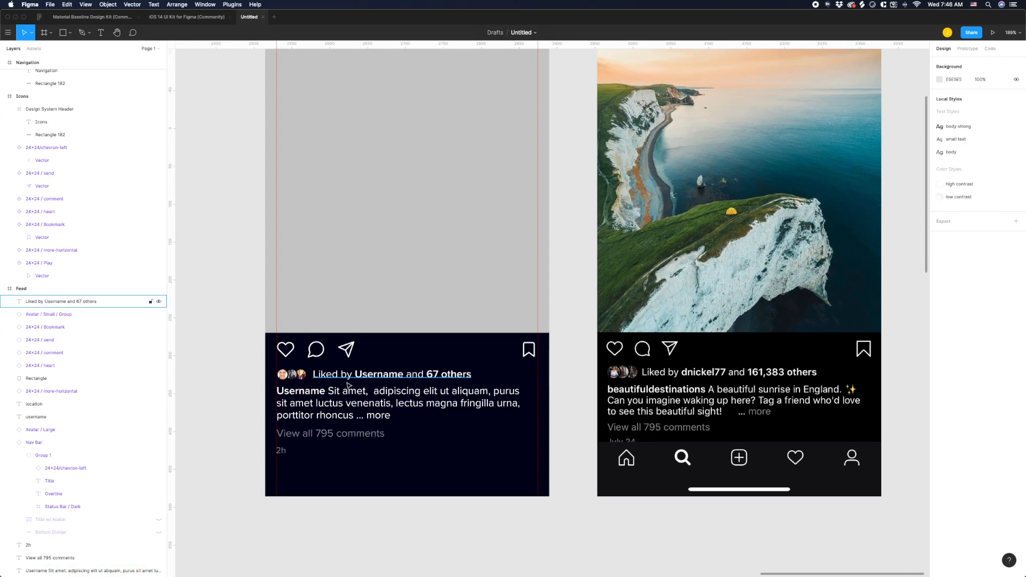
click(389, 381)
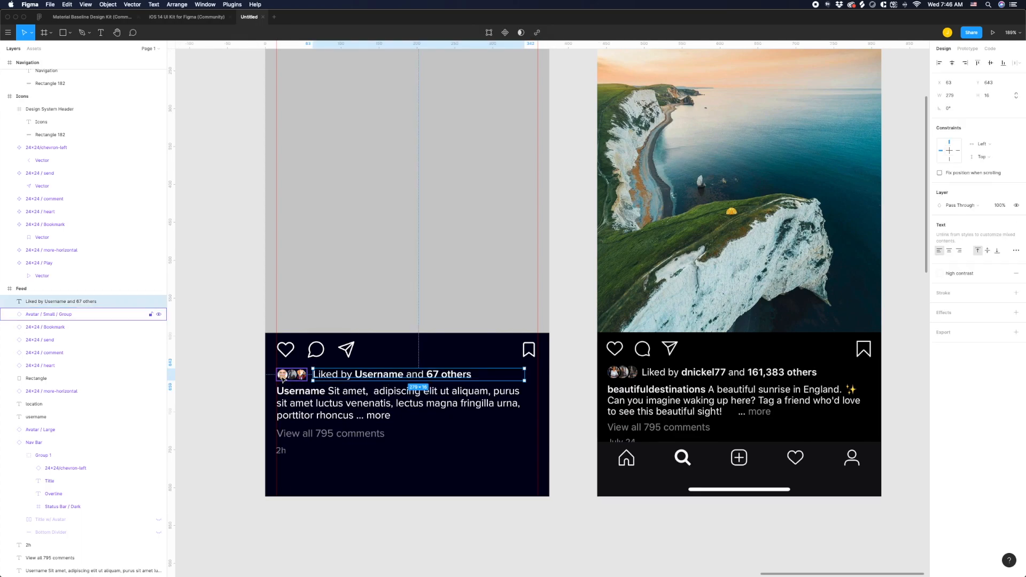
super+click(283, 377)
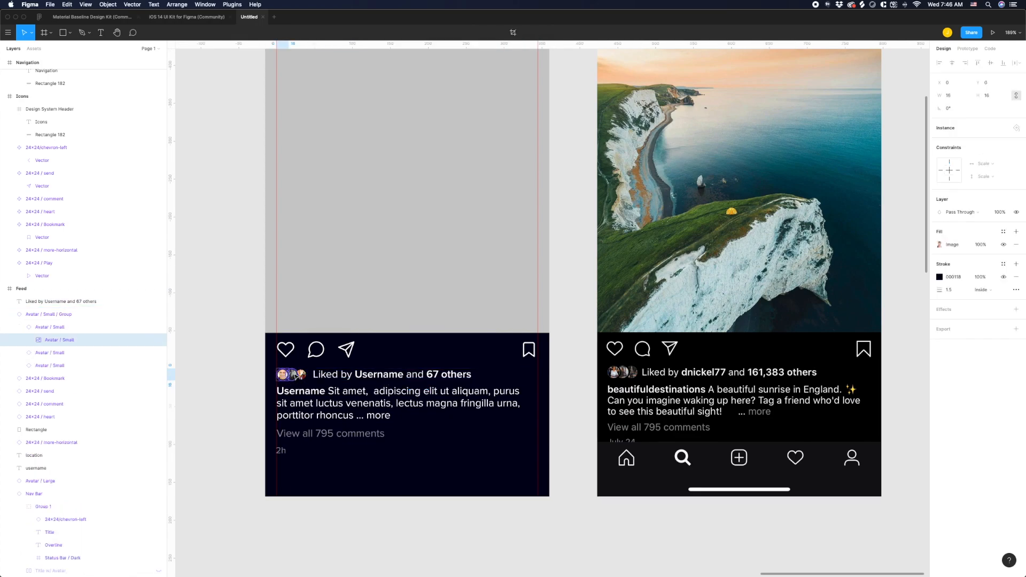
shift+super+click(296, 376)
shift+super+click(302, 376)
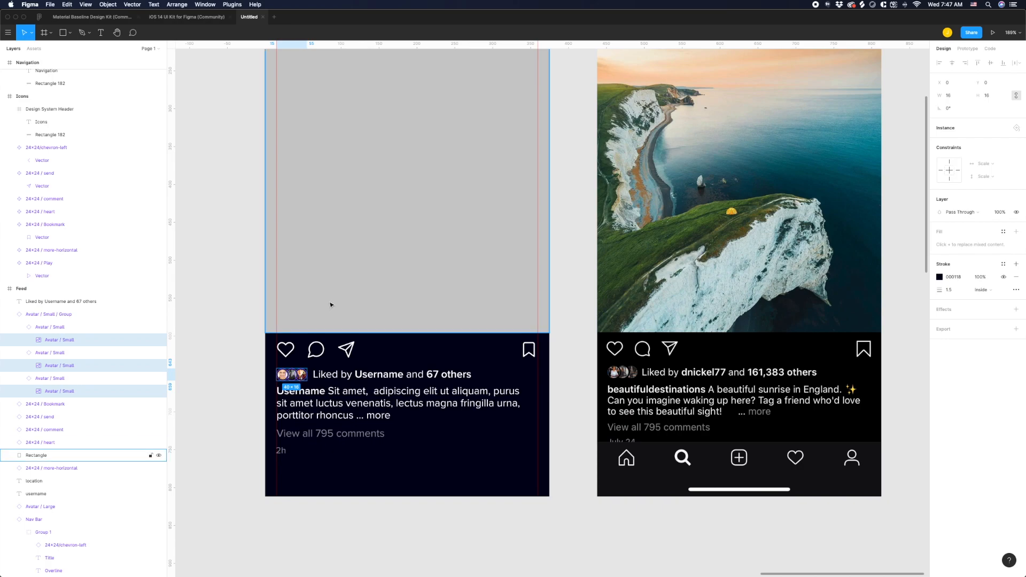
click(232, 373)
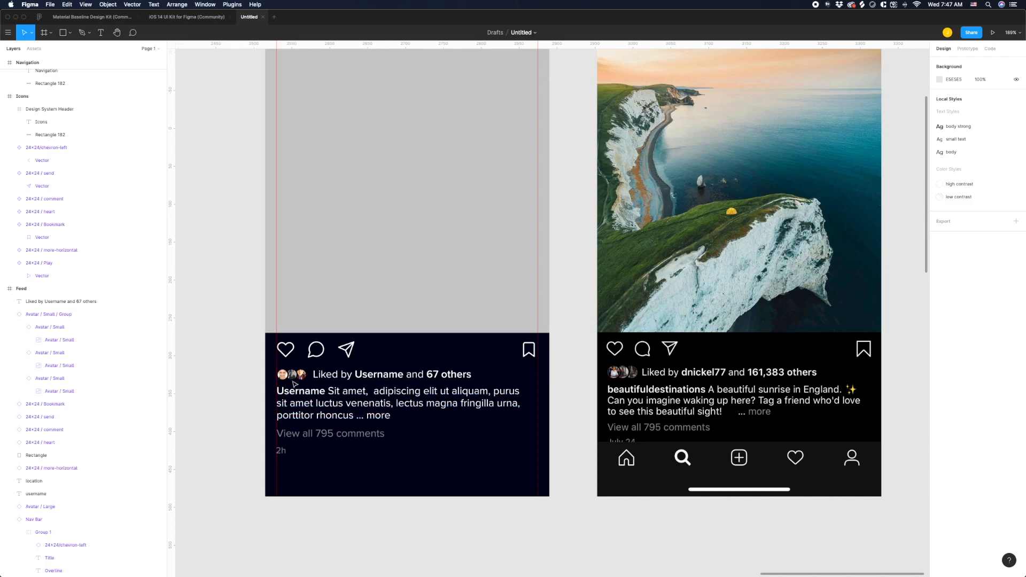
Inspect the text style of the word Username in the likes line, and the line together with its avatar group.
double_click(375, 374)
click(355, 374)
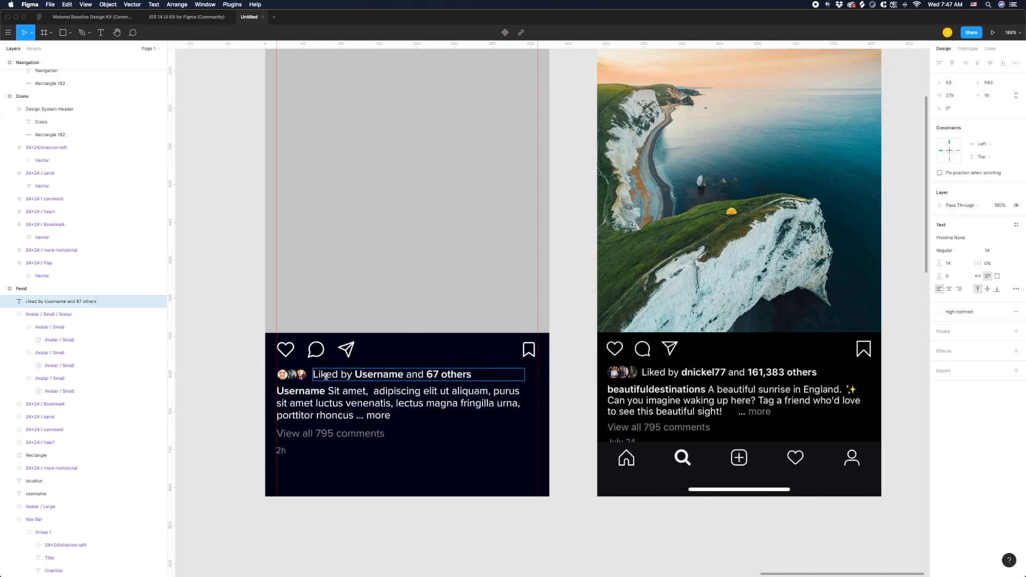
drag(354, 374, 402, 374)
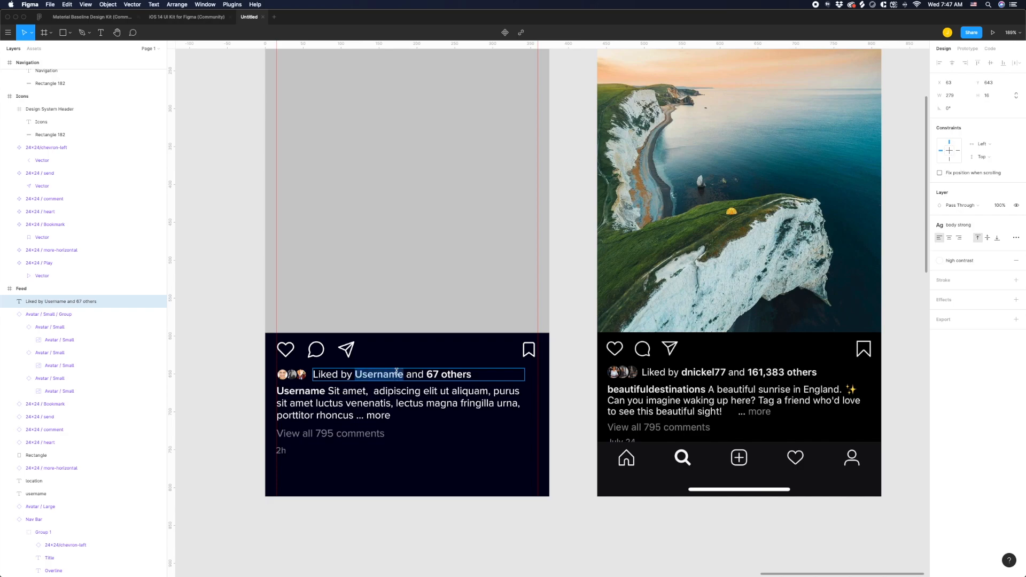
key(Escape)
click(285, 377)
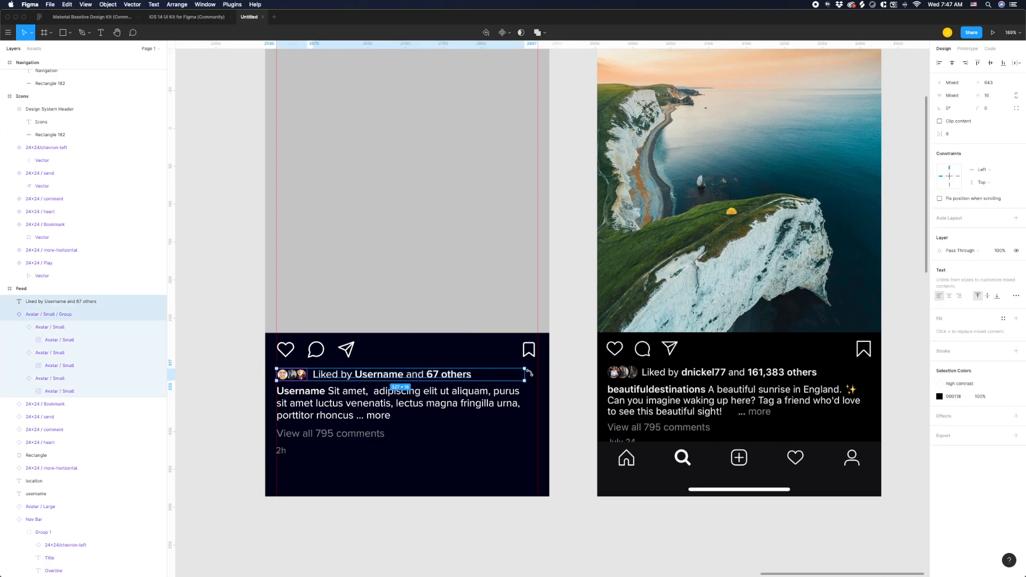
click(212, 397)
Hide the small avatar group and move the likes text over to the layout's margin guide, at about X 17, Y 641.
click(117, 314)
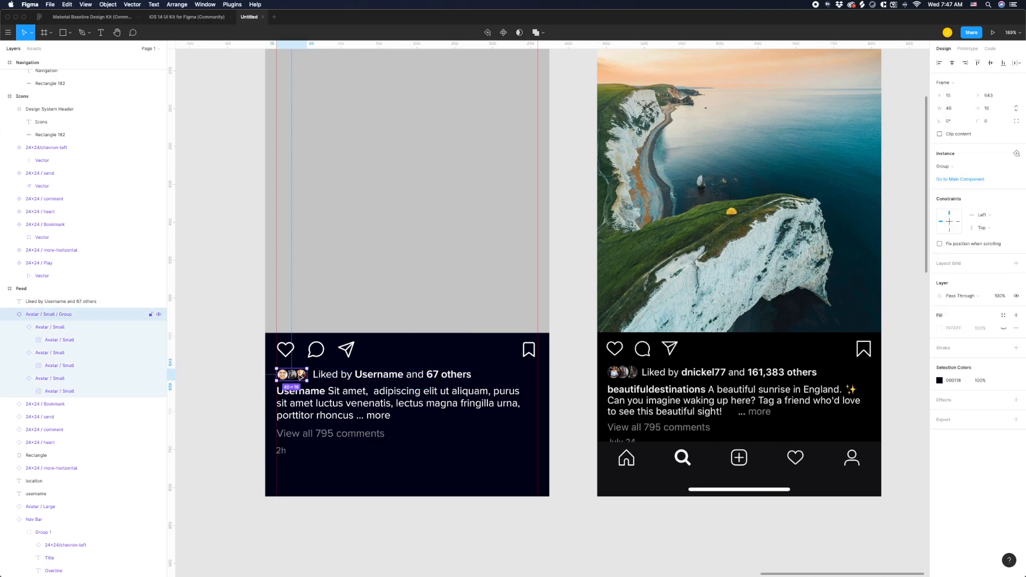
click(159, 315)
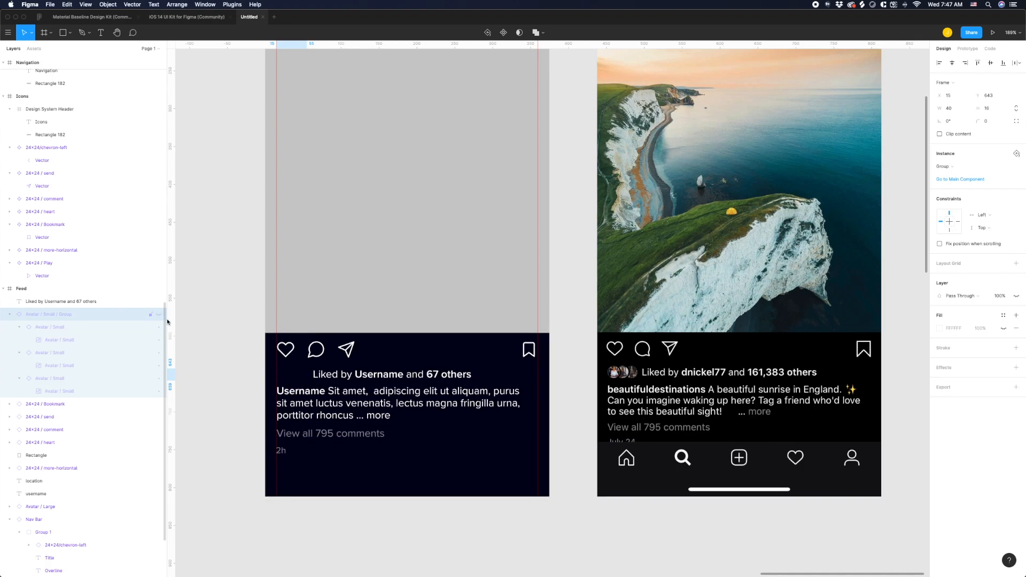
drag(355, 376, 346, 377)
Shorten the likes line to read "67 Likes".
double_click(369, 375)
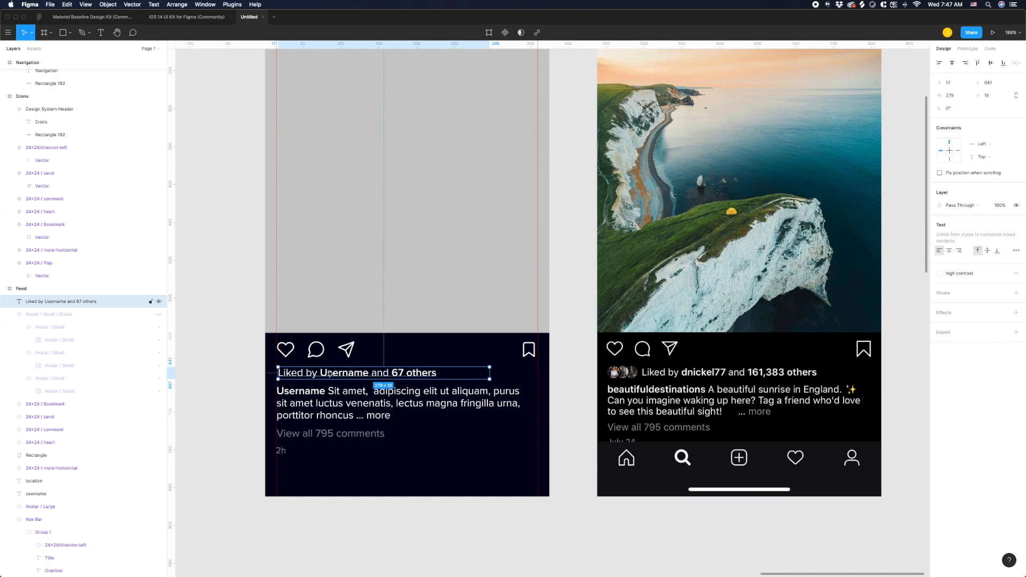
click(393, 375)
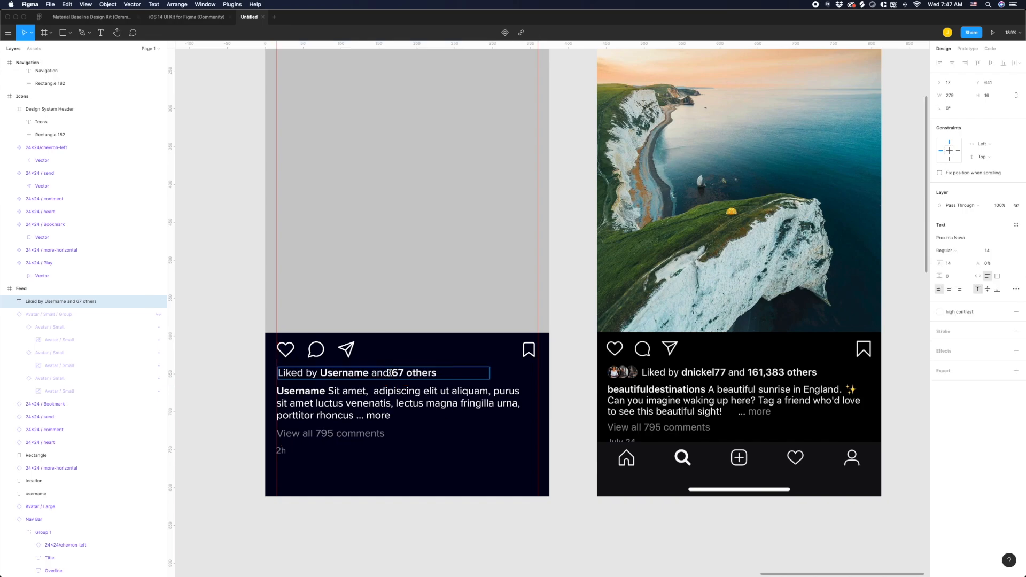
drag(393, 375, 200, 371)
key(BackSpace)
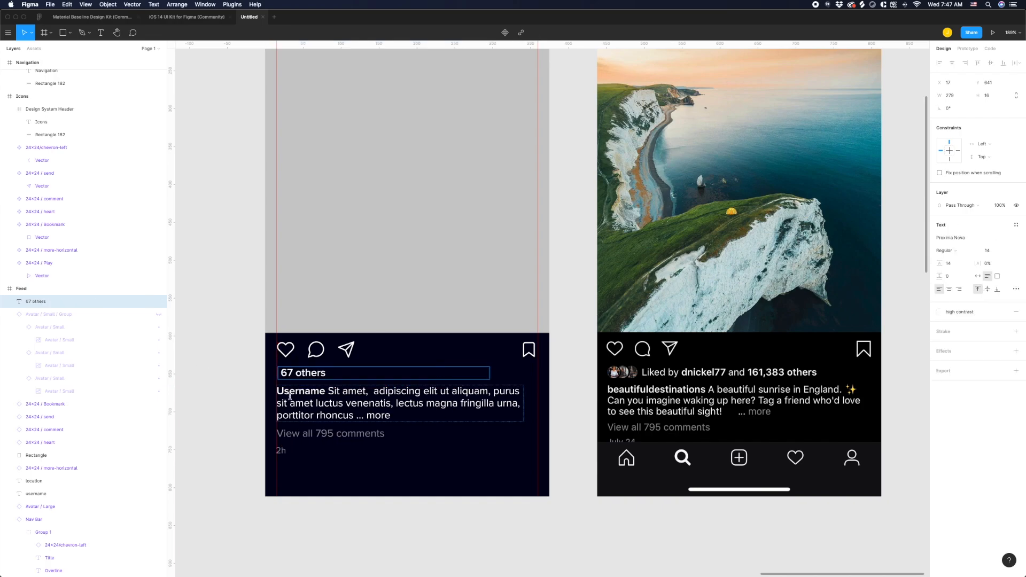
key(BackSpace)
key(BackSpace)
key(BackSpace)
key(BackSpace)
key(BackSpace)
key(BackSpace)
key(BackSpace)
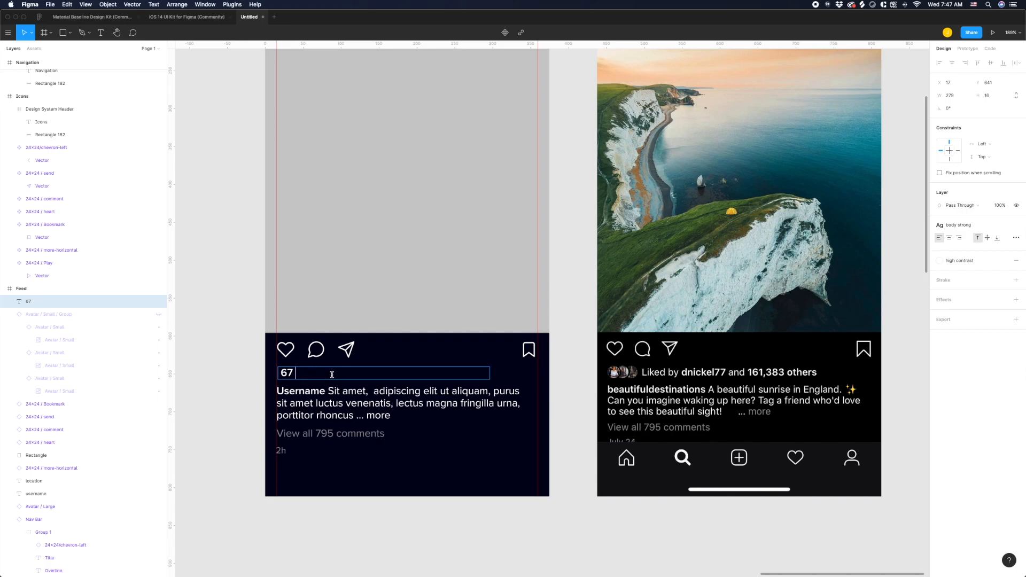
text(Likes)
key(Escape)
Undo the likes text edit, and restore the row with the avatar group visible and the text beside it at X 63, Y 643.
key(super+z)
key(super+z)
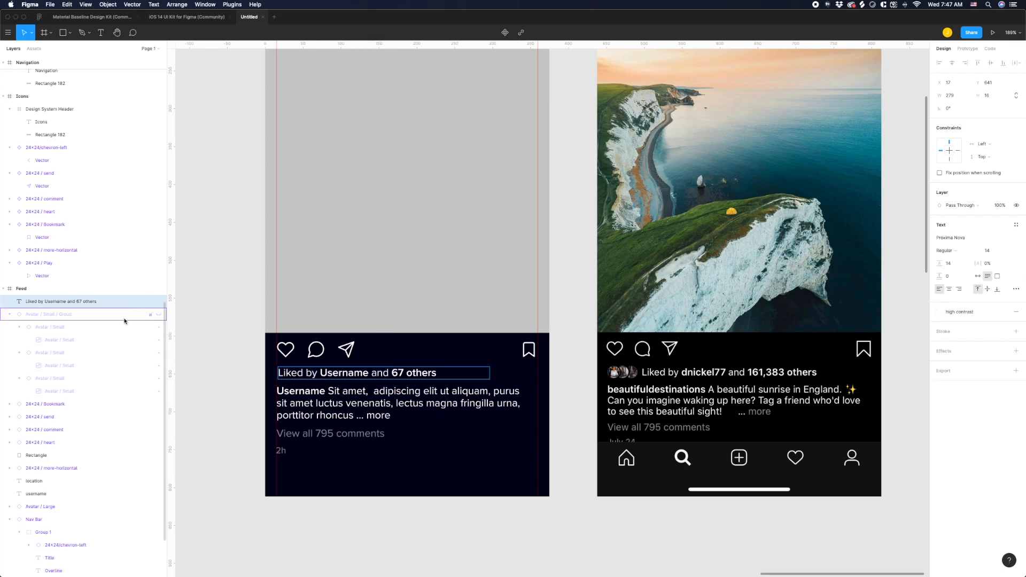
click(158, 314)
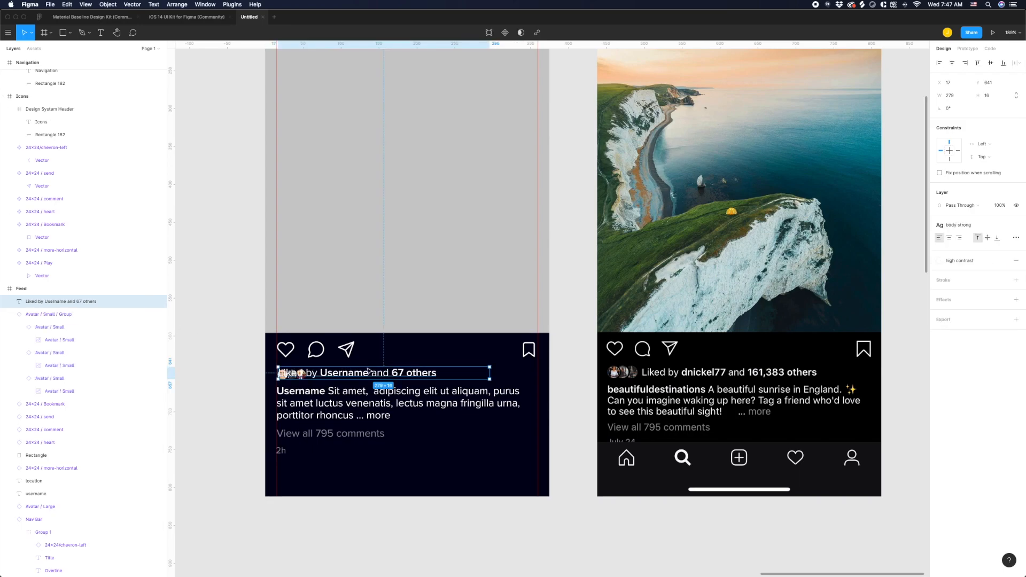
drag(345, 374, 378, 375)
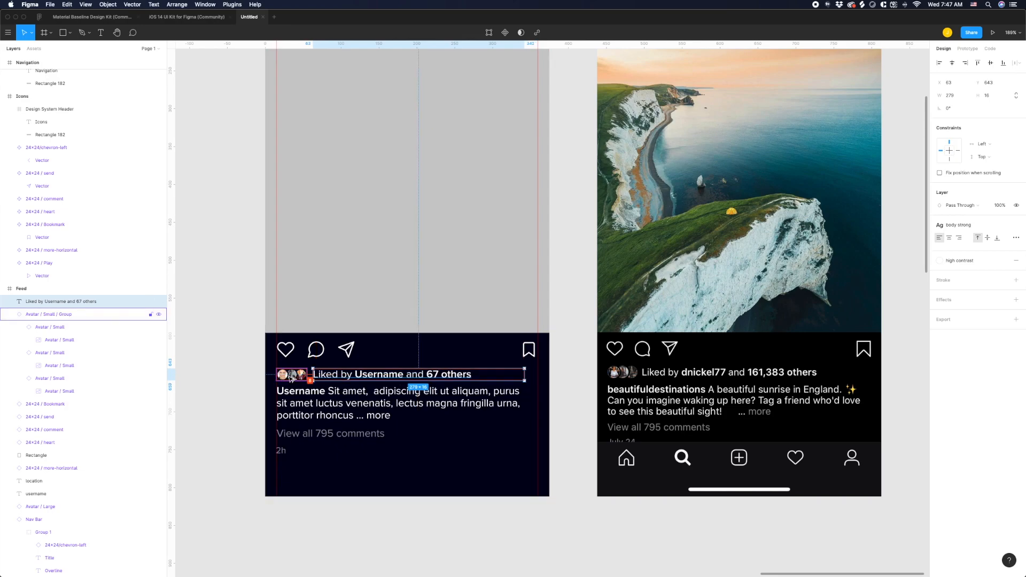
click(232, 386)
Hide the "View all 795 comments" text in the Feed frame.
scroll(302, 408, down, 1)
click(285, 422)
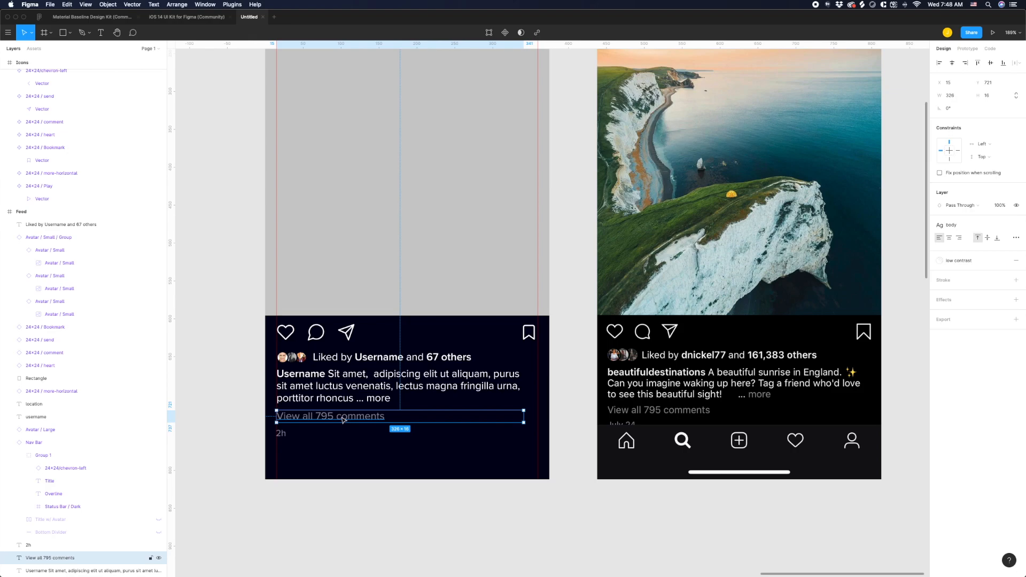
click(159, 558)
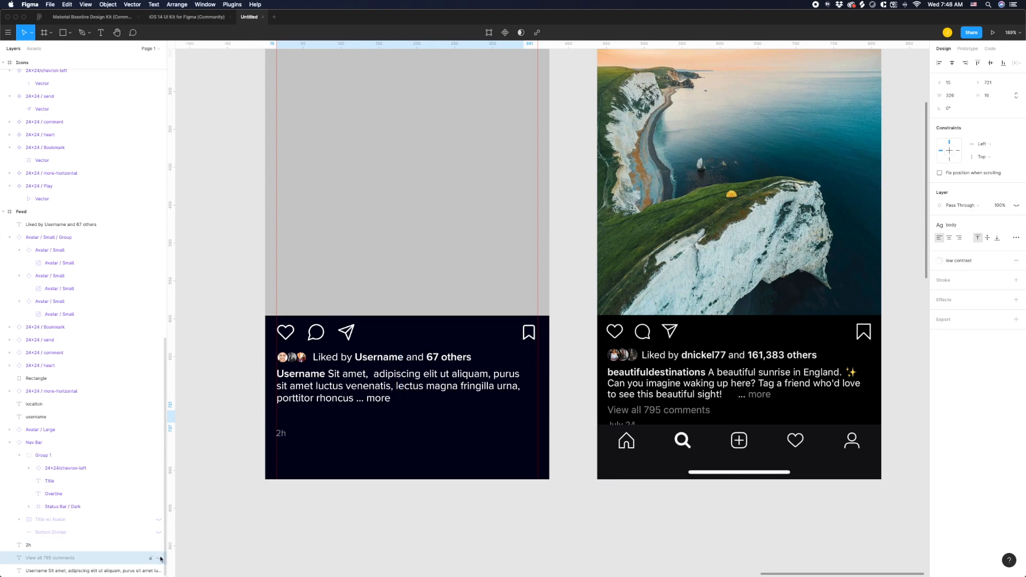
Move the "2h" timestamp in the Feed frame up below the caption, to X 16, Y 723.
click(281, 431)
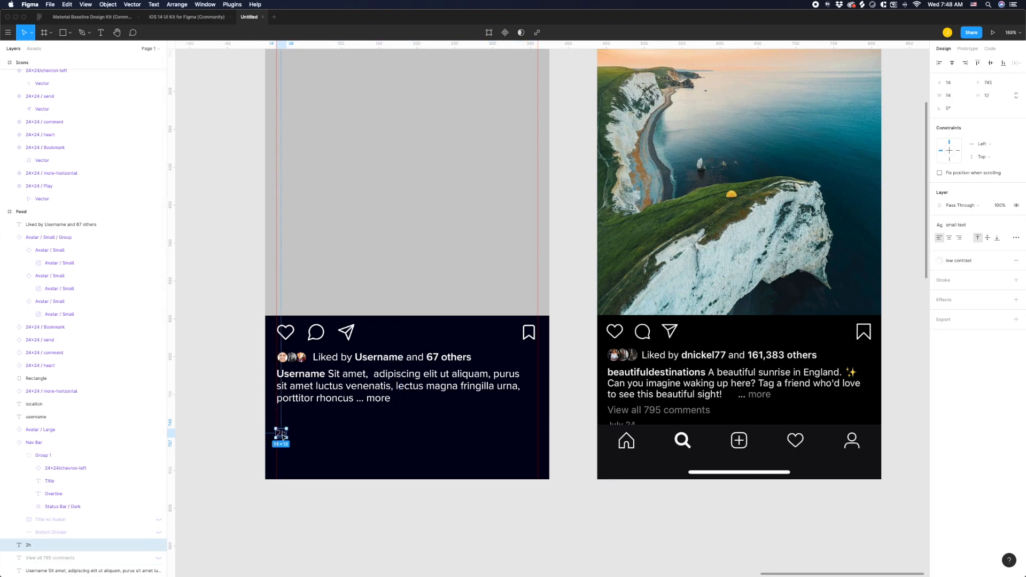
drag(283, 435, 289, 406)
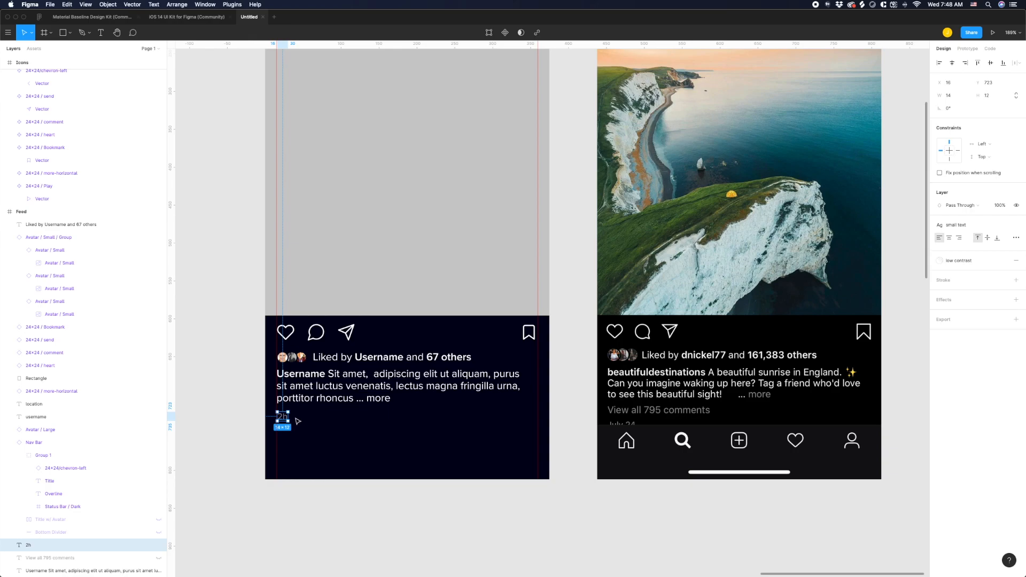
Undo the timestamp move and the hiding of the "View all 795 comments" text.
key(super+z)
key(super+z)
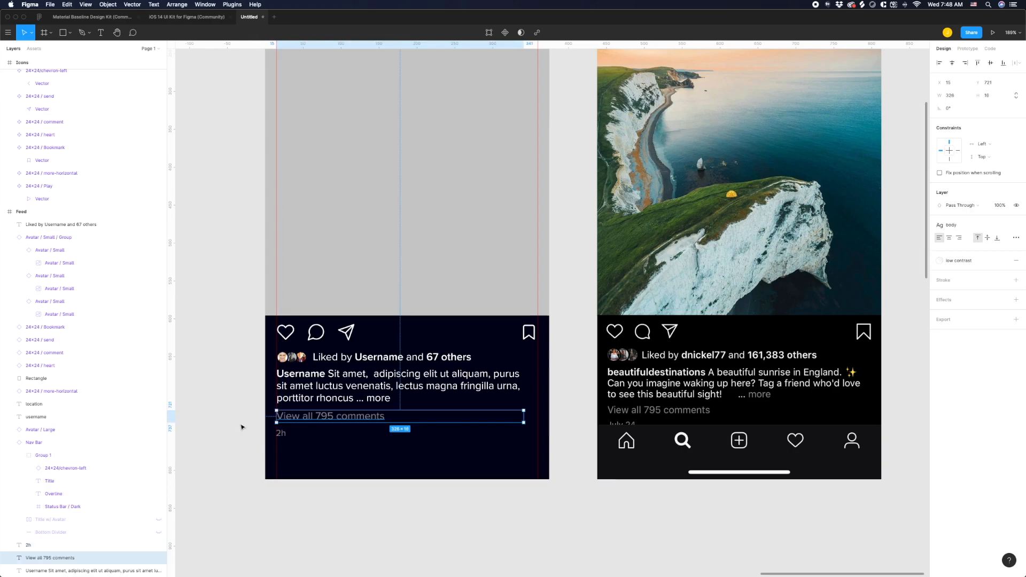
click(226, 412)
scroll(251, 407, down, 5)
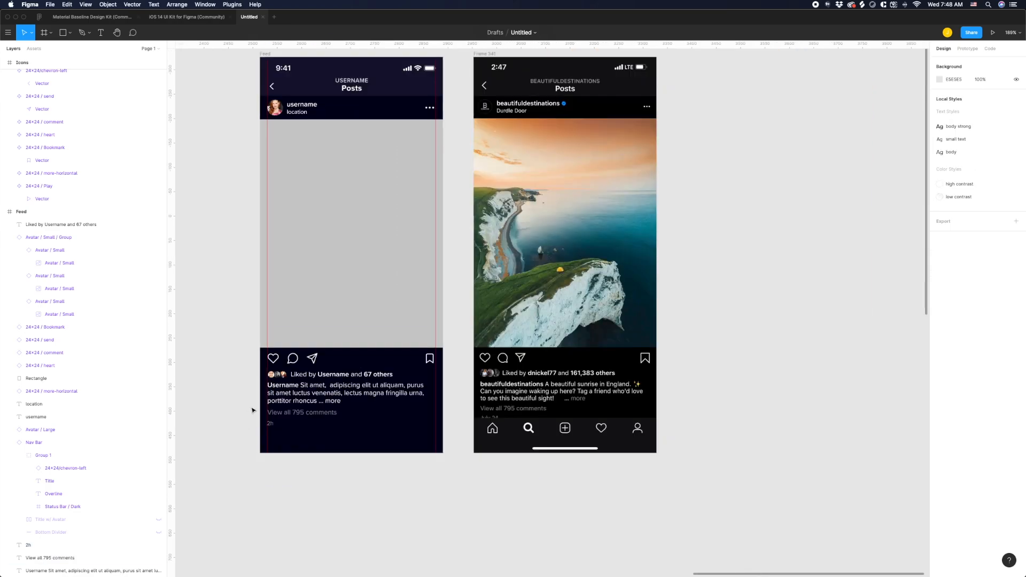
Examine the Feed post section by section, from the username row and image placeholder down to the likes, caption, comments and timestamp.
scroll(251, 178, up, 2)
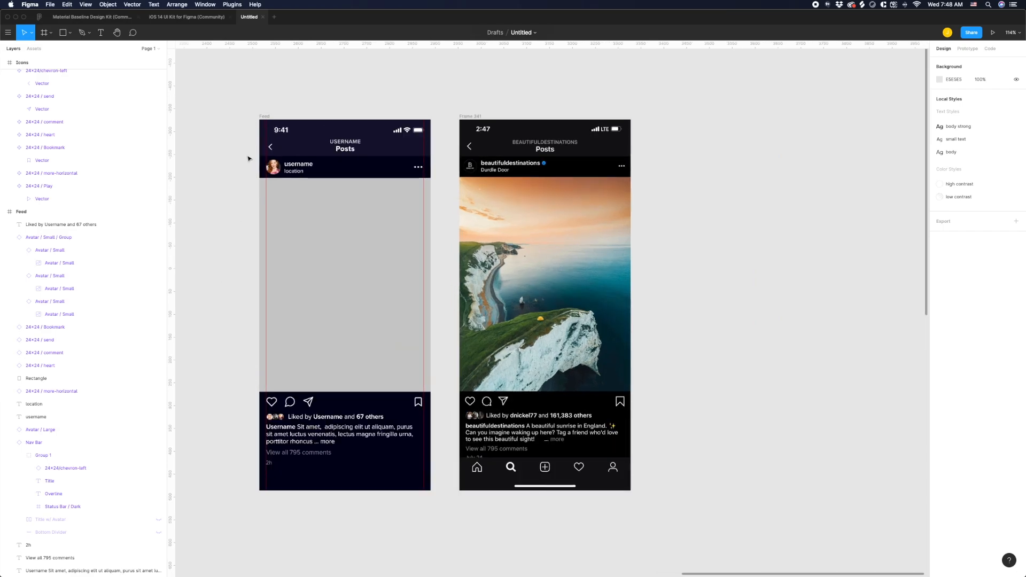
drag(248, 155, 435, 174)
click(224, 205)
drag(224, 205, 344, 329)
click(252, 423)
drag(269, 410, 433, 407)
drag(246, 416, 426, 416)
drag(240, 429, 443, 440)
click(244, 456)
drag(244, 456, 353, 455)
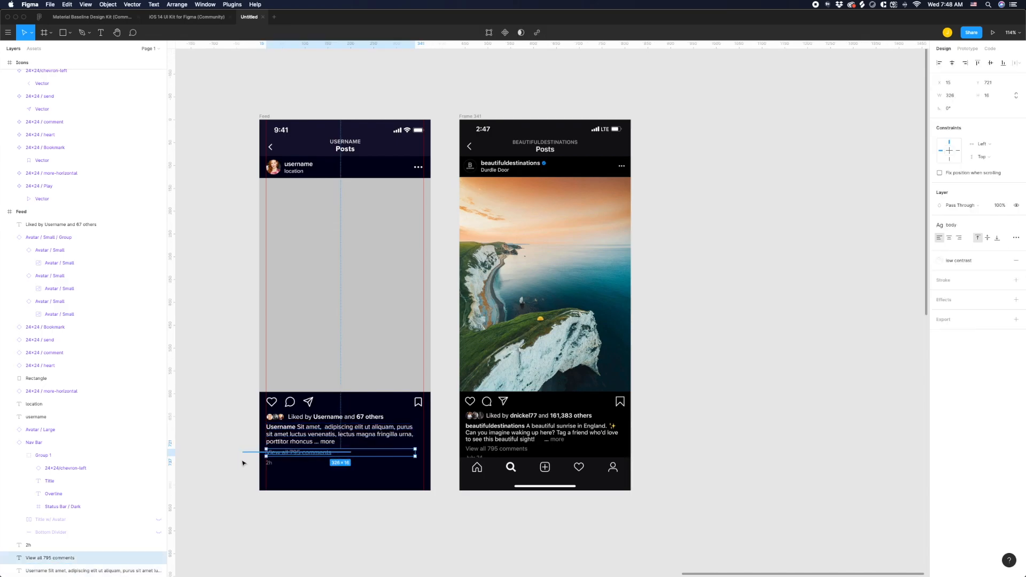
click(249, 461)
click(272, 466)
click(215, 419)
scroll(221, 407, up, 1)
scroll(221, 407, up, 2)
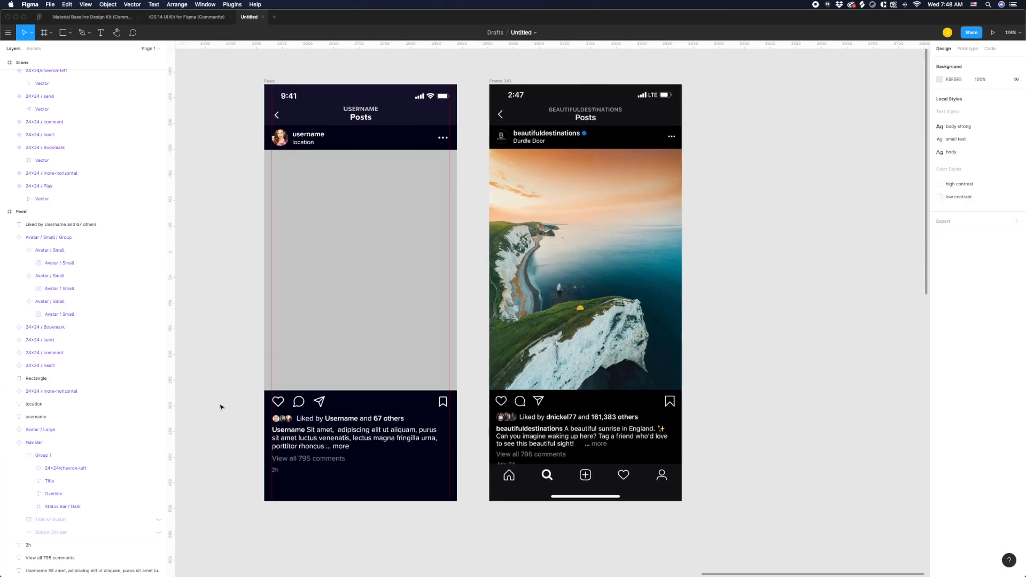
click(334, 225)
scroll(397, 234, right, 5)
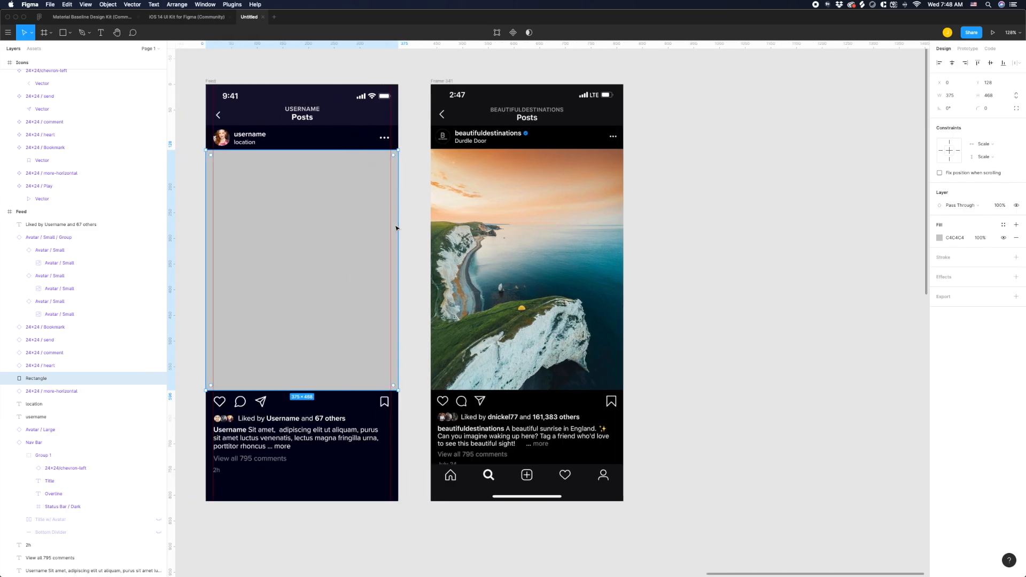
click(679, 252)
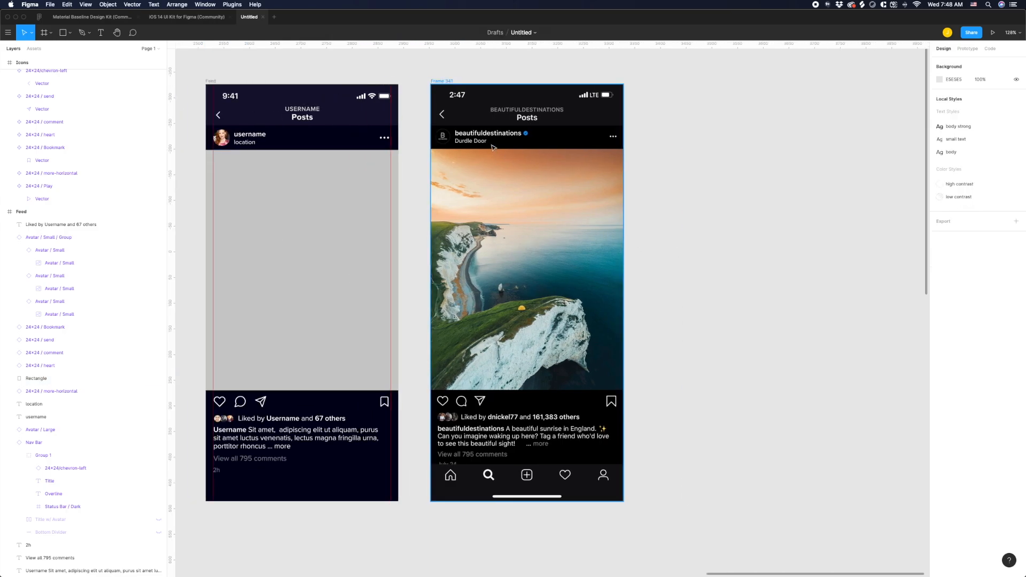
Draw a 375 × 204 rectangle over the upper part of the photo in Frame 341 and shift it to Y 128.
key(r)
mouse_move(431, 148)
mouse_down()
mouse_move(599, 383)
mouse_move(622, 393)
mouse_move(623, 232)
mouse_move(623, 256)
mouse_up()
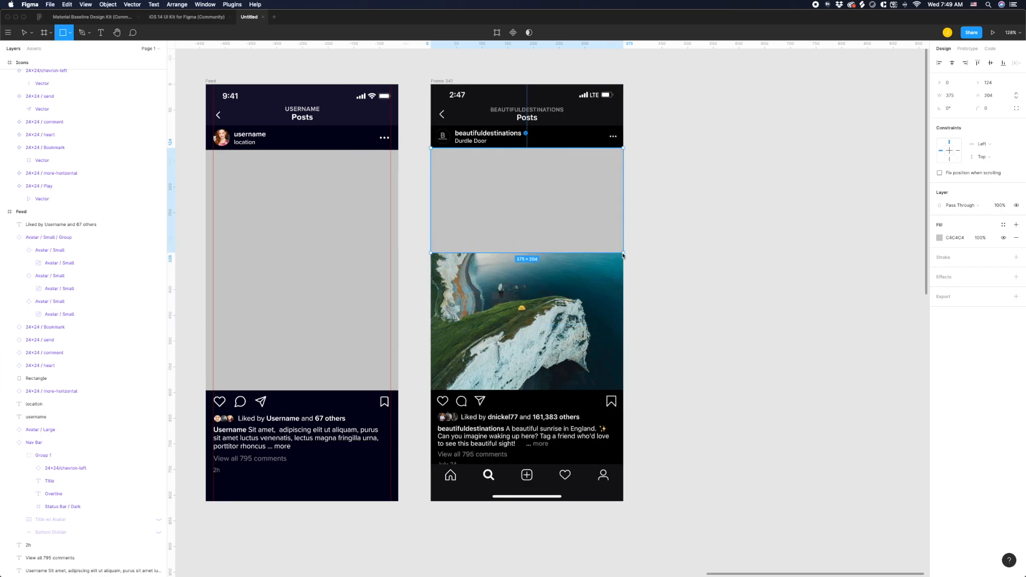
drag(623, 256, 622, 256)
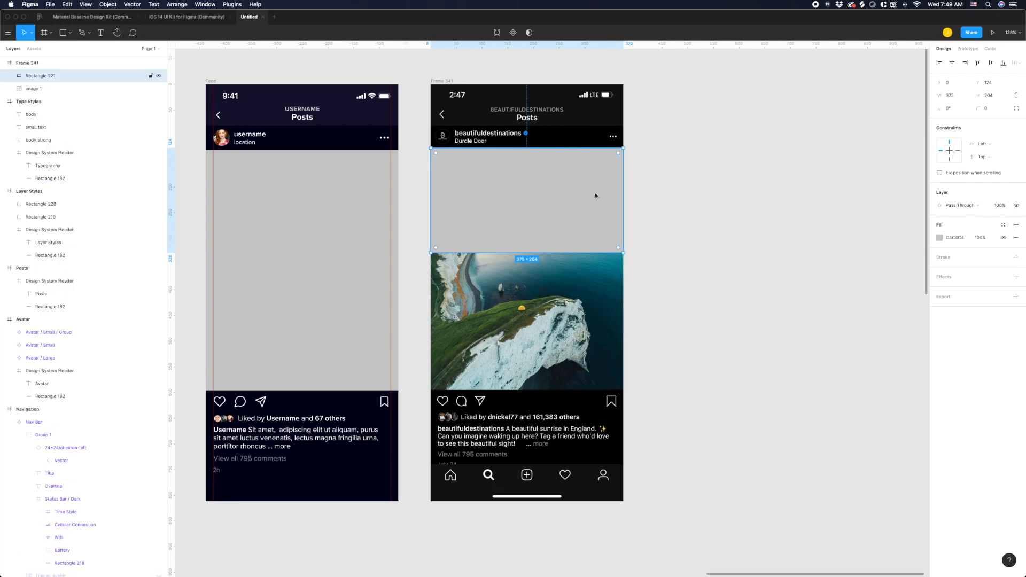
key(Escape)
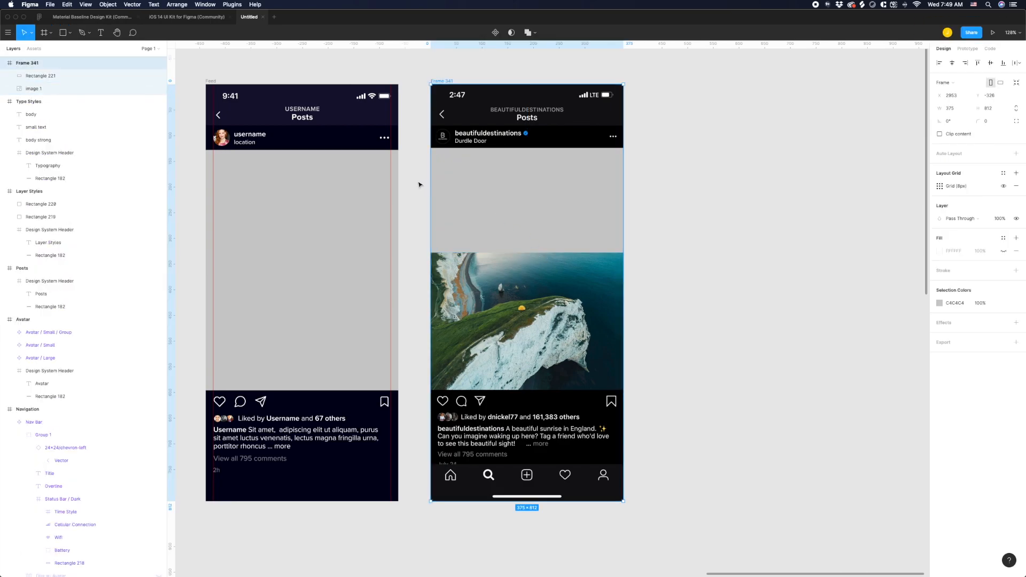
click(518, 183)
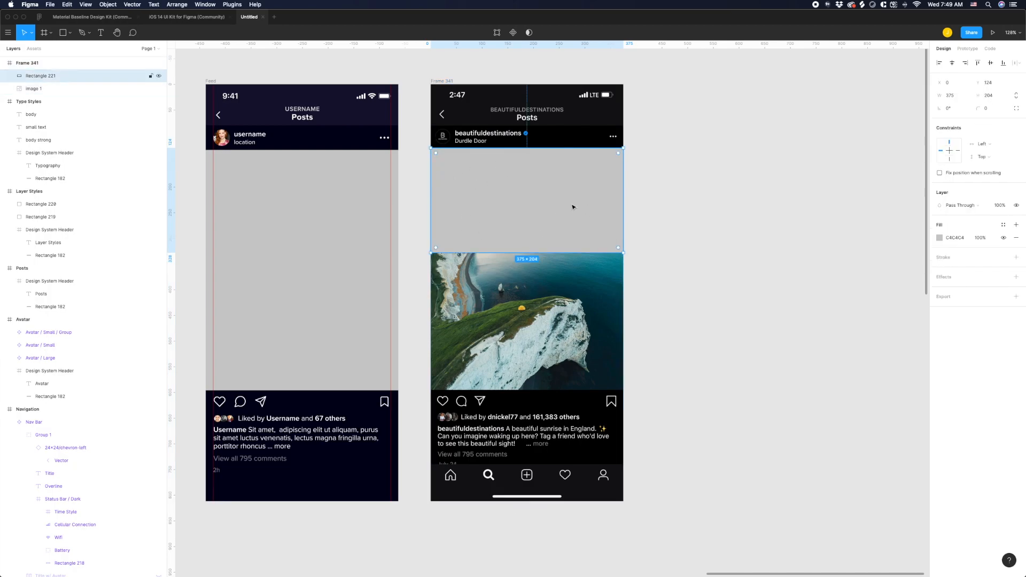
drag(456, 185, 470, 176)
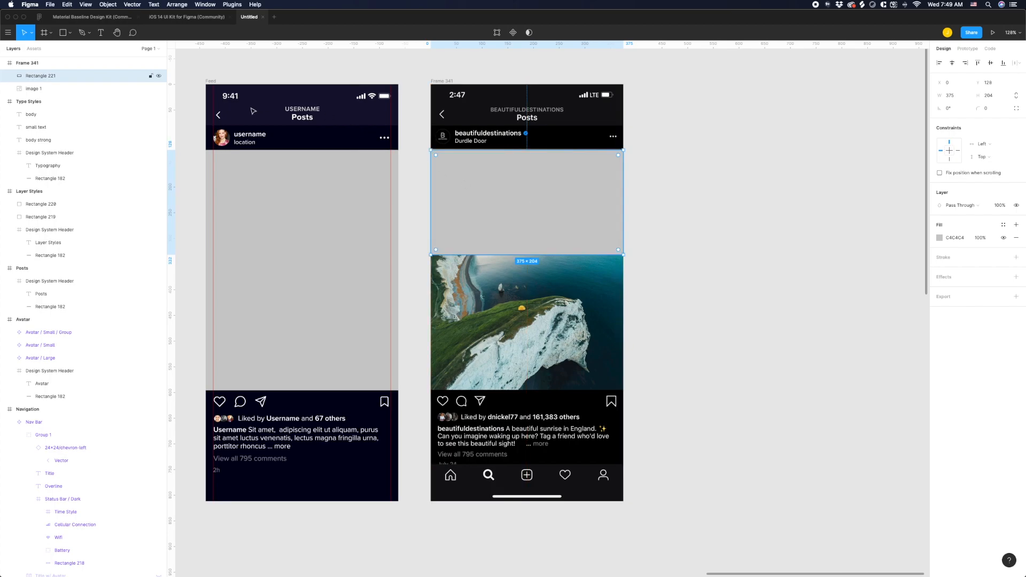
Delete the grey rectangle covering the upper part of the photo in Frame 341.
scroll(203, 293, left, 2)
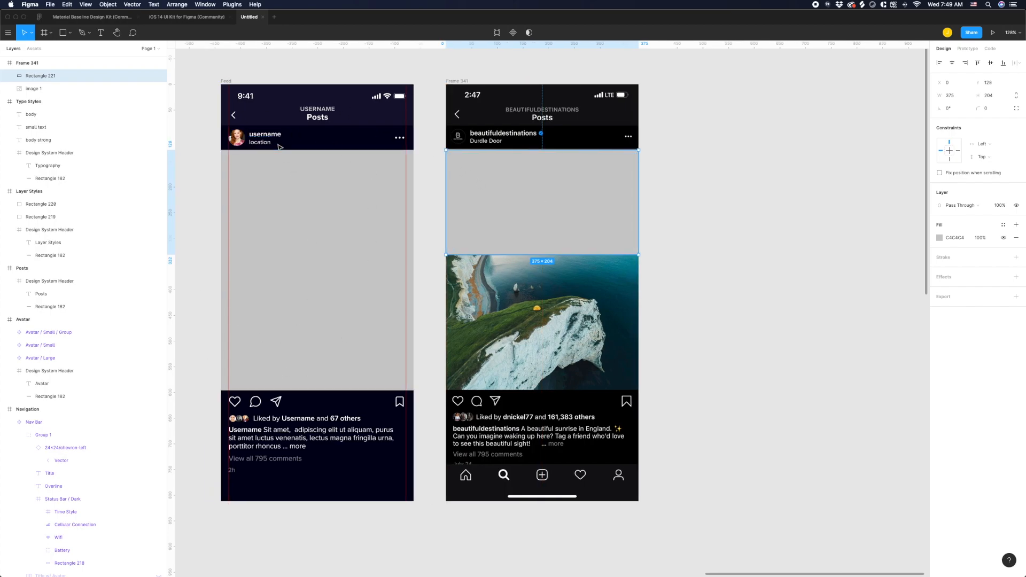
scroll(279, 145, left, 1)
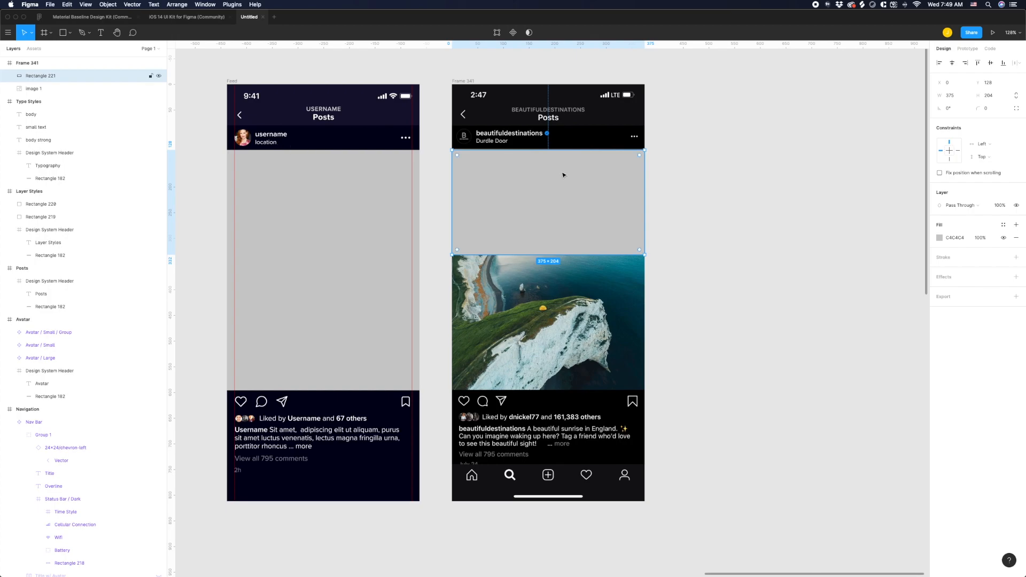
key(Delete)
Review the Feed header row and the design system frames for Layer Styles, Typography, Icons, Navigation and Avatar.
scroll(505, 152, left, 8)
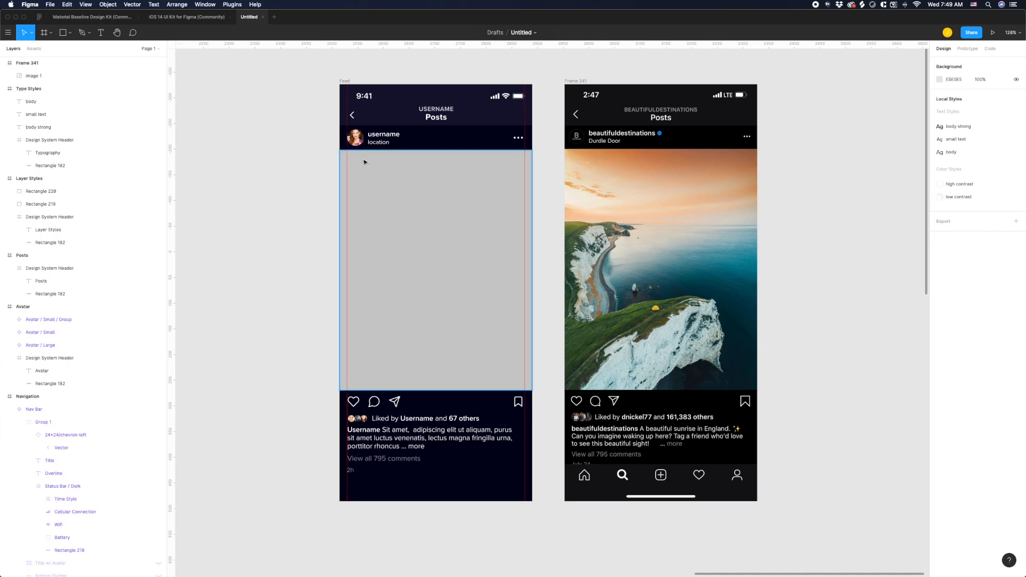
scroll(351, 155, down, 6)
scroll(335, 167, up, 4)
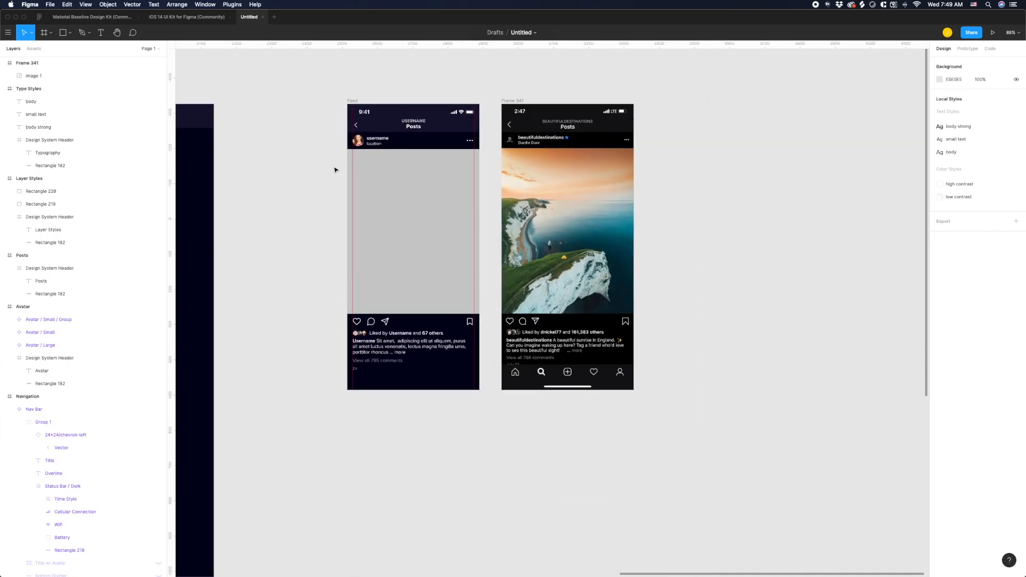
drag(320, 151, 513, 174)
click(406, 140)
click(346, 160)
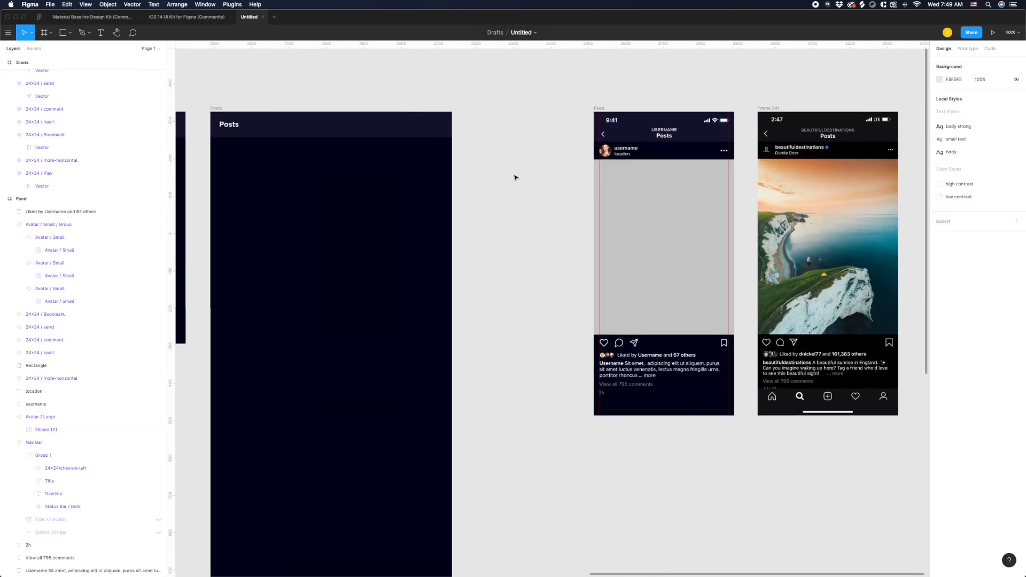
scroll(512, 175, down, 9)
drag(333, 128, 475, 126)
scroll(392, 133, up, 2)
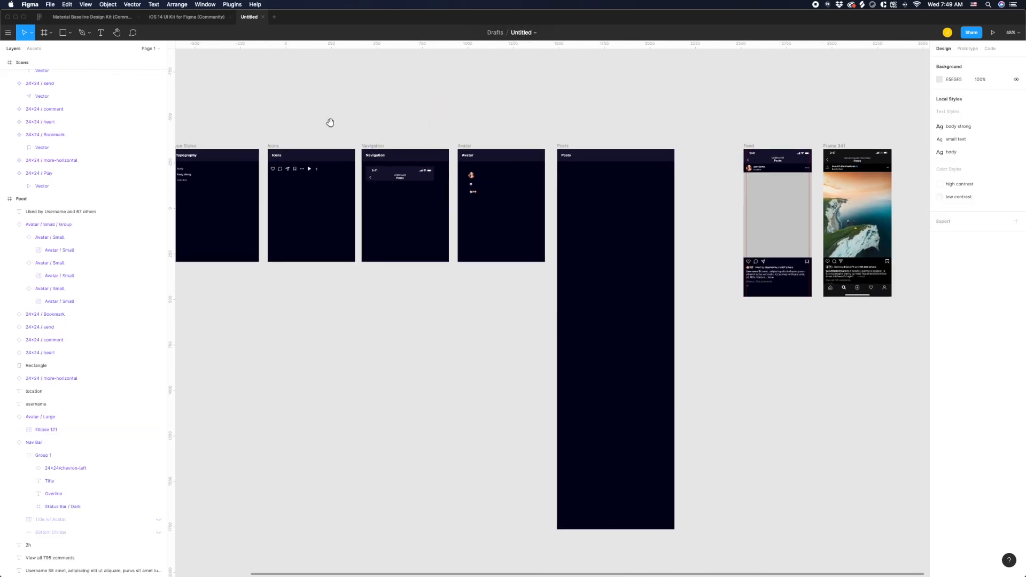
drag(329, 122, 394, 124)
scroll(559, 153, up, 8)
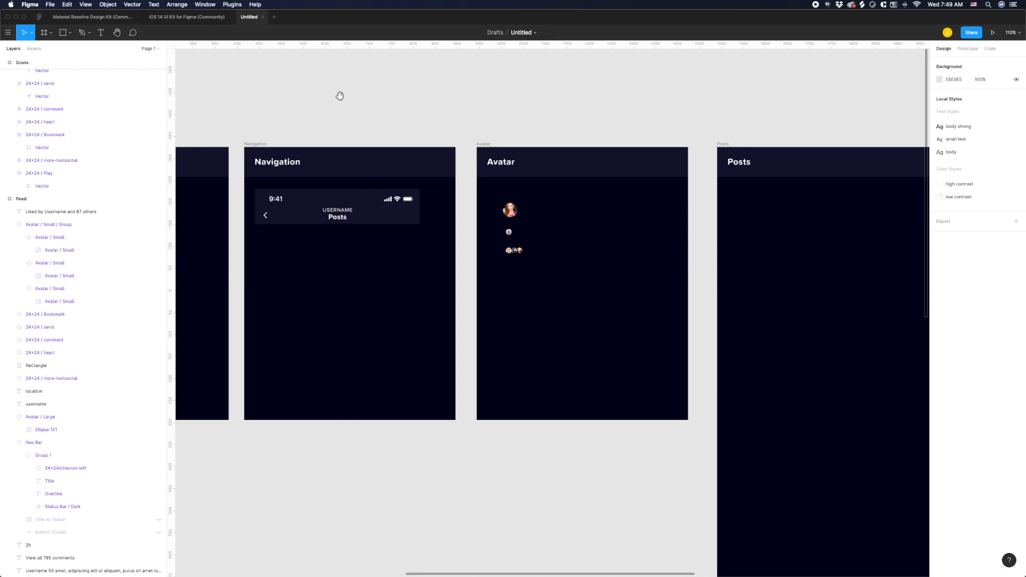
drag(329, 95, 758, 77)
drag(397, 105, 792, 85)
drag(638, 73, 449, 88)
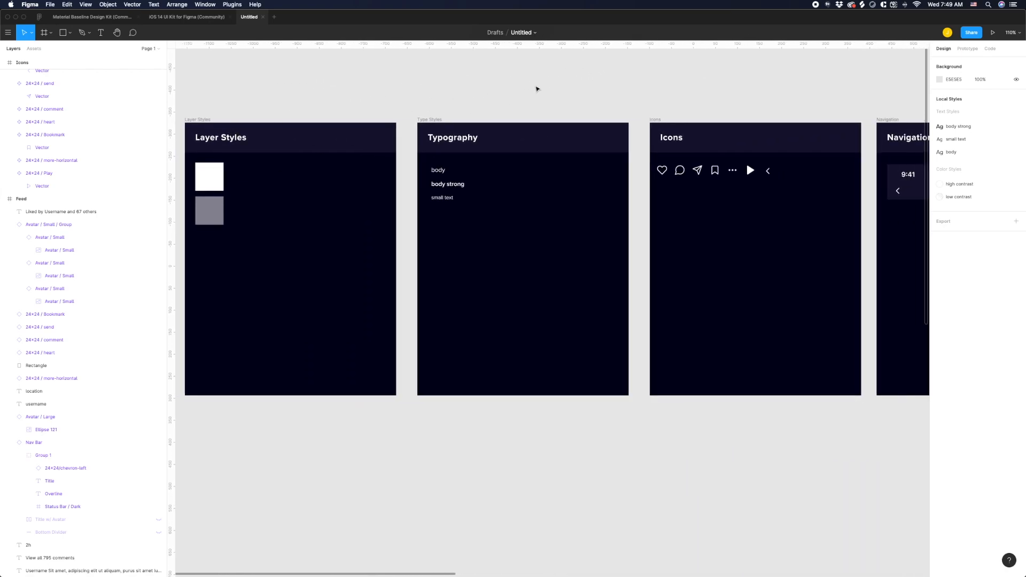
drag(646, 70, 428, 78)
drag(583, 91, 504, 96)
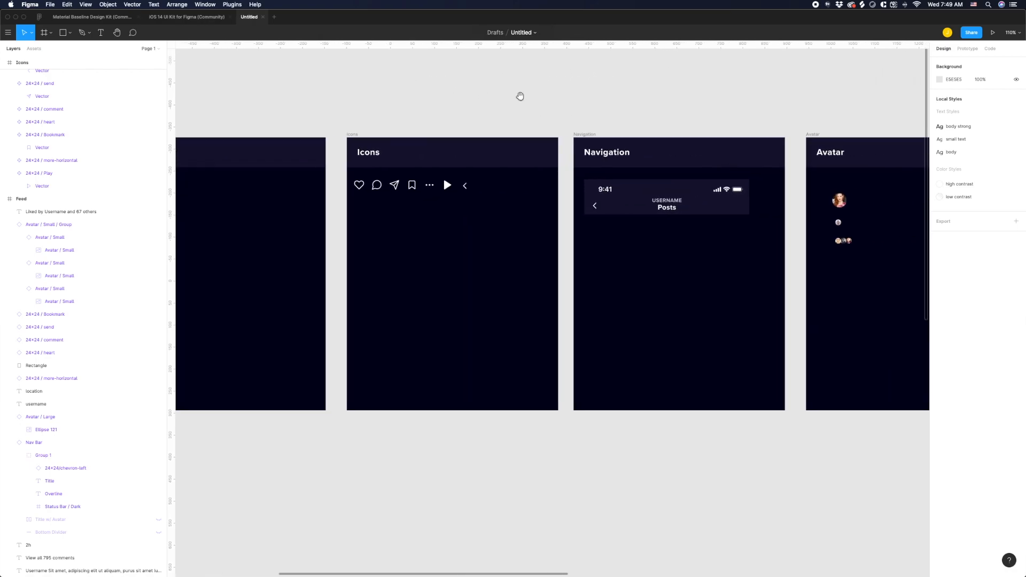
Select the row of icon components in the Icons frame, browse the Feather Icons plugin's icon set, and close the plugin.
drag(514, 203, 352, 182)
click(206, 4)
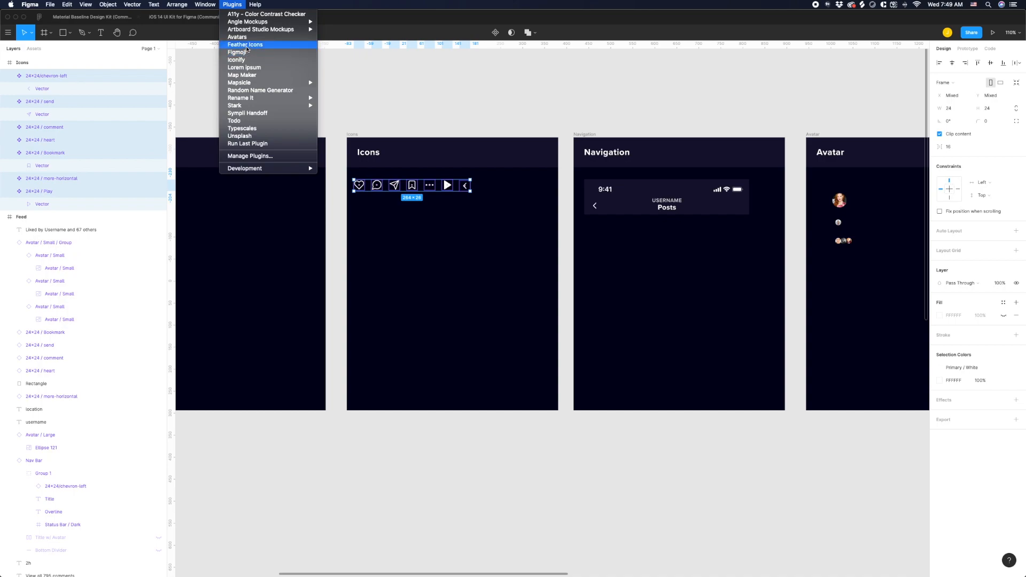
click(244, 45)
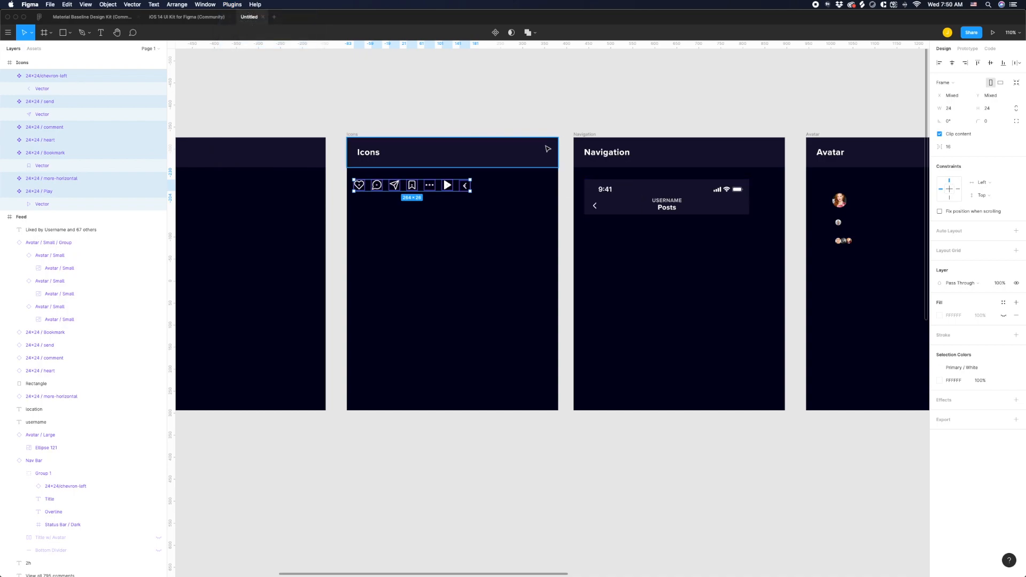
scroll(673, 267, down, 2)
scroll(673, 267, down, 5)
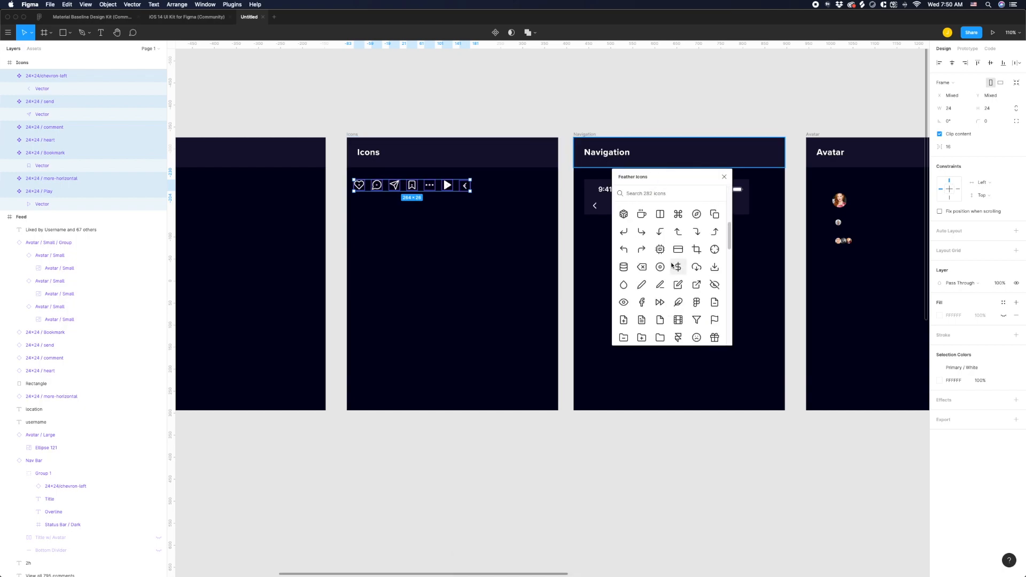
click(725, 177)
click(613, 117)
Inspect the Nav Bar component in the Navigation frame and look over the Avatar, Posts and Feed frames.
drag(693, 96, 375, 111)
click(318, 211)
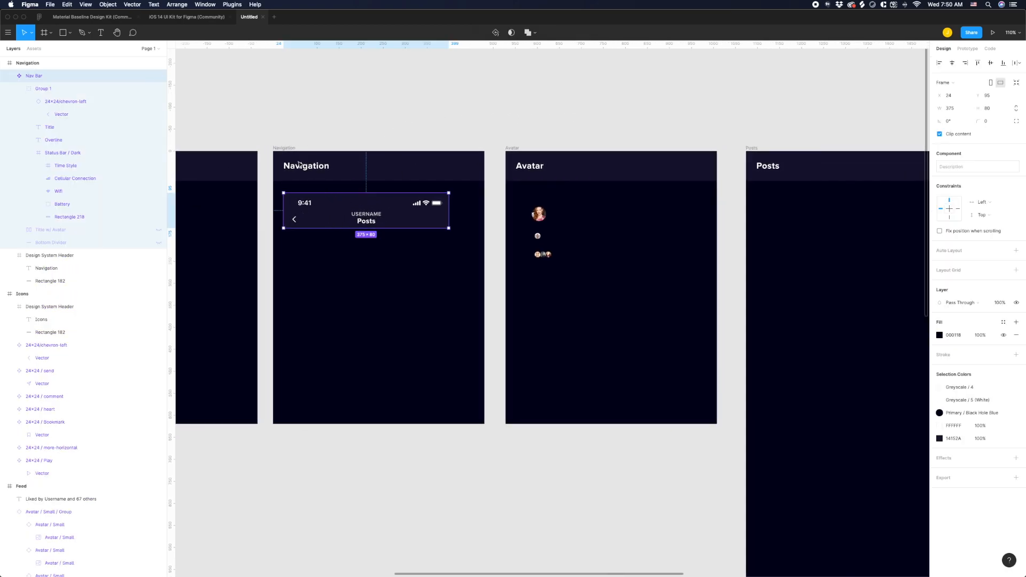
click(593, 115)
drag(593, 114, 273, 184)
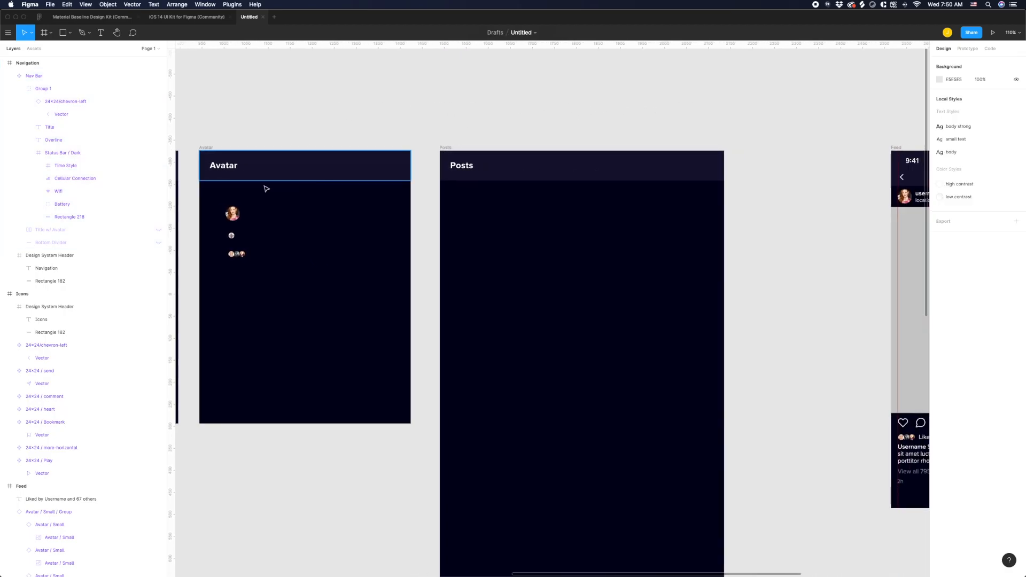
scroll(250, 206, up, 2)
drag(748, 101, 327, 59)
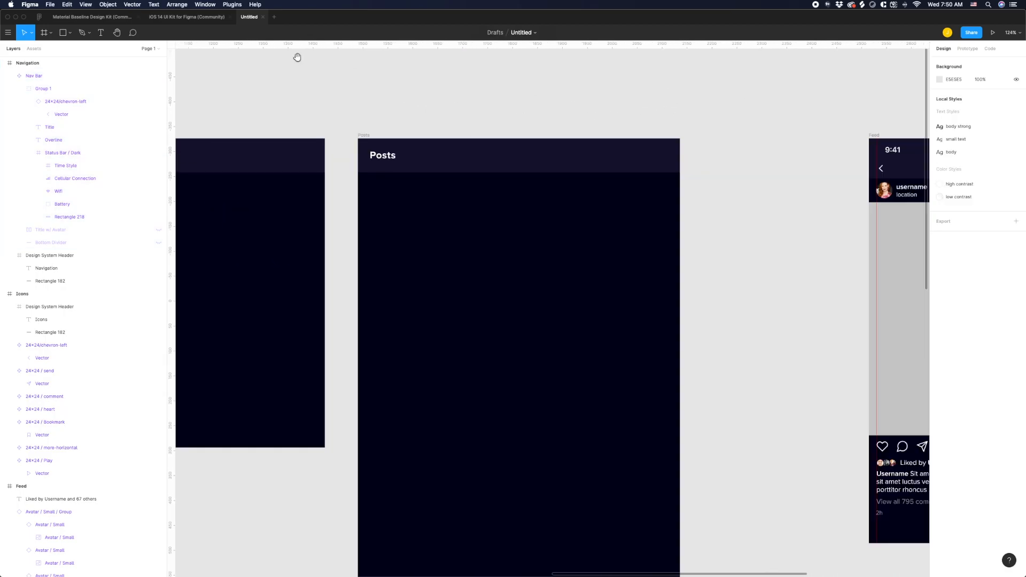
scroll(568, 287, right, 10)
scroll(494, 400, up, 1)
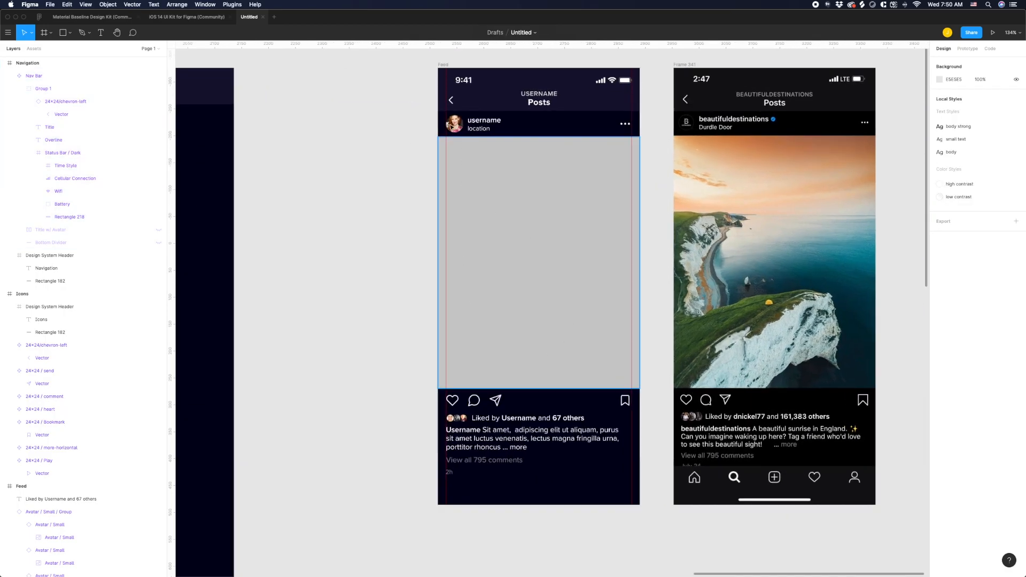
Examine which Feed elements below the nav bar make up a post, selecting them together, and inspect the large avatar instance.
click(454, 123)
click(412, 117)
drag(391, 114, 649, 488)
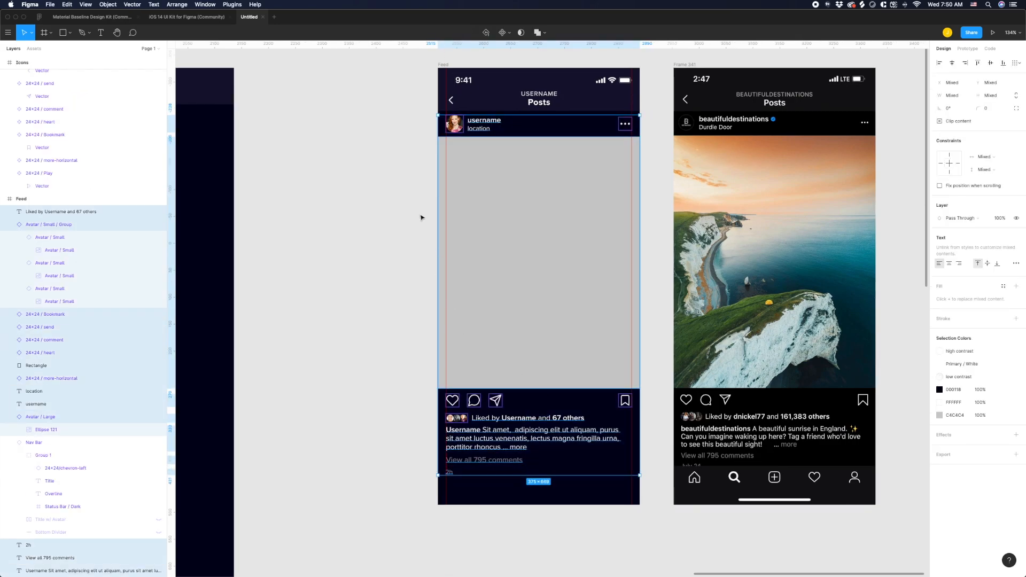
click(376, 161)
click(449, 129)
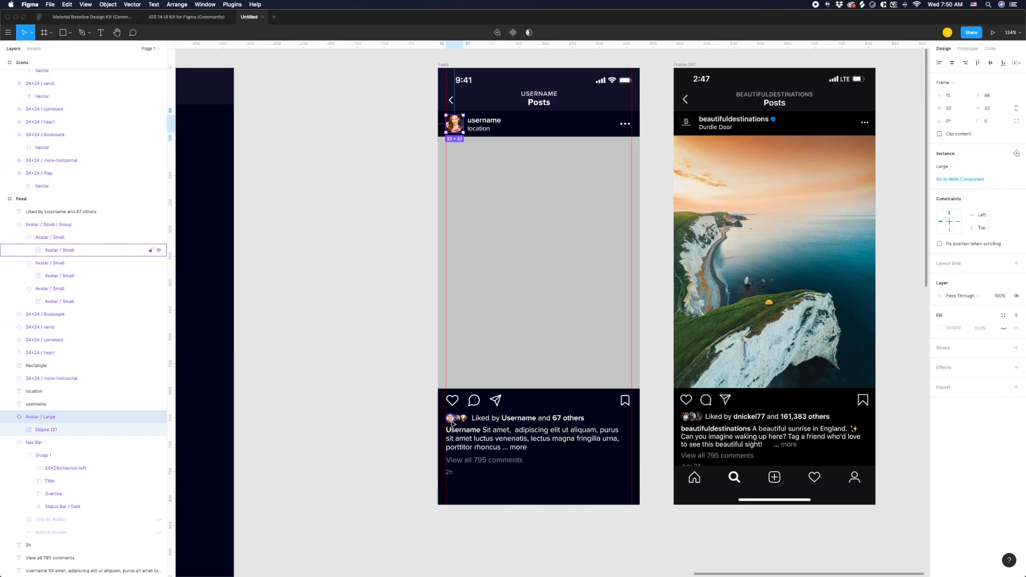
click(327, 305)
Inspect the large, small and small group avatar components in the Avatar frame.
scroll(539, 327, left, 12)
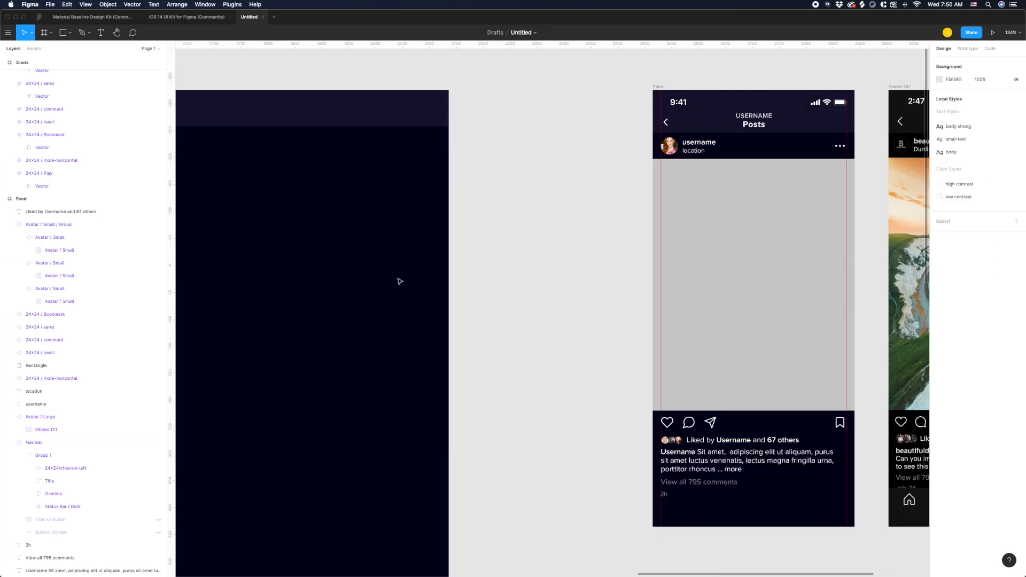
scroll(298, 184, up, 3)
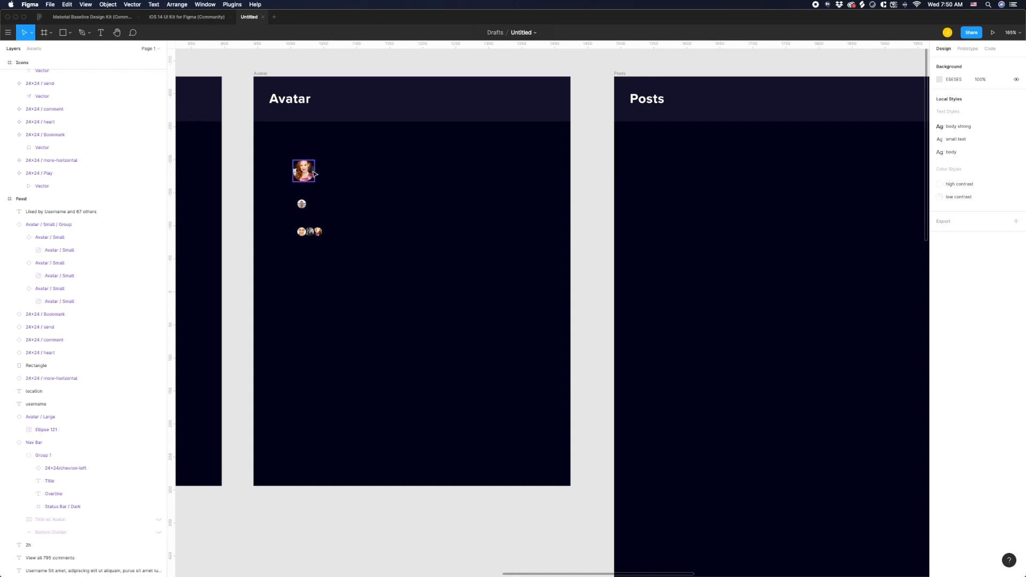
click(312, 174)
click(305, 206)
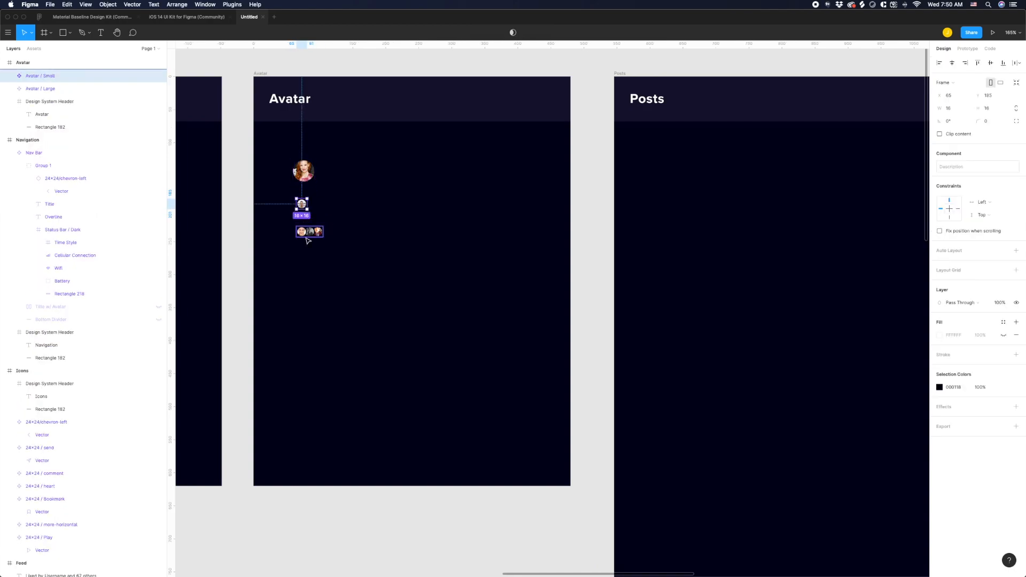
click(306, 235)
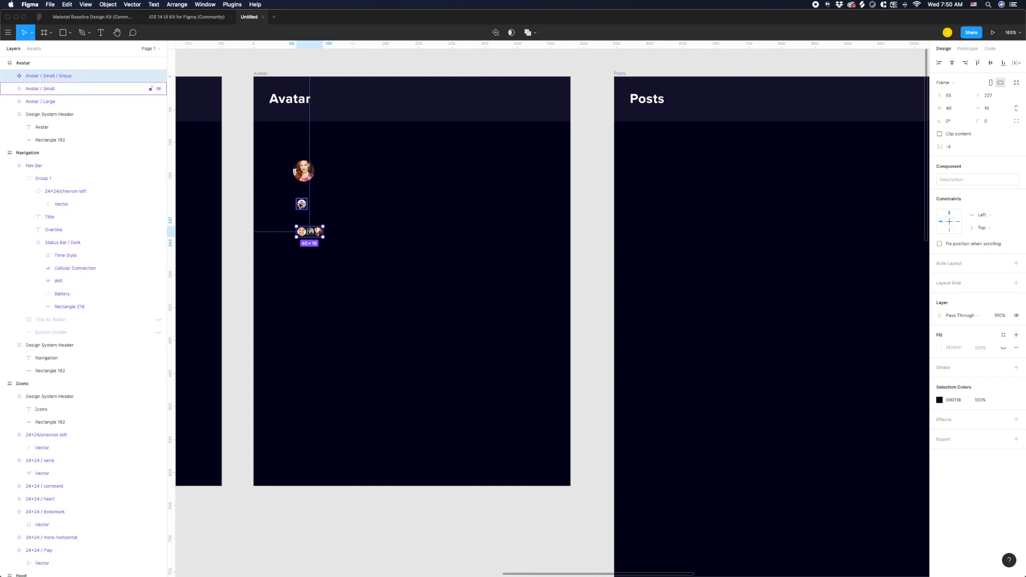
click(299, 204)
click(294, 171)
scroll(370, 213, down, 5)
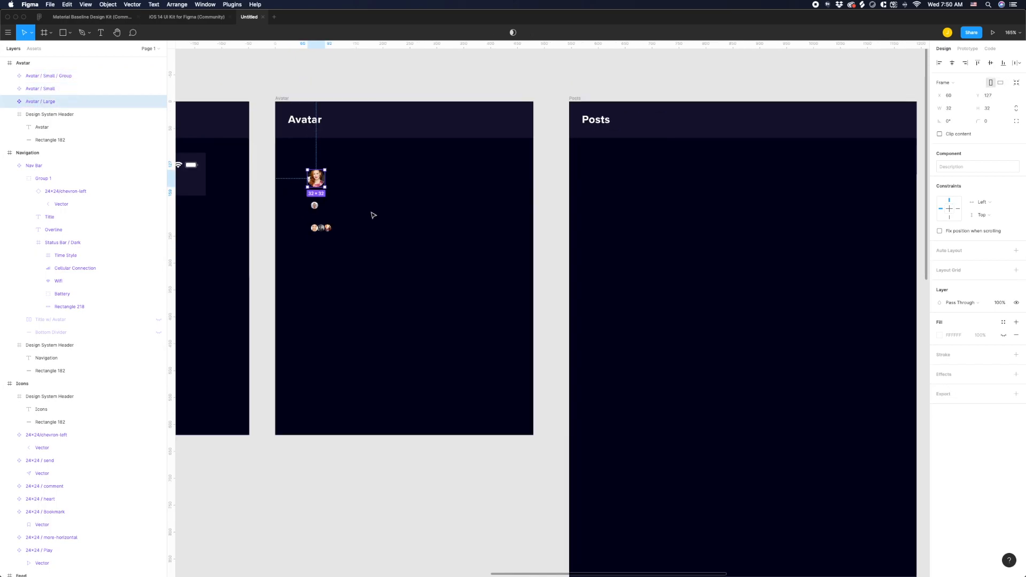
Return to the Feed frame and inspect the text and colour styles of the post header's username and location.
drag(624, 212, 497, 212)
drag(724, 225, 346, 213)
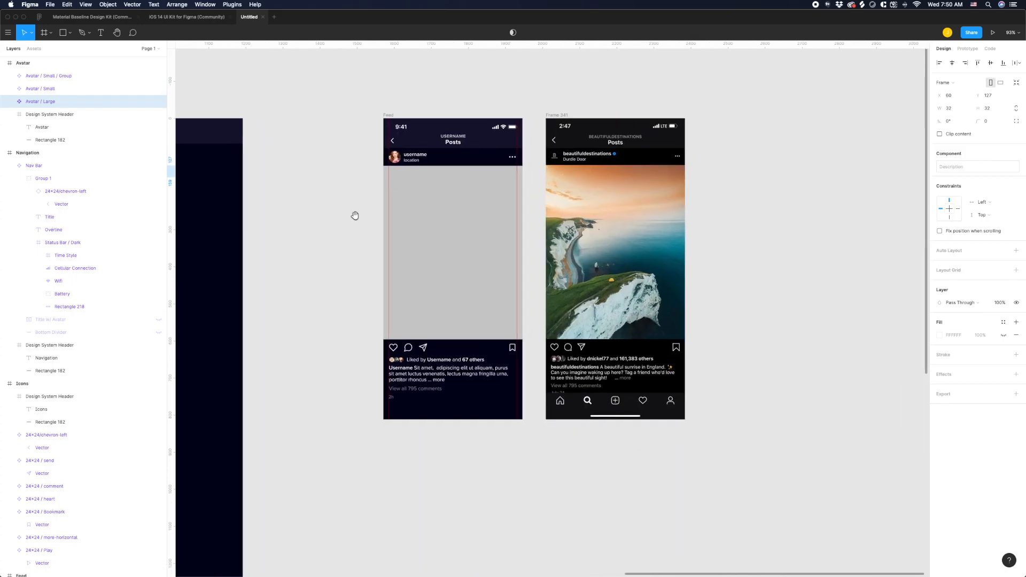
scroll(416, 154, up, 3)
click(416, 153)
scroll(415, 154, up, 5)
drag(283, 280, 204, 224)
click(203, 225)
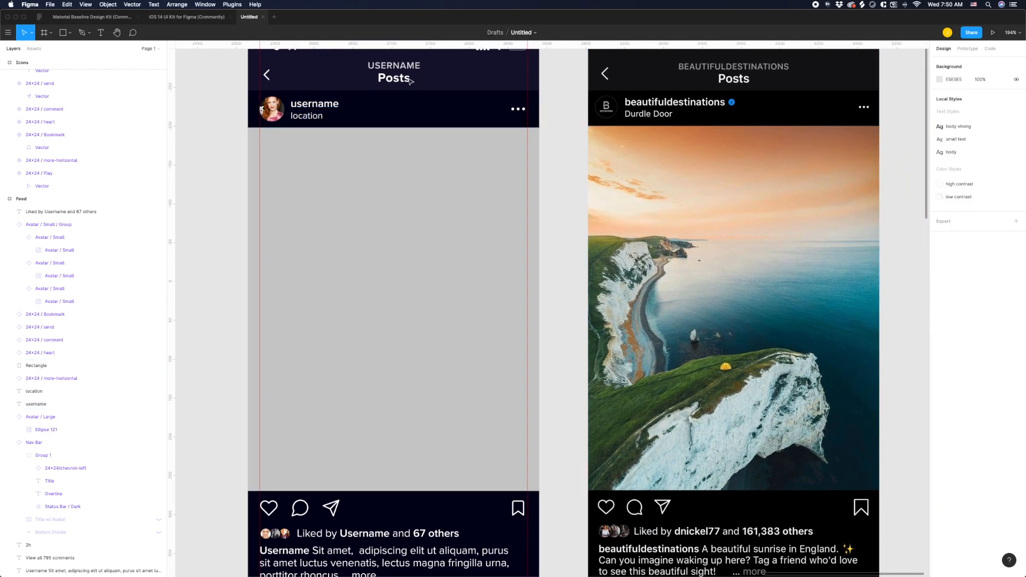
scroll(217, 132, down, 1)
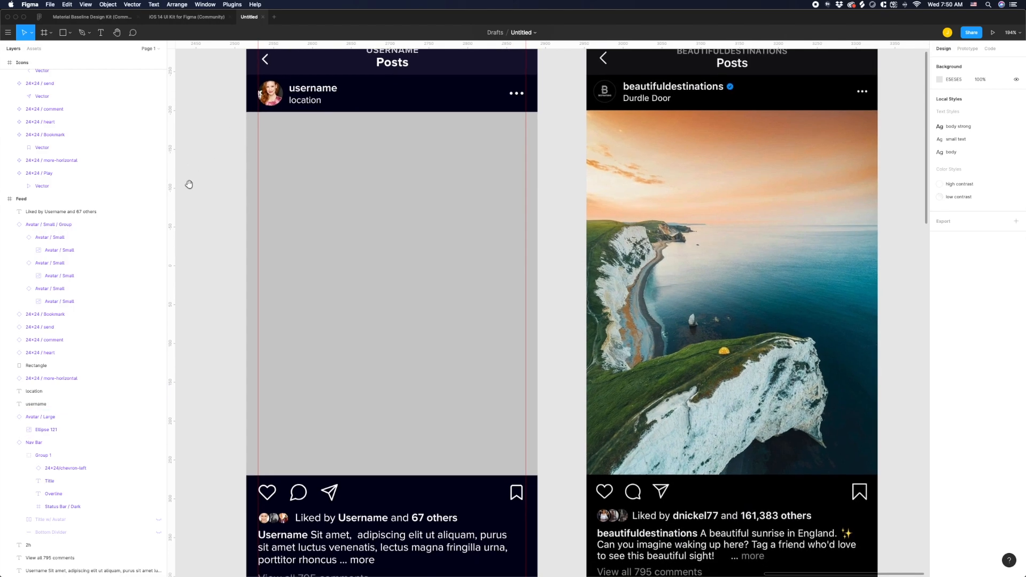
scroll(189, 184, down, 1)
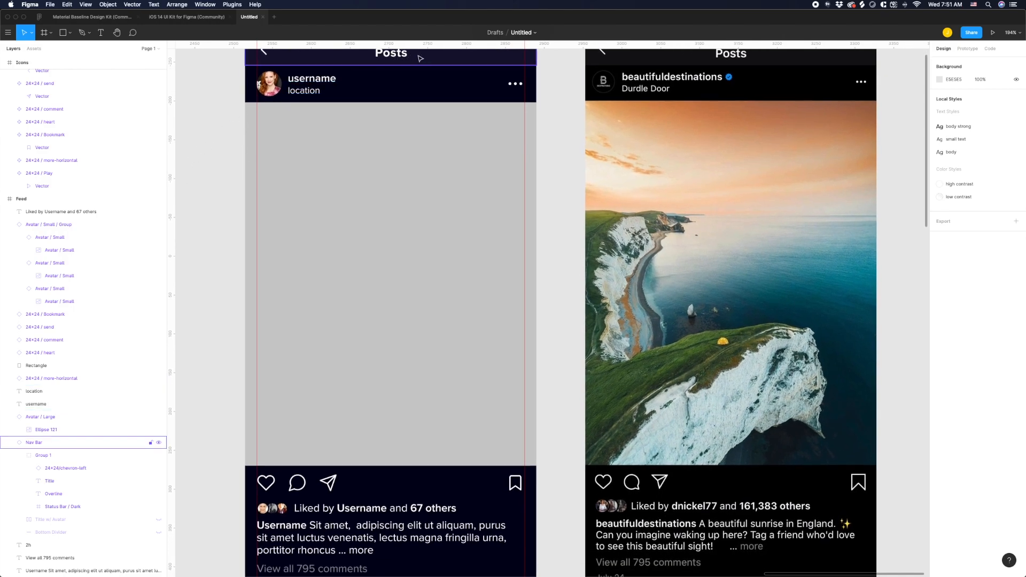
click(313, 80)
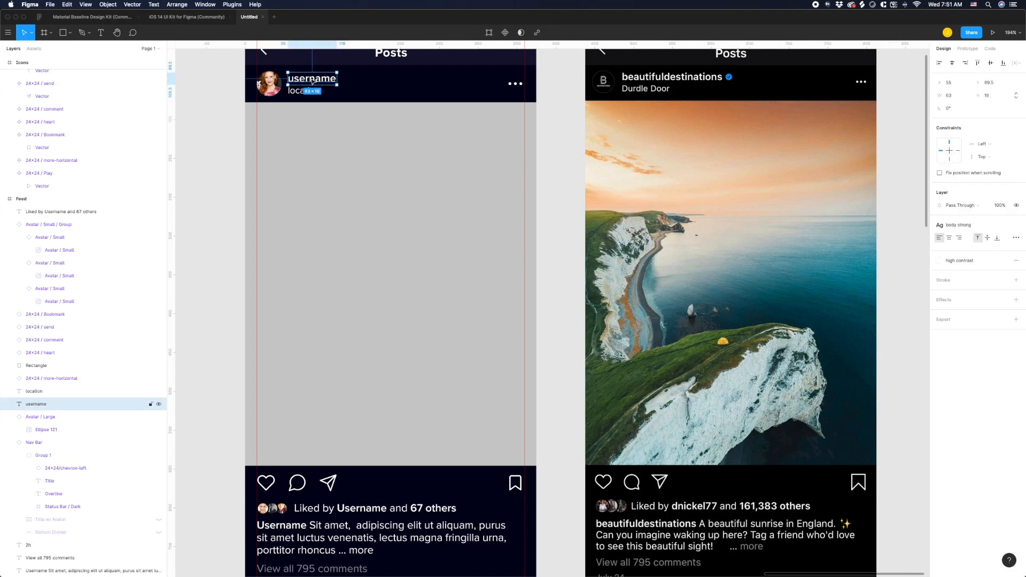
click(299, 91)
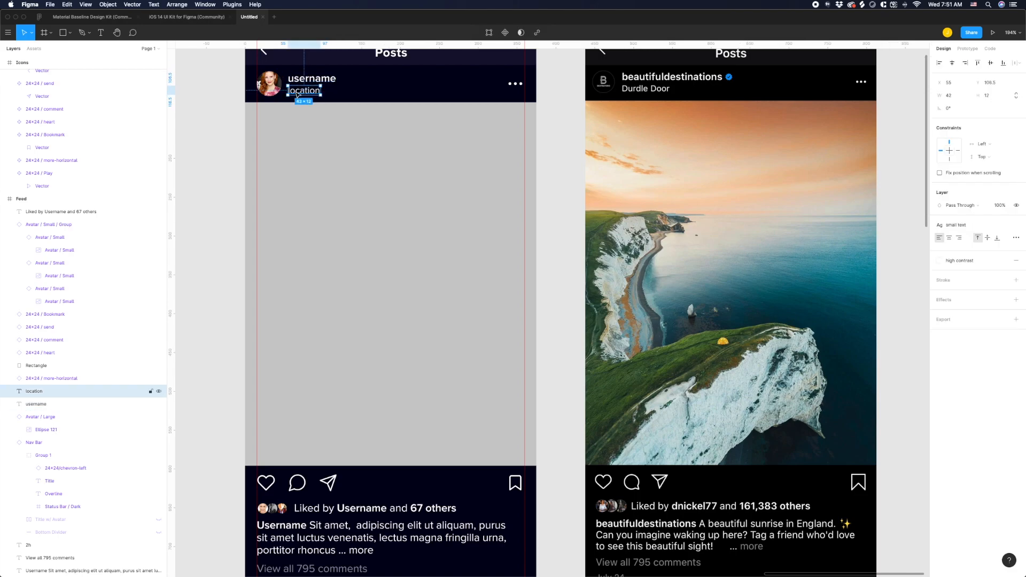
click(218, 208)
scroll(214, 206, down, 1)
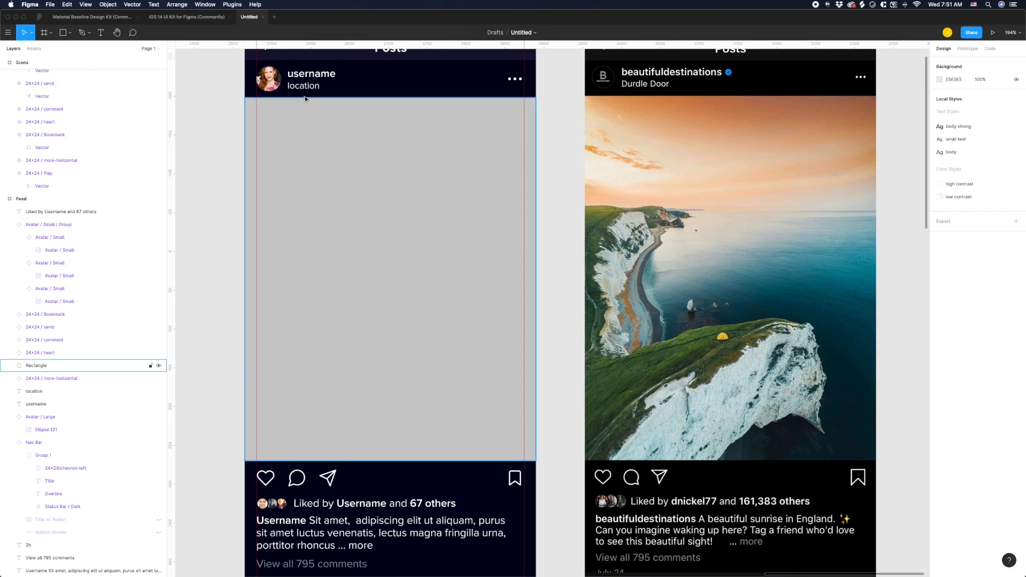
click(301, 79)
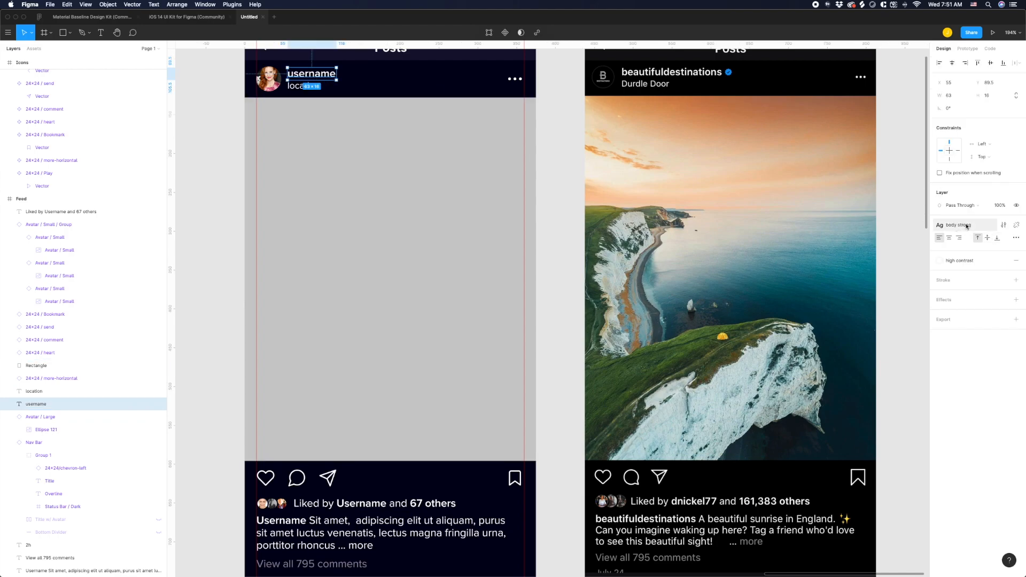
Examine the mixed text styles within the post's caption and its "Liked by" line.
scroll(435, 442, down, 4)
double_click(370, 457)
click(370, 457)
drag(370, 455, 224, 429)
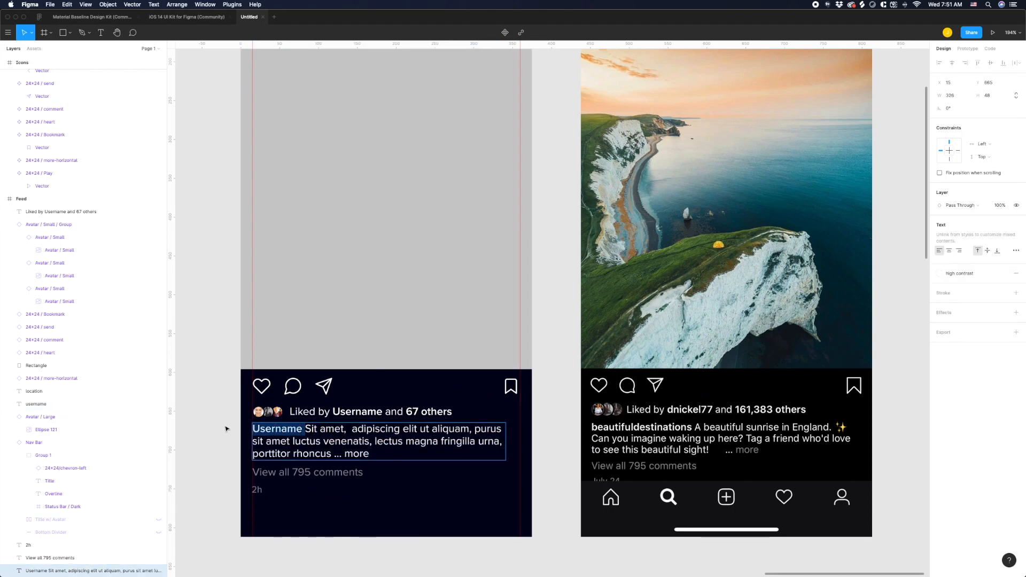
key(Escape)
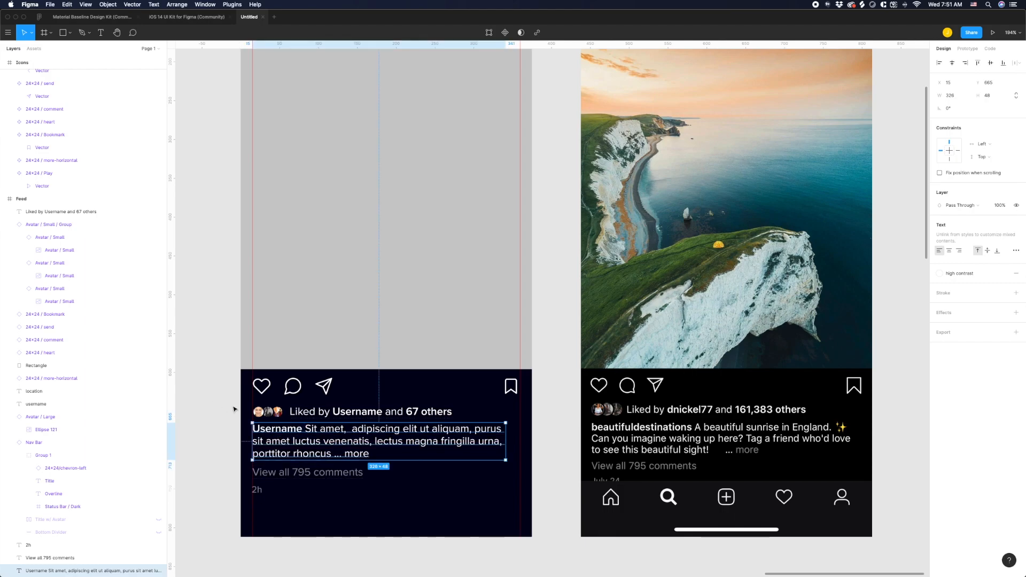
click(302, 413)
double_click(302, 412)
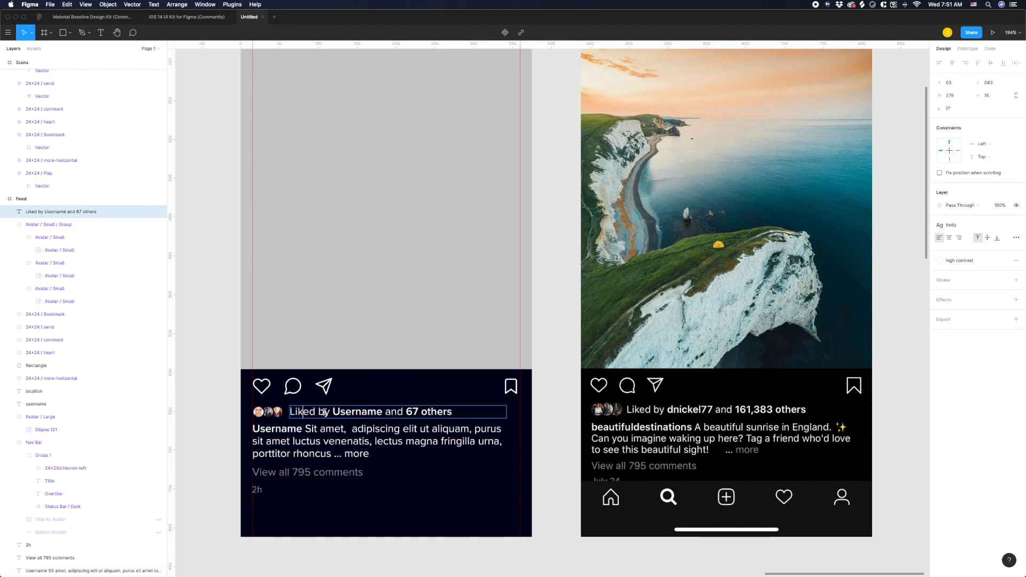
Check the text and colour styles of the "View all 795 comments" line, the "2h" timestamp and the header location.
click(299, 472)
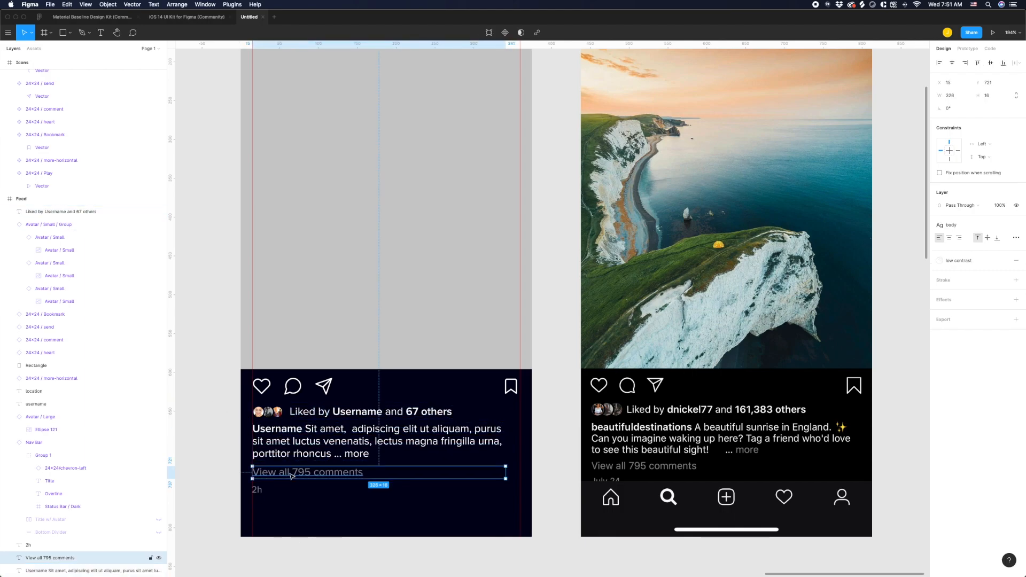
click(255, 490)
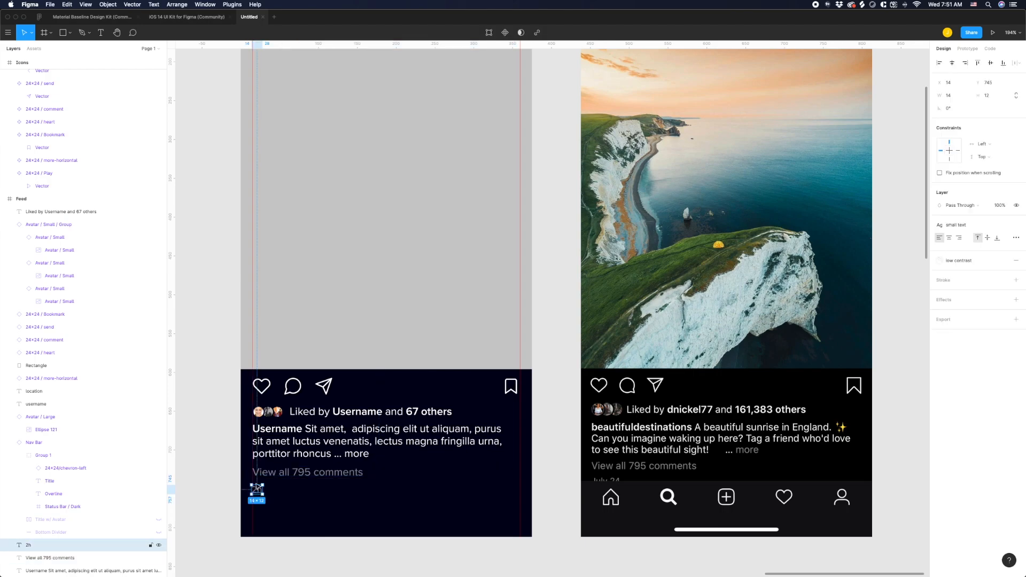
scroll(214, 456, up, 5)
click(299, 214)
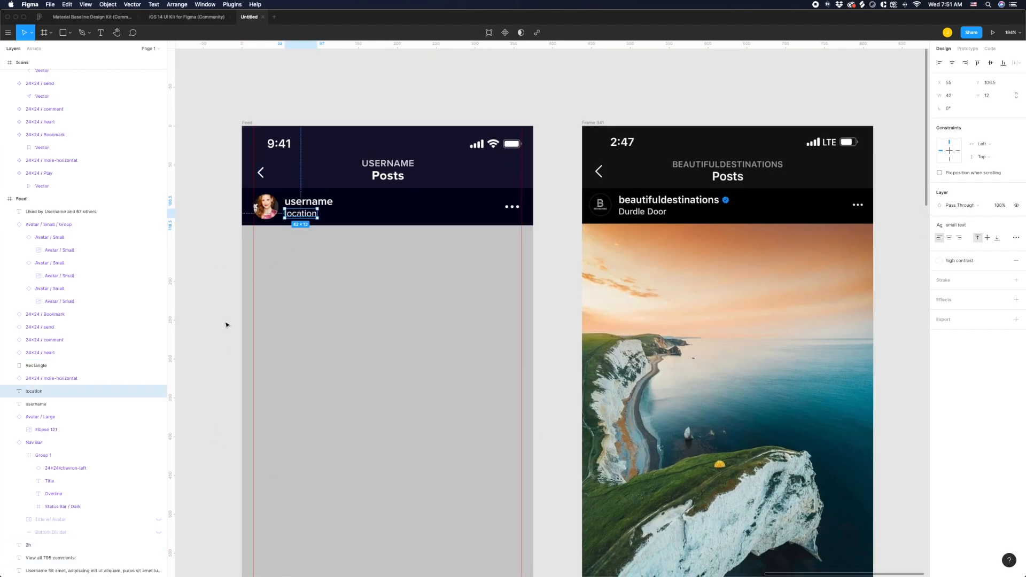
click(212, 375)
Compare the colour styles of the caption and comments line, and view the low contrast style's properties.
scroll(203, 240, down, 4)
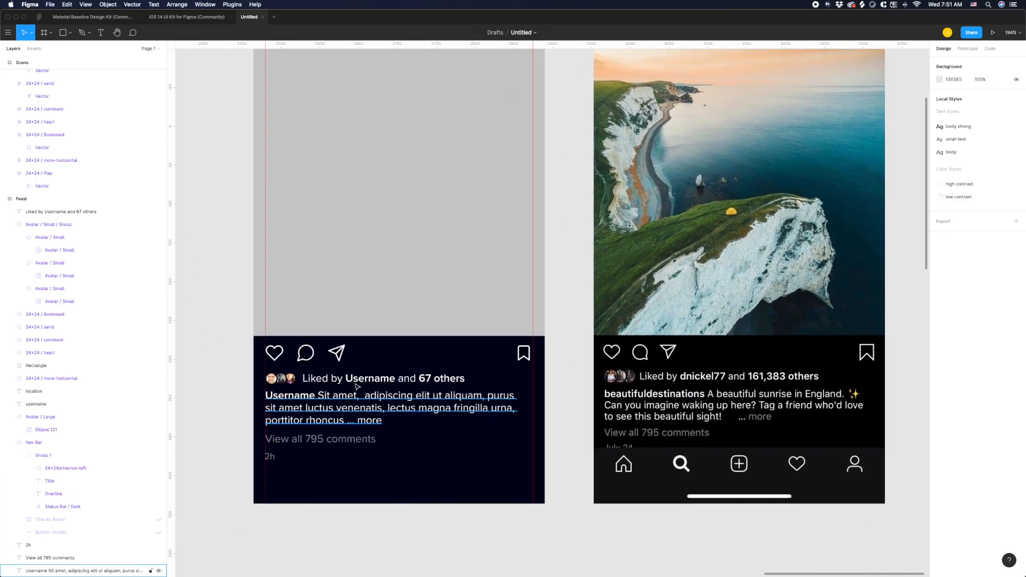
click(308, 404)
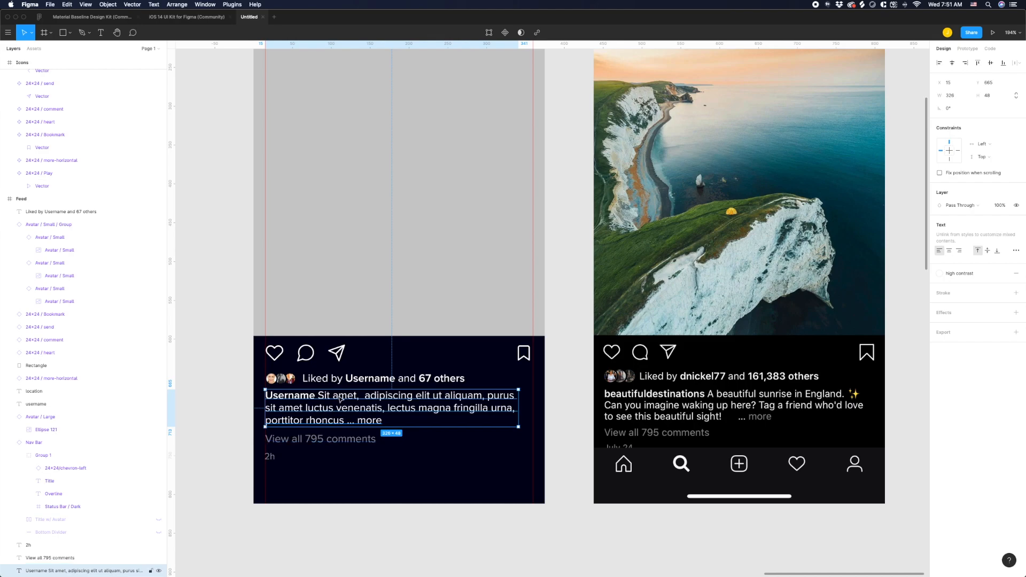
click(317, 441)
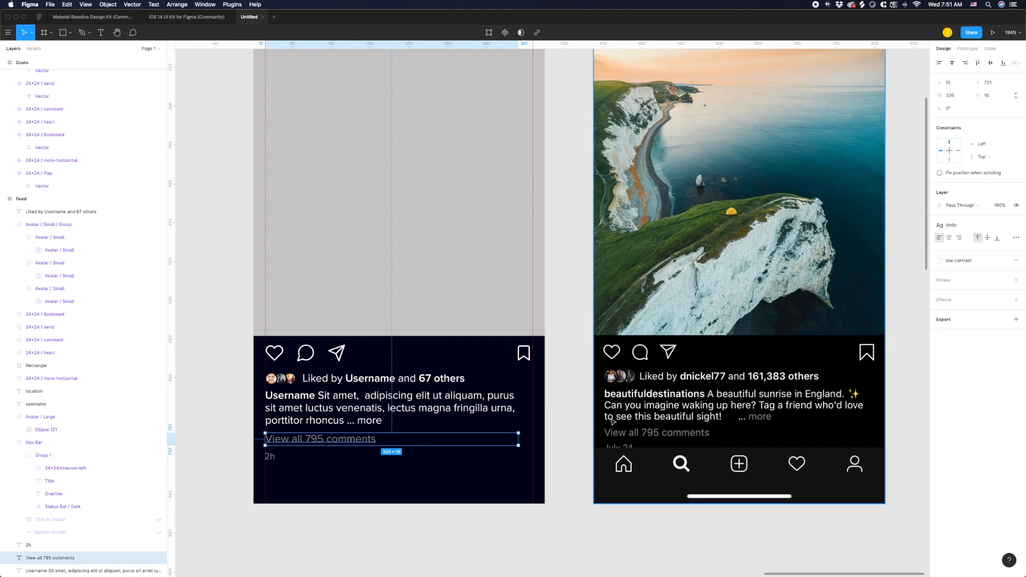
click(1004, 260)
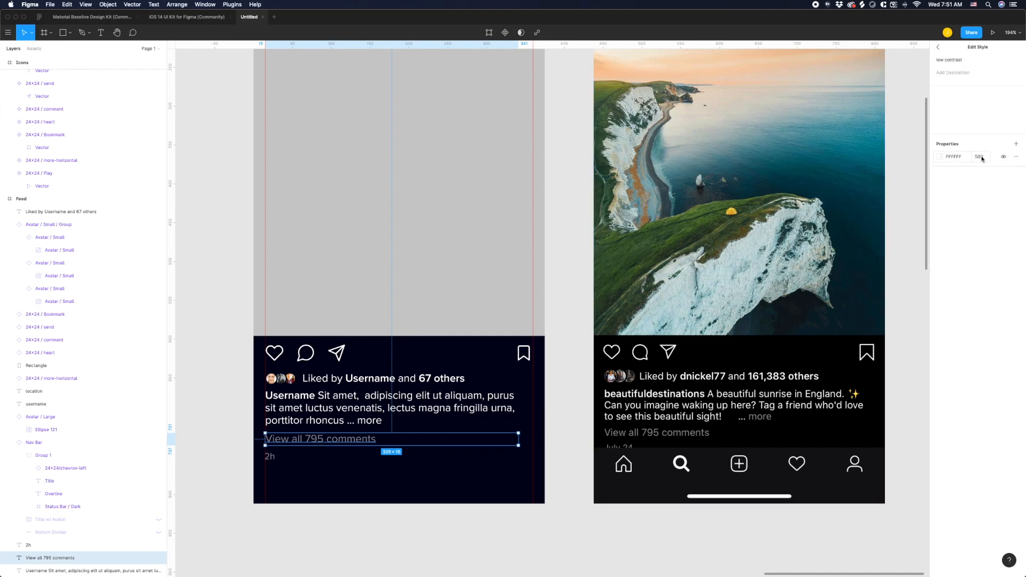
click(225, 288)
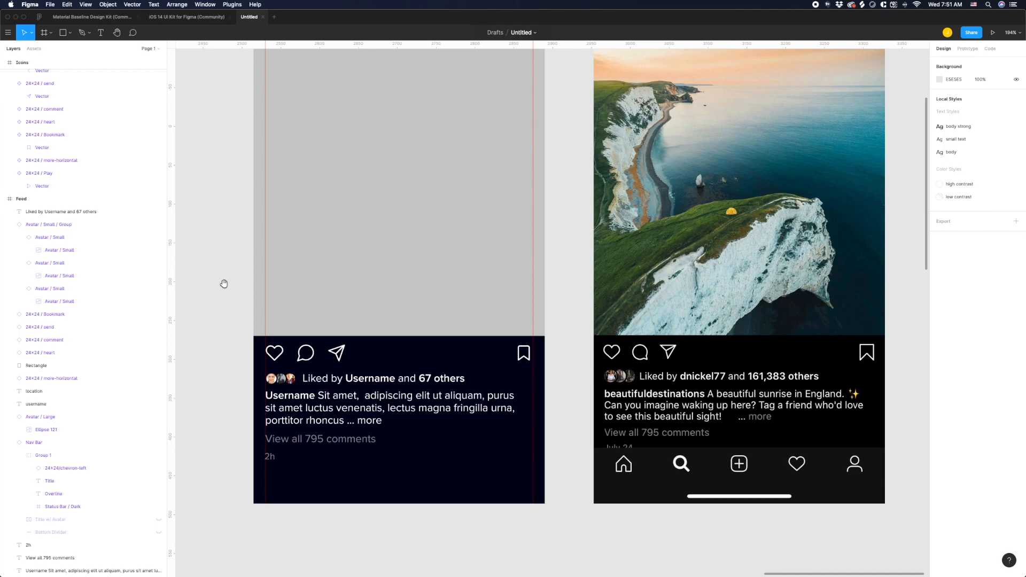
Compare the Feed post with the reference screenshot, selecting the header username and the comments line to check their styles.
drag(222, 284, 229, 321)
scroll(314, 448, down, 5)
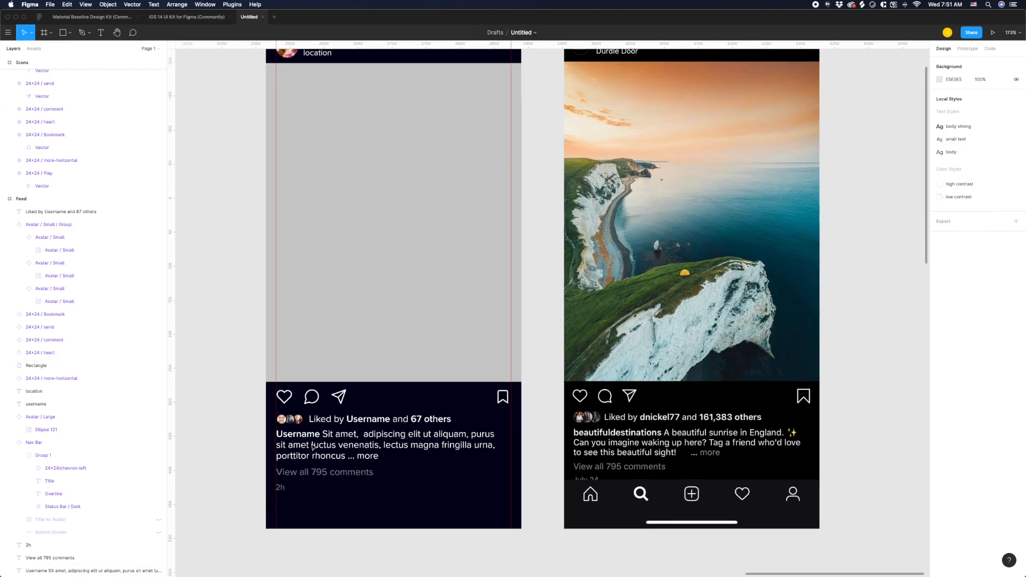
scroll(314, 448, down, 1)
click(328, 111)
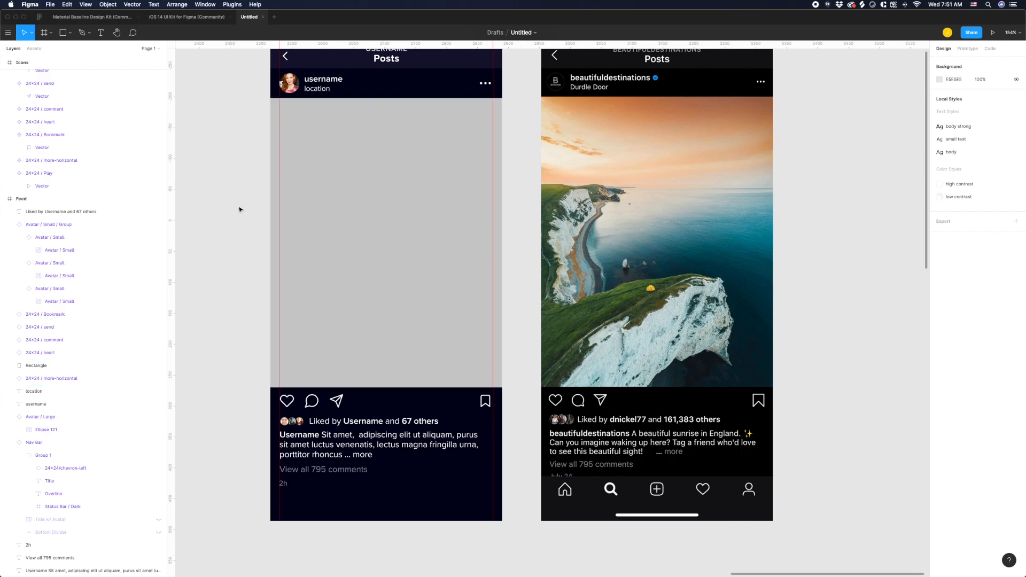
drag(237, 209, 245, 221)
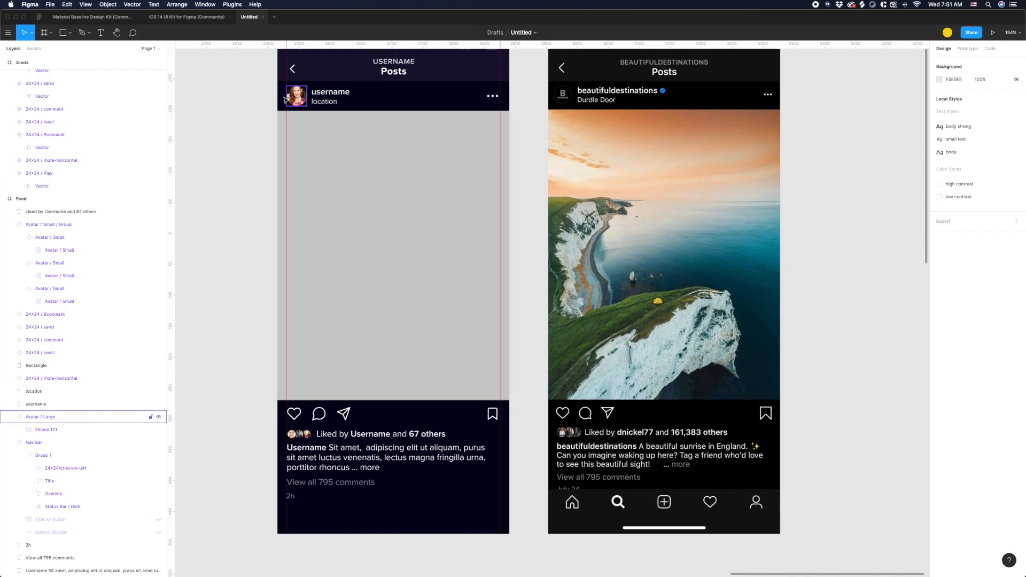
click(334, 95)
click(332, 485)
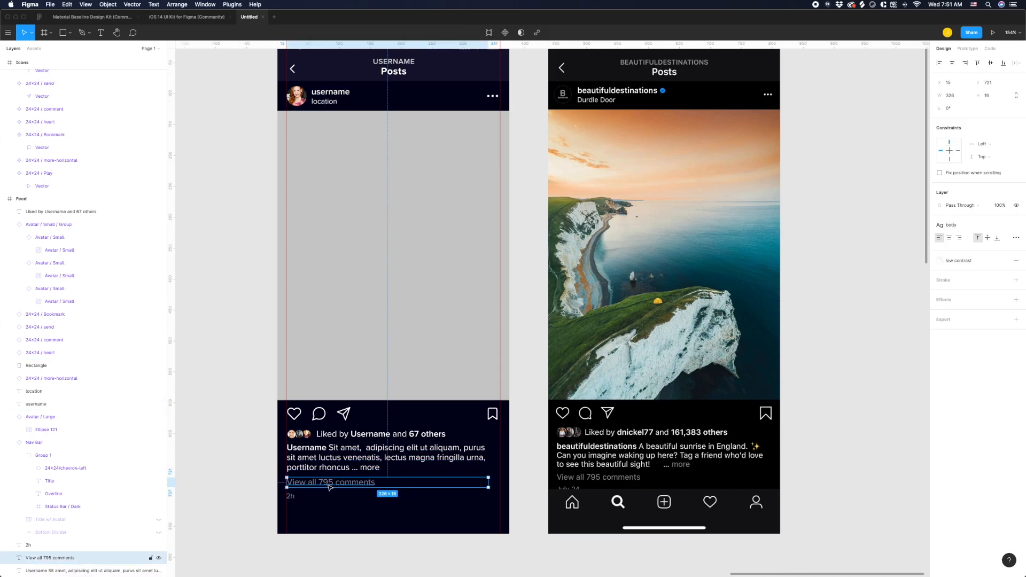
click(233, 358)
Review the local styles and check which text and colour styles the header username uses.
scroll(252, 350, down, 2)
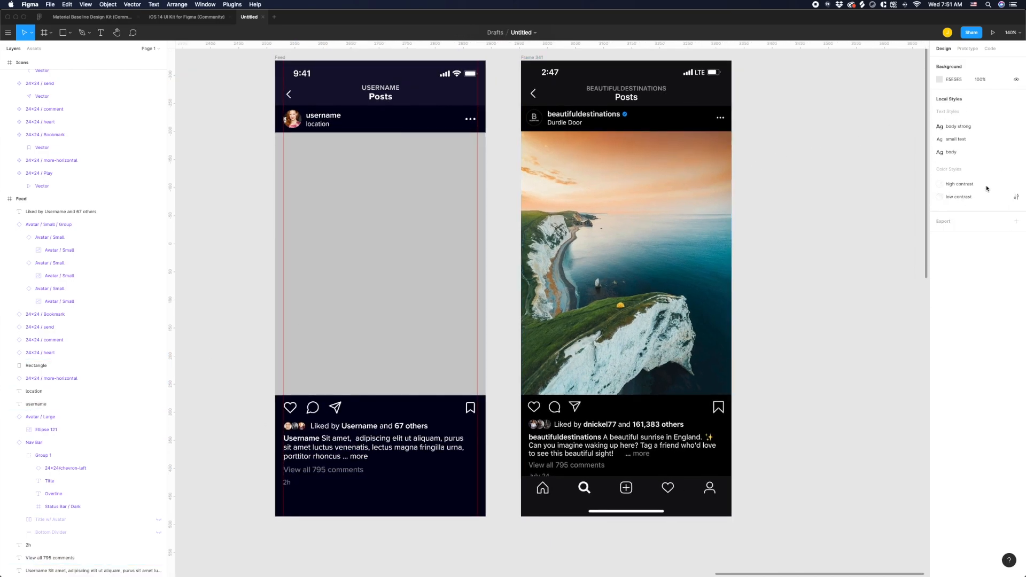
scroll(303, 134, up, 2)
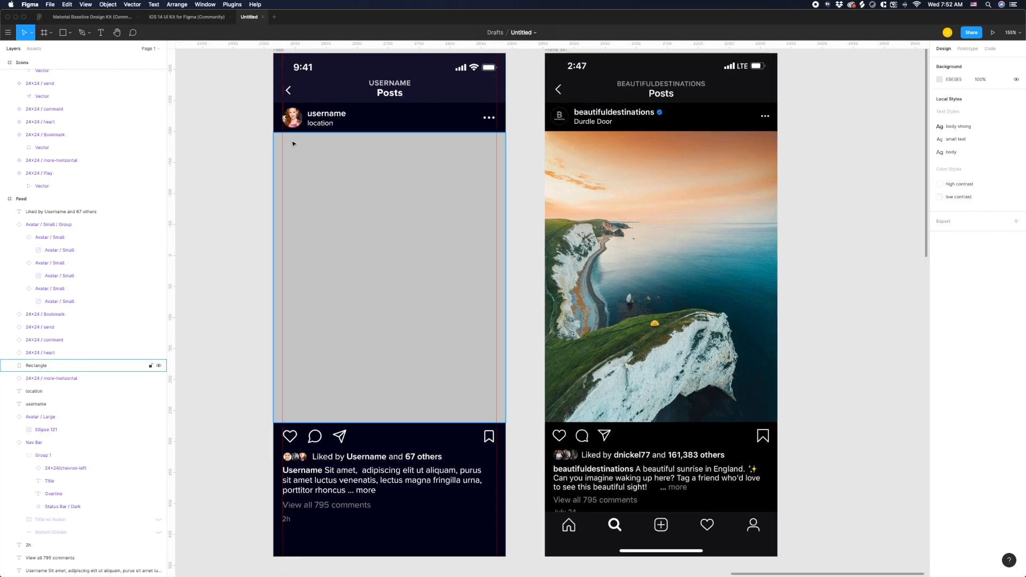
click(322, 115)
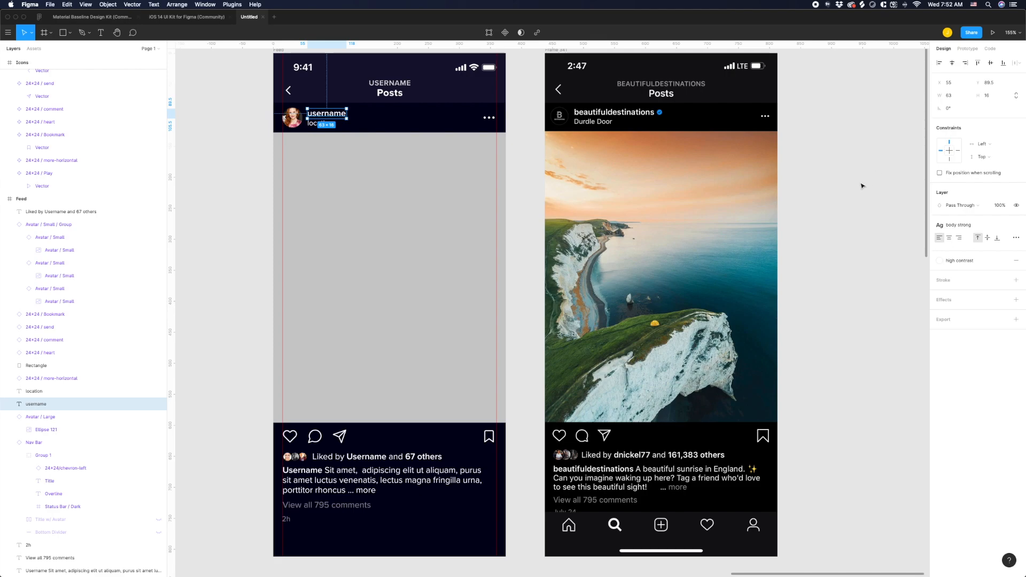
click(226, 202)
Go back over the design system frames and inspect the body text sample in the Typography frame.
drag(393, 205, 595, 225)
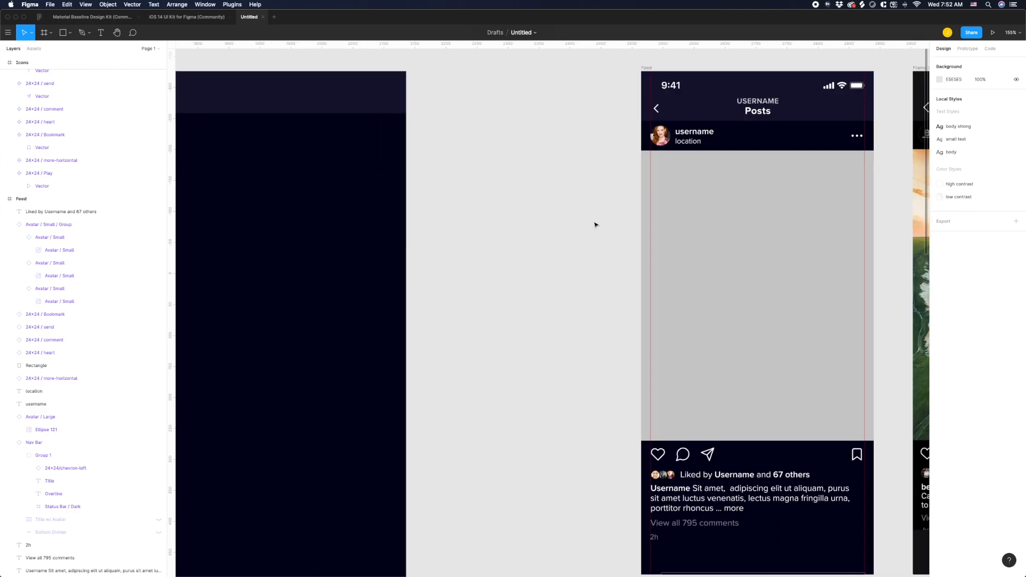
scroll(595, 225, down, 5)
drag(403, 101, 778, 134)
drag(350, 138, 556, 131)
scroll(556, 131, down, 1)
drag(677, 129, 499, 126)
drag(425, 126, 480, 130)
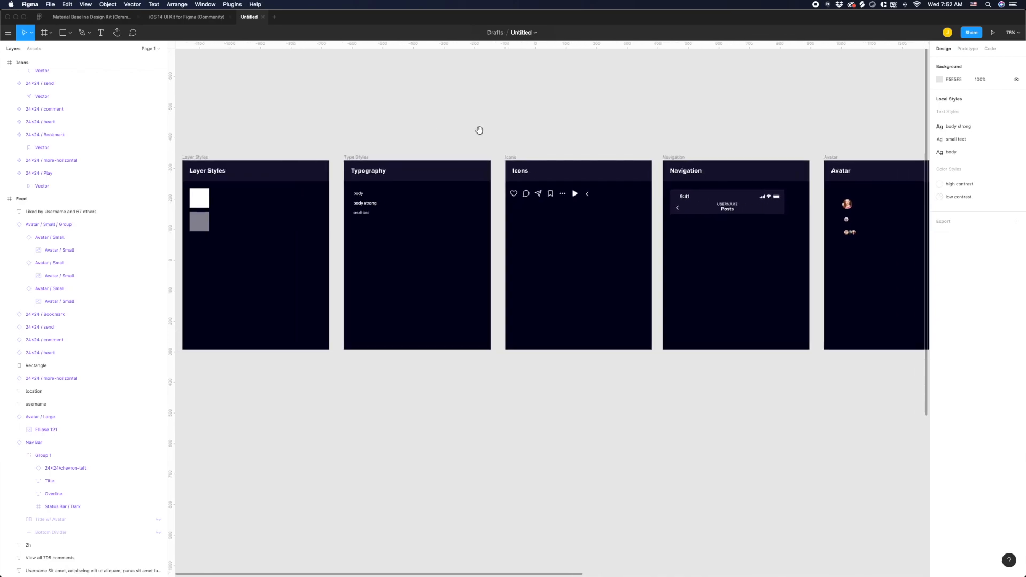
click(359, 193)
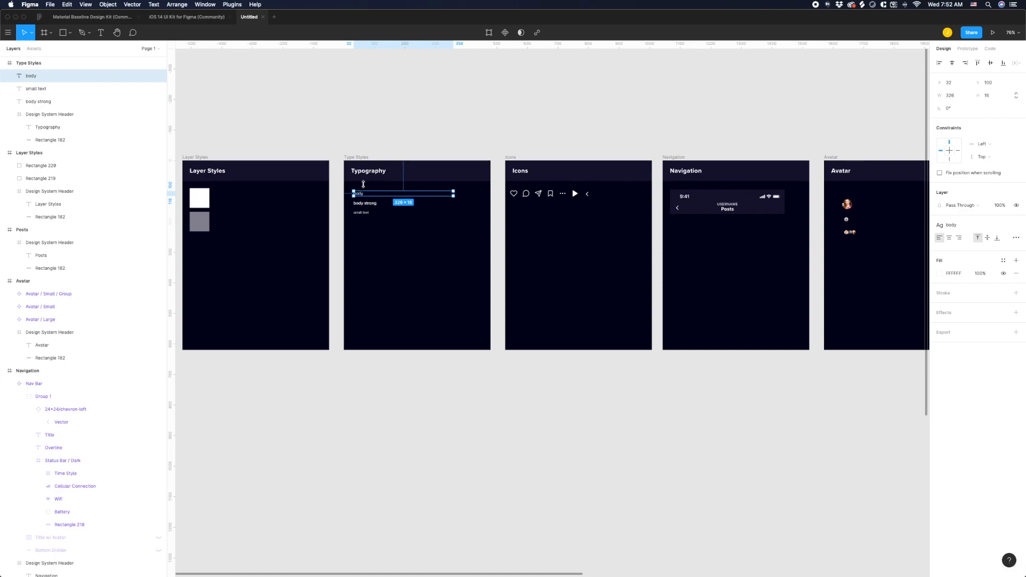
scroll(402, 154, right, 1)
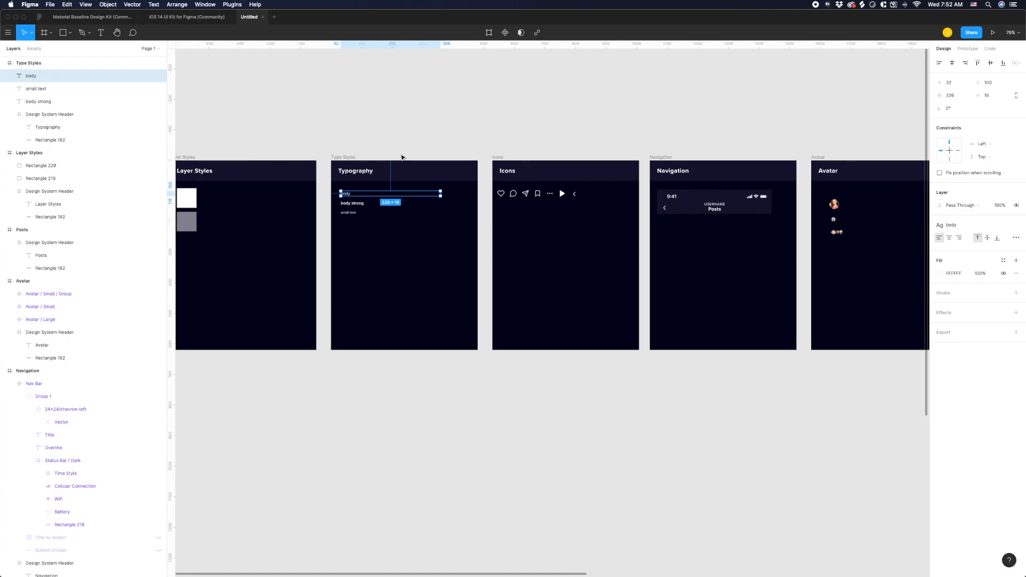
Review the design system frames from Layer Styles through Posts and compare the Feed mockup with the reference screenshot beside it.
scroll(402, 155, down, 3)
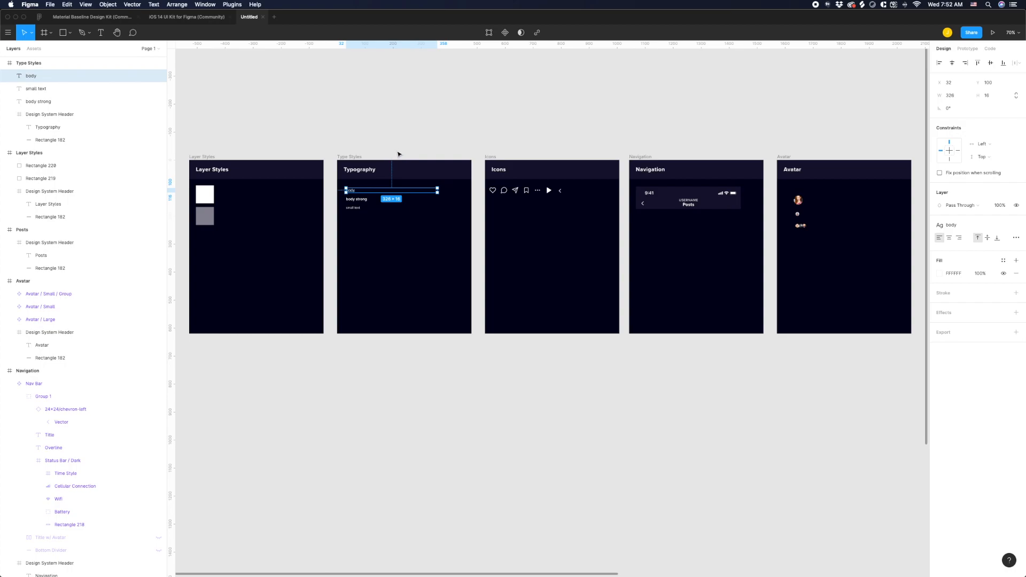
scroll(398, 155, right, 2)
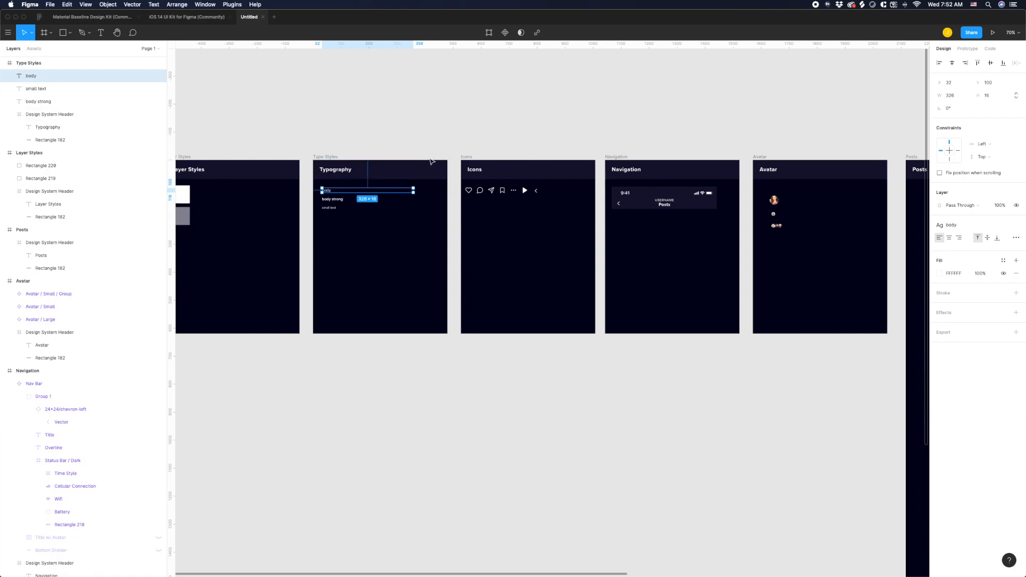
scroll(450, 144, right, 2)
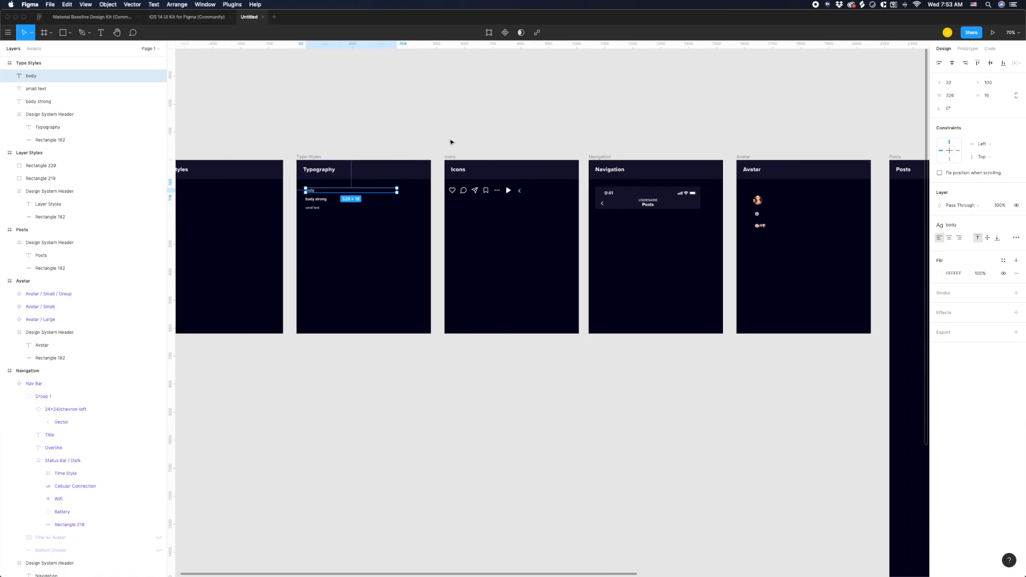
scroll(450, 141, right, 5)
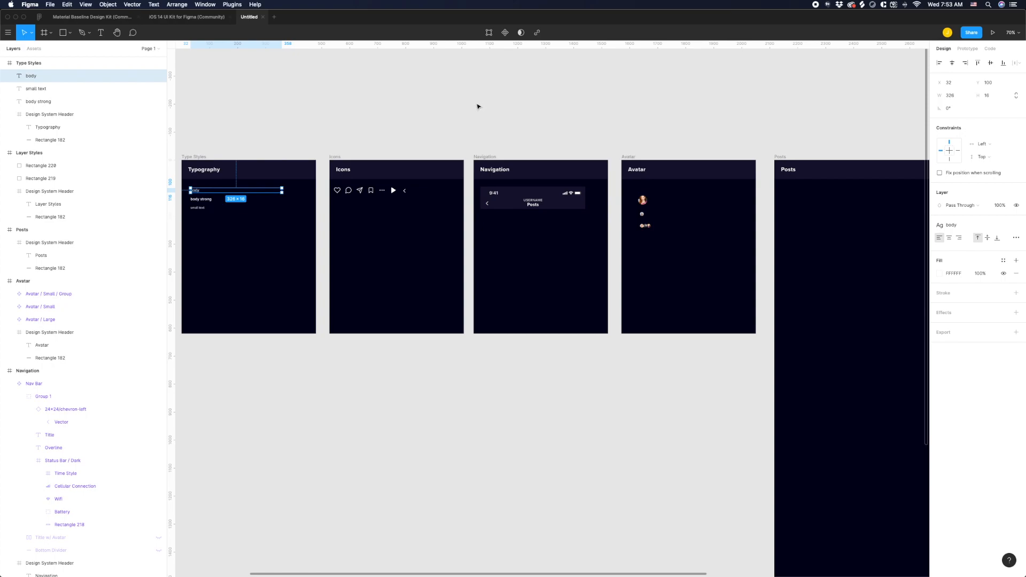
ctrl+scroll(496, 110, down, 2)
scroll(580, 133, right, 12)
scroll(556, 103, right, 8)
ctrl+scroll(566, 132, up, 3)
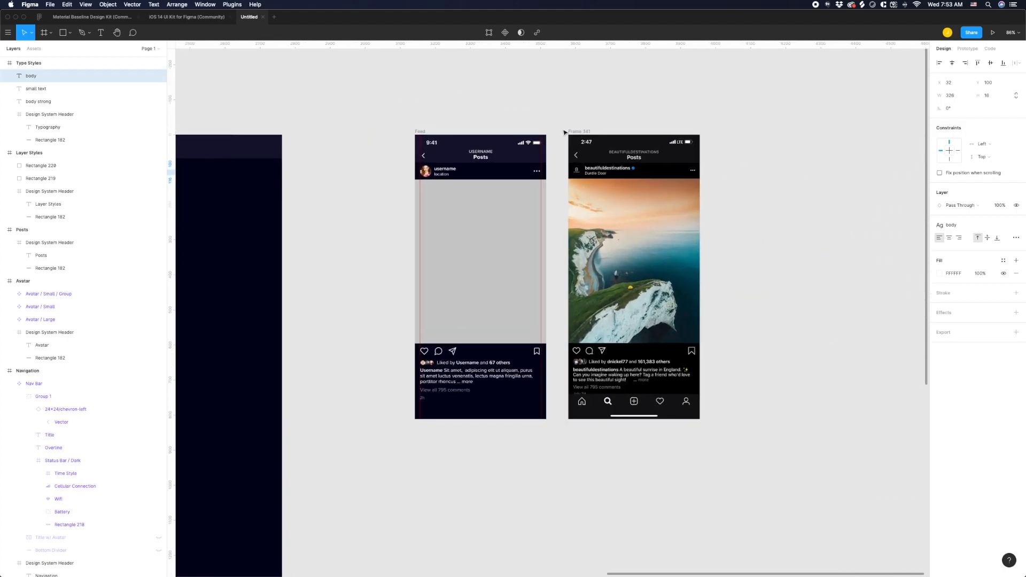
ctrl+scroll(561, 130, up, 3)
mouse_move(555, 130)
mouse_down()
mouse_move(526, 105)
mouse_move(546, 116)
mouse_up()
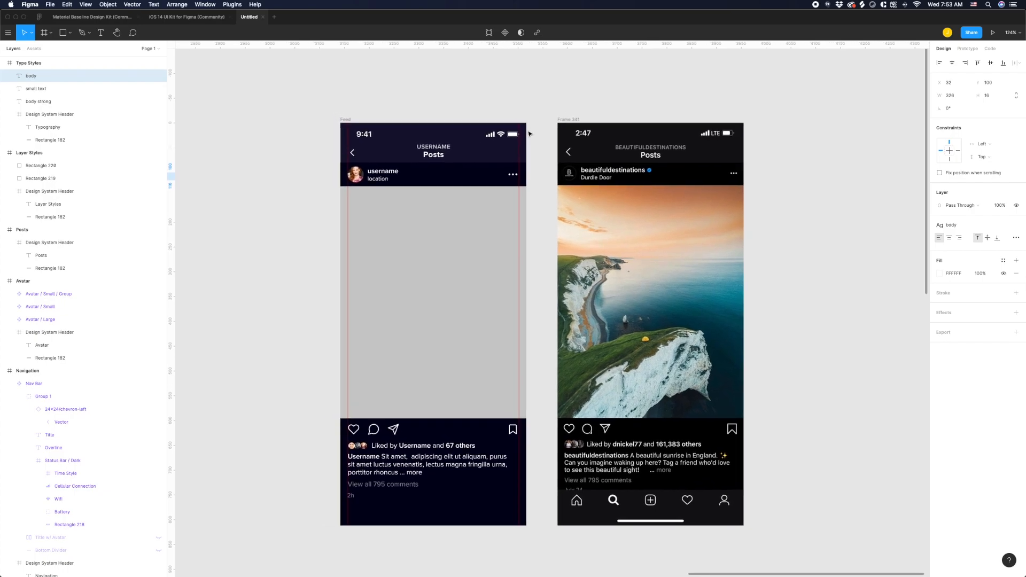
click(551, 127)
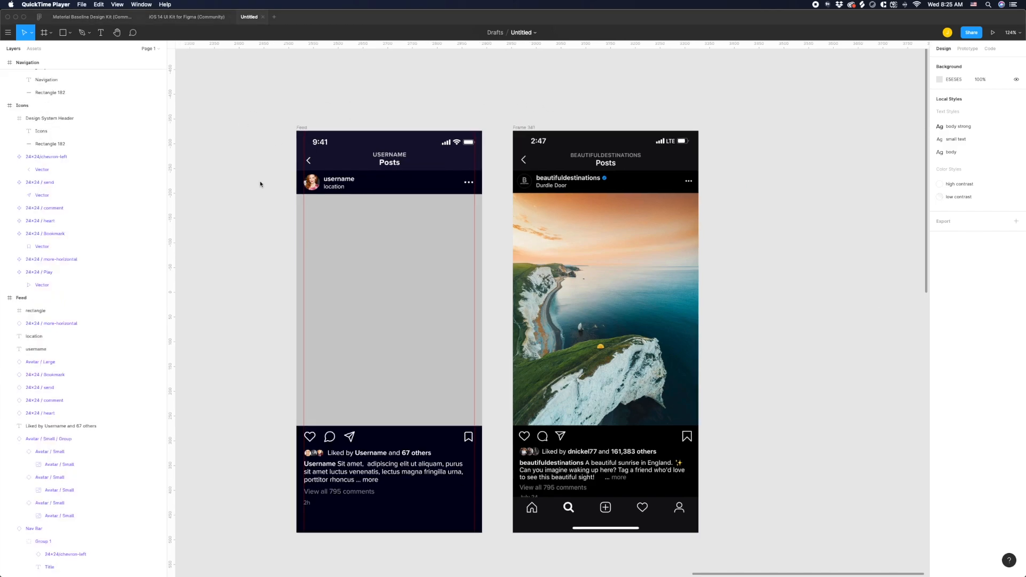
Move the Feed frame over so it sits right beside the Posts design system frame, level with its top edge.
click(259, 183)
scroll(258, 178, left, 10)
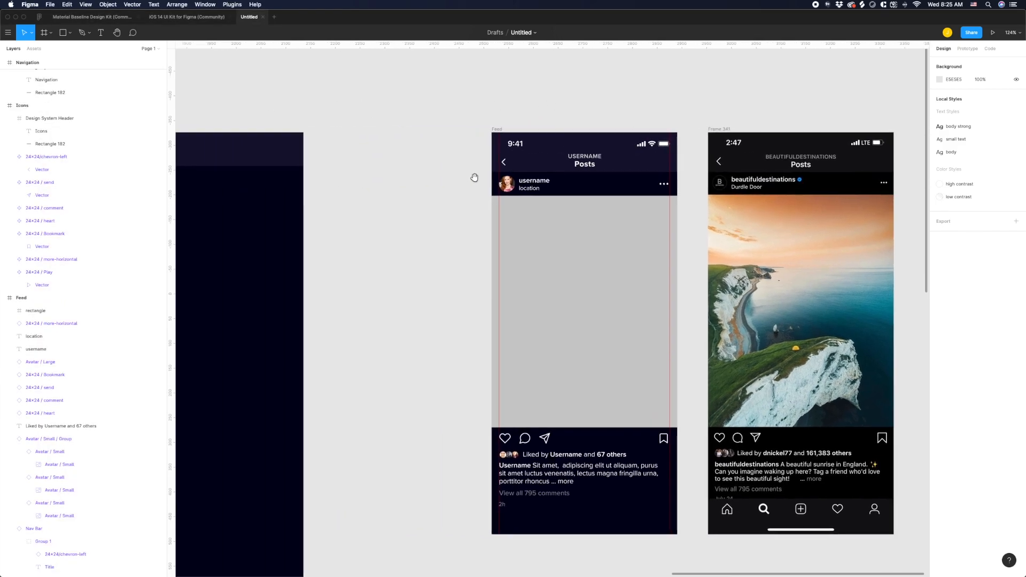
drag(583, 125, 412, 125)
drag(351, 109, 575, 101)
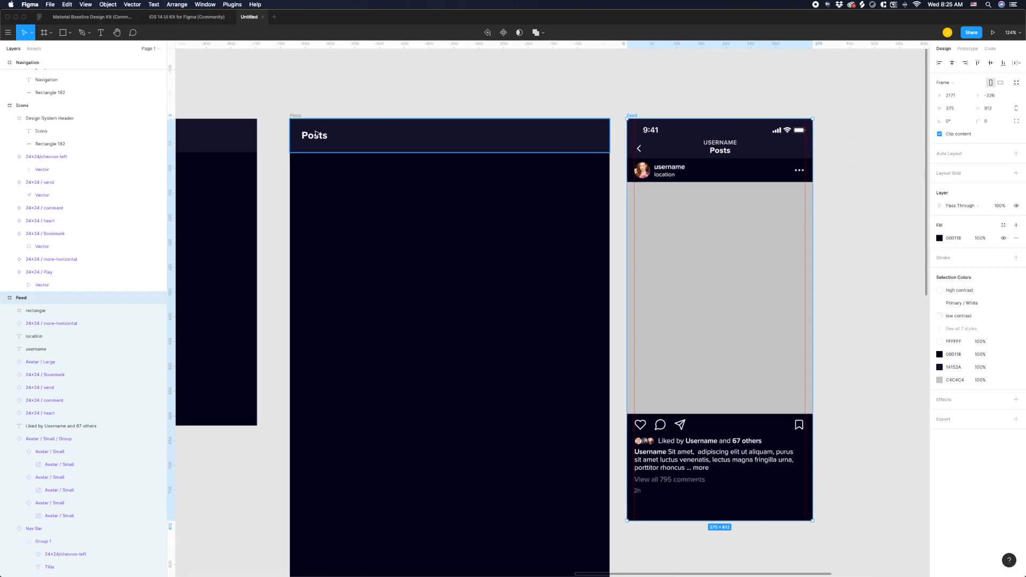
scroll(532, 278, right, 4)
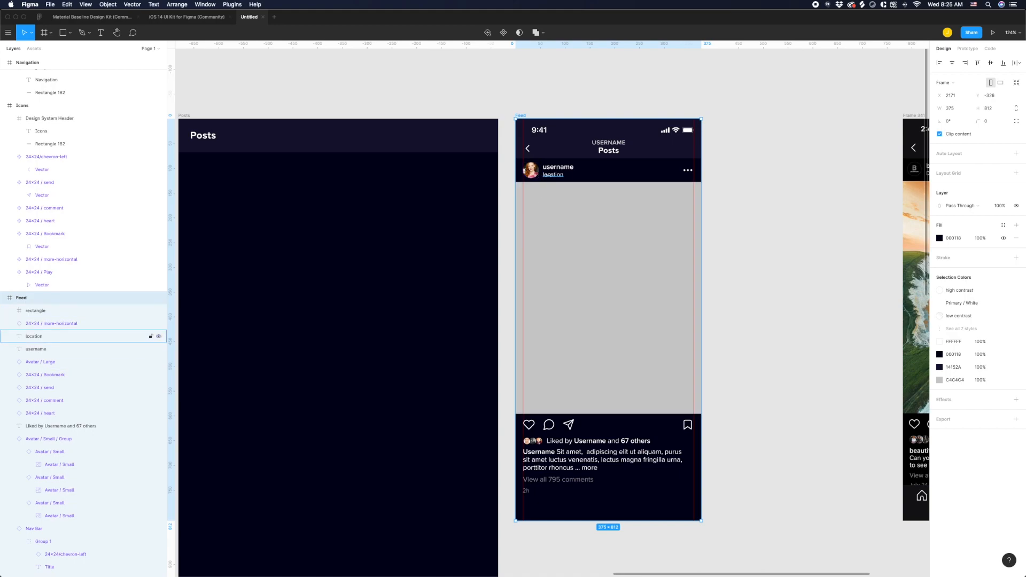
drag(540, 175, 621, 180)
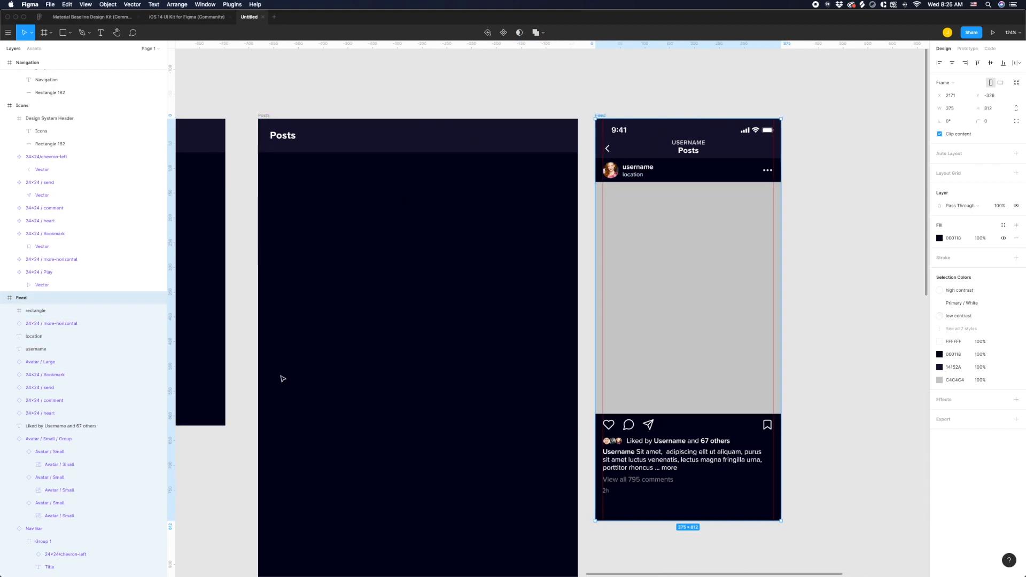
scroll(428, 280, right, 5)
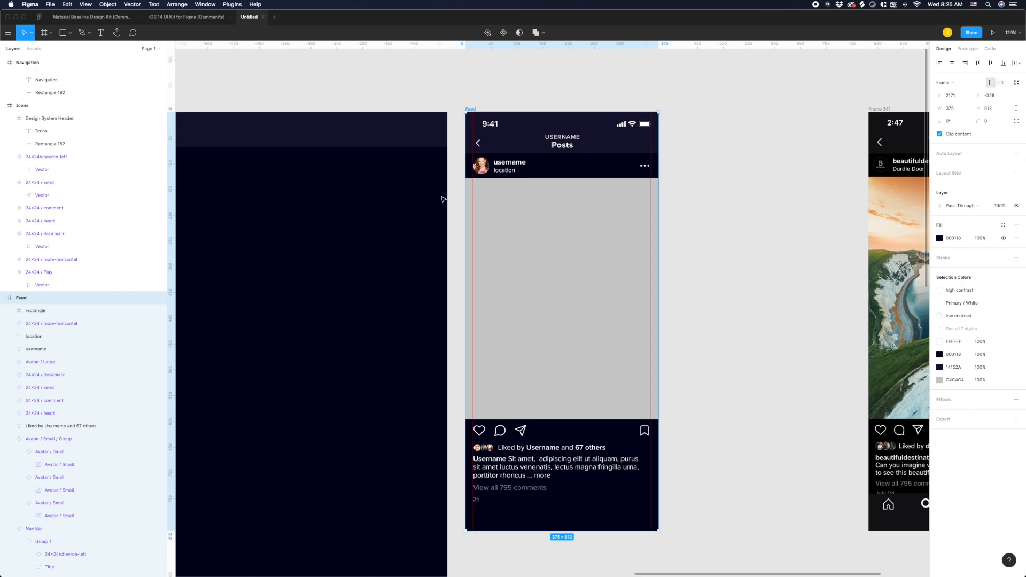
Inspect the avatar, username and location elements in the Feed post header, undoing any accidental shift of the username.
scroll(451, 180, up, 2)
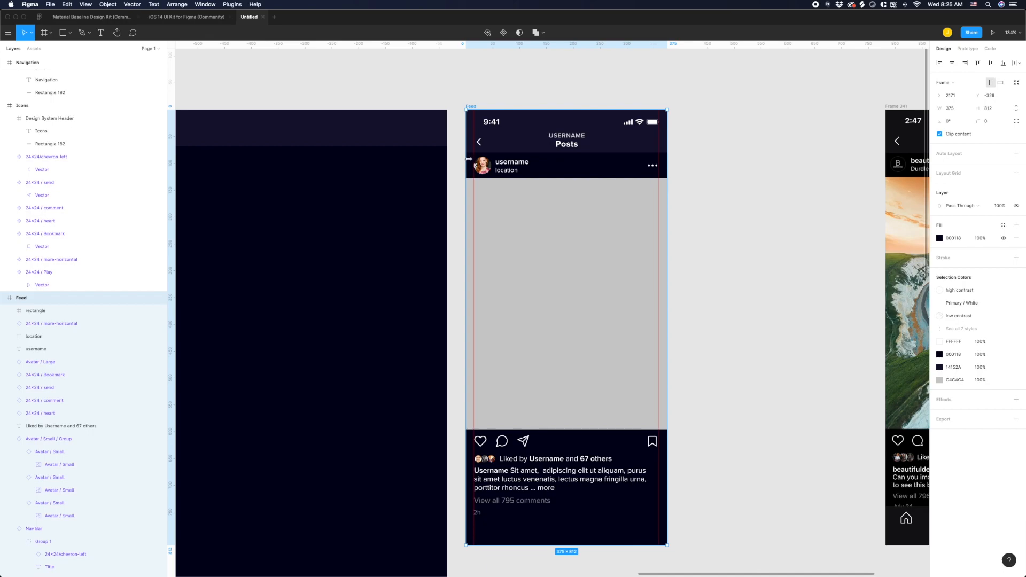
scroll(452, 174, up, 2)
scroll(450, 174, up, 3)
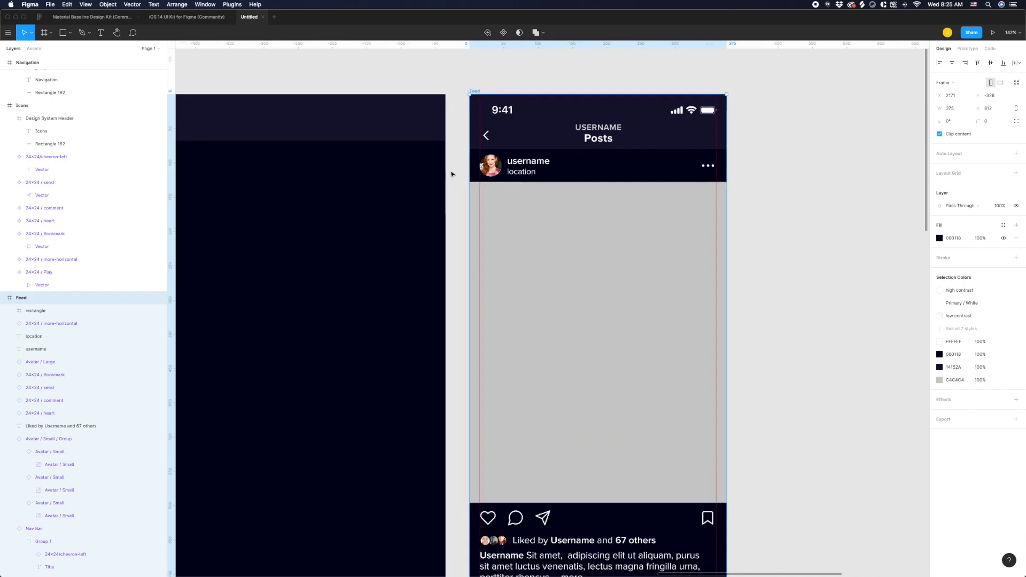
click(490, 166)
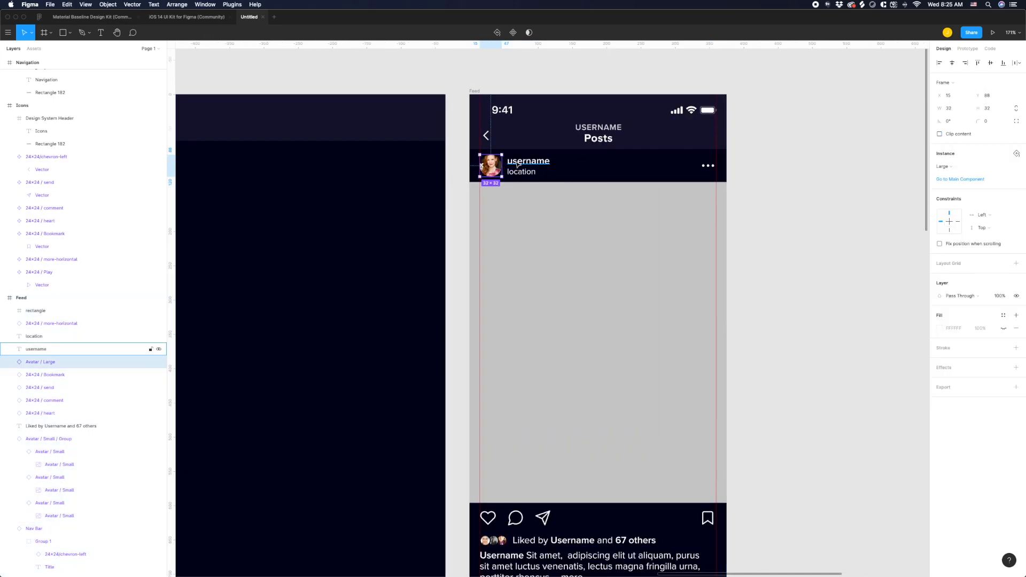
click(517, 163)
click(520, 174)
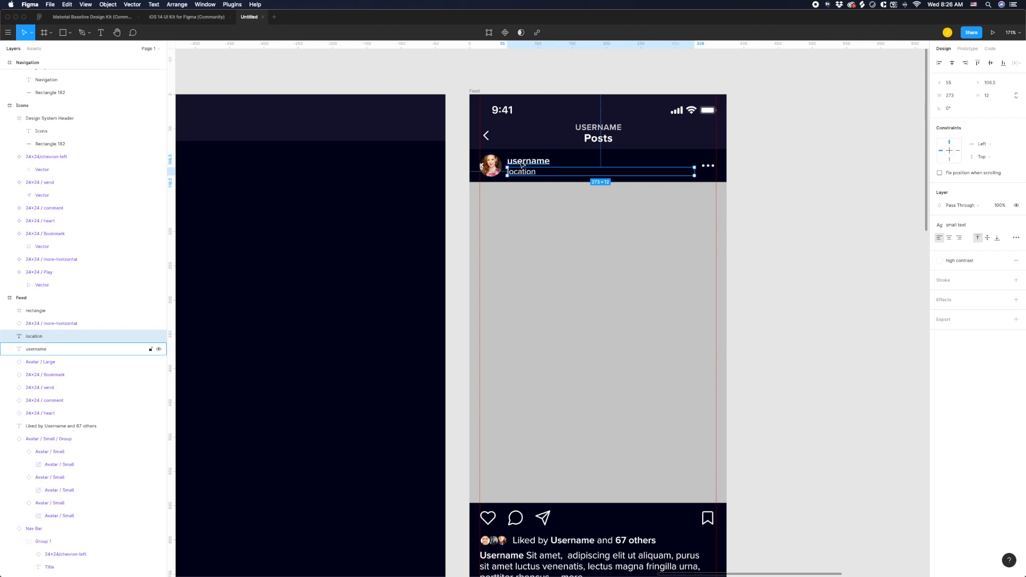
click(522, 164)
drag(522, 164, 522, 169)
key(super+z)
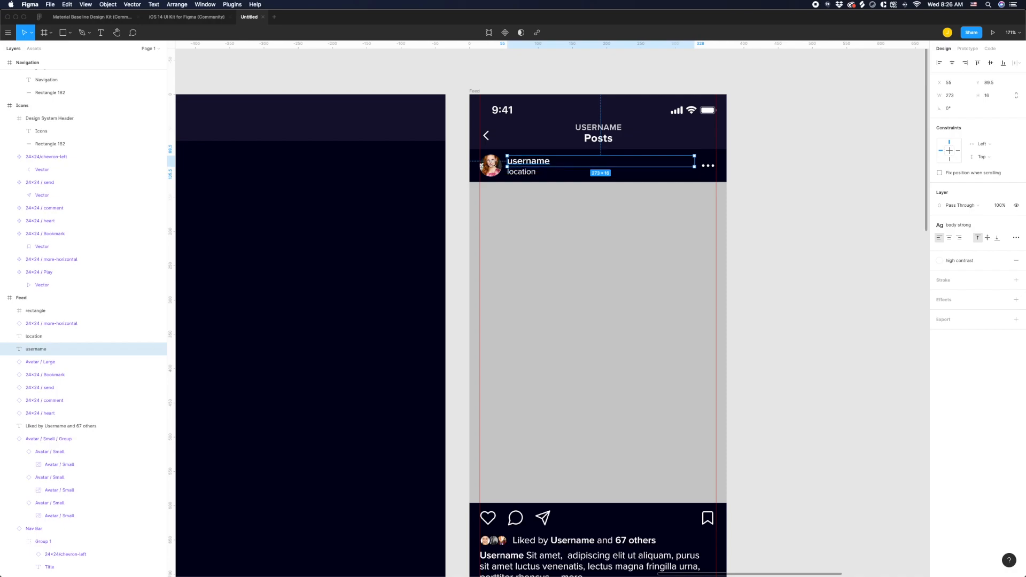
Wrap the header's username and location texts in a vertical auto layout frame and name it "post header text".
click(461, 164)
click(527, 164)
shift+click(527, 171)
key(shift+a)
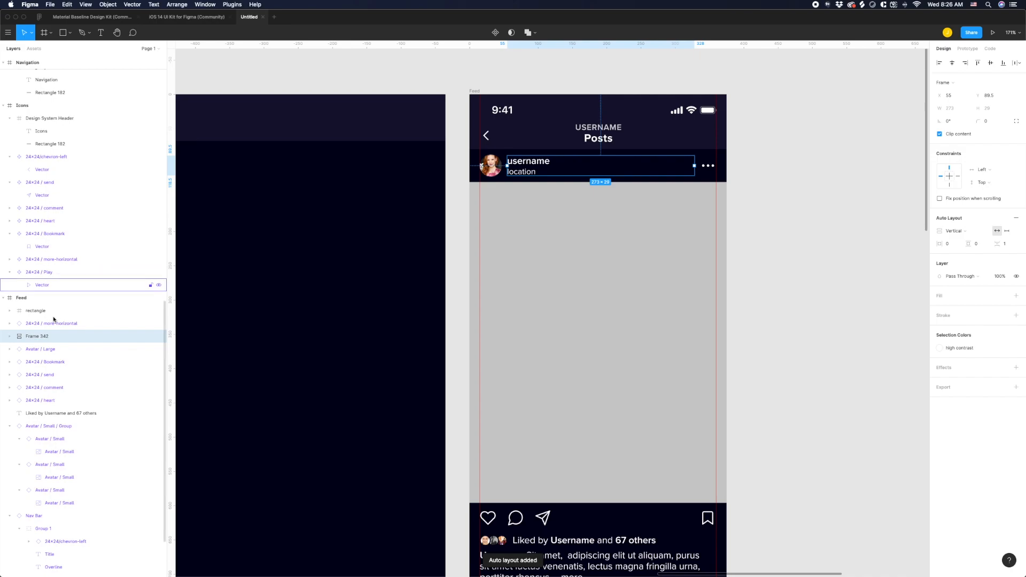
double_click(48, 337)
text(Post hea)
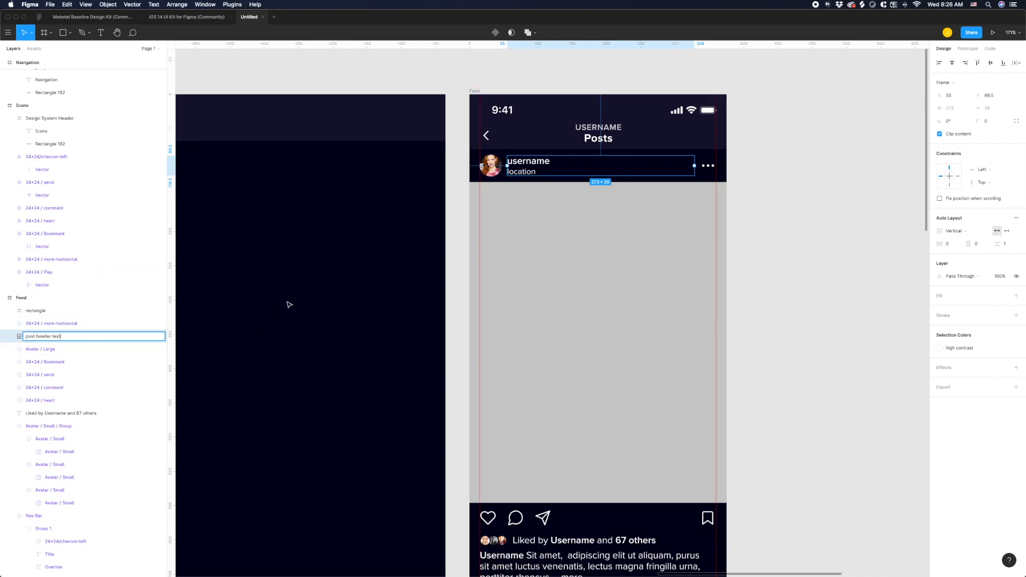
text(der text)
key(Return)
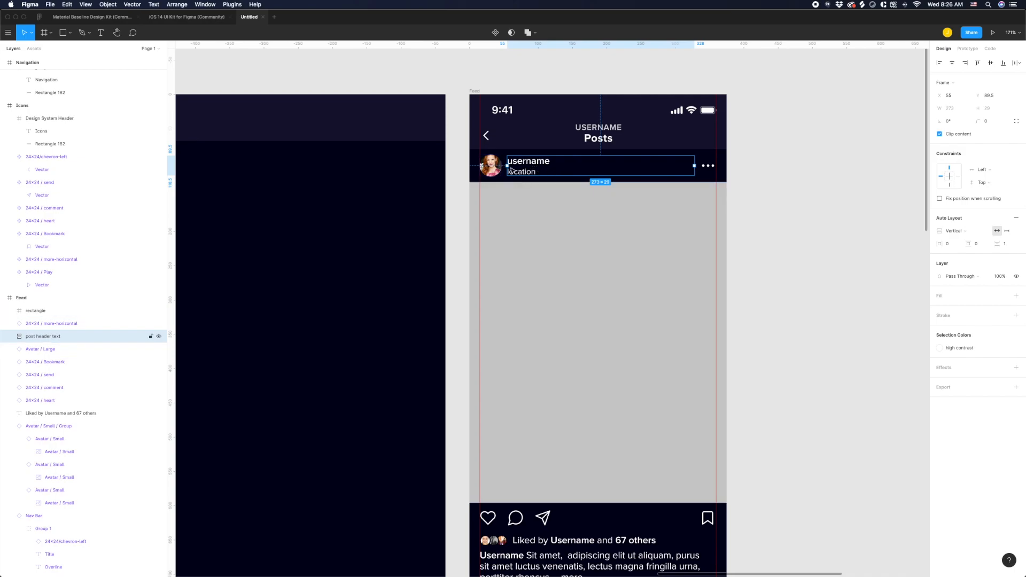
Combine the large avatar and the post header text in a horizontal auto layout frame named "post header / text".
shift+click(491, 165)
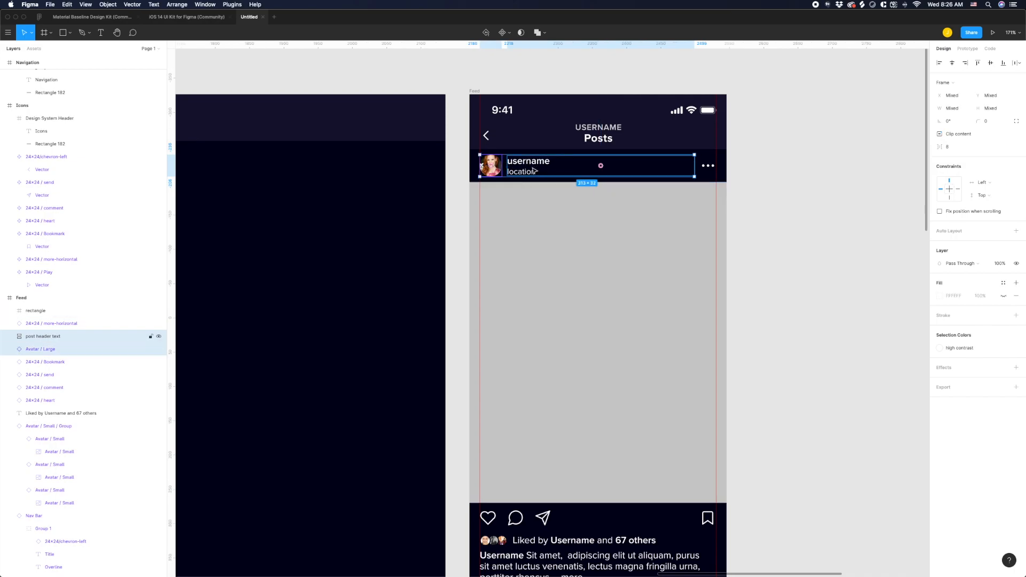
key(shift+a)
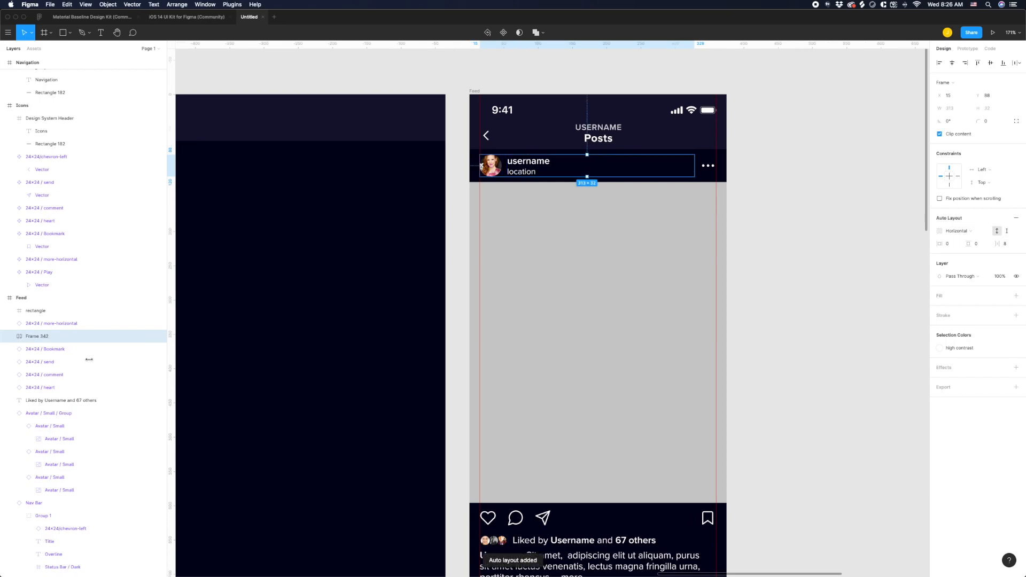
double_click(44, 336)
text(ost header / text)
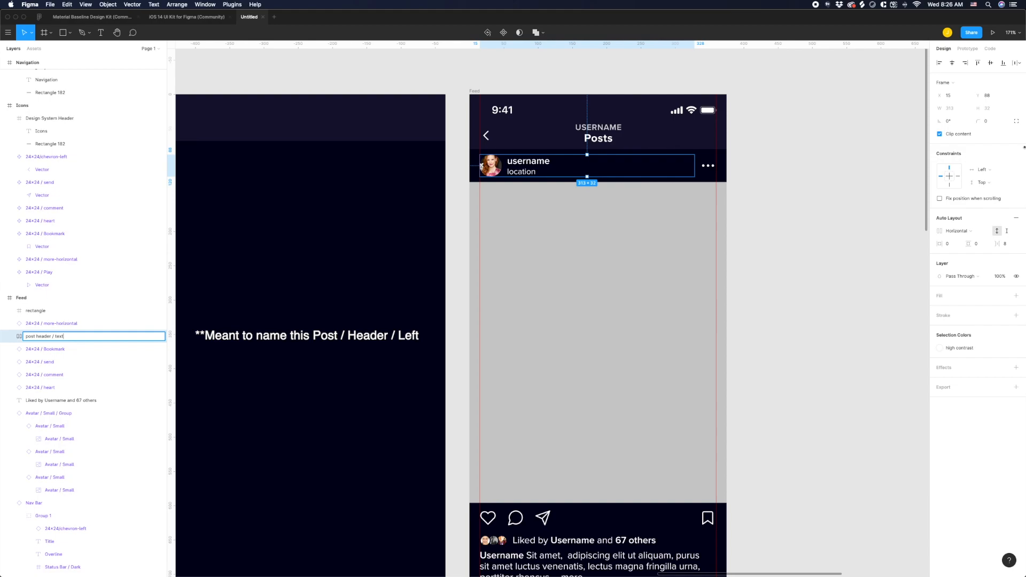
key(Return)
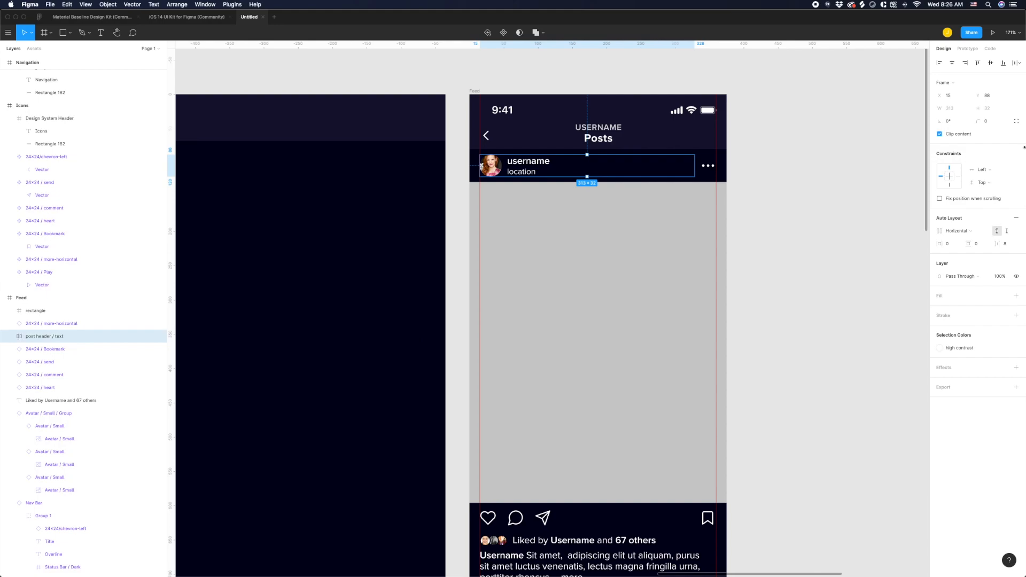
Examine the nested layers of "post header / text" and toggle the location text's visibility to check how the auto layout responds.
scroll(650, 176, up, 2)
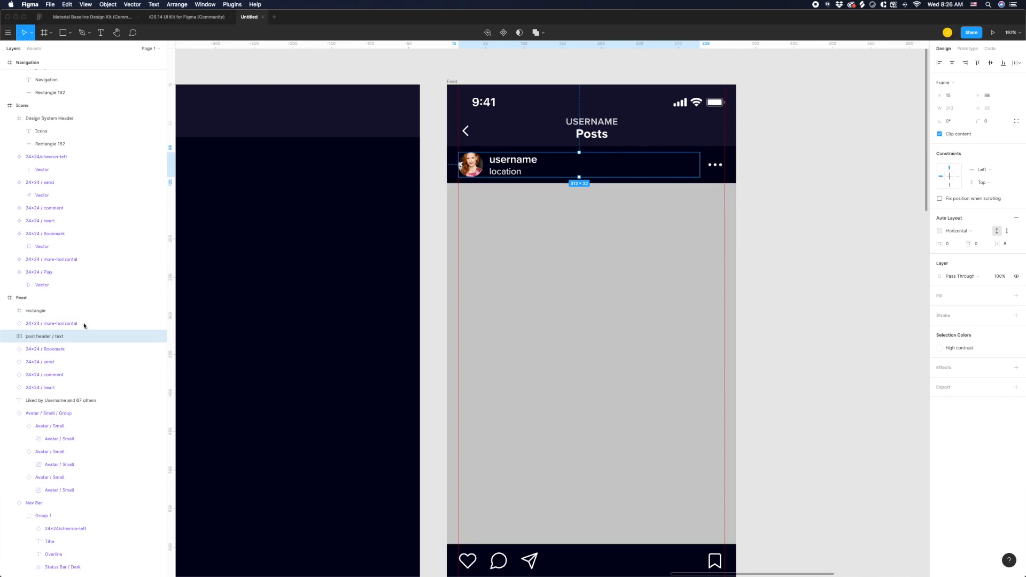
click(9, 336)
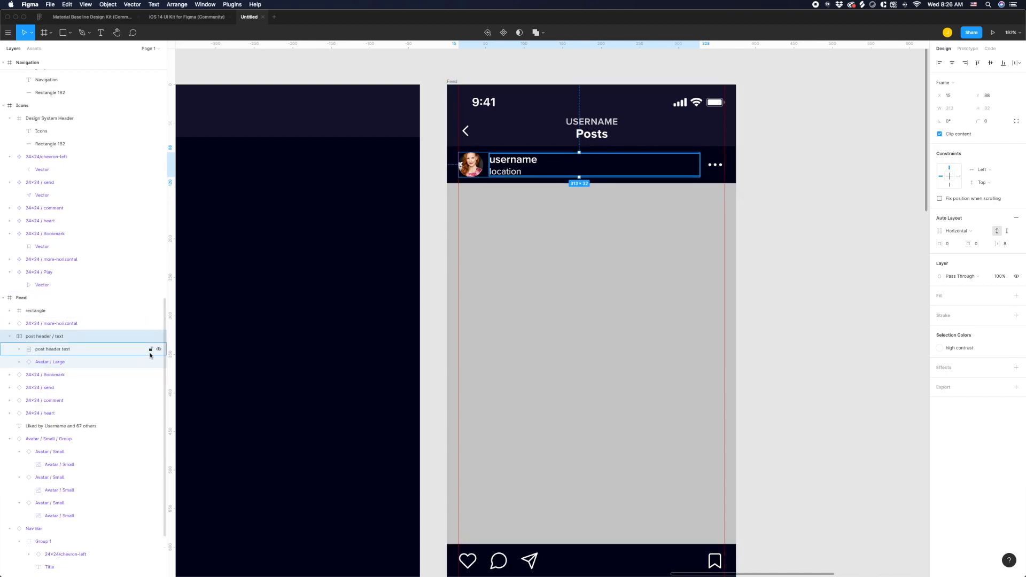
click(19, 348)
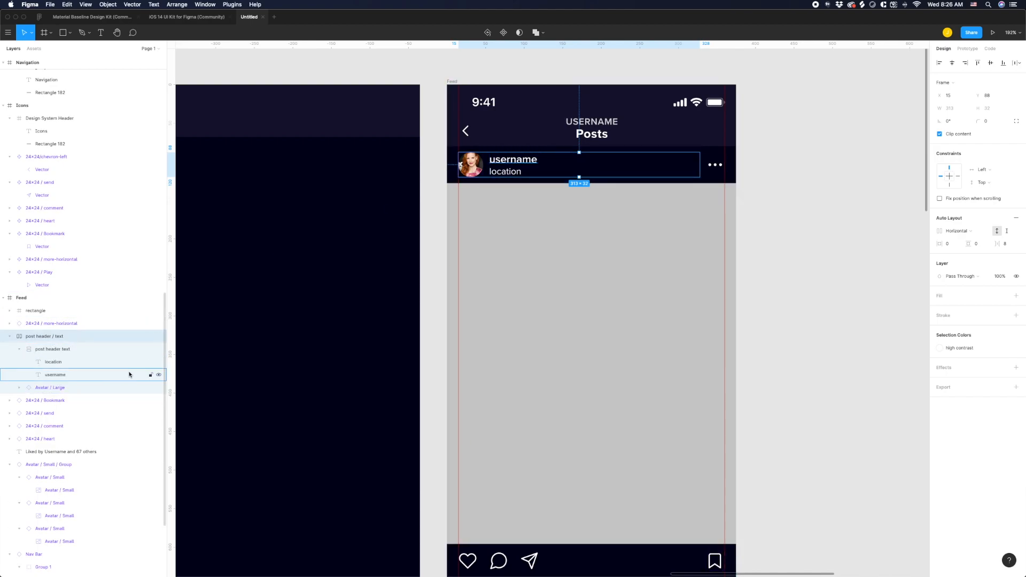
click(158, 362)
click(158, 363)
click(158, 363)
click(158, 363)
click(158, 363)
click(158, 363)
click(158, 363)
click(158, 363)
click(158, 363)
click(158, 363)
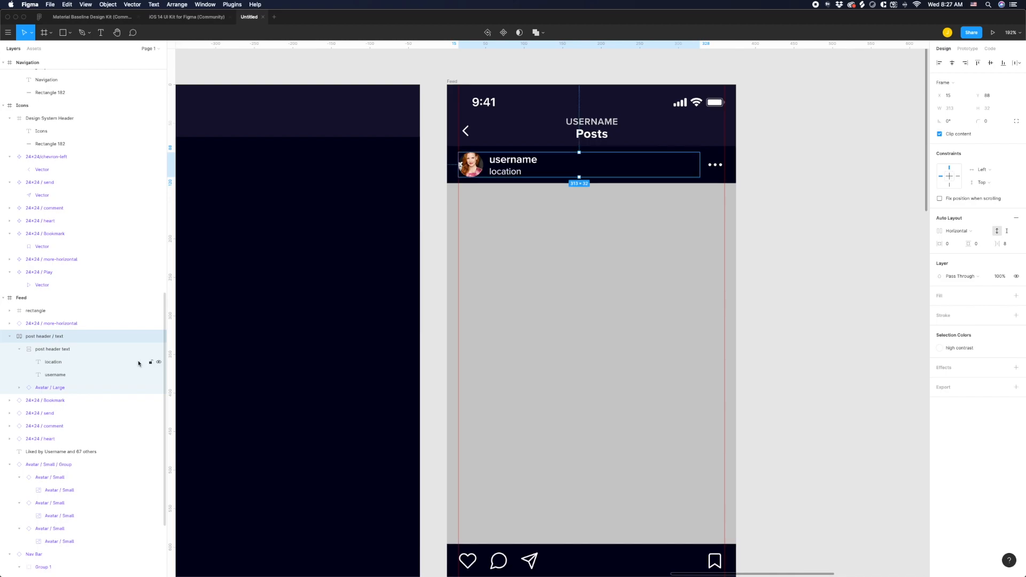
click(11, 338)
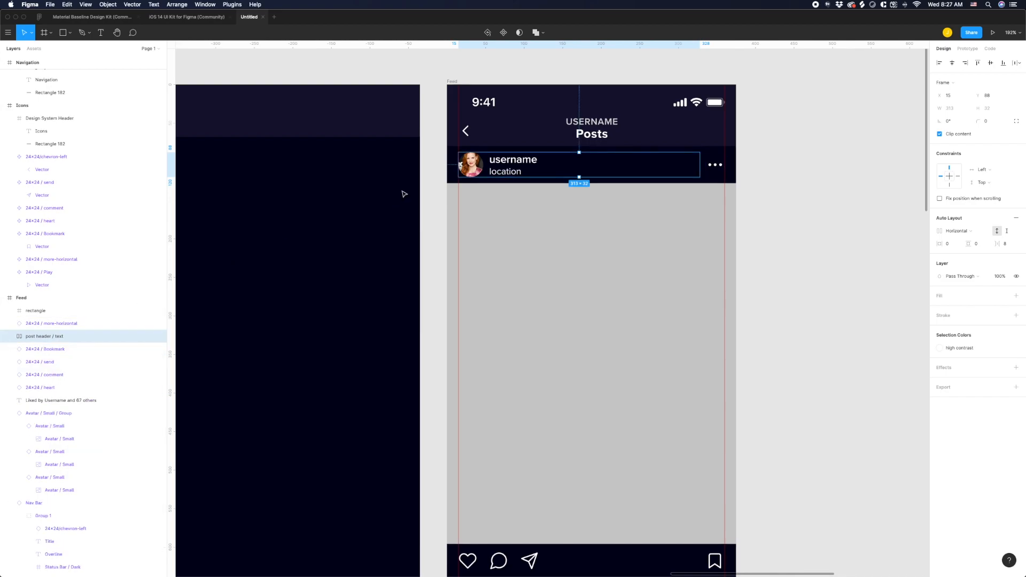
Wrap the "post header / text" frame and the more-horizontal icon of the Feed post header together in a new frame.
shift+click(715, 170)
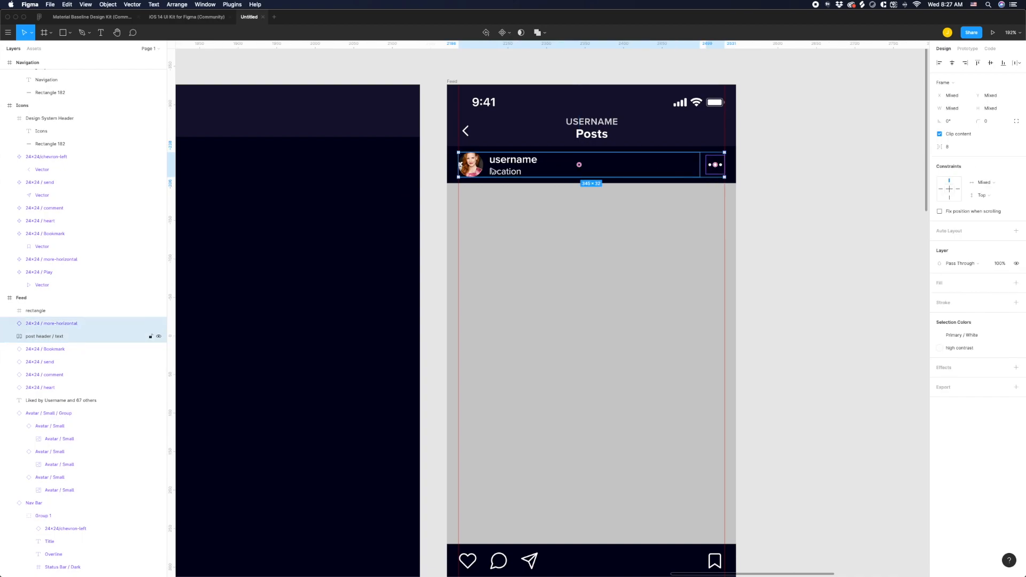
click(834, 171)
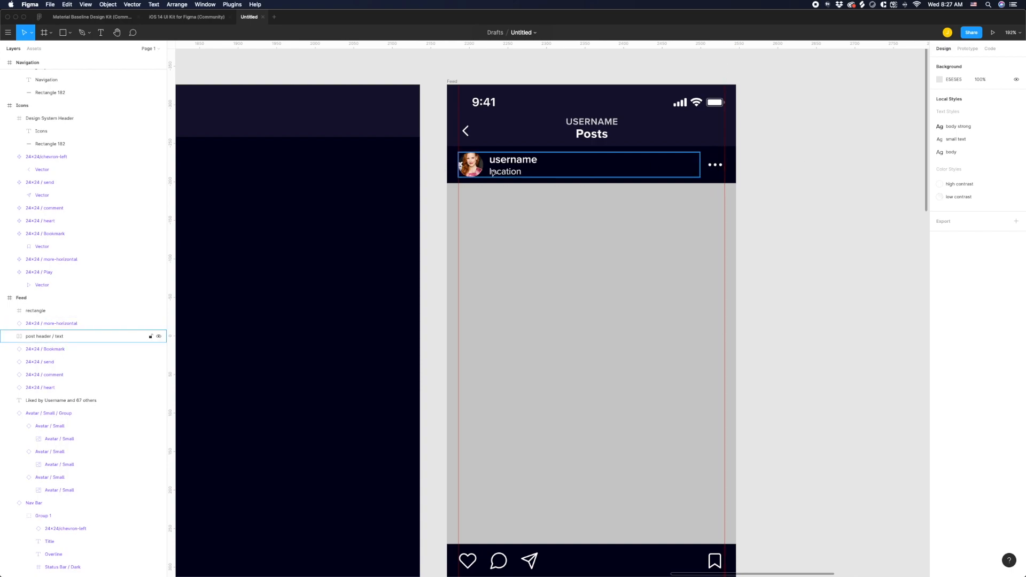
scroll(477, 173, right, 1)
scroll(477, 173, right, 5)
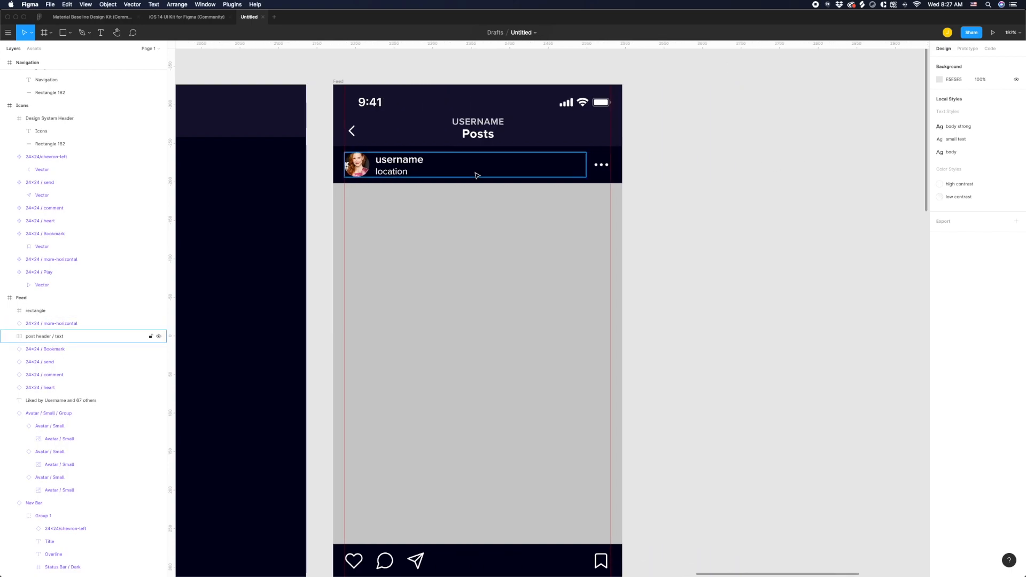
click(403, 172)
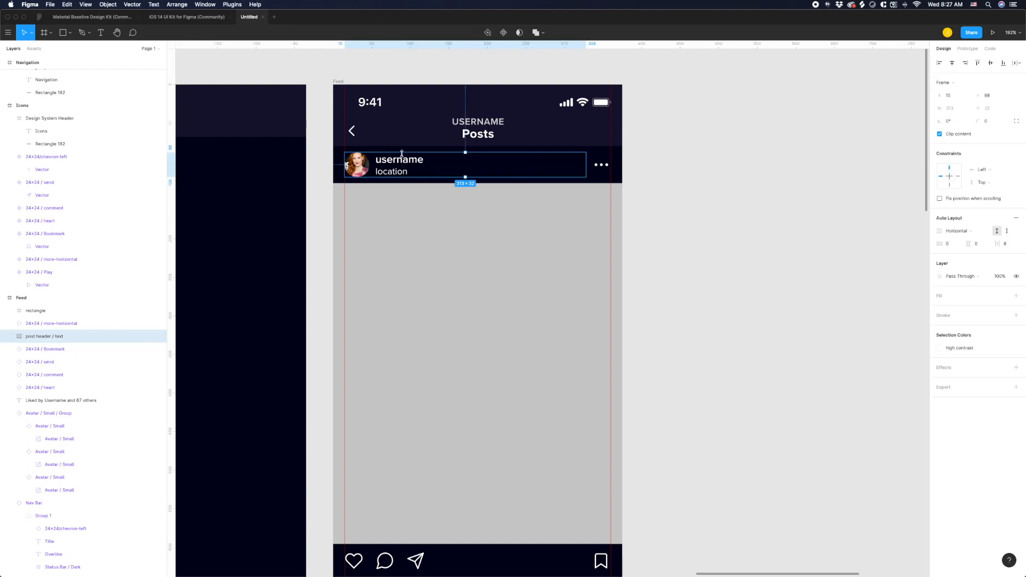
click(601, 166)
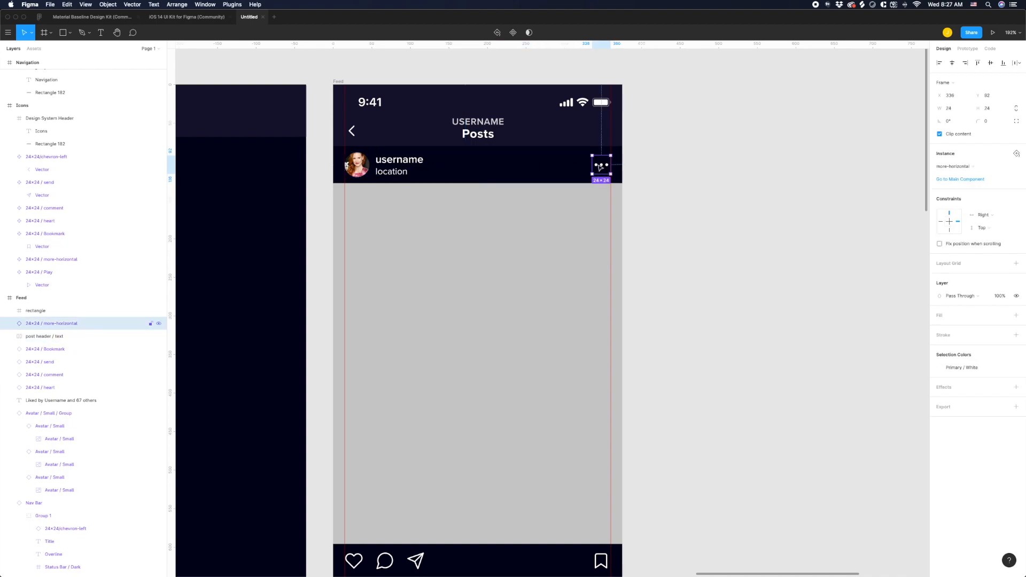
shift+click(440, 166)
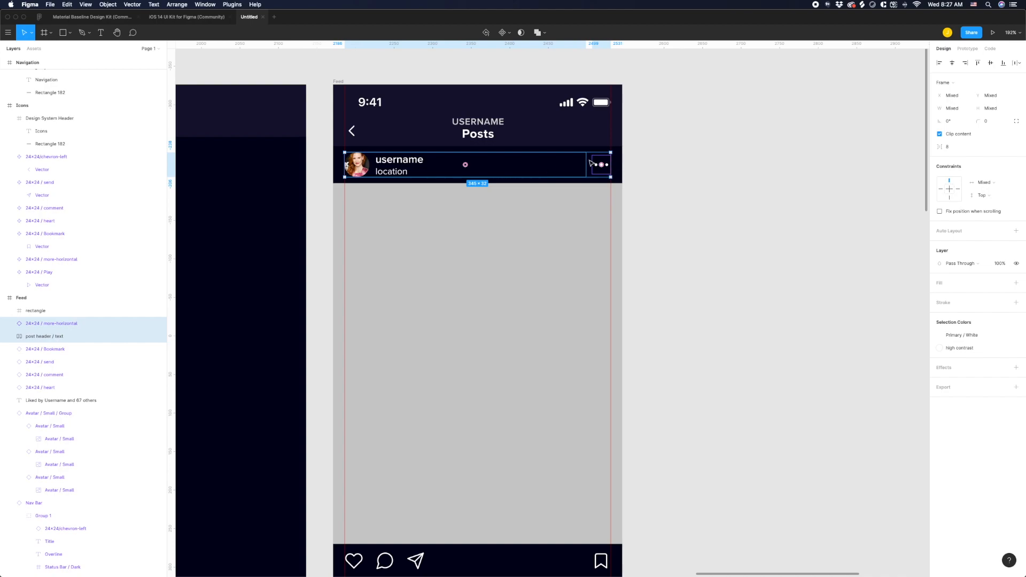
key(alt+super+g)
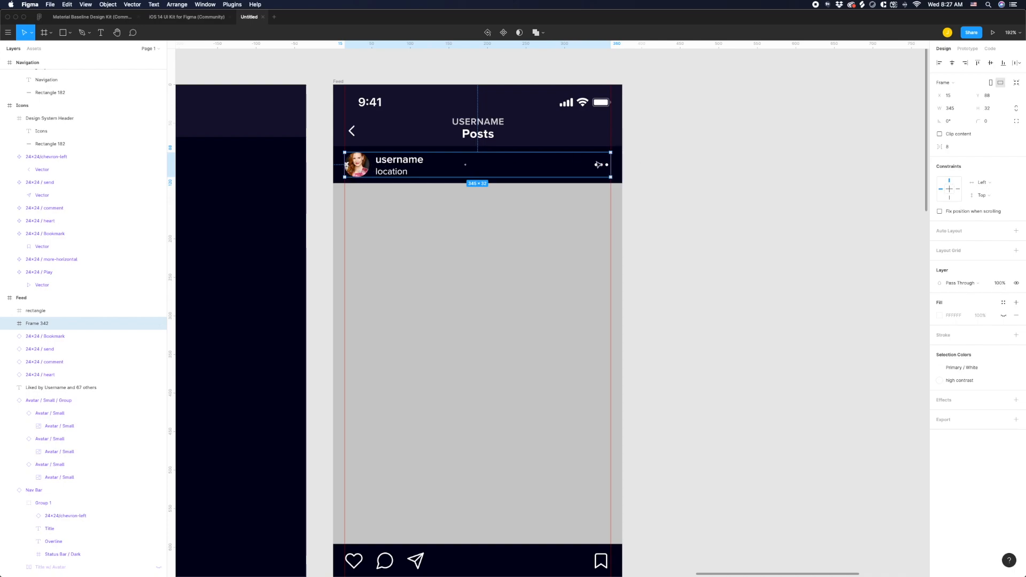
Examine the constraints of the more-horizontal icon and the nested "post header / text" layers inside the new header frame.
click(599, 163)
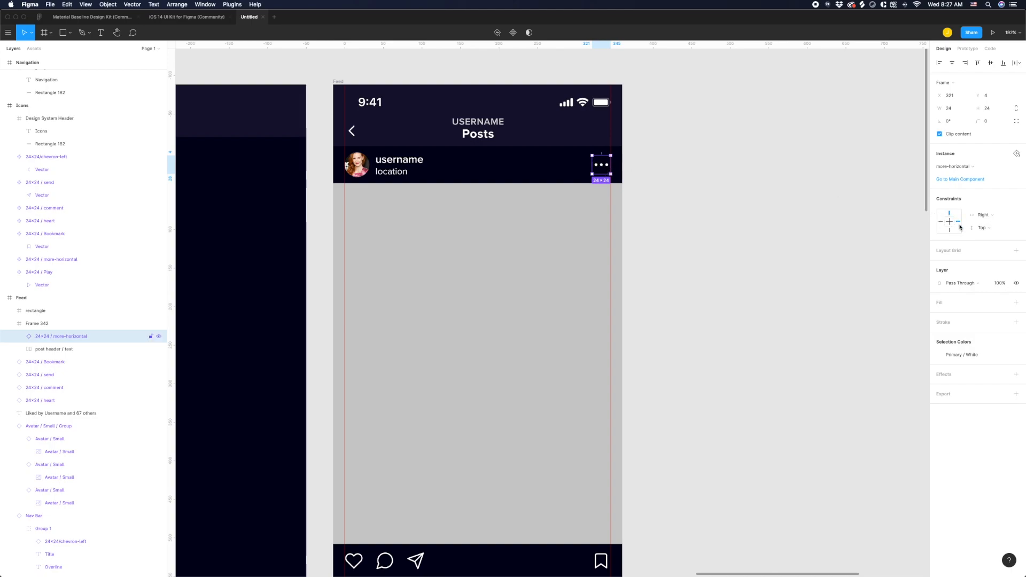
key(Escape)
double_click(365, 164)
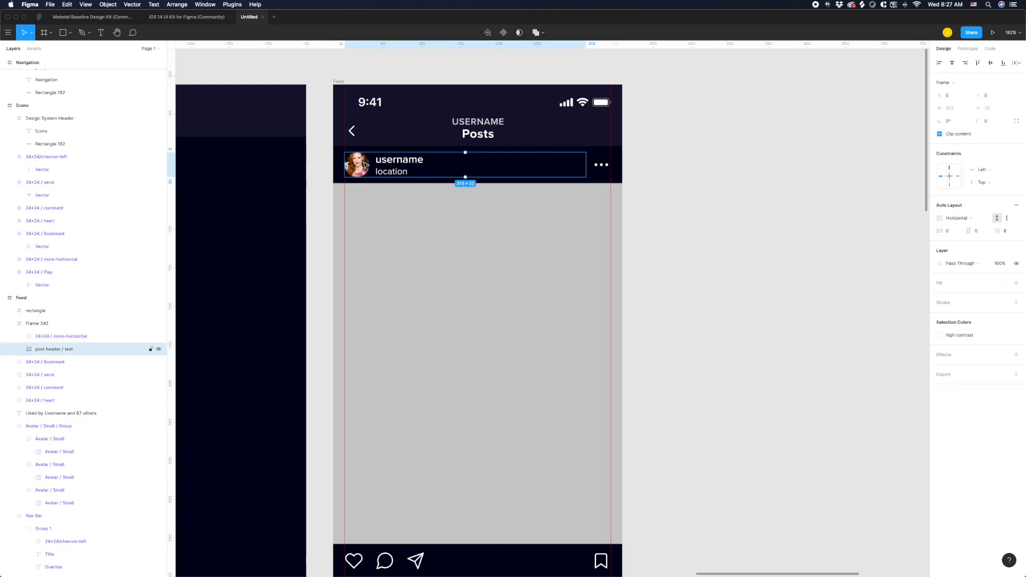
double_click(364, 163)
click(393, 167)
click(366, 165)
click(337, 155)
click(417, 164)
drag(611, 164, 611, 186)
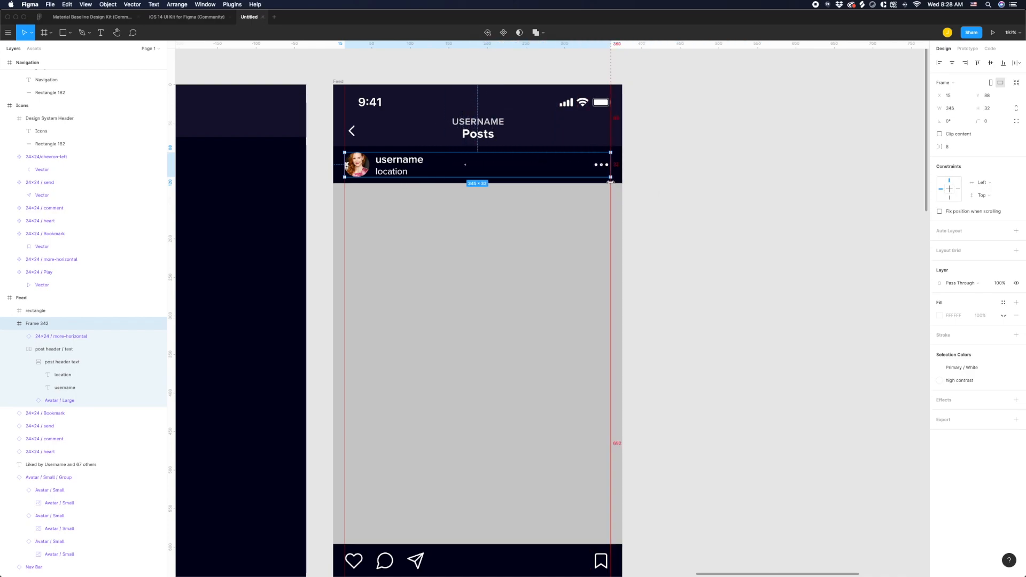
Extend the new header frame sideways to both edges of the Feed screen, giving it a width of 375.
scroll(335, 165, up, 5)
scroll(357, 165, down, 2)
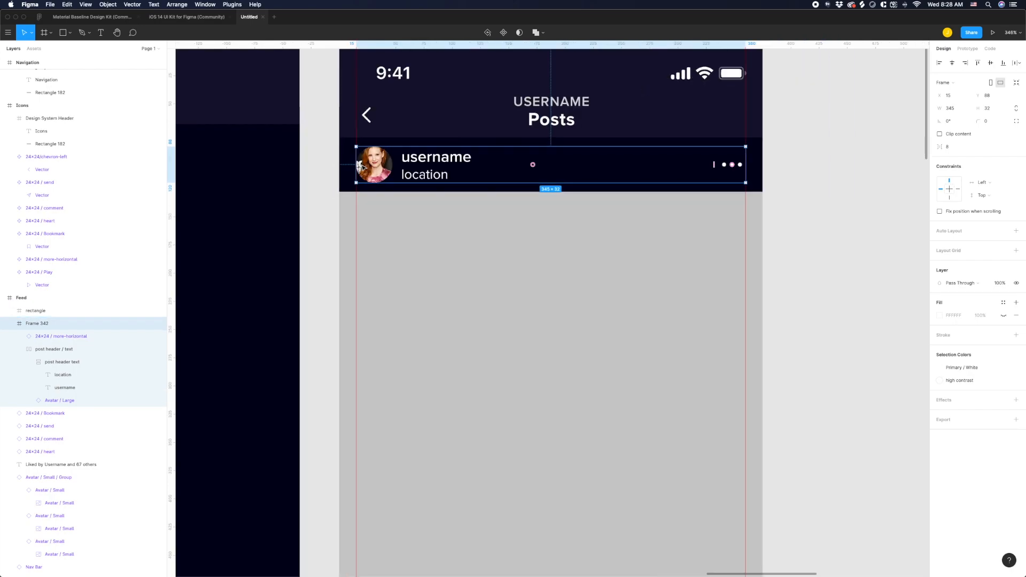
drag(358, 165, 340, 165)
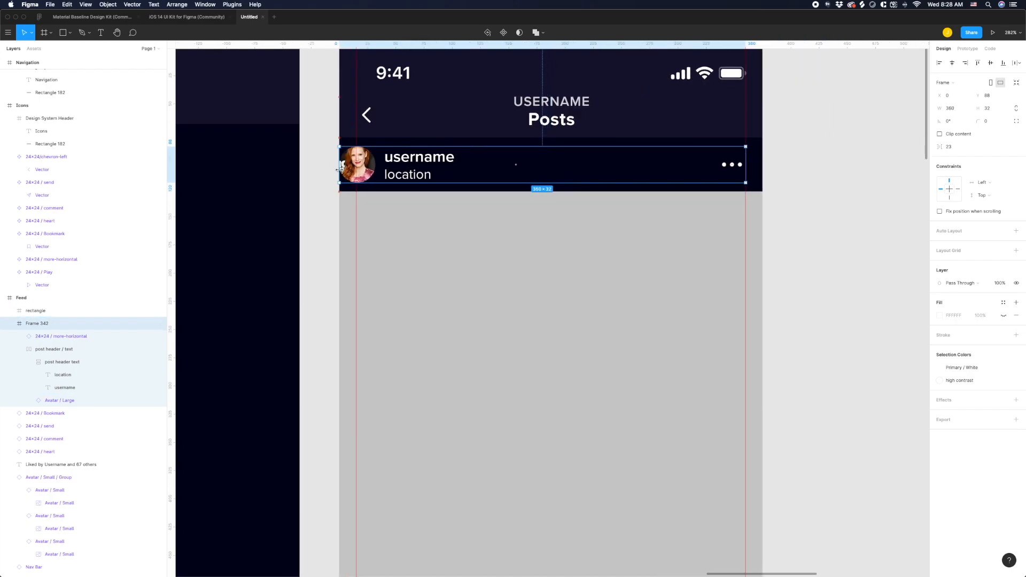
click(369, 167)
shift+click(398, 164)
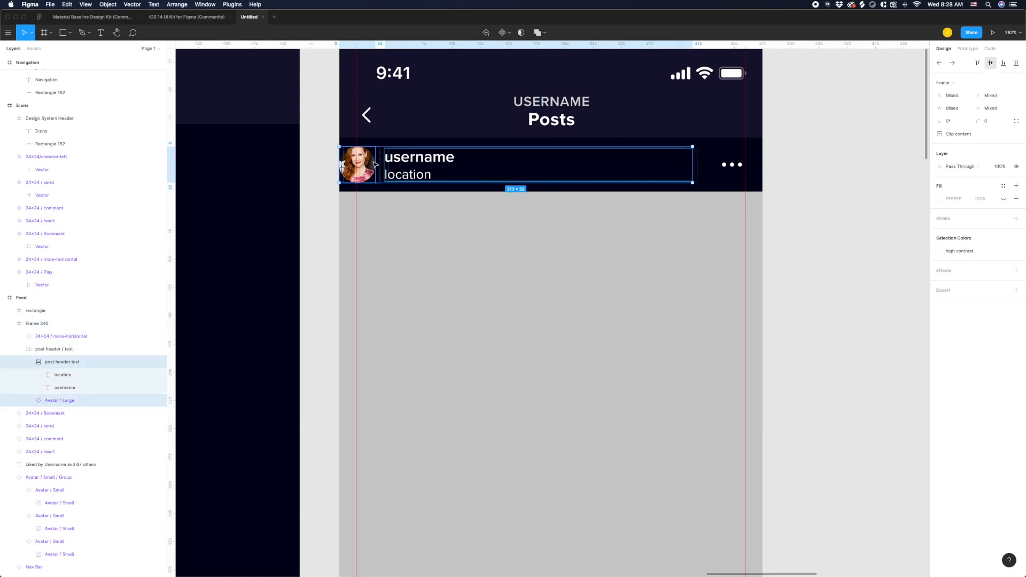
click(506, 191)
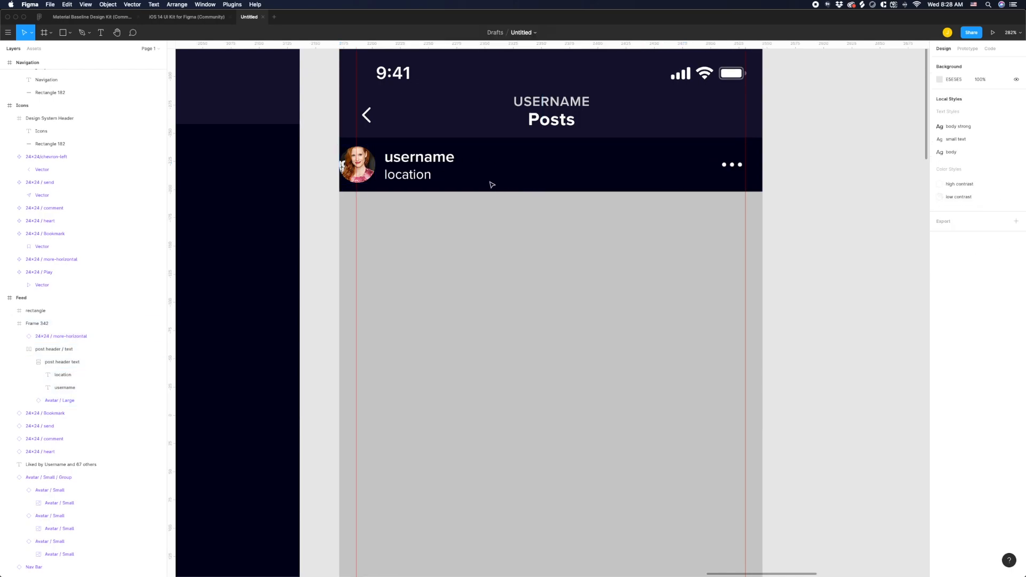
click(412, 164)
mouse_move(747, 162)
mouse_down()
mouse_move(763, 163)
mouse_move(735, 166)
mouse_up()
click(758, 166)
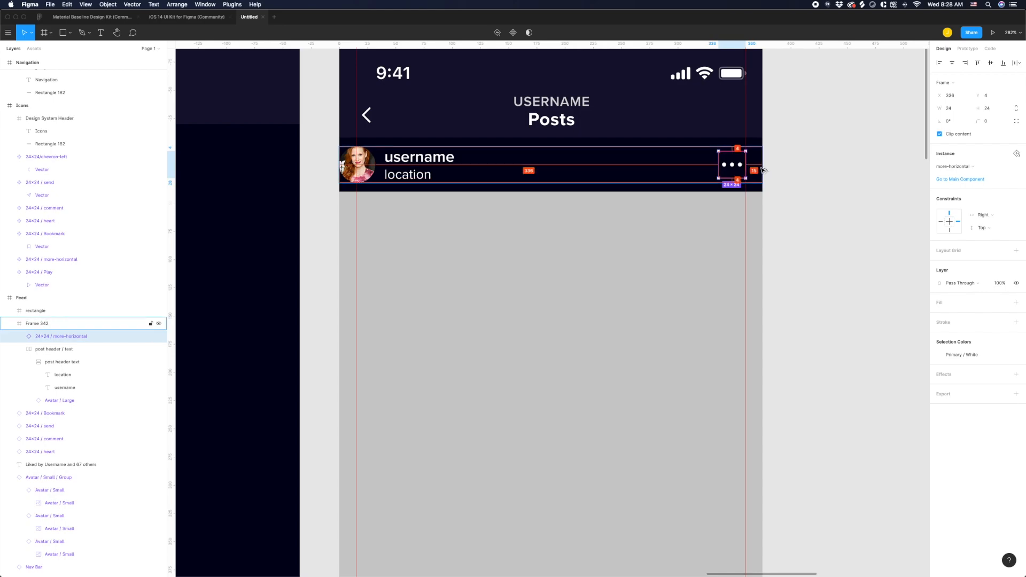
Shift the "post header / text" frame inside the header to x 15 so the avatar starts at the margin guide.
double_click(408, 160)
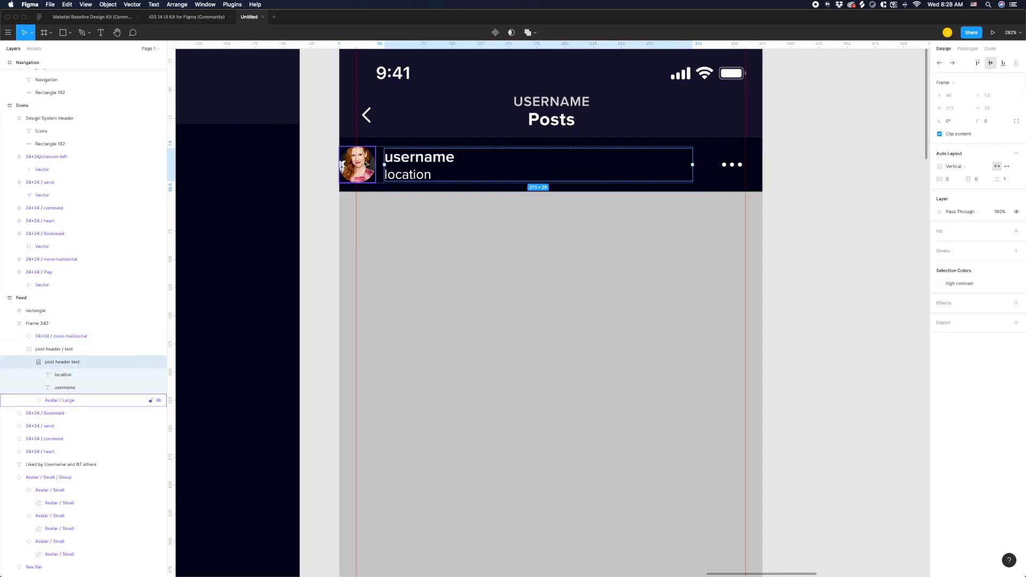
click(367, 164)
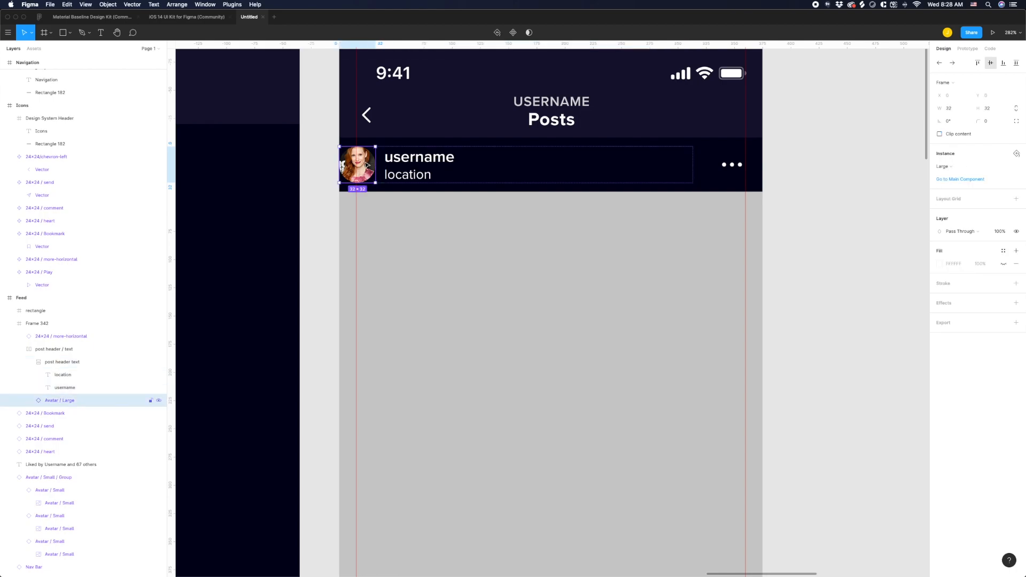
click(401, 161)
click(414, 144)
click(366, 164)
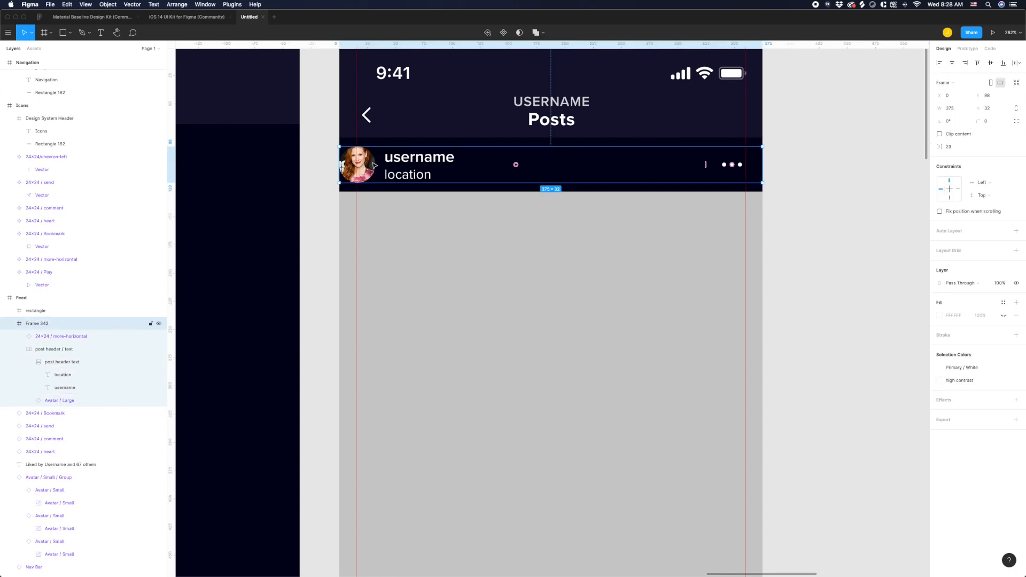
click(374, 165)
mouse_move(374, 166)
mouse_down()
mouse_move(393, 168)
mouse_move(381, 166)
mouse_up()
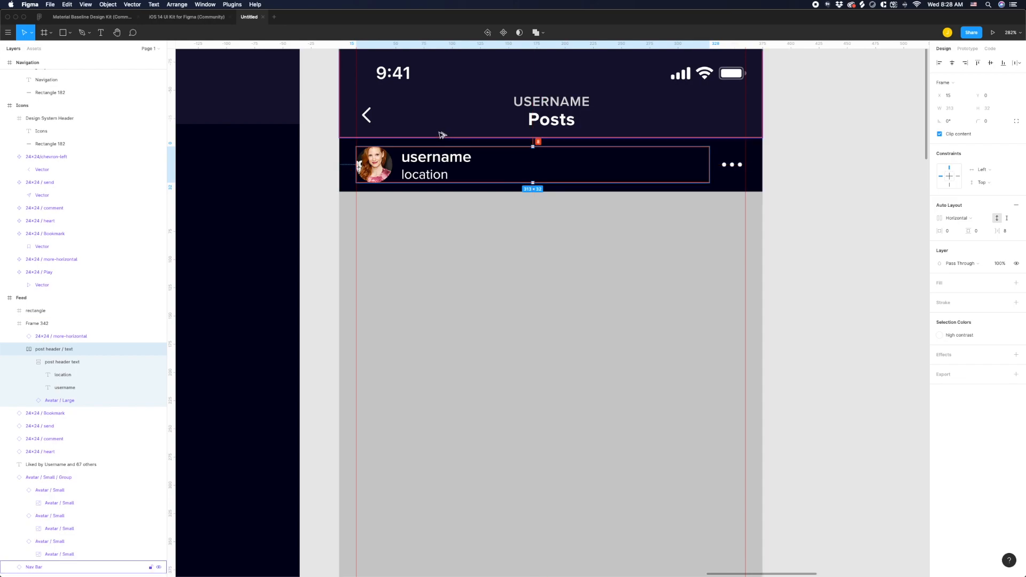
click(809, 165)
Extend the header frame up to the navigation bar and down to the grey image area, giving it a height of 48.
click(614, 165)
drag(551, 145, 549, 138)
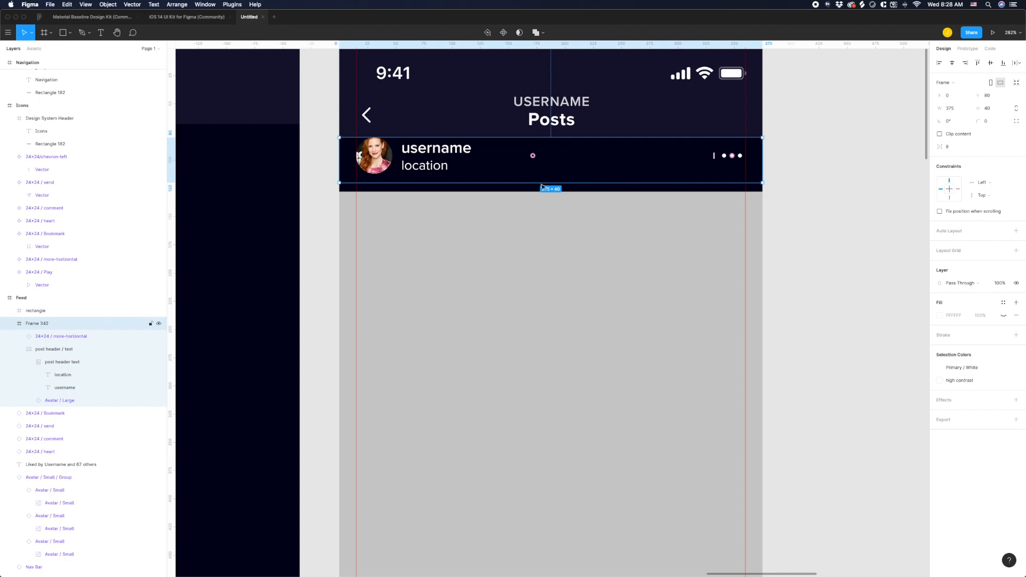
drag(536, 183, 536, 191)
Centre the "post header / text" frame and the more-horizontal icon vertically within the header frame.
click(419, 151)
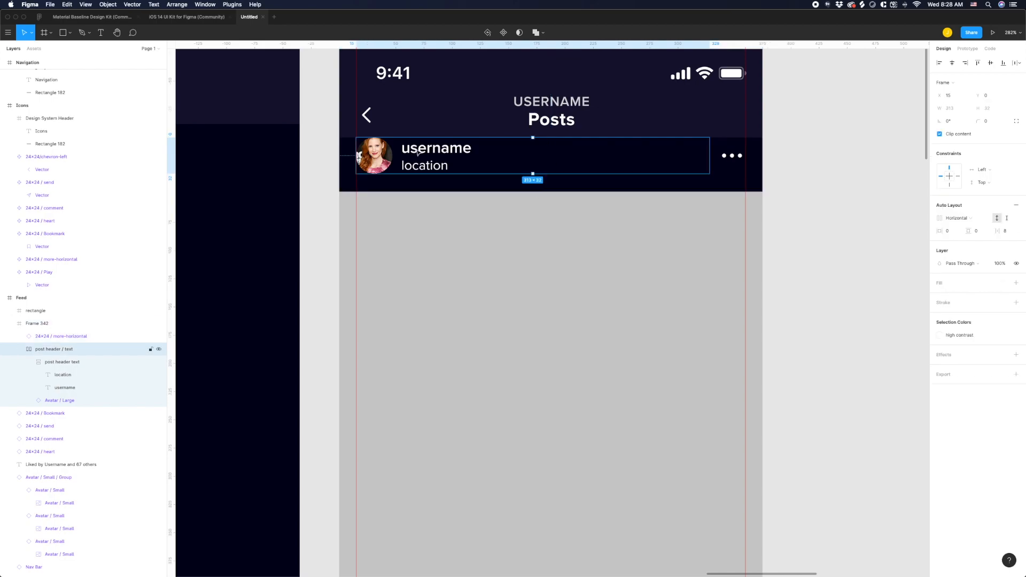
click(990, 63)
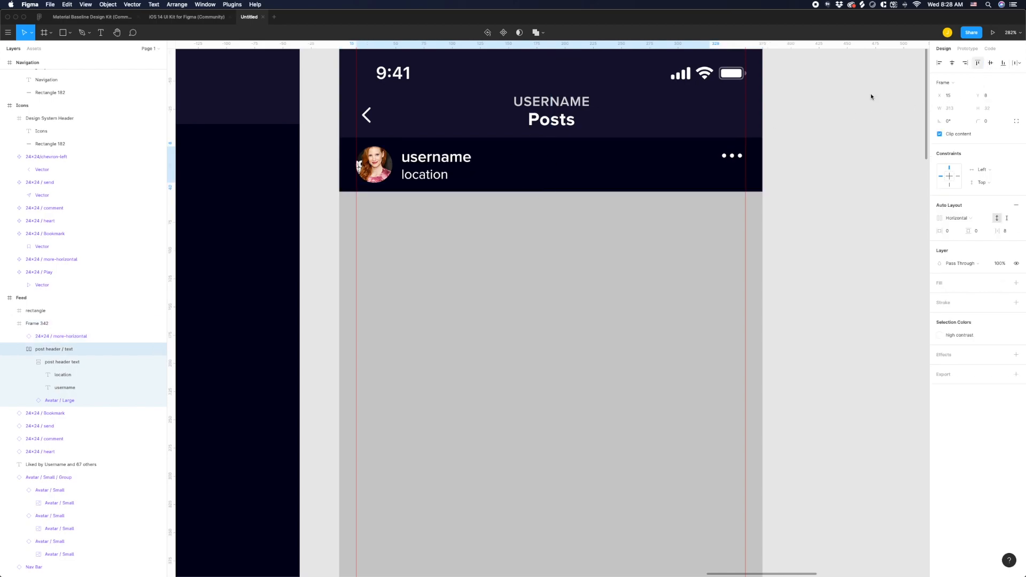
click(305, 162)
click(359, 158)
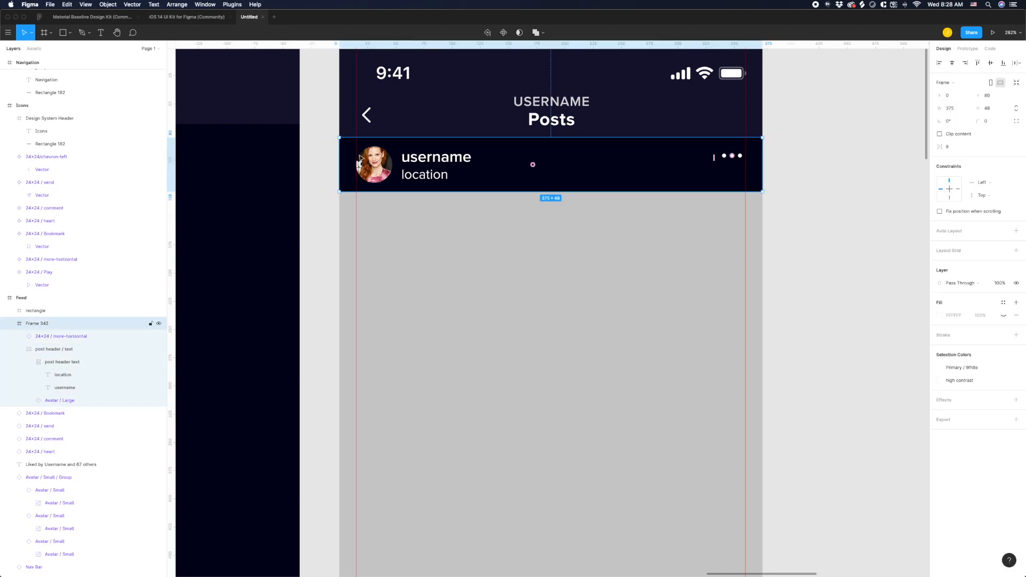
click(726, 156)
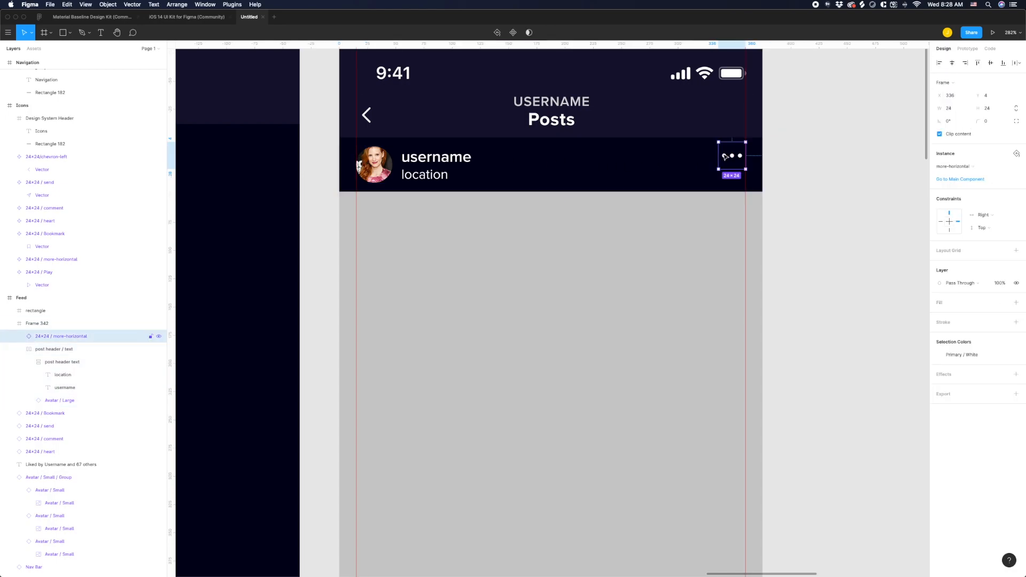
click(990, 63)
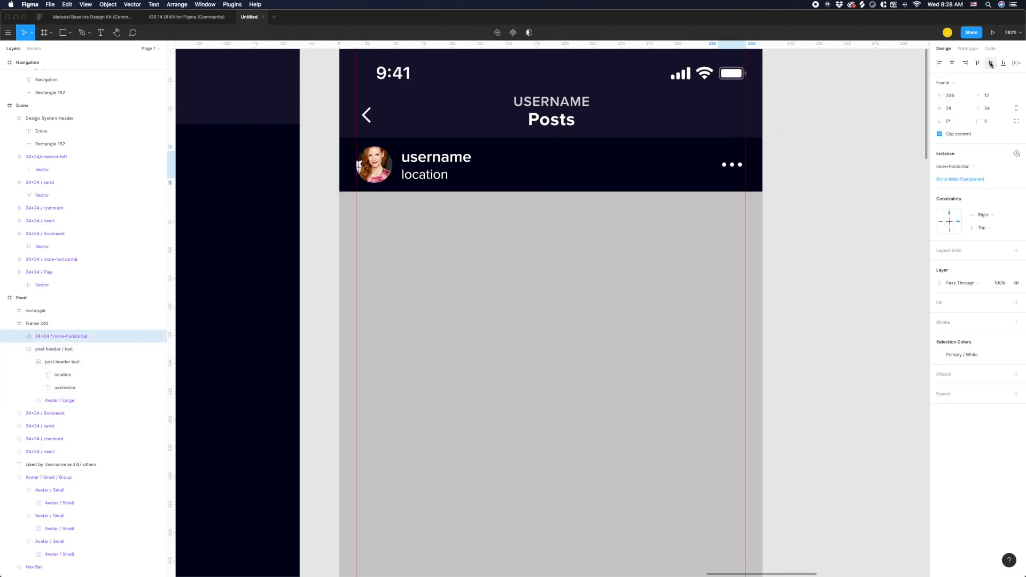
Try narrowing the header frame to test how its contents respond, and undo the change.
click(358, 152)
click(351, 153)
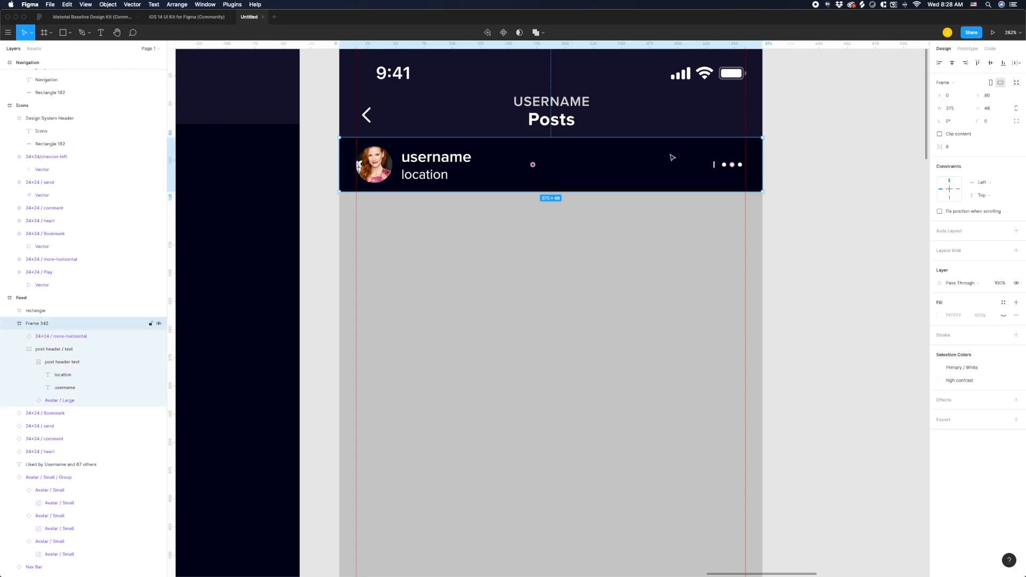
drag(774, 161, 645, 185)
key(ctrl+z)
Rename the header frame "Primitives / Post Header" and turn it into a component.
double_click(53, 323)
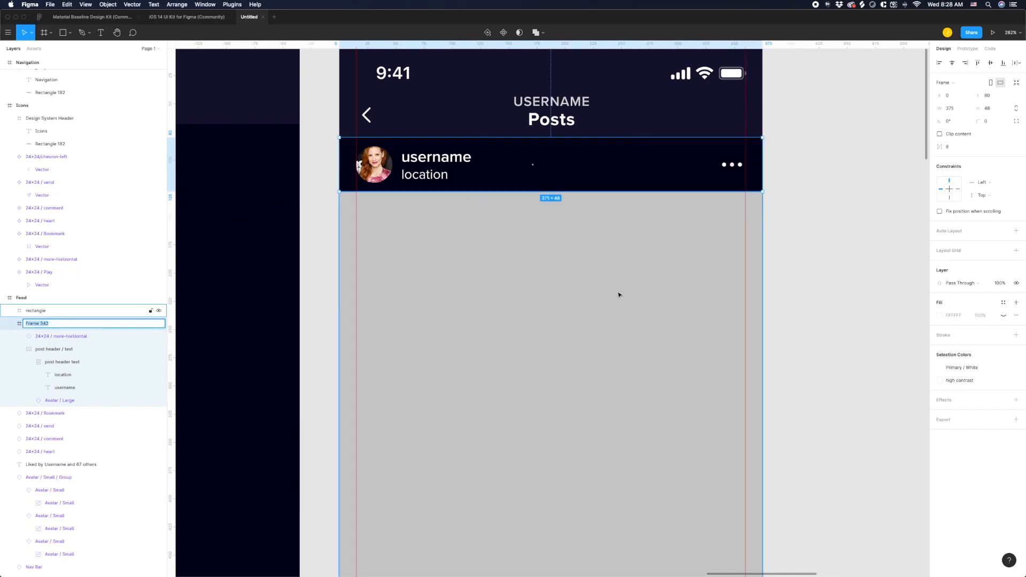
text(Primitives / Post Header)
key(Return)
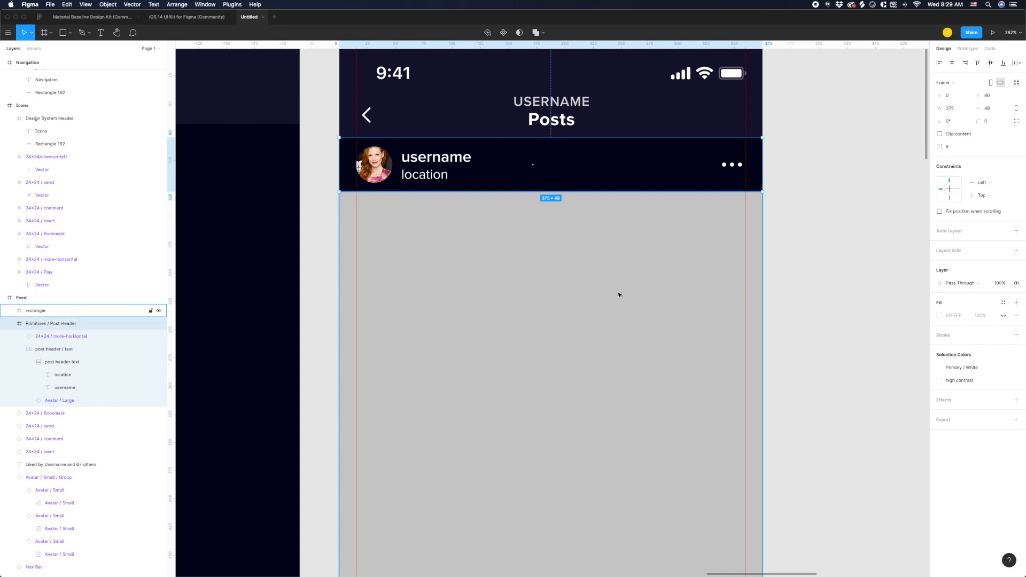
key(super+alt+k)
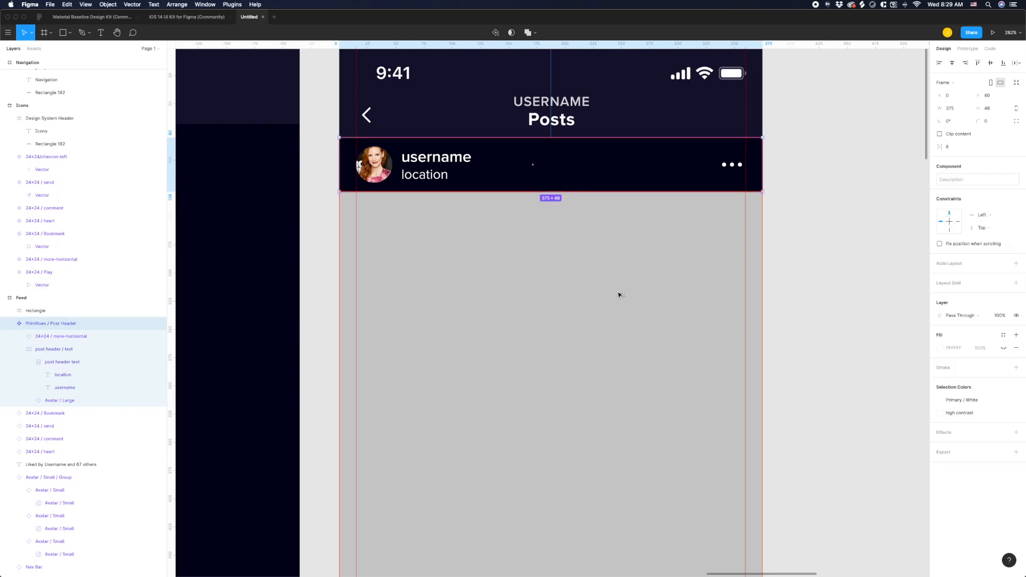
Place the "Primitives / Post Header" main component in the Posts frame at x 24, y 107, keeping a copy in the Feed header.
scroll(600, 226, down, 8)
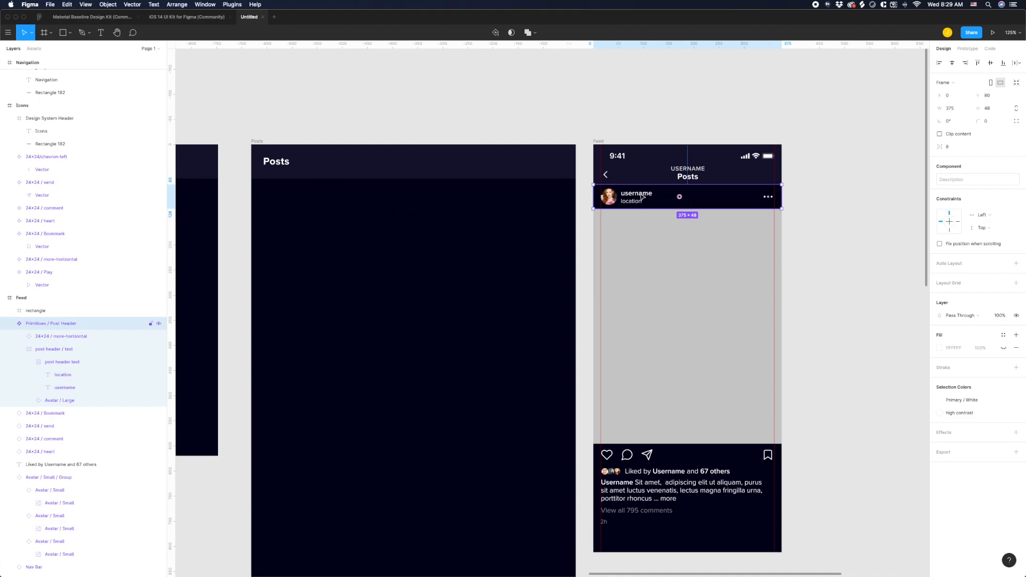
drag(648, 196, 621, 200)
click(344, 214)
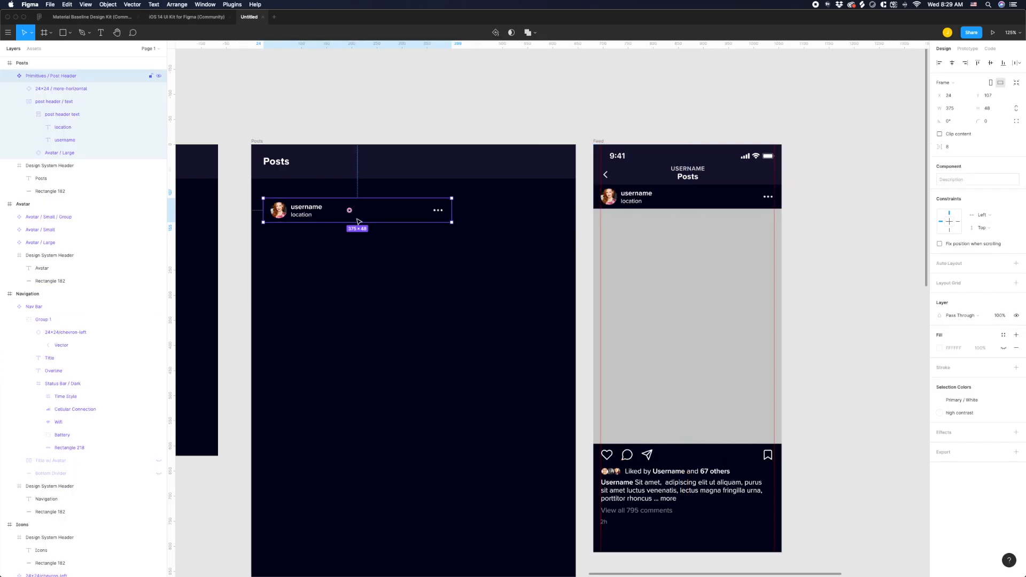
scroll(385, 214, left, 4)
scroll(477, 274, down, 5)
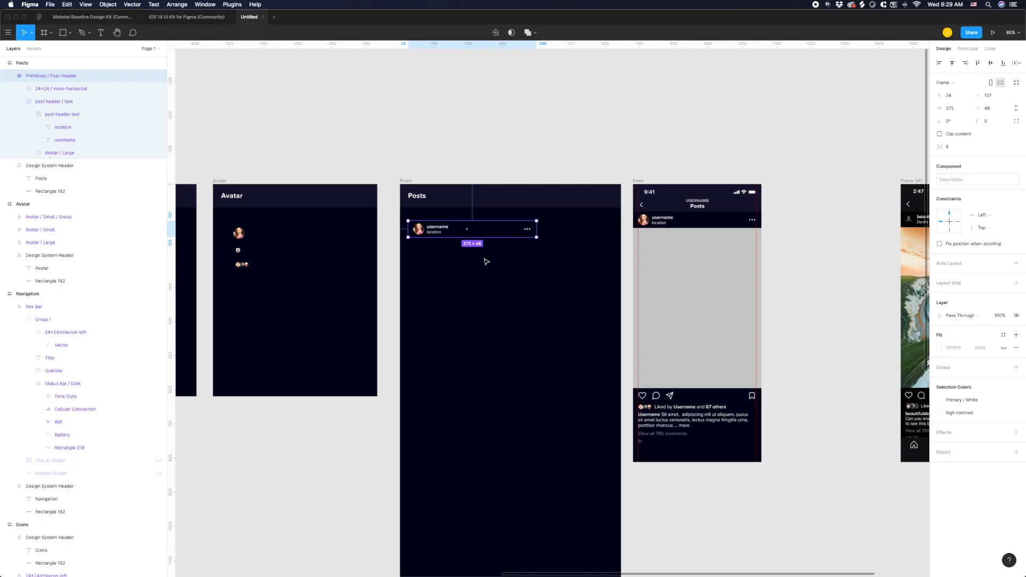
scroll(470, 254, up, 3)
scroll(427, 232, up, 3)
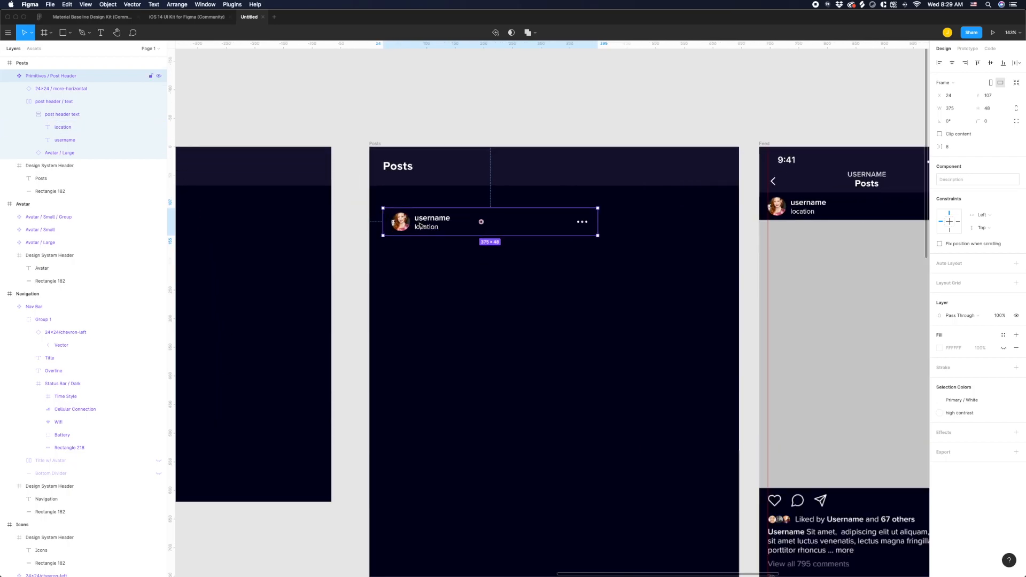
scroll(419, 229, right, 2)
scroll(417, 235, down, 3)
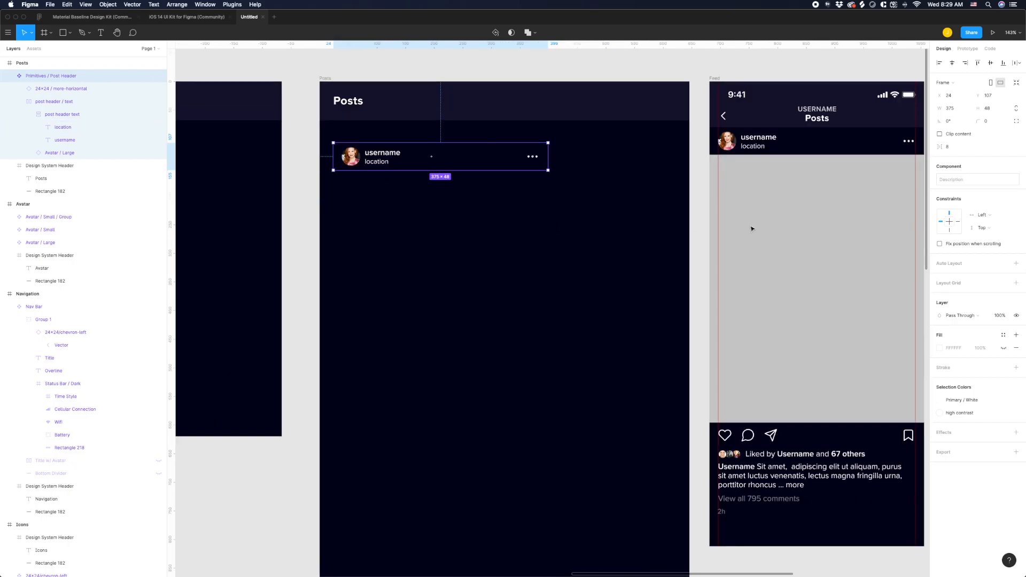
scroll(395, 171, right, 4)
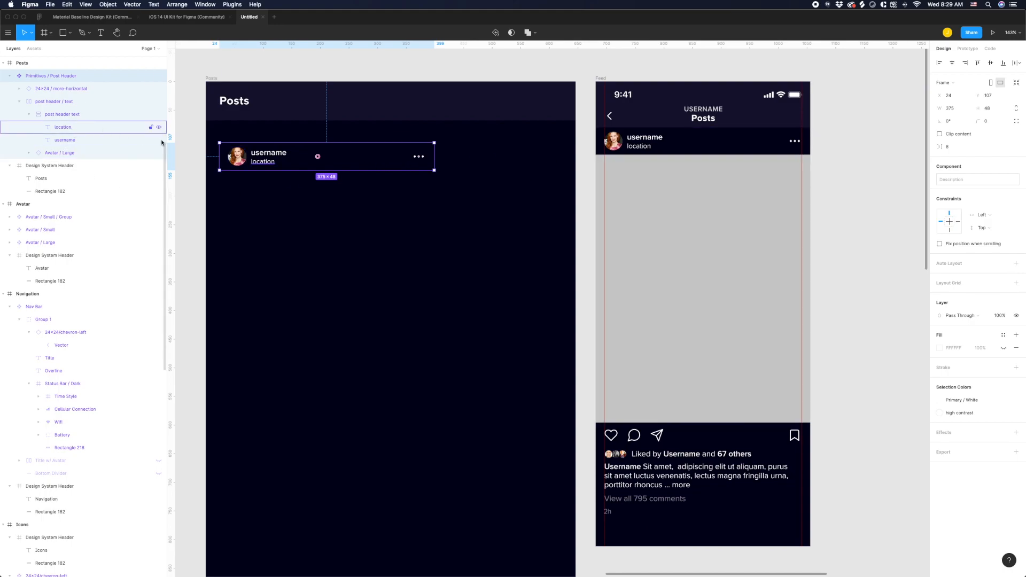
Turn the grey 375 × 468 rectangle in the Feed post into a component.
scroll(642, 207, left, 3)
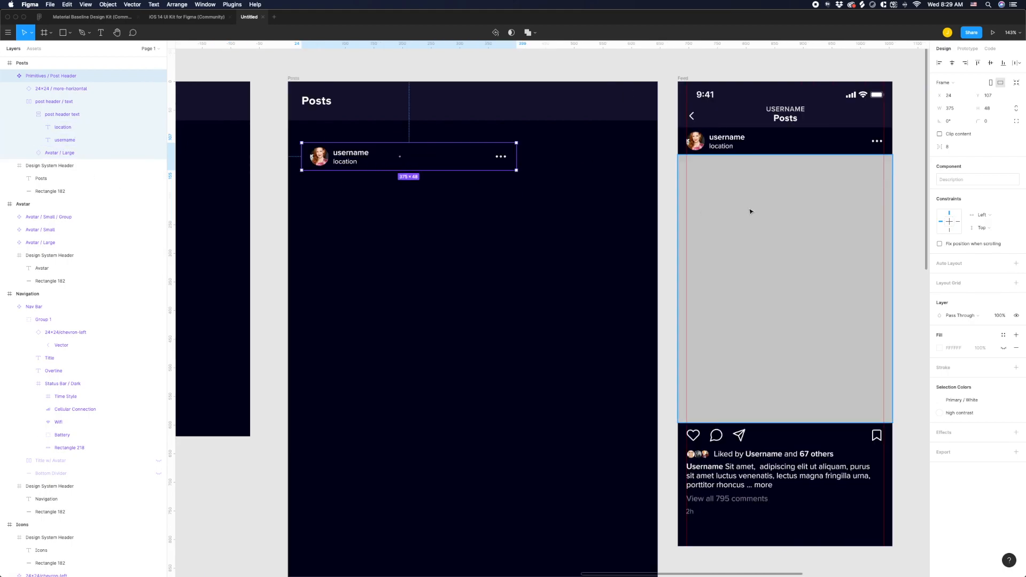
scroll(742, 251, right, 1)
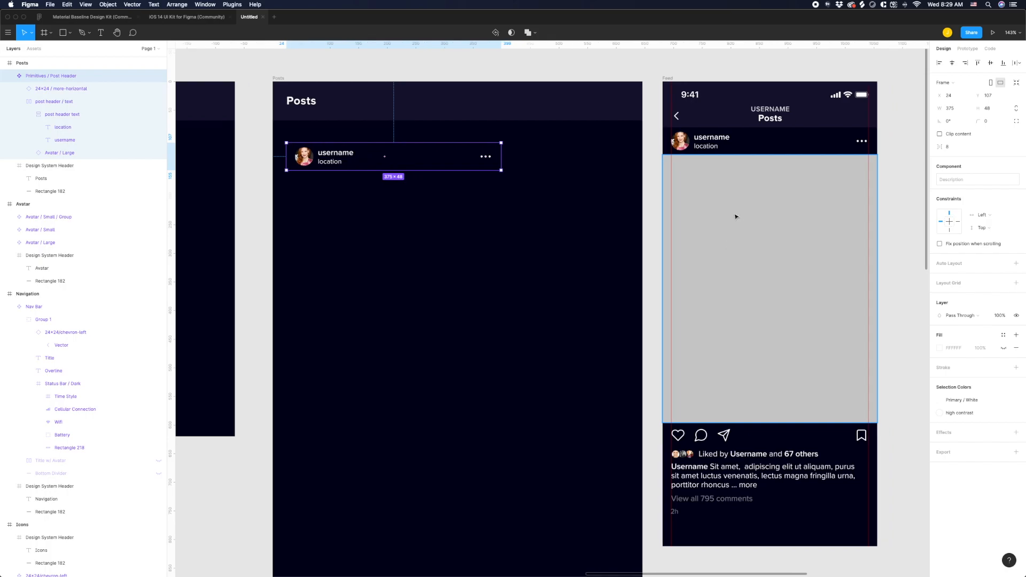
click(766, 217)
scroll(763, 217, right, 1)
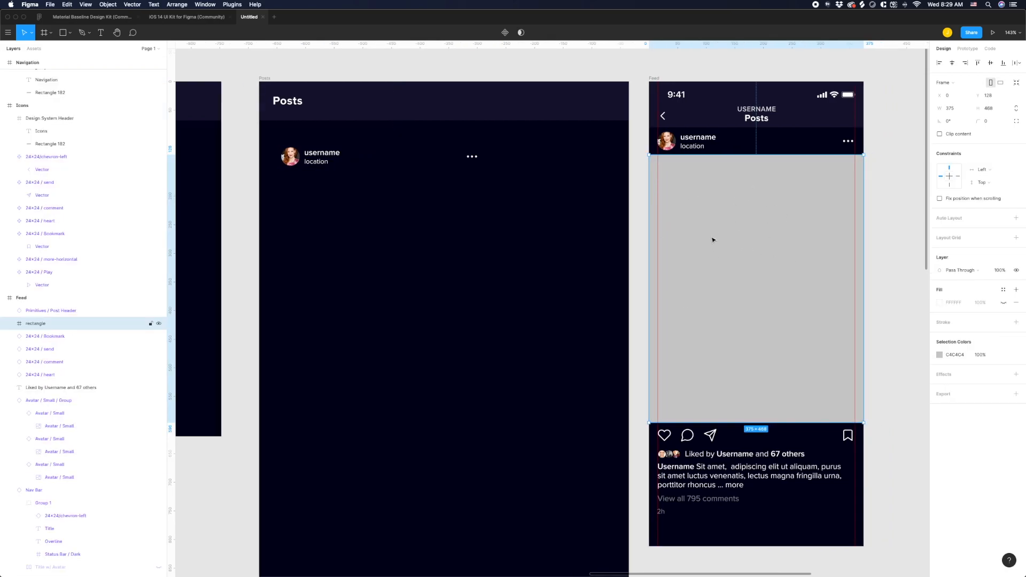
click(638, 230)
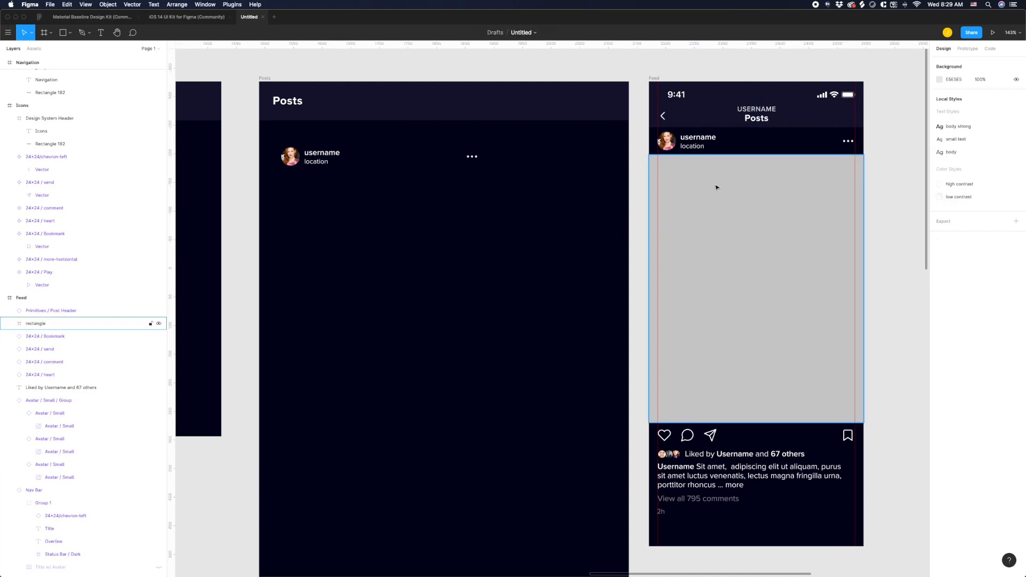
click(704, 289)
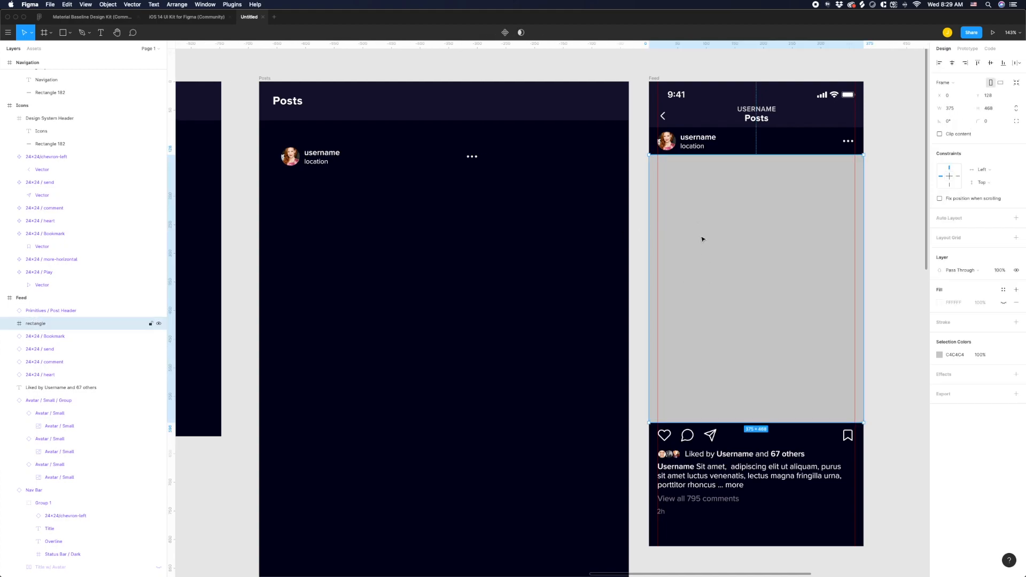
scroll(702, 238, right, 1)
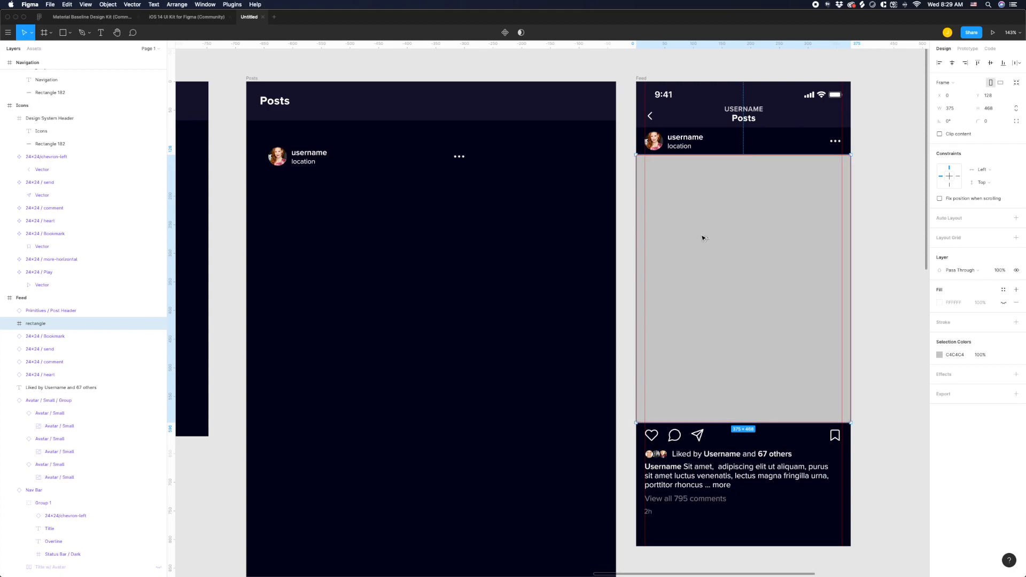
key(super+alt+k)
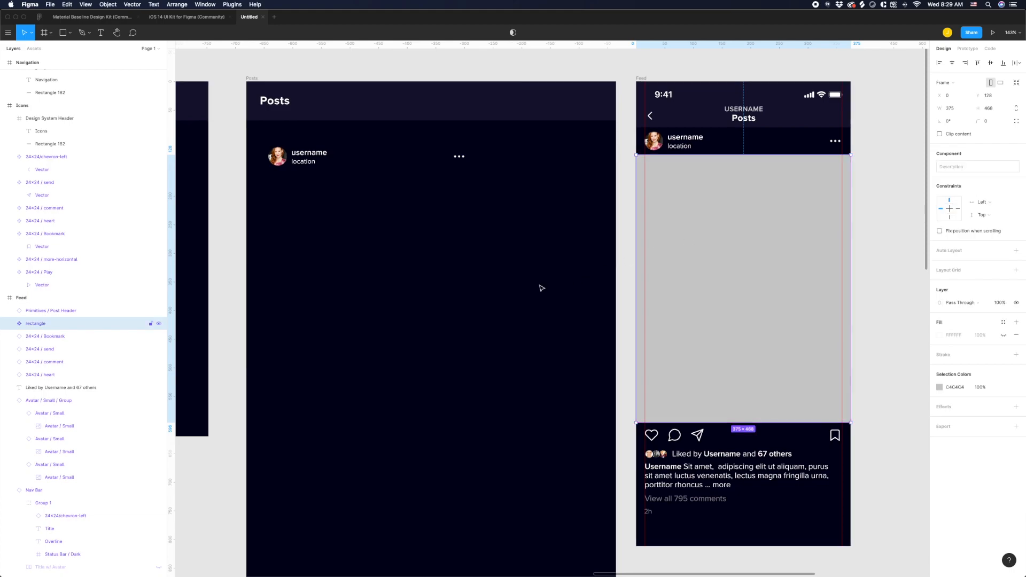
Rename the rectangle component "Primitives / Post Contents / 4x5".
double_click(35, 323)
scroll(313, 203, right, 4)
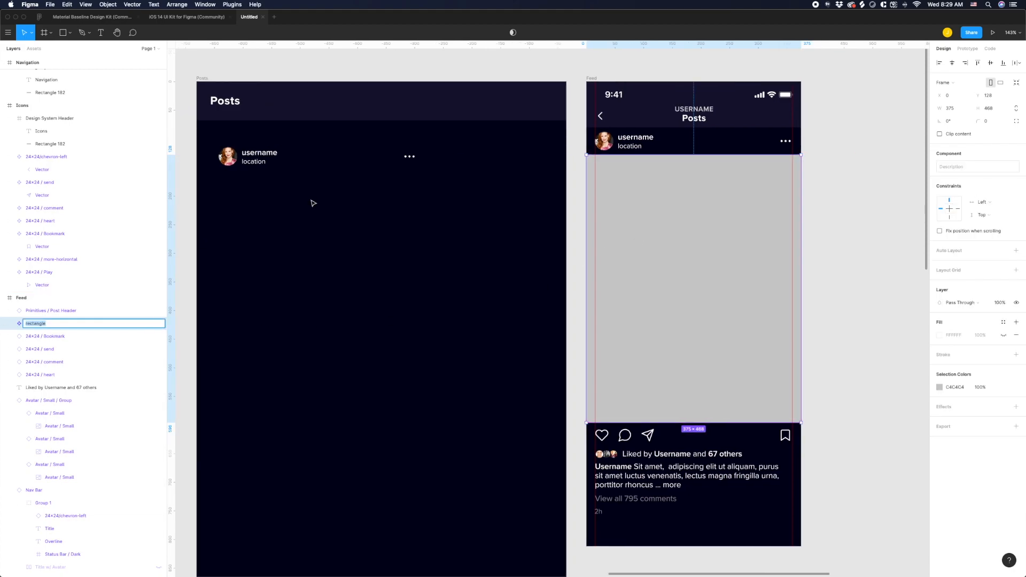
text(Pr)
key(Return)
Place the 4x5 main component in the Posts frame at x 39, y 178, and put a copy in the Feed post.
scroll(465, 210, down, 5)
drag(553, 213, 447, 222)
scroll(444, 221, up, 5)
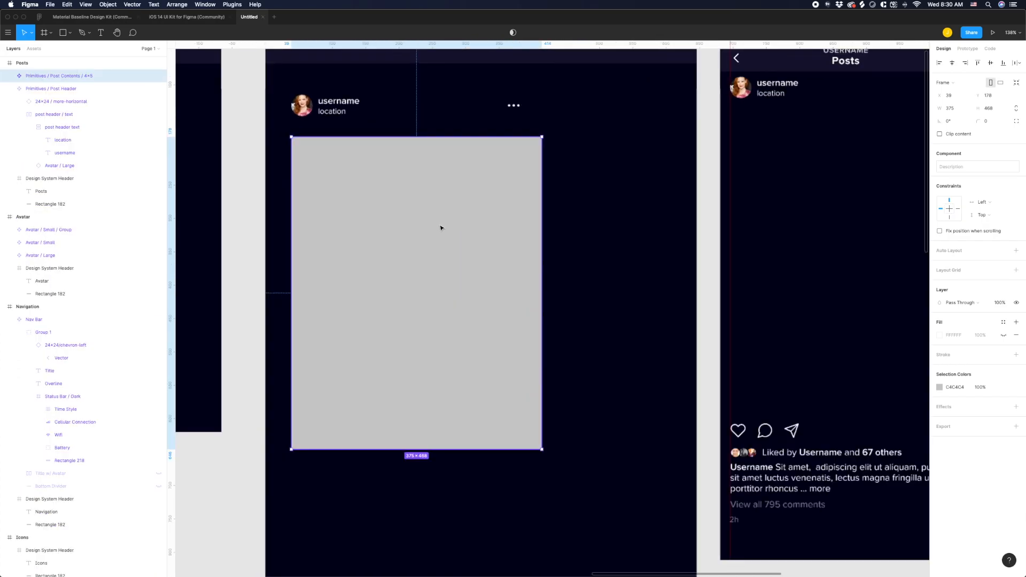
scroll(439, 225, down, 4)
drag(425, 233, 642, 160)
click(462, 316)
scroll(412, 275, up, 2)
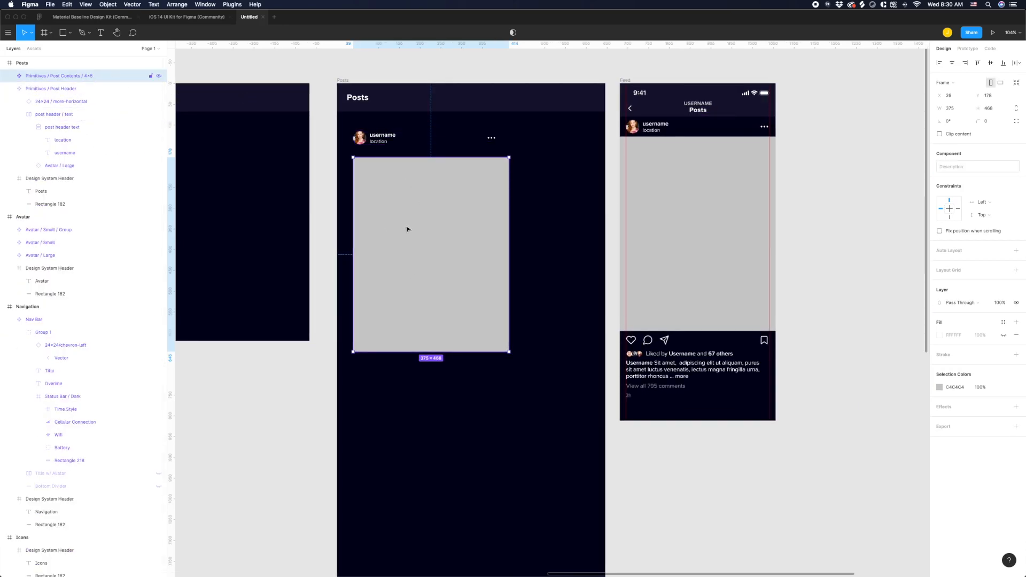
Duplicate the 4x5 post contents below the original at y 669 and set the copy's height to 375.
scroll(411, 225, down, 1)
drag(408, 201, 410, 399)
scroll(410, 396, down, 1)
scroll(410, 397, down, 6)
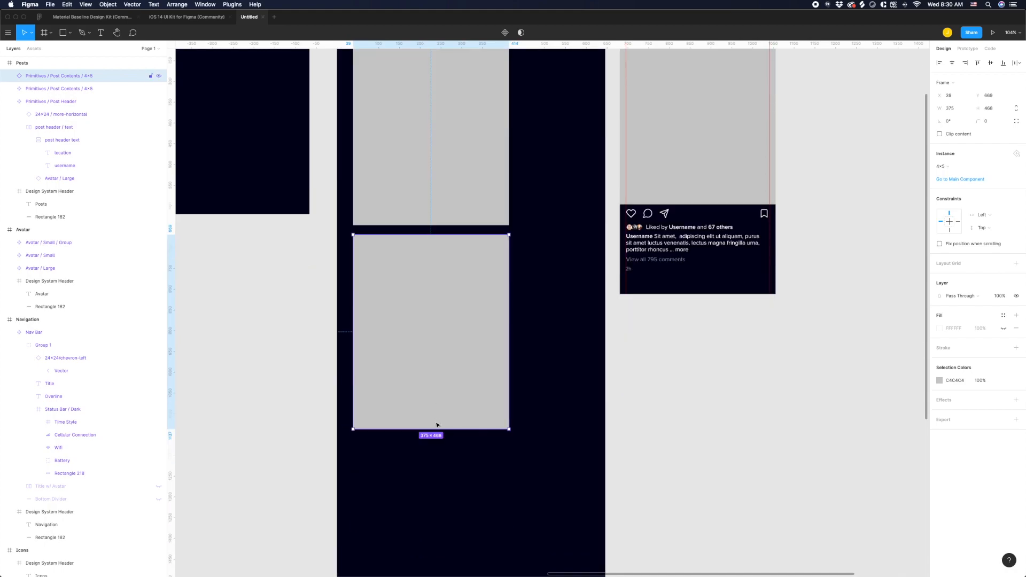
click(989, 109)
text(375)
key(Return)
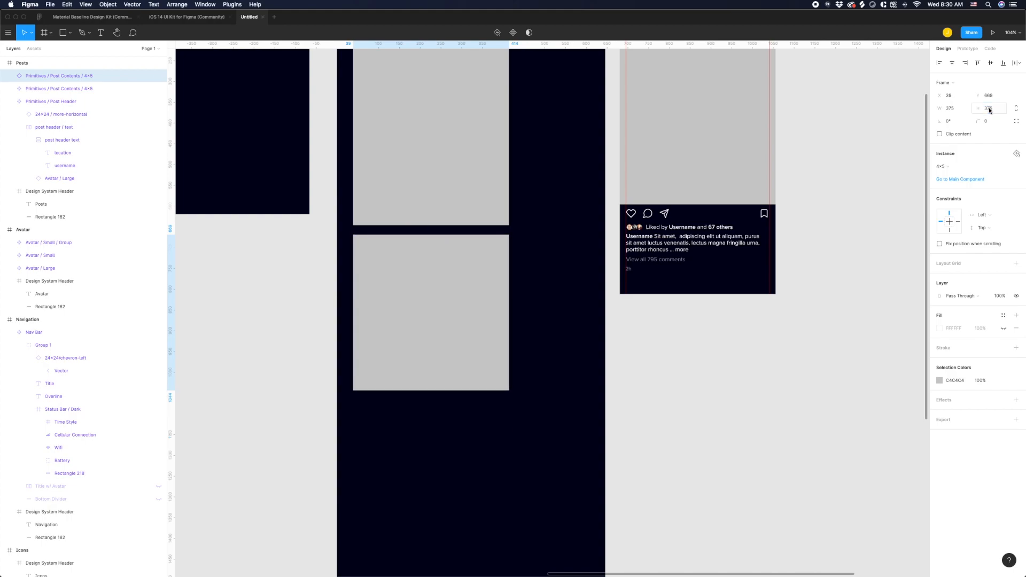
Rename the square copy "Primitives / Post Contents / 1x1" and turn it into a component.
double_click(96, 77)
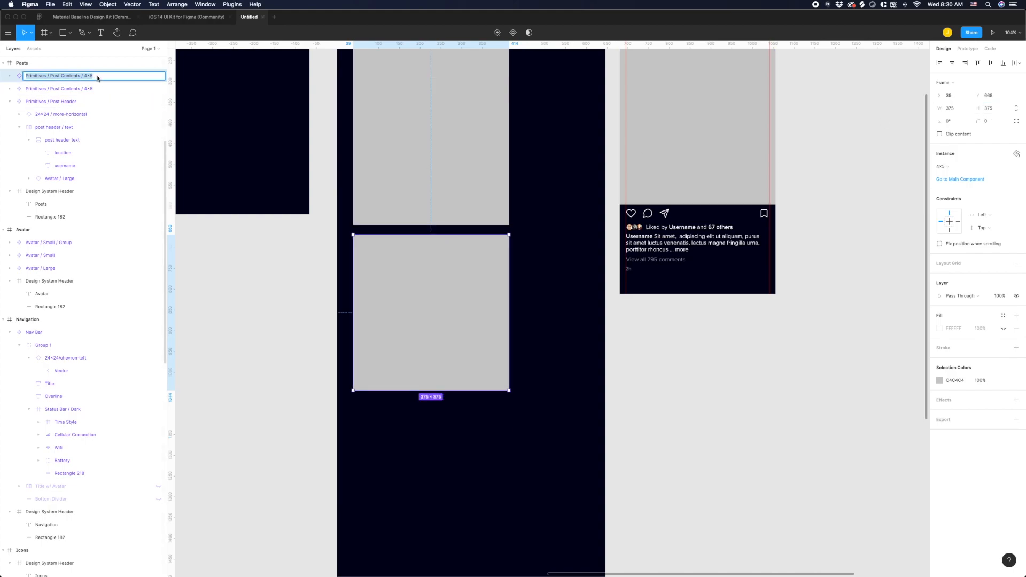
click(97, 78)
key(Return)
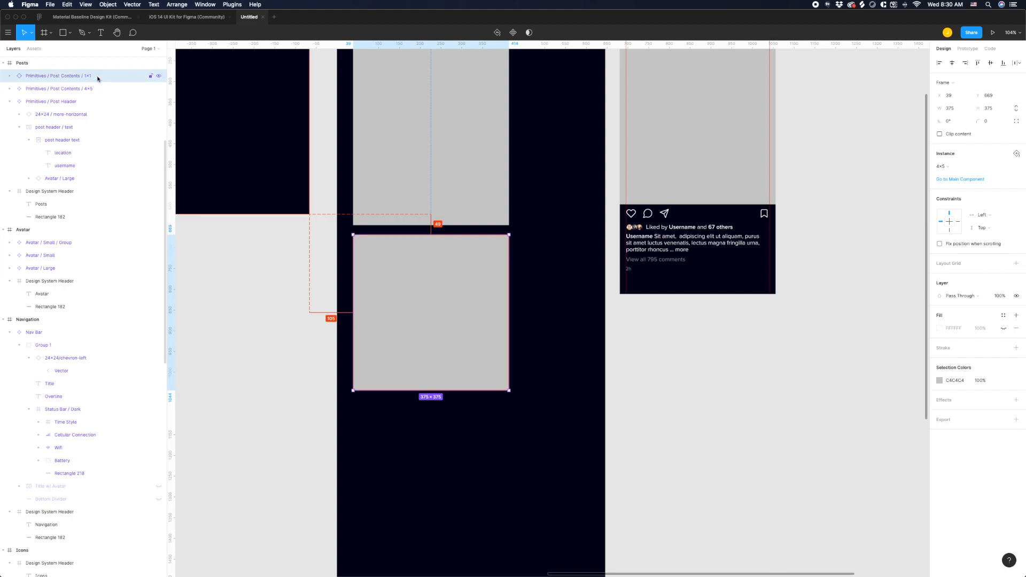
key(super+alt+k)
scroll(339, 207, up, 5)
scroll(387, 190, down, 5)
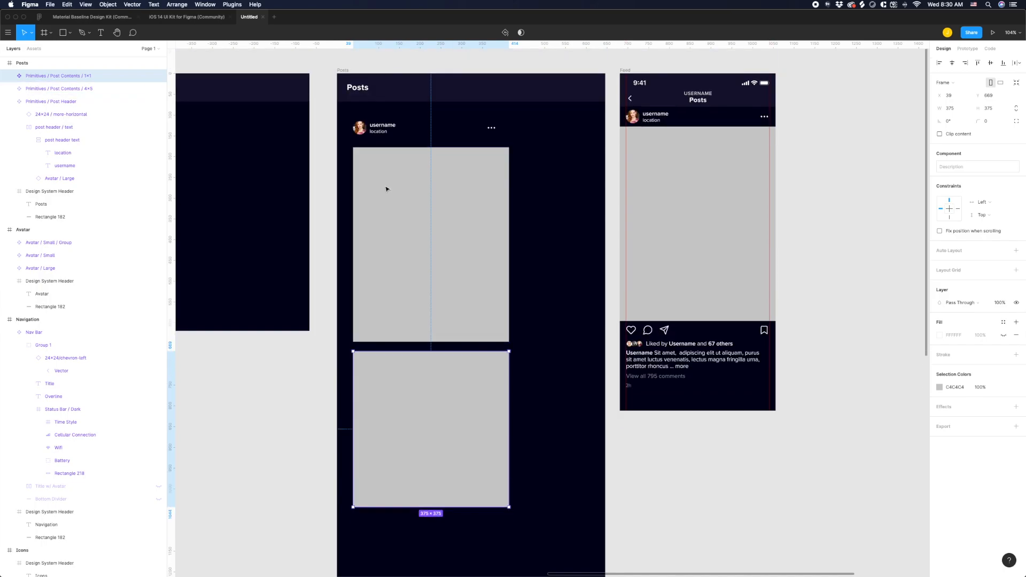
Place a copy of the 4x5 post contents below the 1x1 component at y 1067 and resize it to 16 × 9.
drag(414, 158, 422, 508)
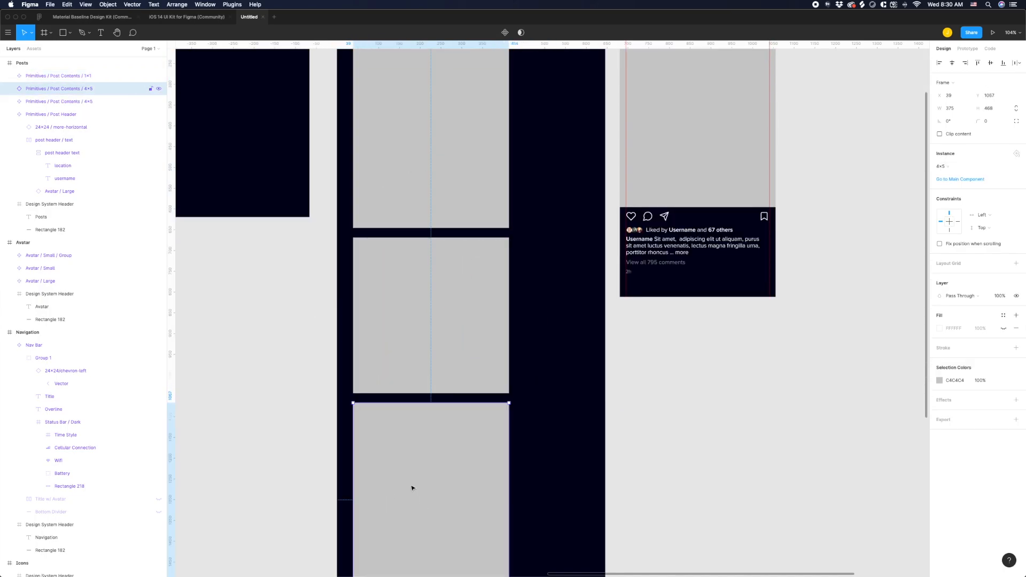
scroll(415, 492, down, 4)
click(959, 111)
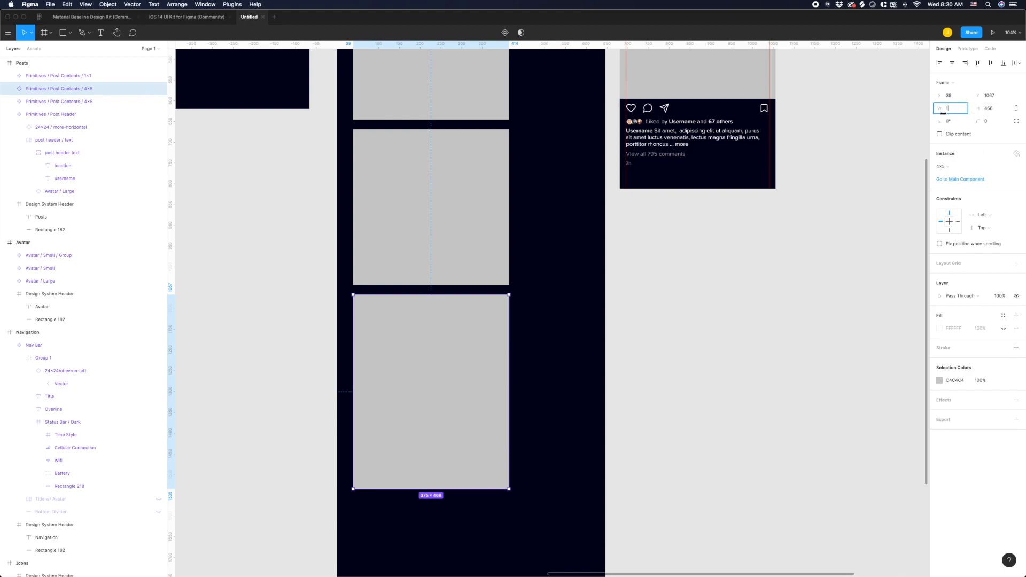
key(Return)
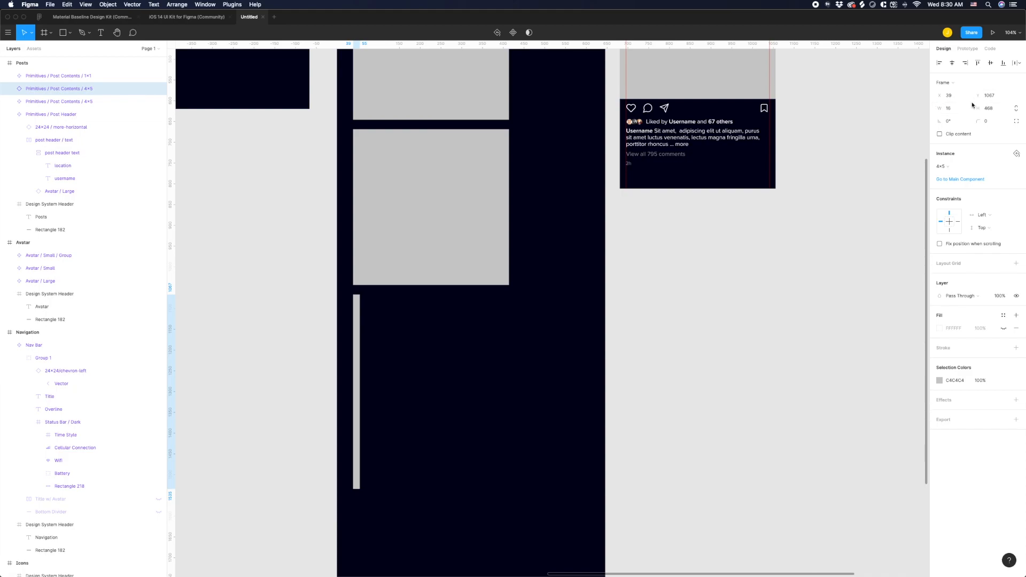
click(993, 108)
text(9)
key(Return)
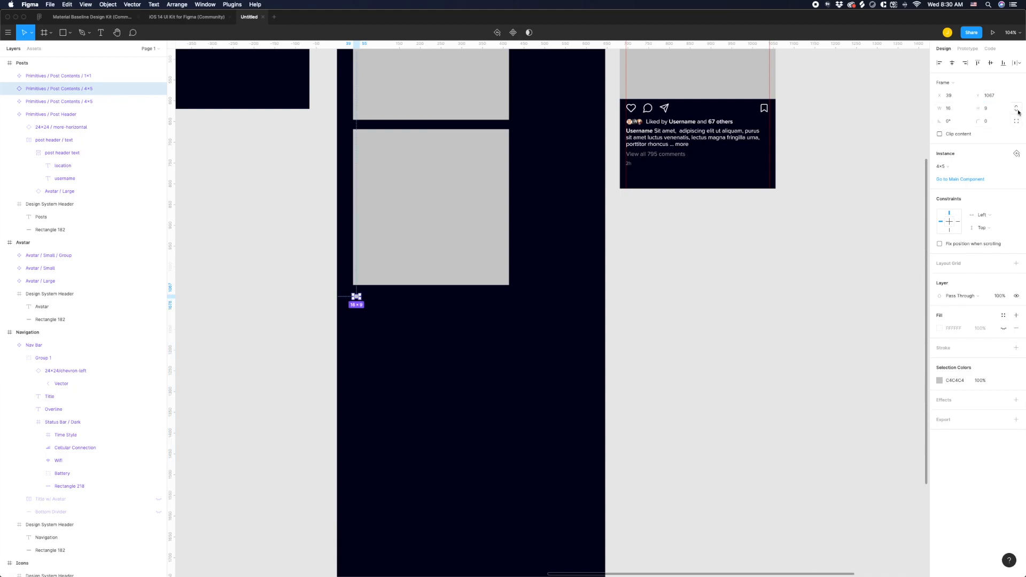
Lock the small copy's proportions and set its width to 375.
click(1017, 109)
click(961, 111)
text(375)
key(Return)
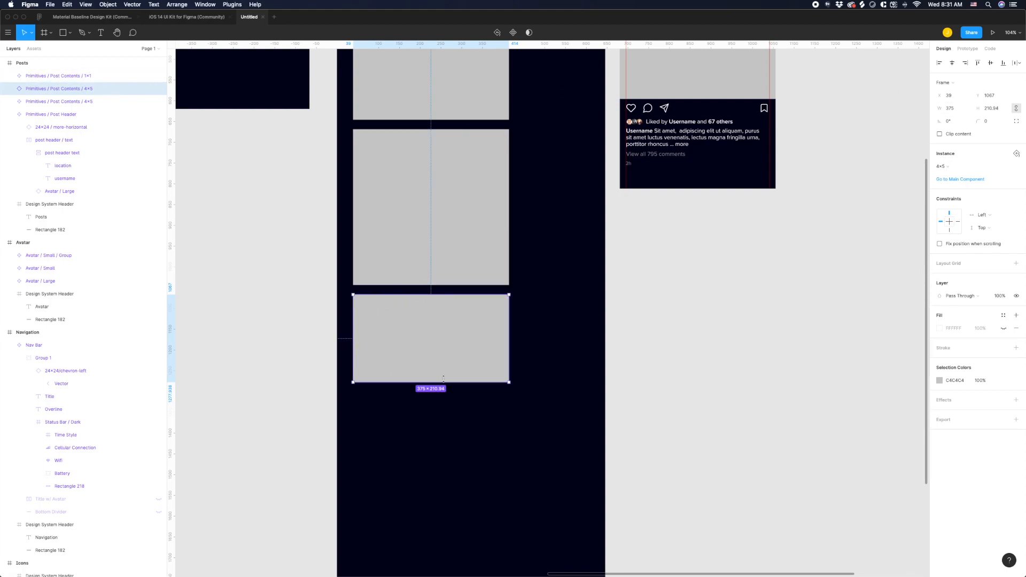
Rename the widescreen copy "Primitives / Post Contents / 16x9" and turn it into a component.
double_click(95, 88)
drag(92, 89, 84, 89)
text(16x9)
key(Return)
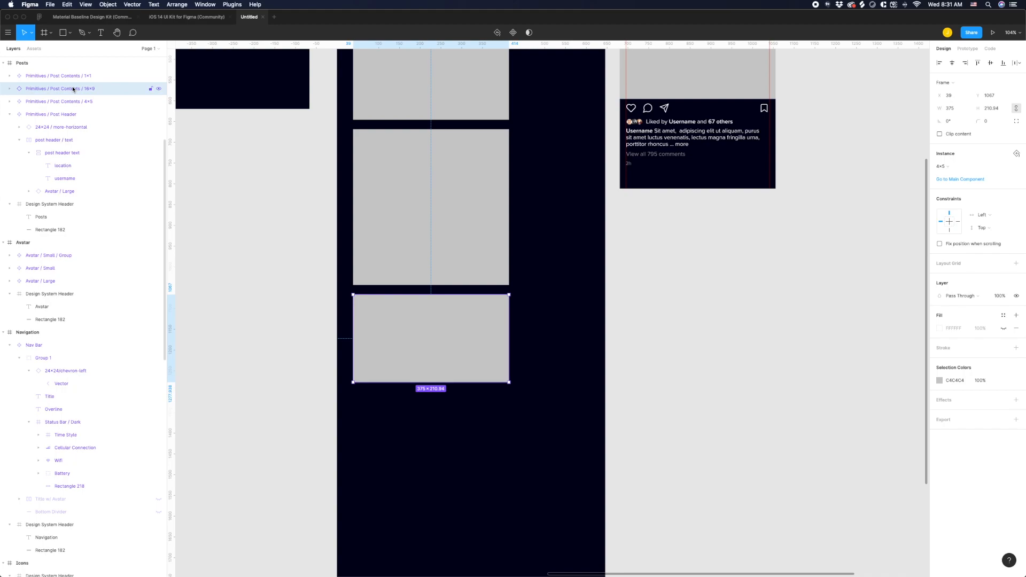
scroll(465, 230, up, 4)
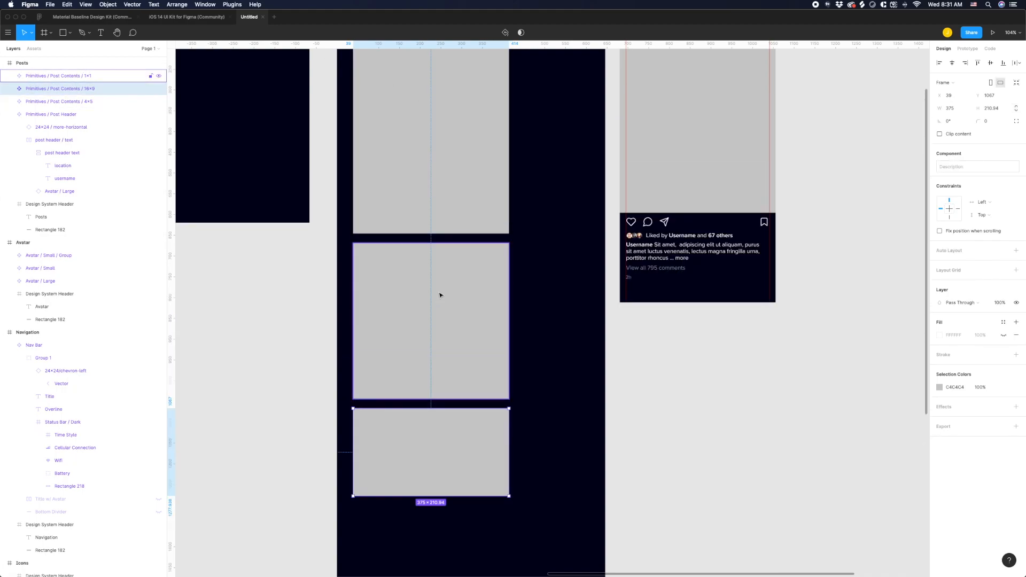
Distribute the vertical spacing of the 4x5, 1x1 and 16x9 post contents components evenly.
click(438, 299)
shift+click(429, 422)
shift+click(460, 203)
click(1017, 64)
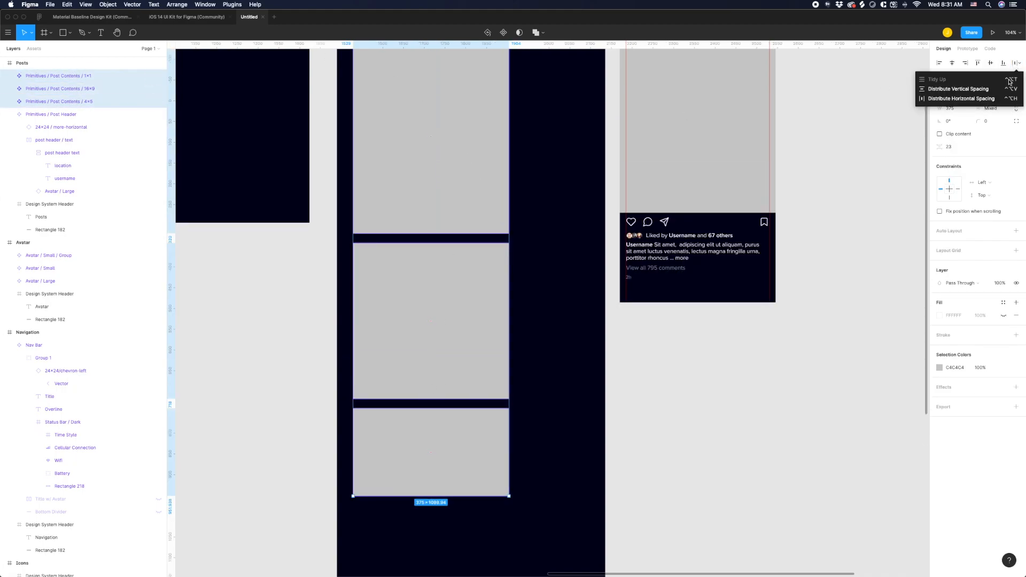
click(957, 90)
Move the Post Header main component to x 39, in line with the post contents components below it.
click(566, 169)
drag(549, 266, 526, 329)
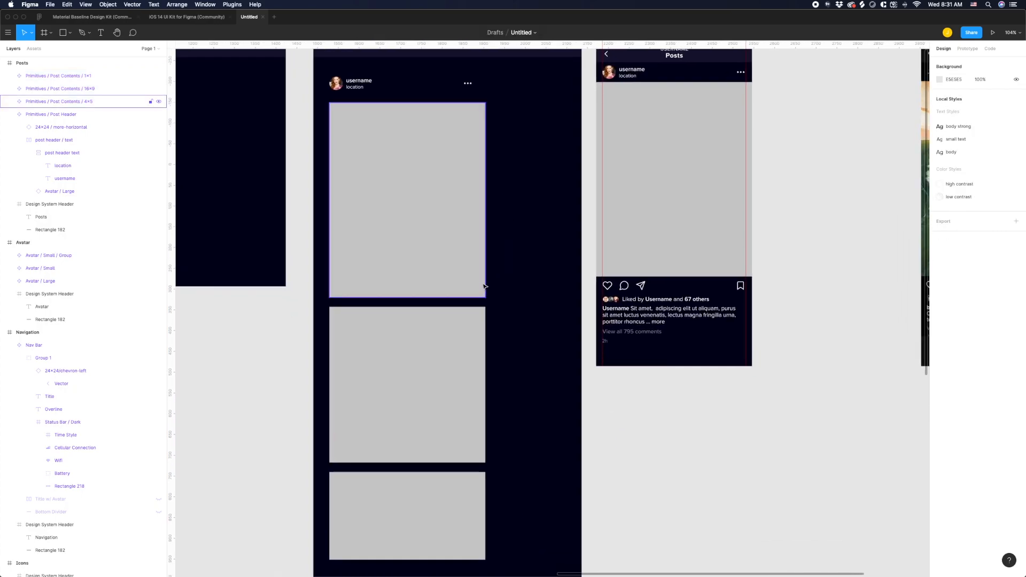
drag(375, 87, 381, 87)
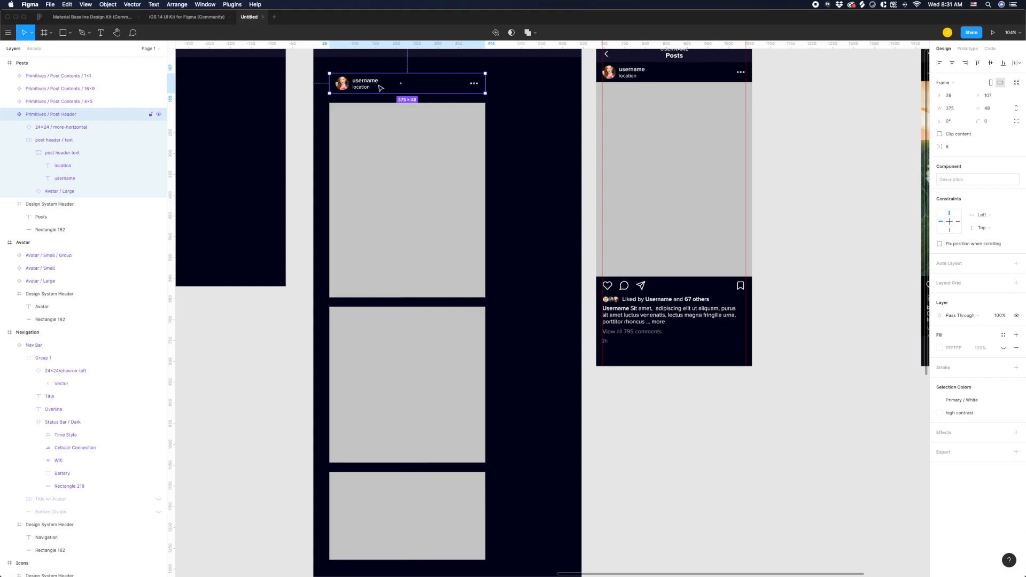
Wrap the heart, comment and send icons below the Feed image in a horizontal auto layout frame.
scroll(391, 178, down, 3)
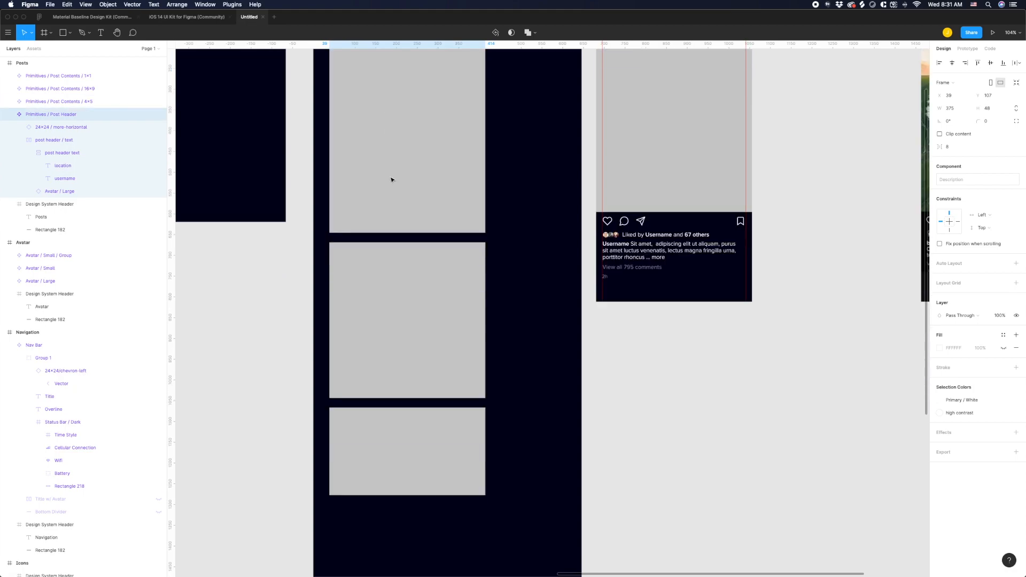
scroll(605, 223, right, 4)
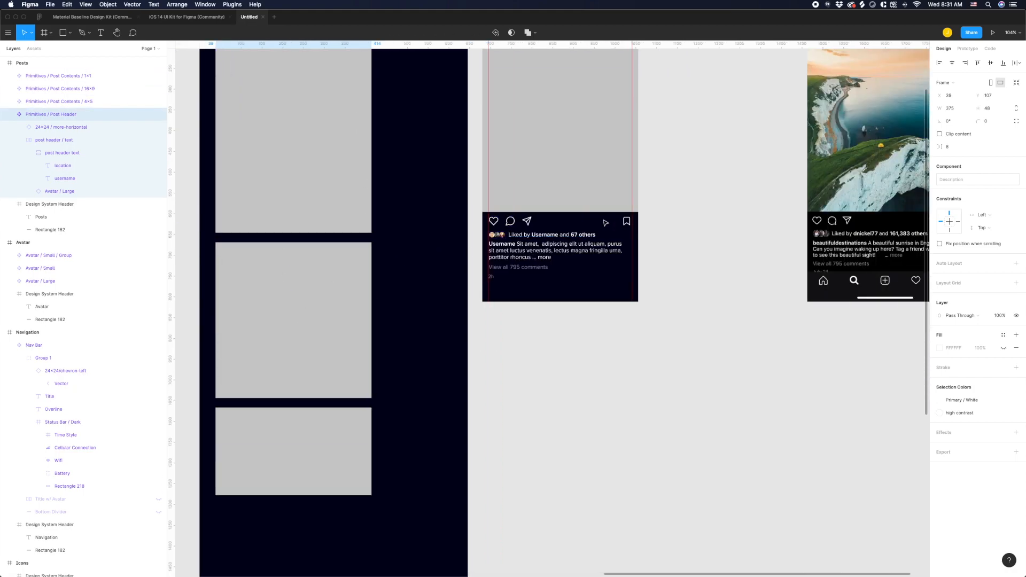
drag(661, 220, 486, 218)
scroll(497, 231, up, 2)
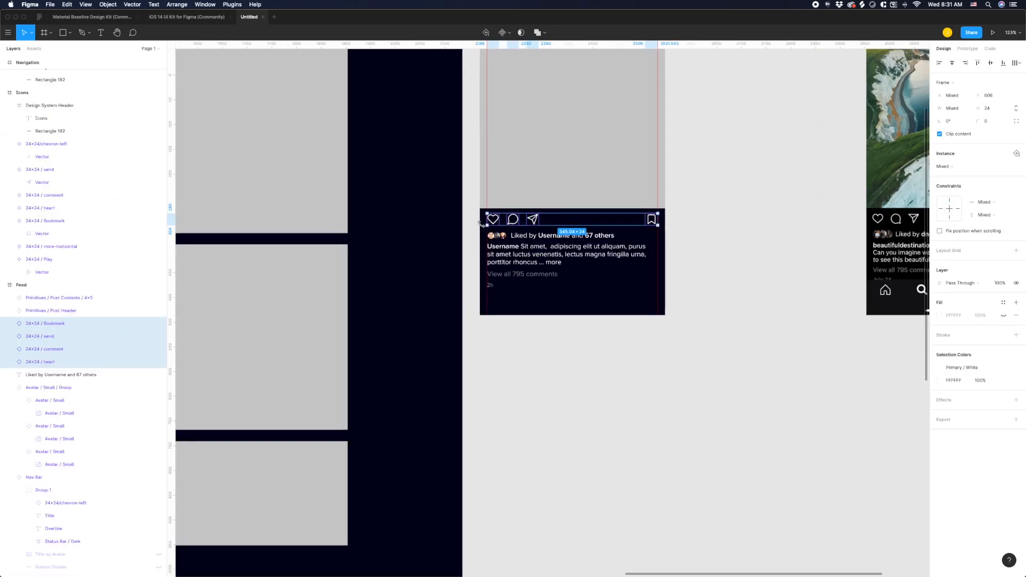
click(520, 224)
drag(547, 221, 491, 219)
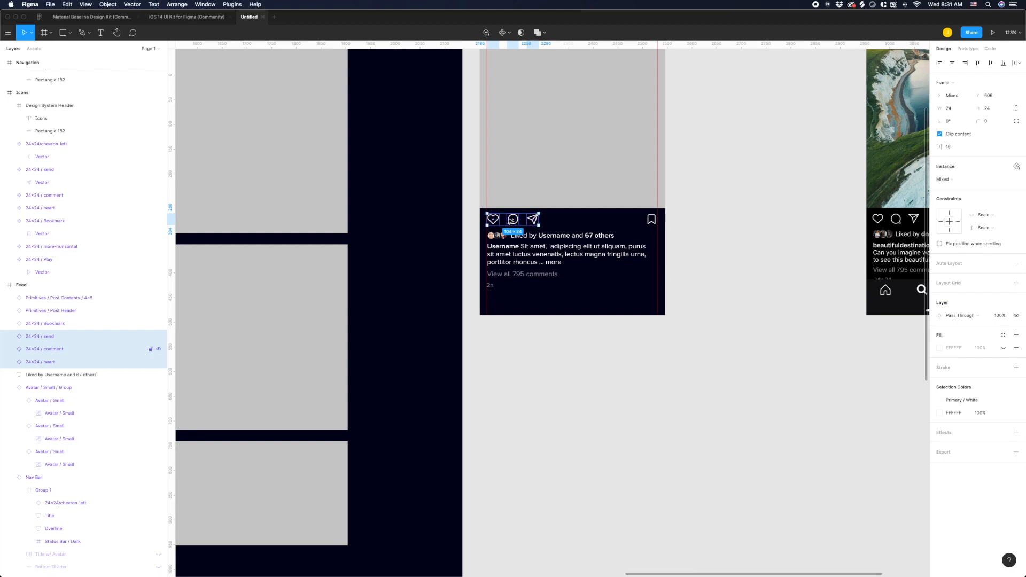
scroll(523, 223, up, 6)
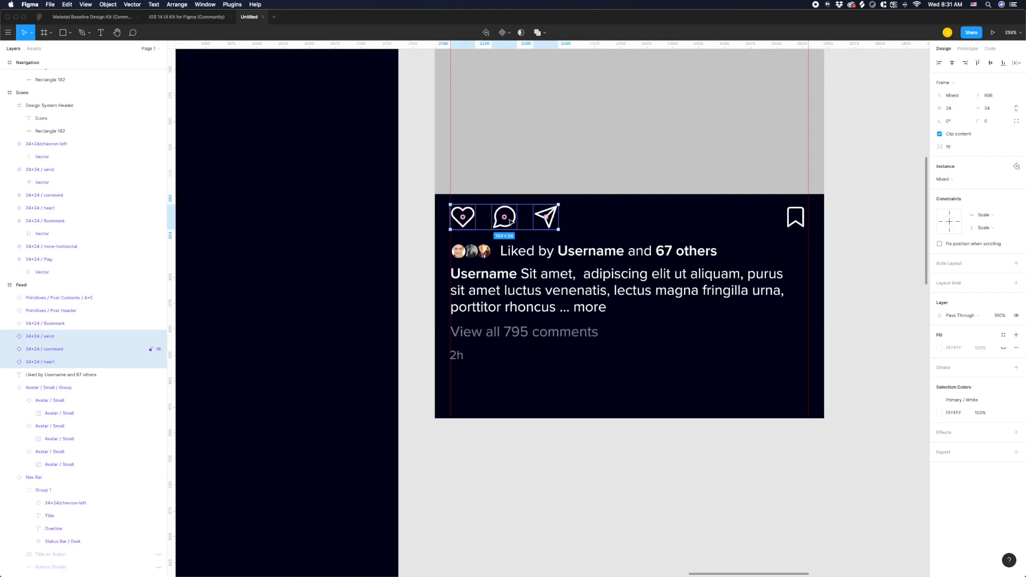
key(shift+a)
Try hiding the comment icon to test how the auto layout icon row responds, and show the icon again.
click(12, 337)
click(160, 362)
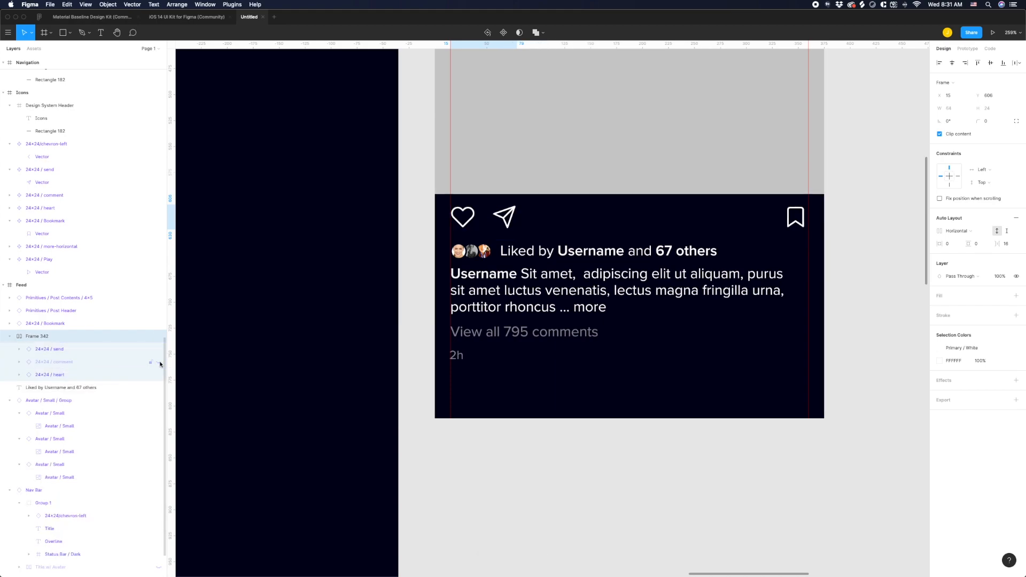
click(160, 363)
click(160, 362)
double_click(464, 221)
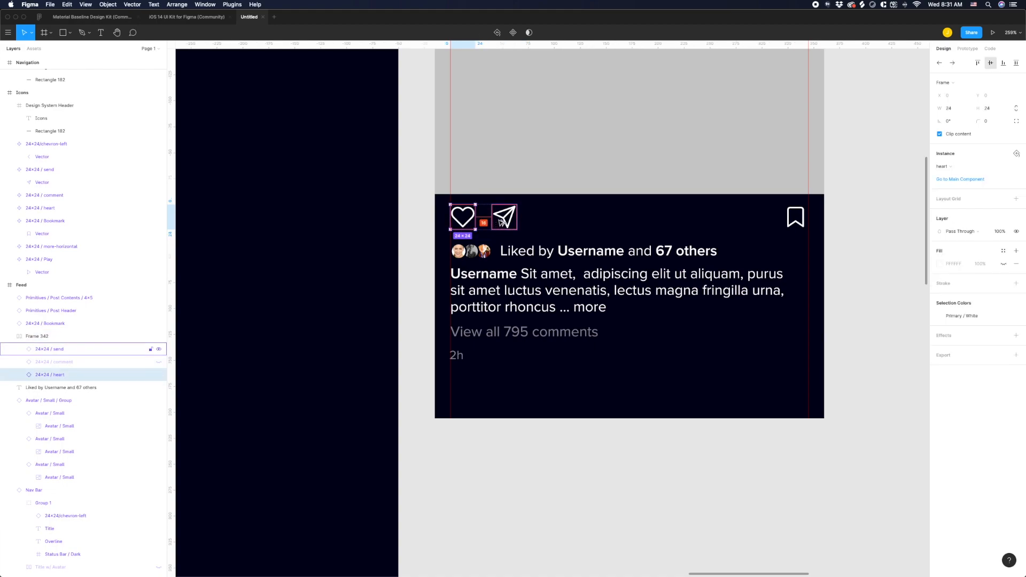
key(Escape)
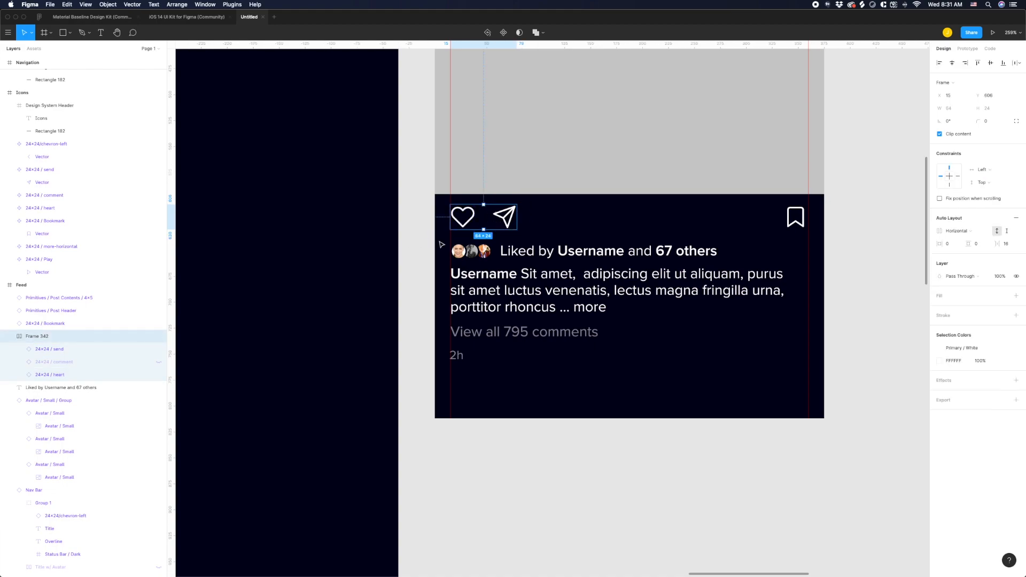
click(158, 362)
click(432, 227)
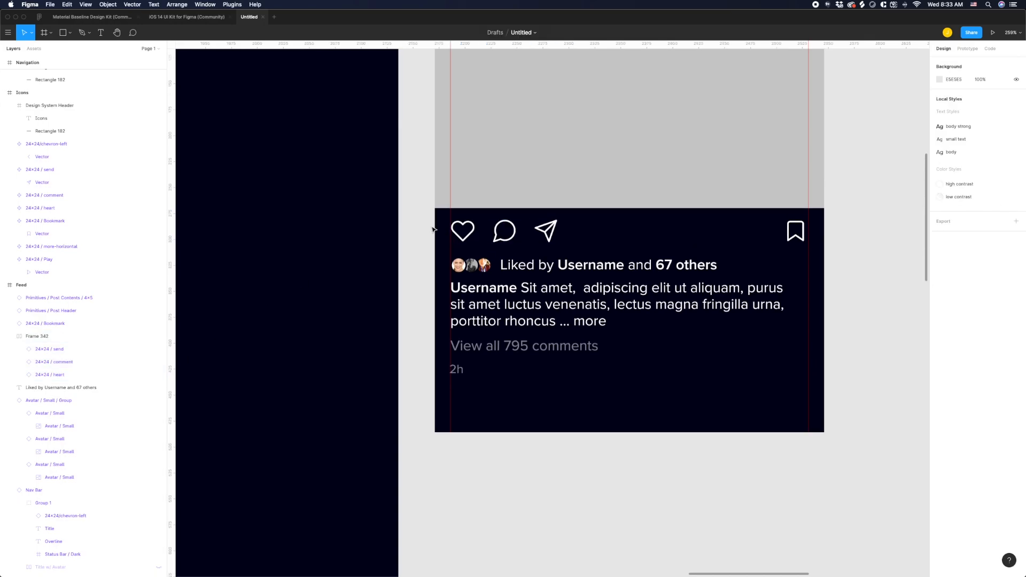
click(461, 234)
scroll(463, 238, up, 7)
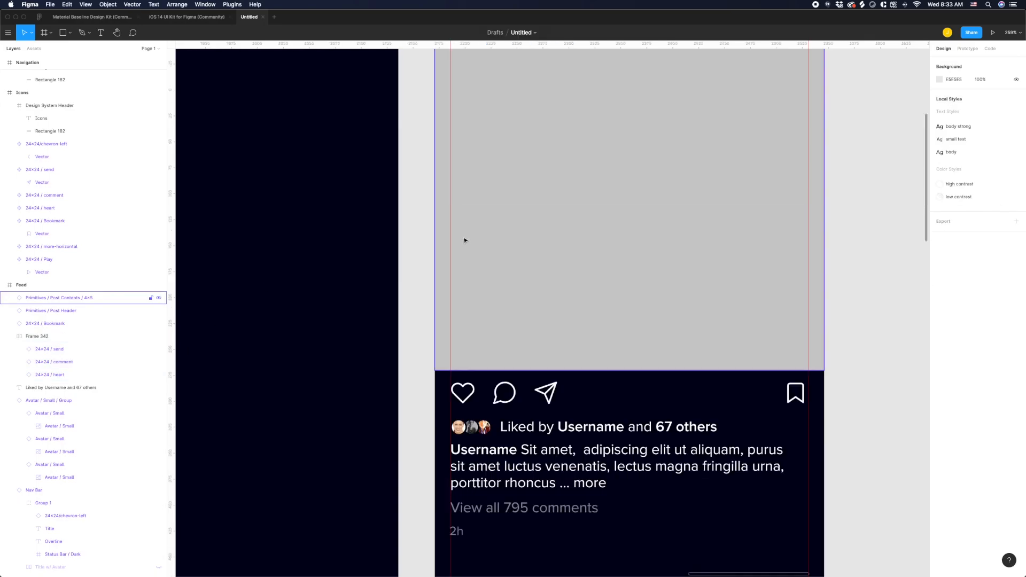
Enclose the heart, comment and send icon row and the bookmark icon in a shared frame below the Feed image.
scroll(466, 244, down, 6)
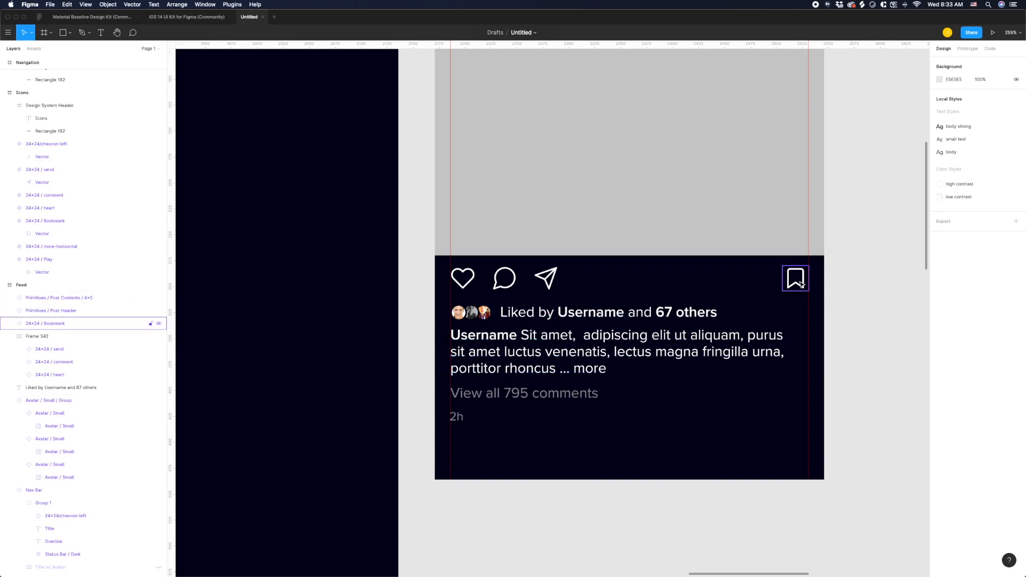
click(506, 280)
shift+click(793, 282)
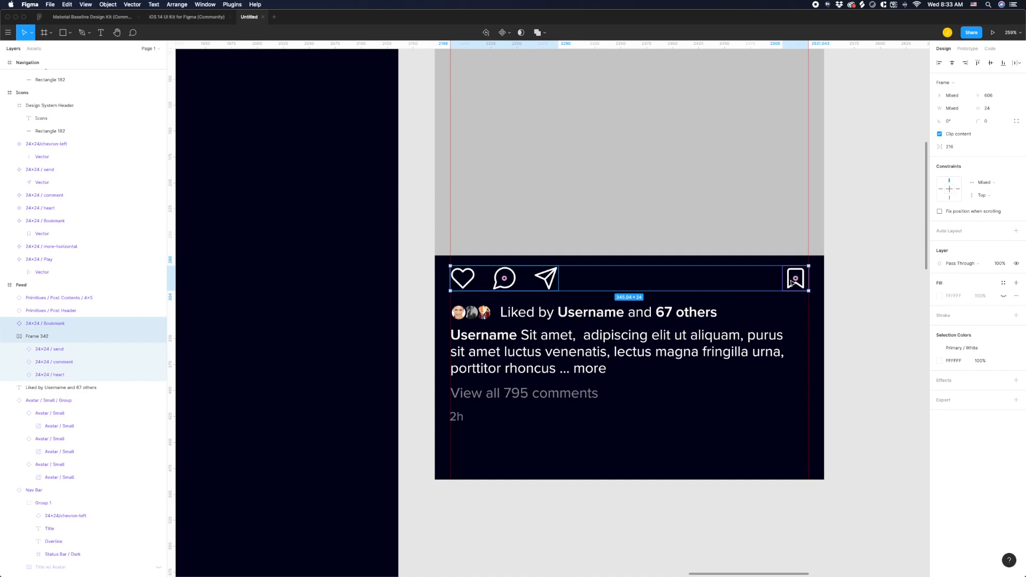
key(super+alt+g)
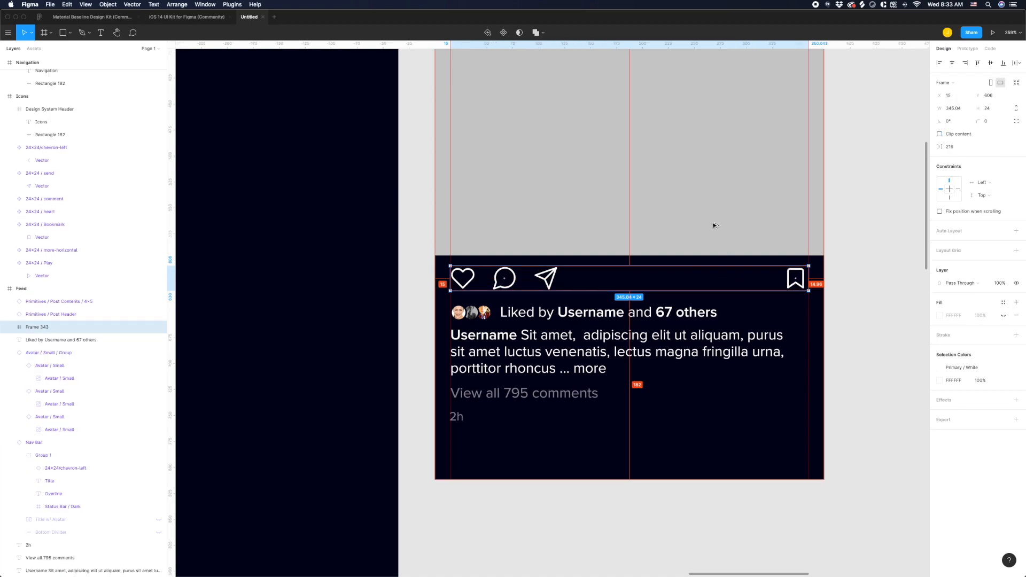
Widen the action icon frame to the post's full 375 px width and move the bookmark back onto the outer margin guide.
click(804, 283)
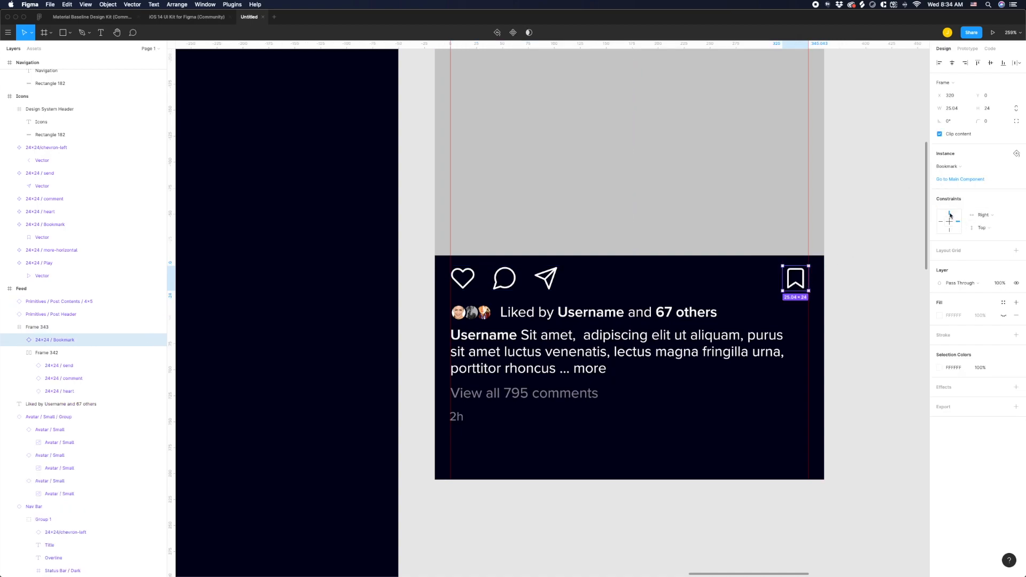
key(shift+Return)
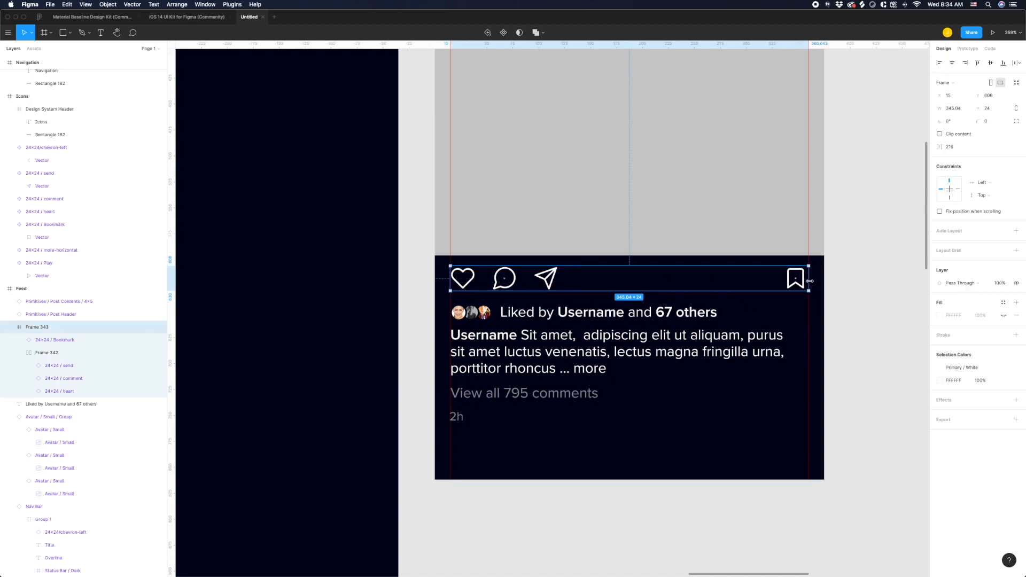
drag(808, 280, 824, 282)
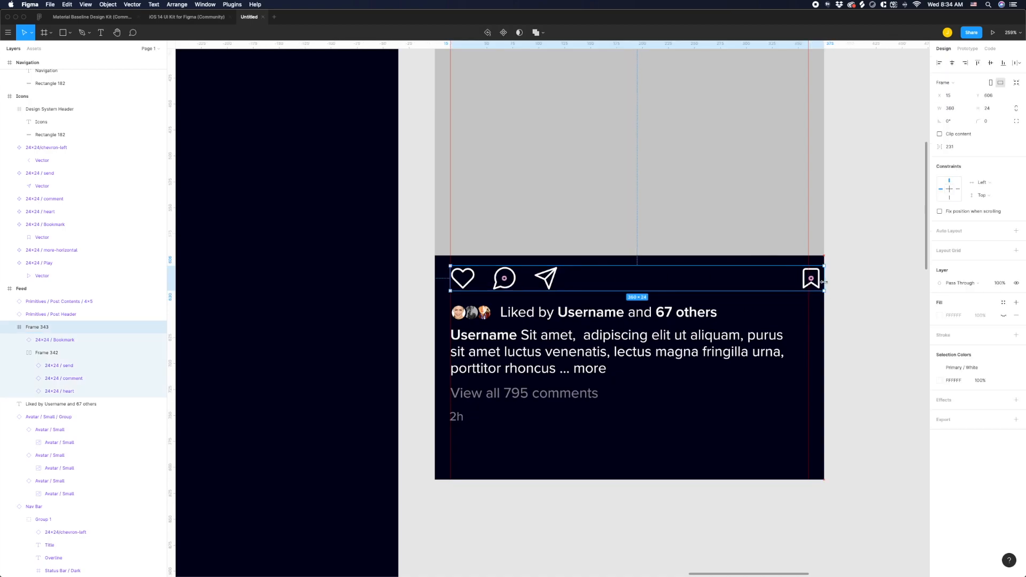
drag(451, 291, 485, 279)
click(458, 279)
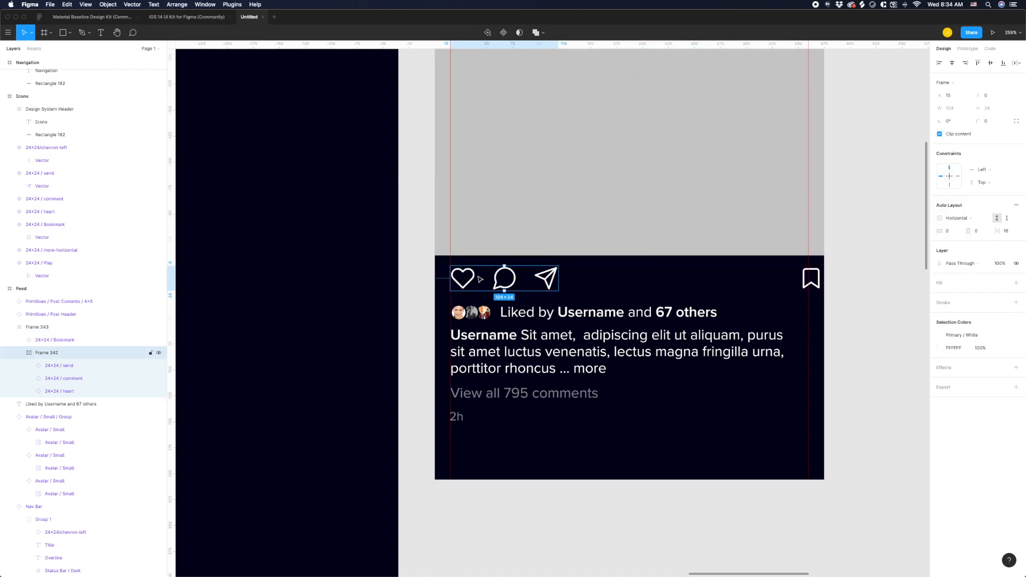
click(806, 282)
drag(807, 281, 795, 281)
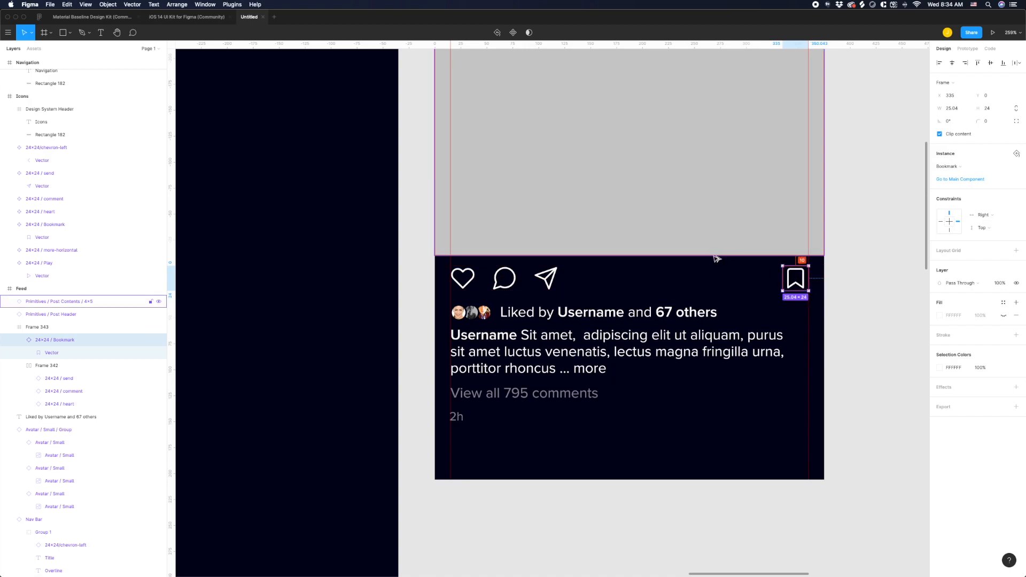
Try to extend the action icon frame's upper edge to the image, making the frame 34 px high.
click(728, 261)
click(768, 281)
drag(612, 266, 612, 258)
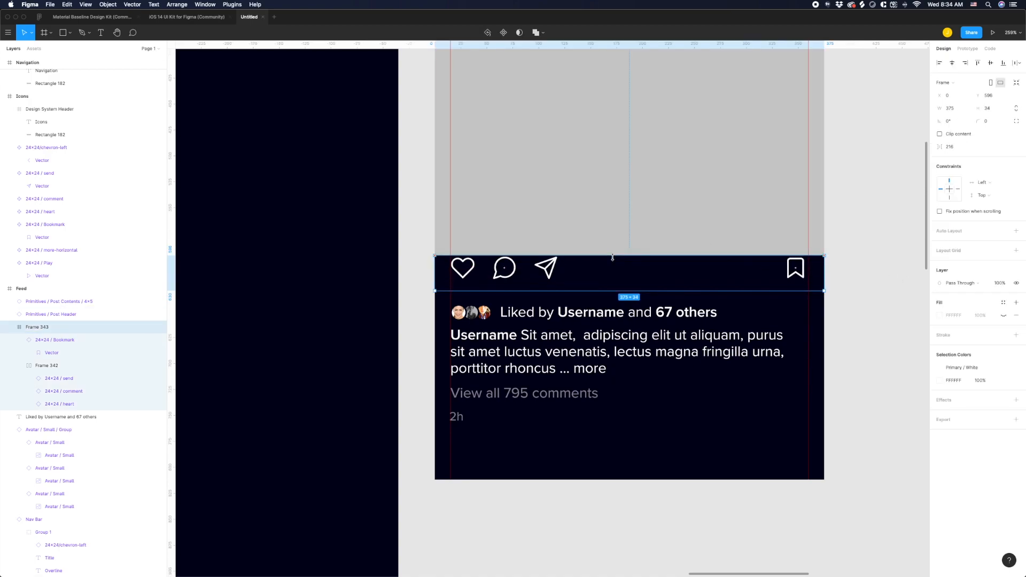
Set the constraints of the heart, comment and send icon row to Left horizontally and Center vertically.
click(544, 277)
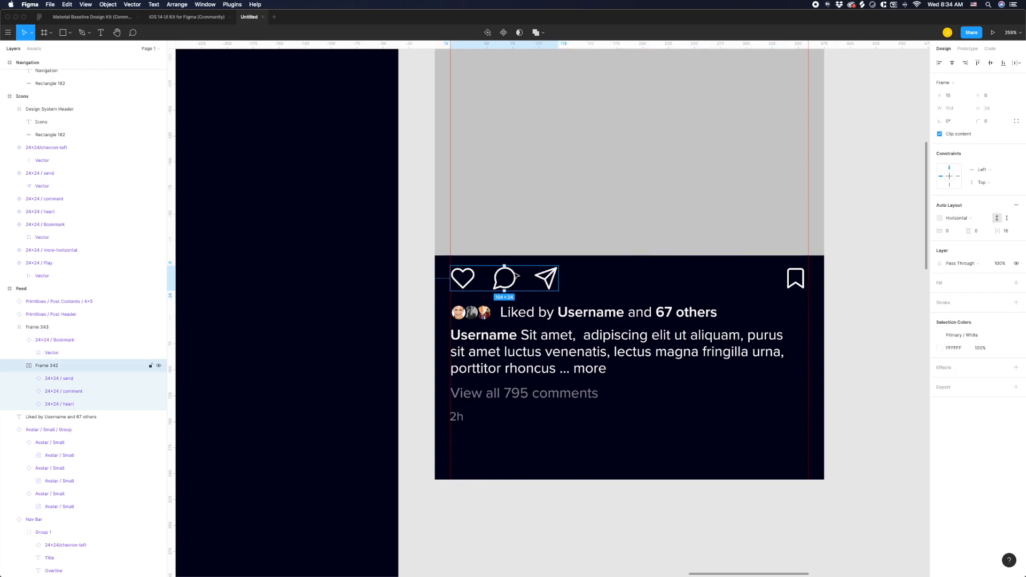
click(982, 169)
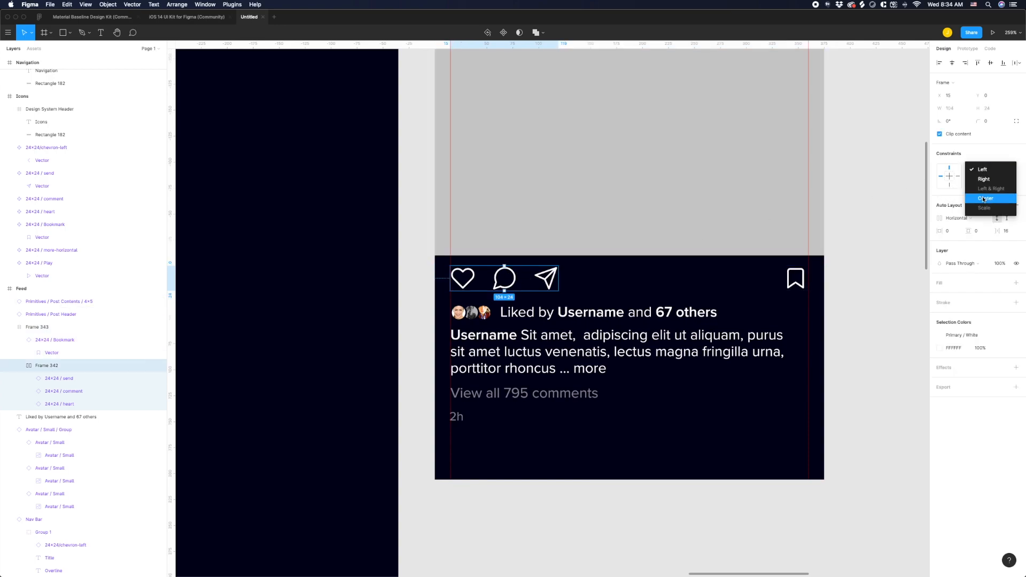
click(983, 198)
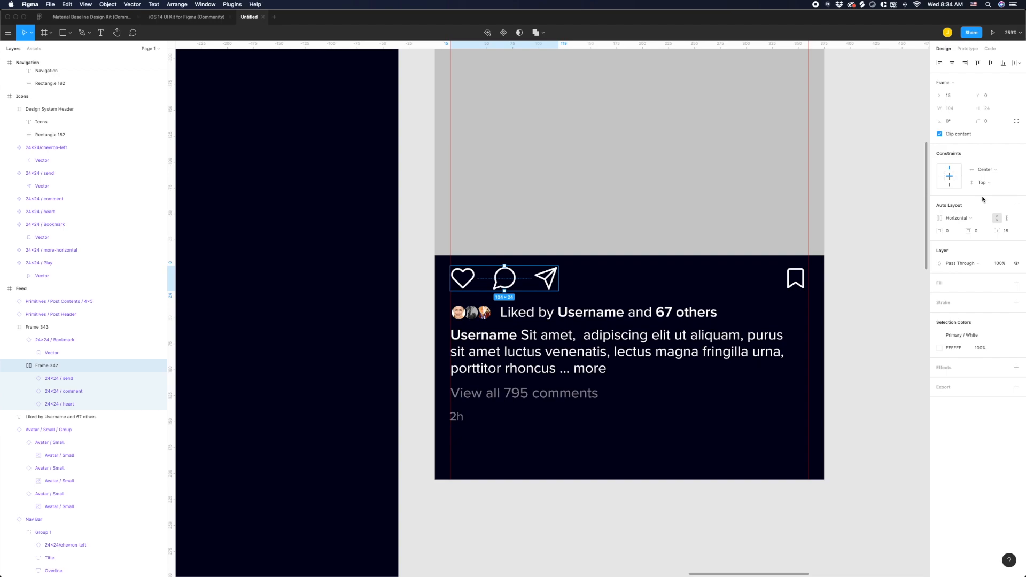
click(984, 170)
click(989, 141)
click(986, 183)
click(990, 212)
Stretch the action icon frame up to the image's lower edge and down below the icons, to about 47 px high.
key(Escape)
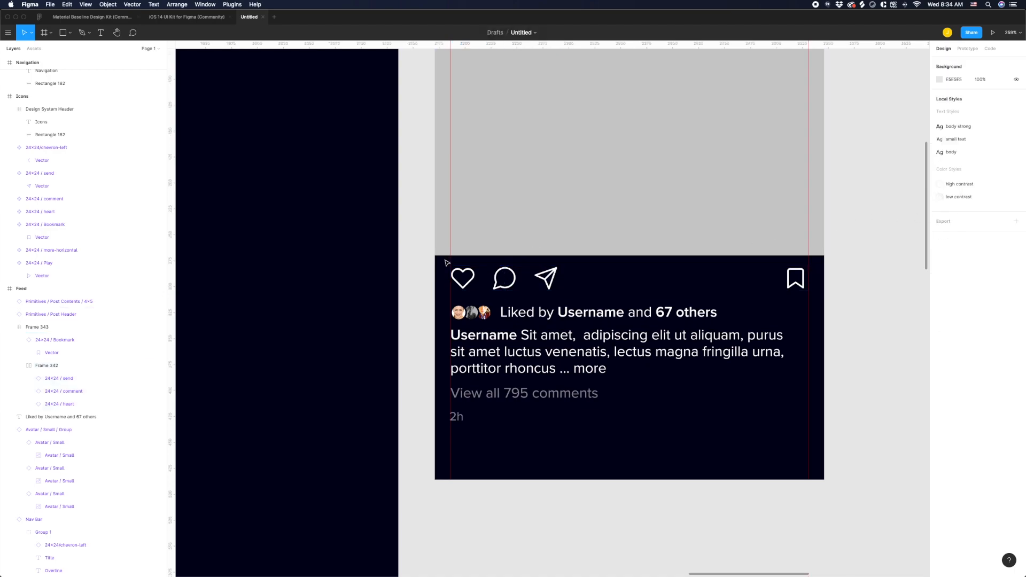
click(478, 274)
drag(500, 256, 493, 294)
double_click(484, 278)
click(430, 288)
click(525, 285)
click(523, 277)
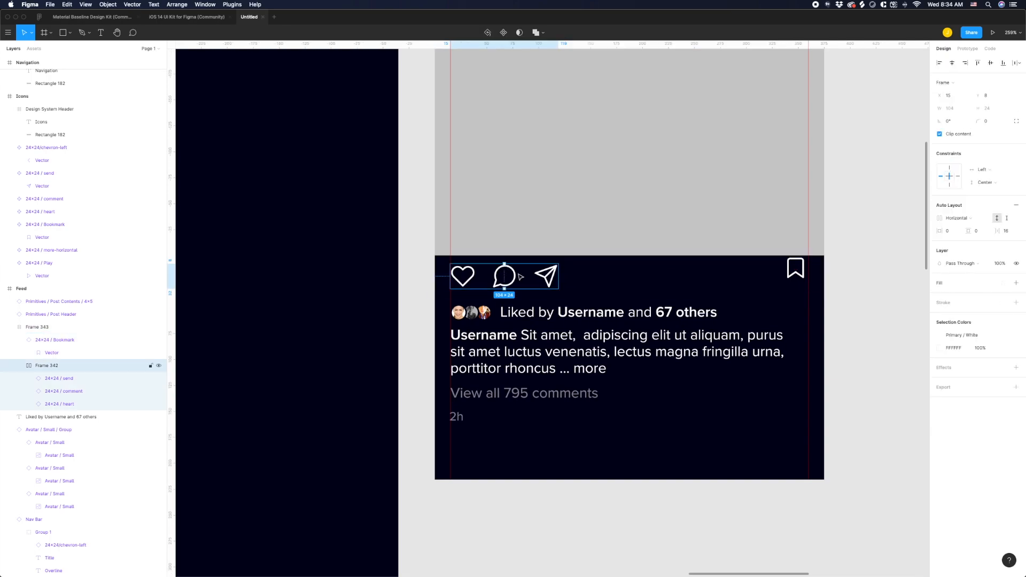
click(576, 295)
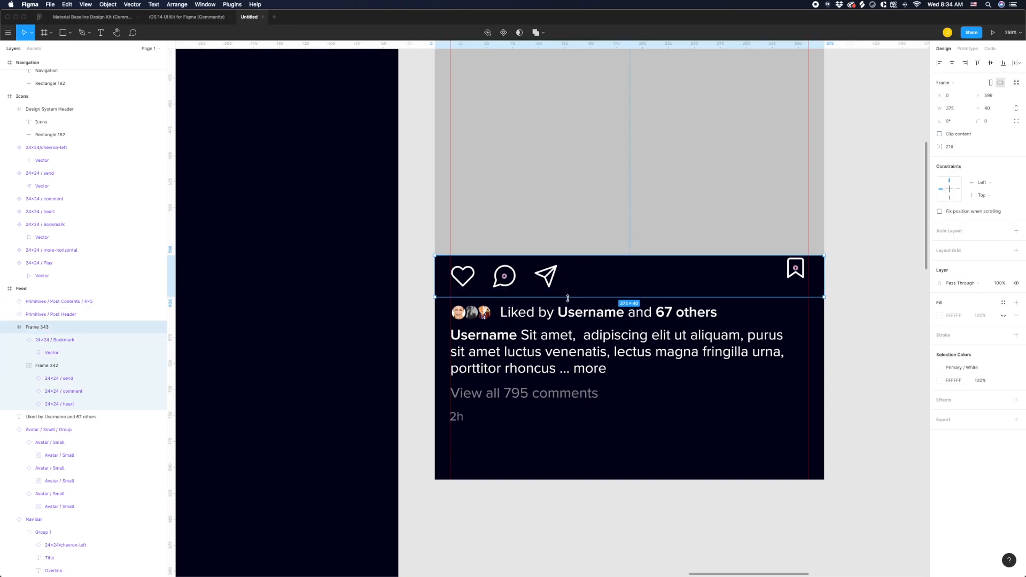
click(550, 283)
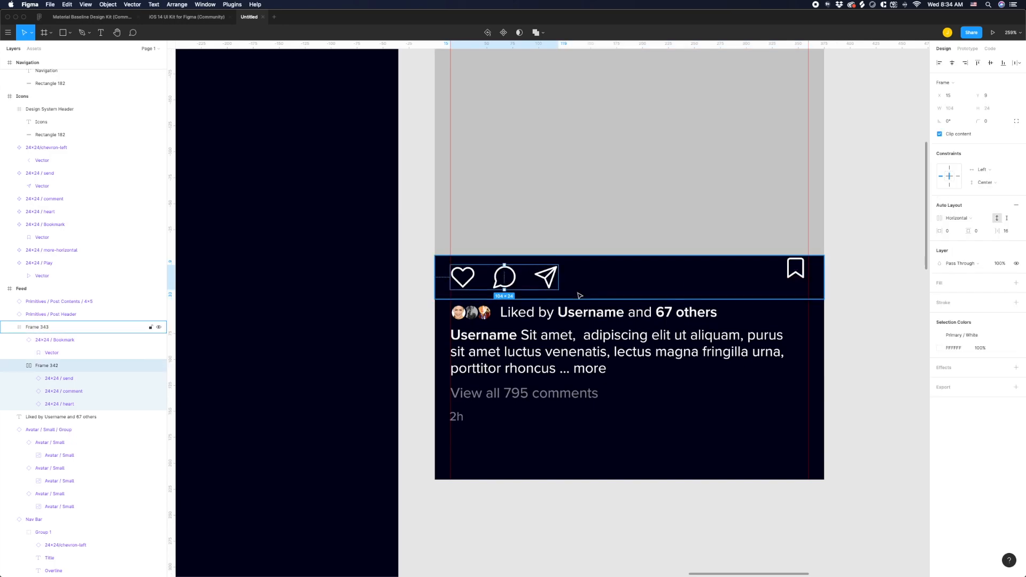
click(544, 261)
Reduce the action icon frame's height to 44 px.
scroll(503, 292, up, 5)
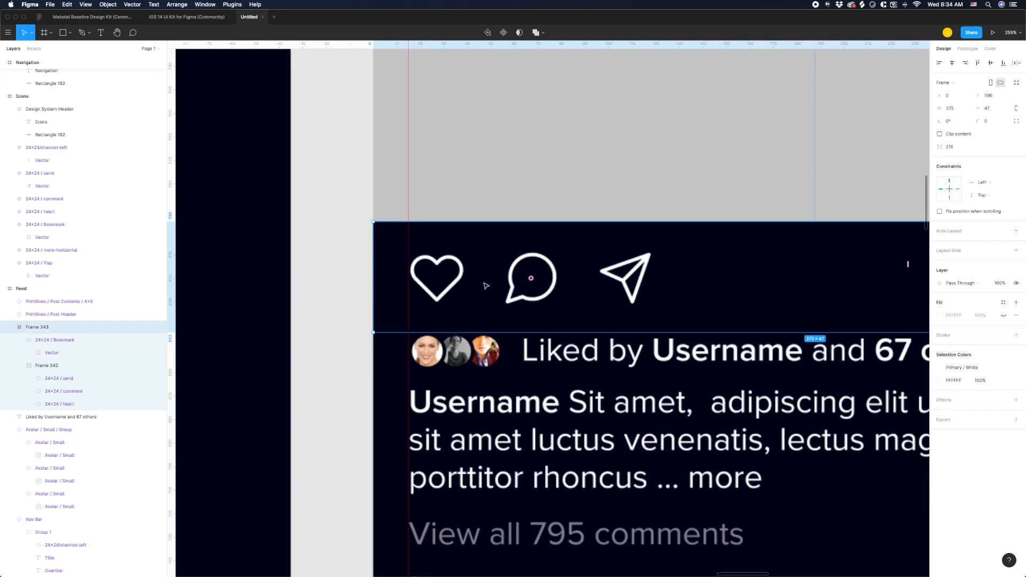
double_click(528, 305)
click(523, 247)
key(super+Up)
key(super+Up)
key(super+Up)
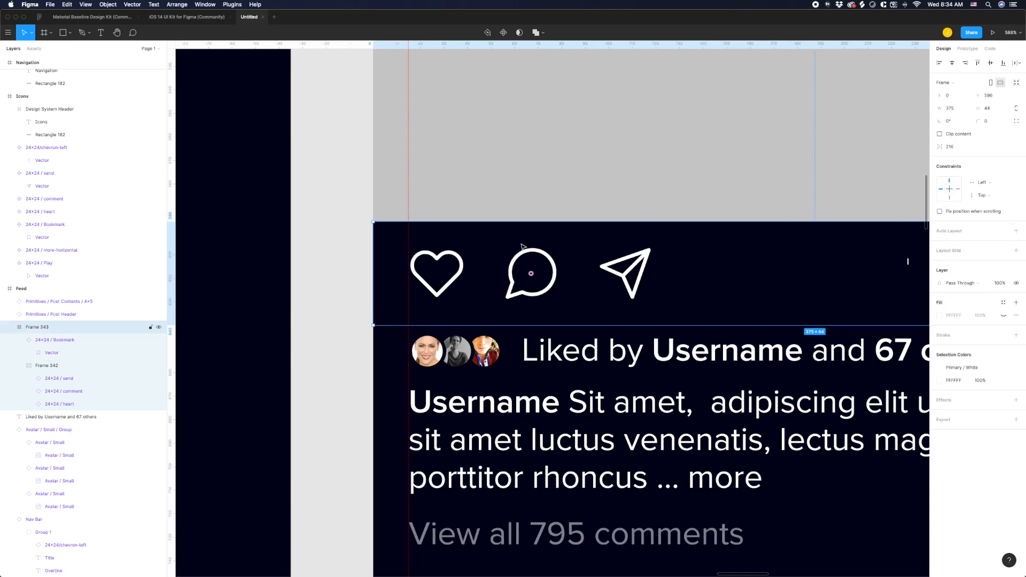
Move the bookmark icon to y 10 so it is level with the heart, comment and send icons.
click(521, 267)
scroll(353, 275, down, 5)
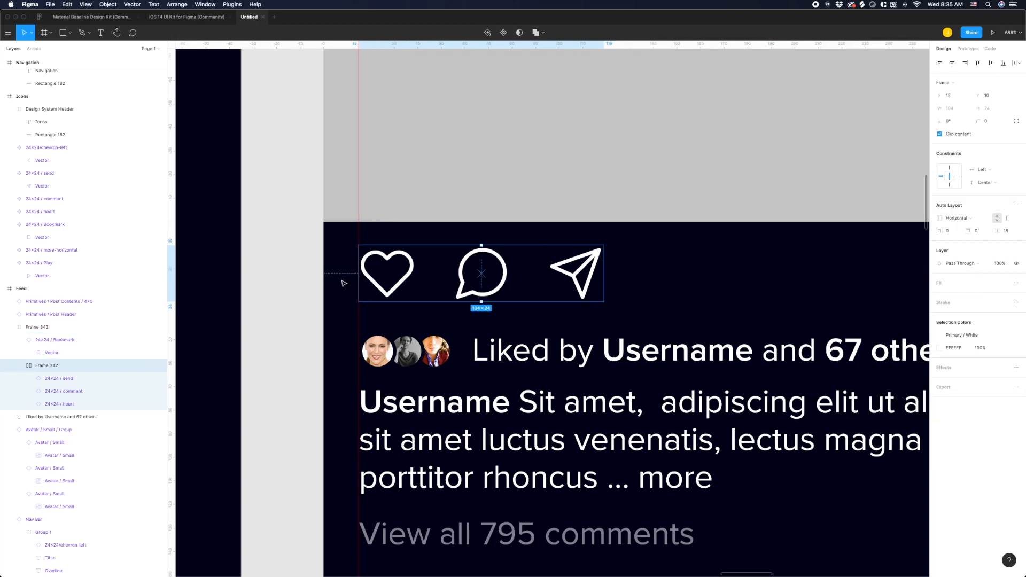
click(690, 269)
click(692, 271)
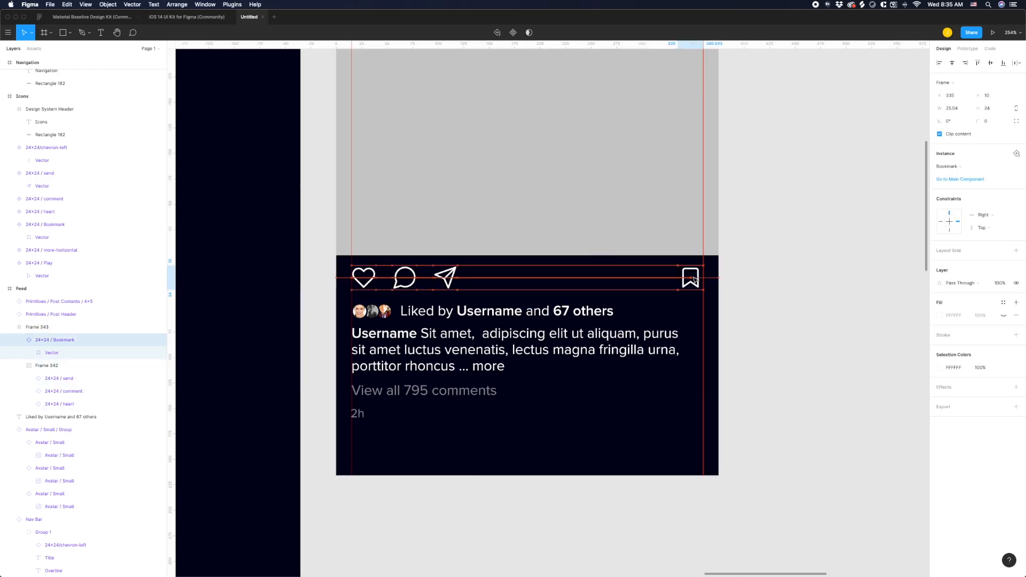
Try widening the action icon frame to test how its icons respond, and undo the resize.
click(789, 276)
click(435, 279)
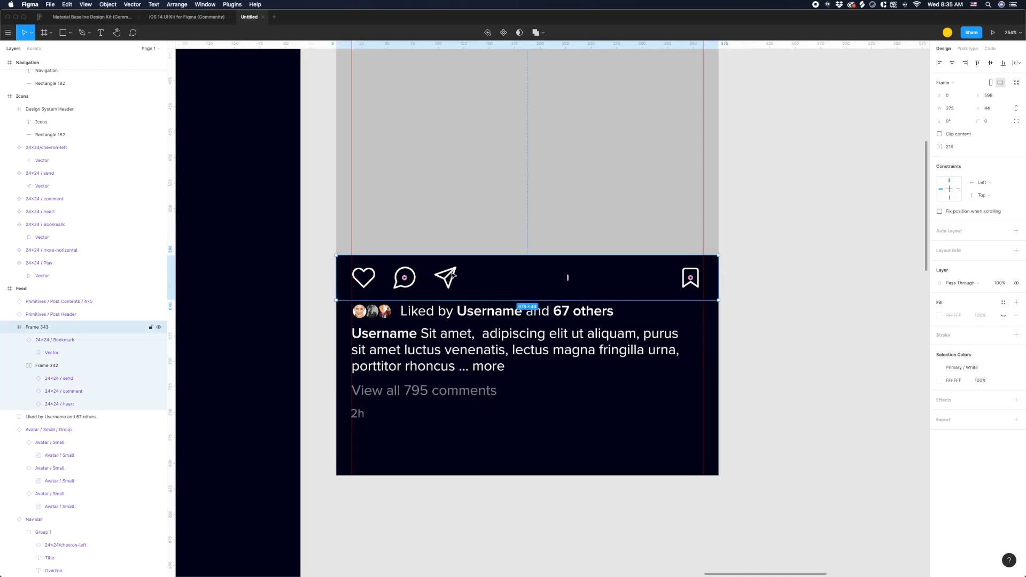
scroll(503, 283, down, 3)
drag(643, 283, 707, 291)
key(super+z)
Turn the action icon frame into a component named "Primitives / Post Actions".
key(alt+super+k)
double_click(54, 328)
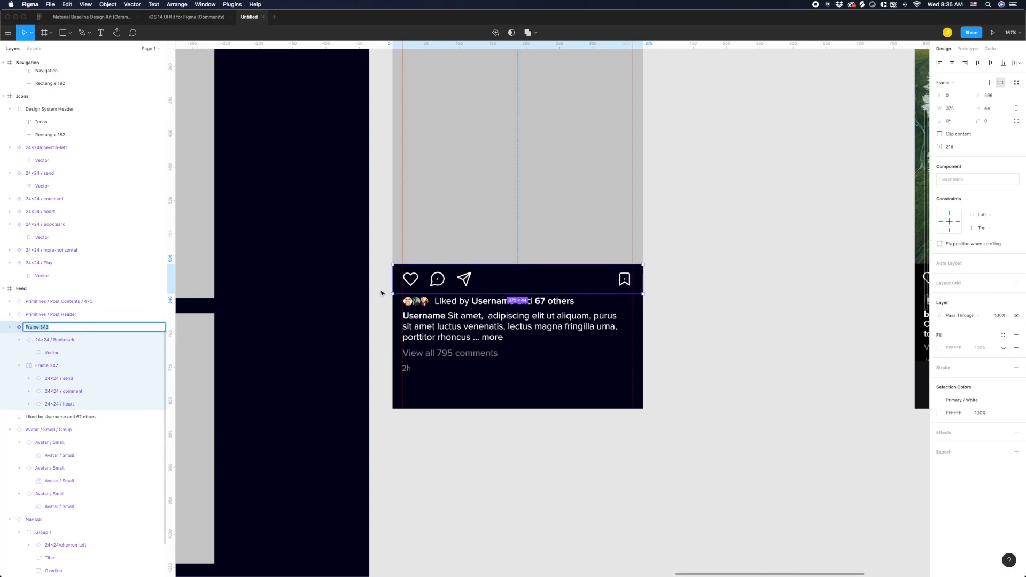
text(Primitives)
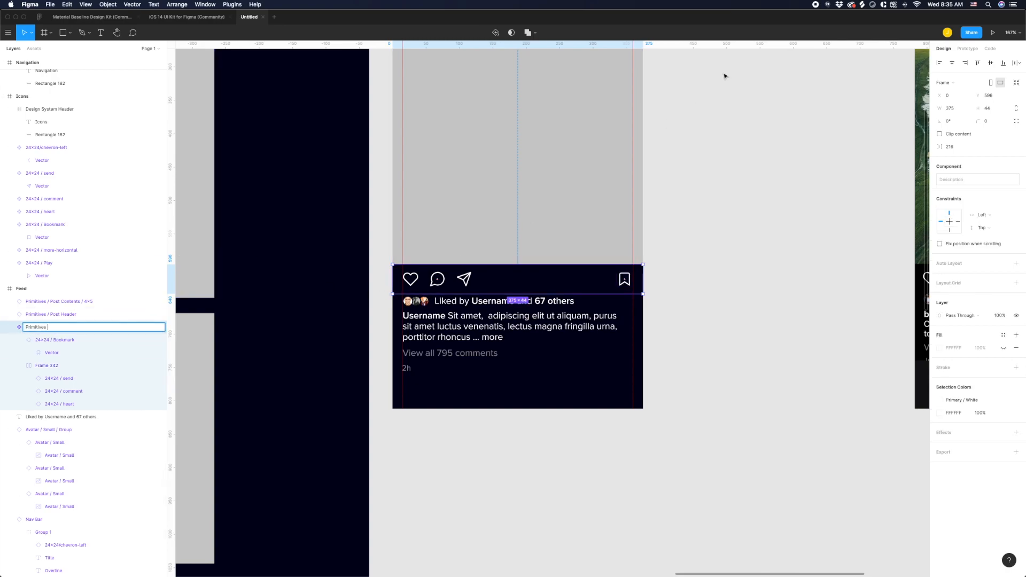
text( / Post Actions)
key(Return)
Move the Post Actions main component below the 16x9 contents in the Posts frame and place an instance in Feed at x 0, y 596.
scroll(684, 162, down, 5)
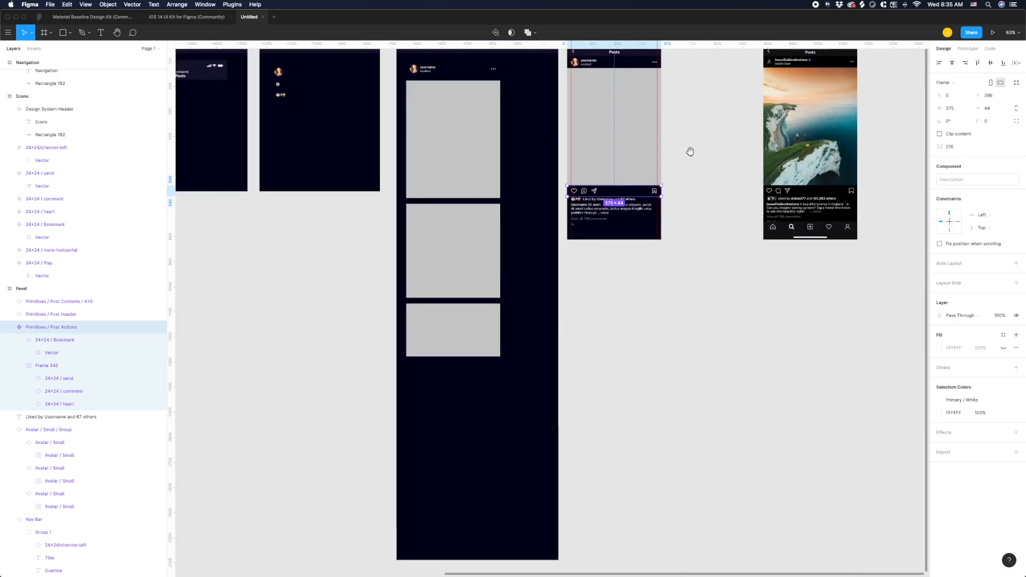
drag(689, 151, 712, 169)
mouse_move(640, 213)
mouse_down()
mouse_move(508, 335)
mouse_move(481, 390)
mouse_move(464, 390)
mouse_move(629, 227)
mouse_move(632, 209)
mouse_move(623, 209)
mouse_up()
scroll(631, 215, up, 2)
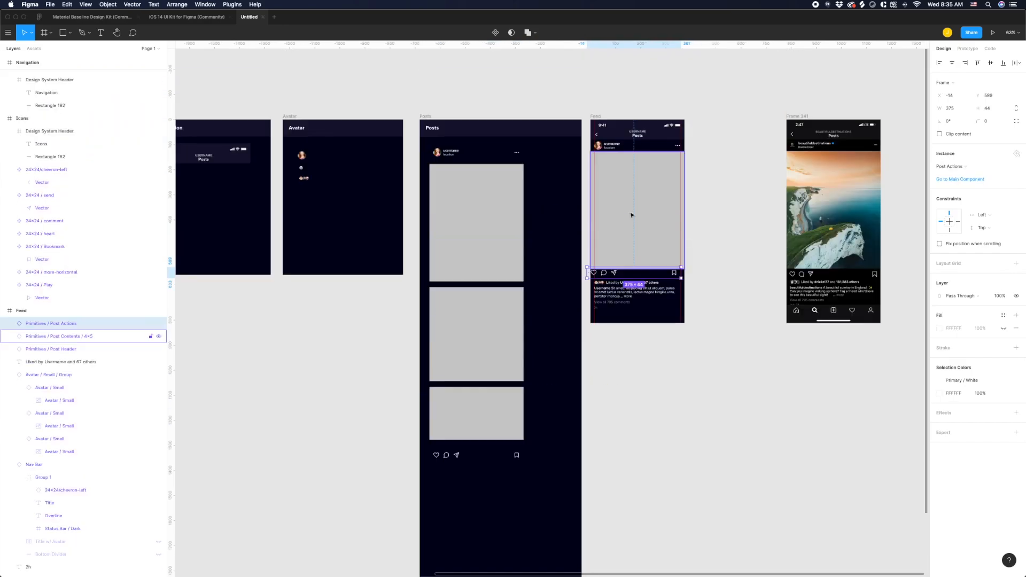
scroll(631, 214, up, 6)
key(Down)
key(Down)
key(Down)
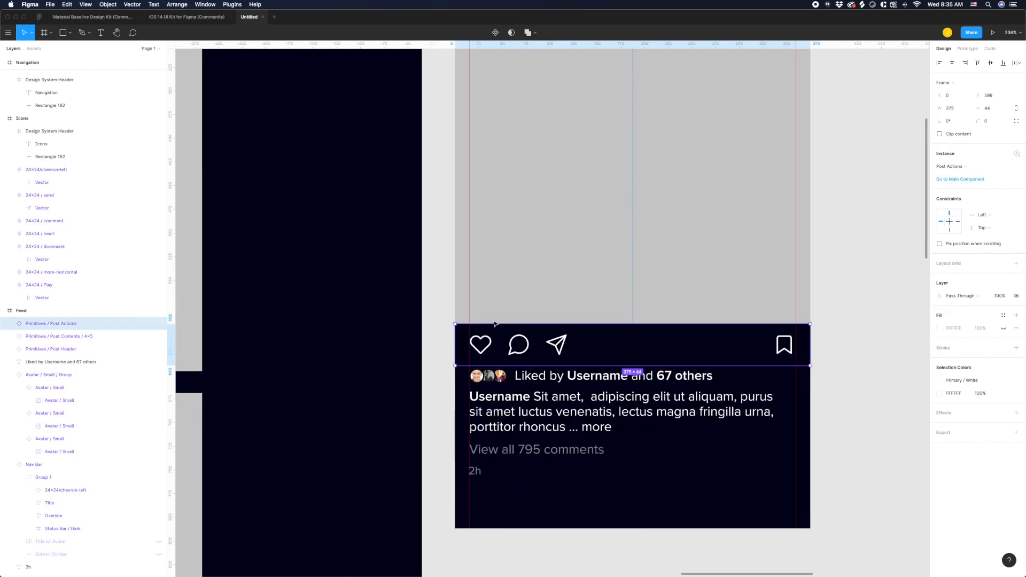
Move the small avatar group and liked-by text down to y 644, and nudge the caption text up 1 px.
scroll(599, 385, down, 3)
click(483, 261)
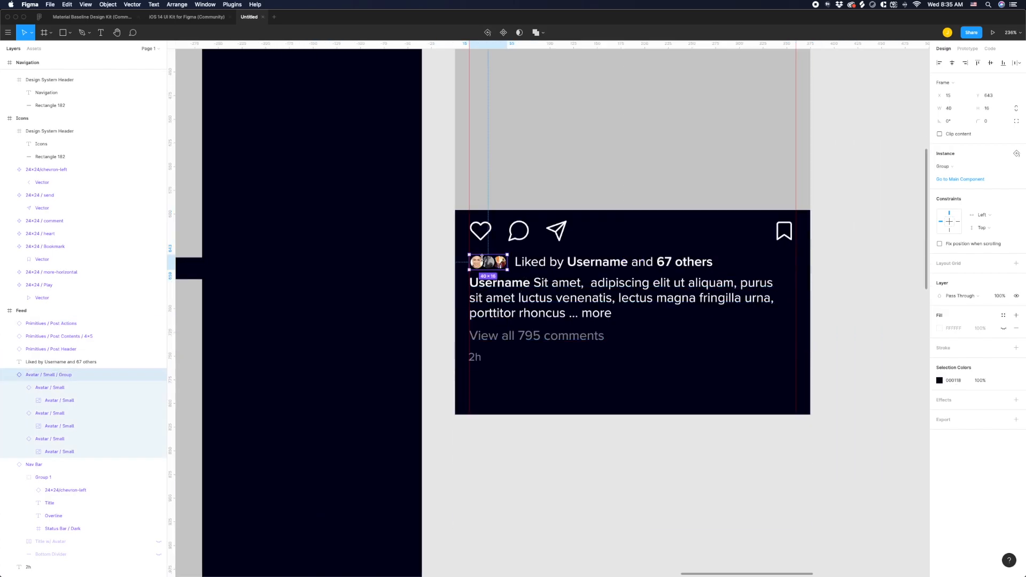
shift+click(545, 265)
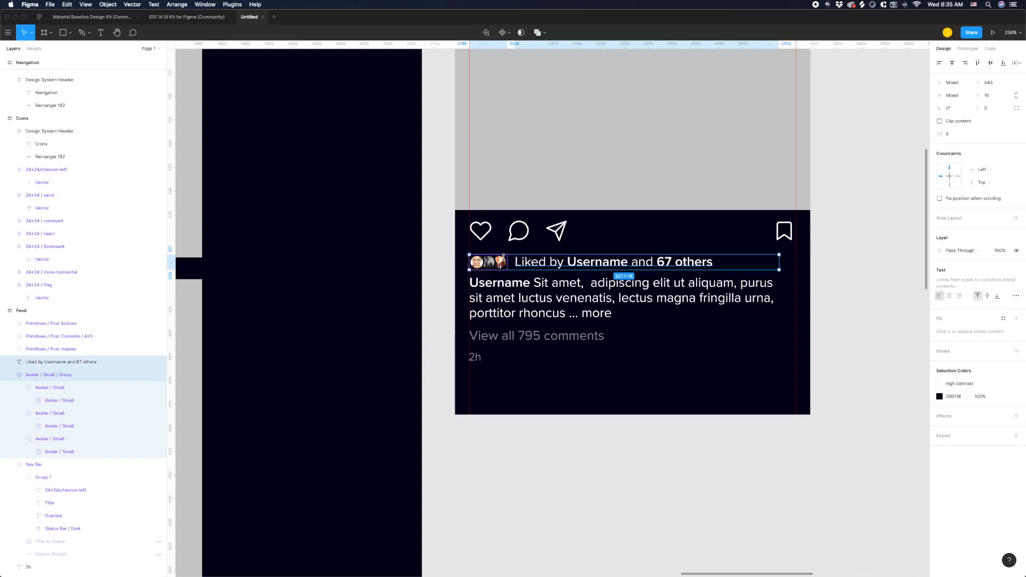
key(Down)
click(547, 294)
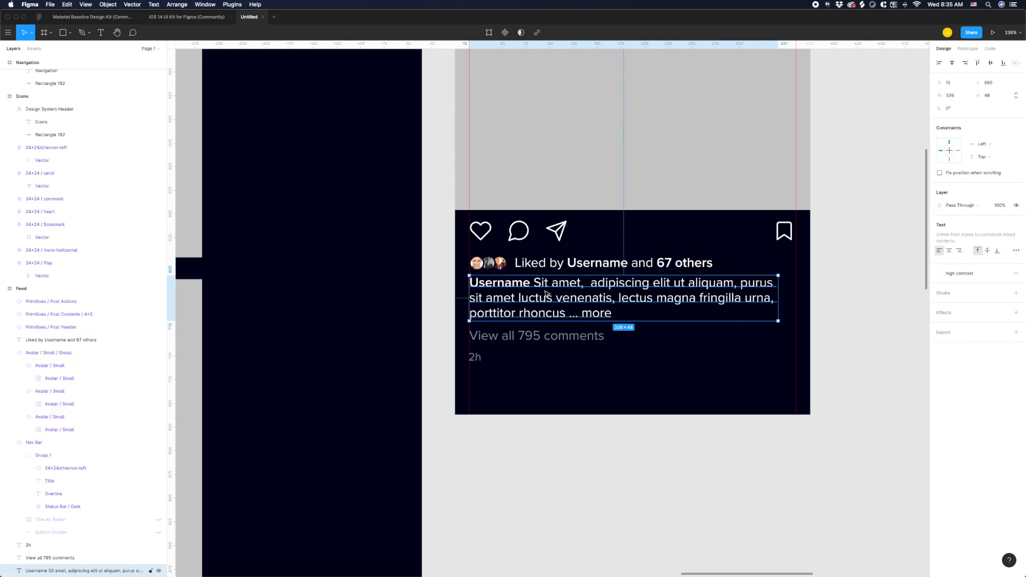
key(Up)
Combine the small avatar group and liked-by text into a horizontal auto layout frame named "Likes / Information".
click(492, 263)
shift+click(539, 264)
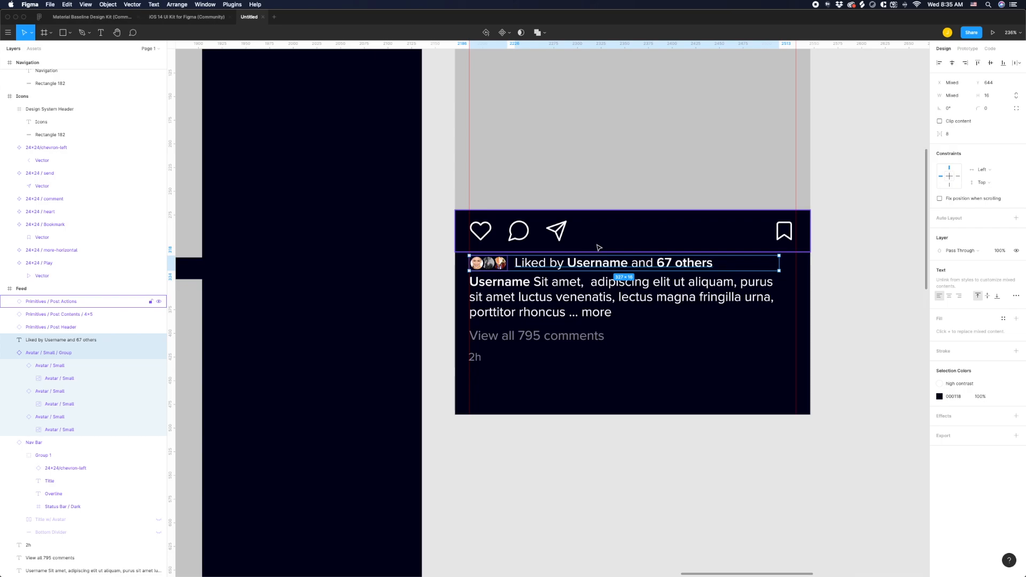
scroll(596, 256, down, 3)
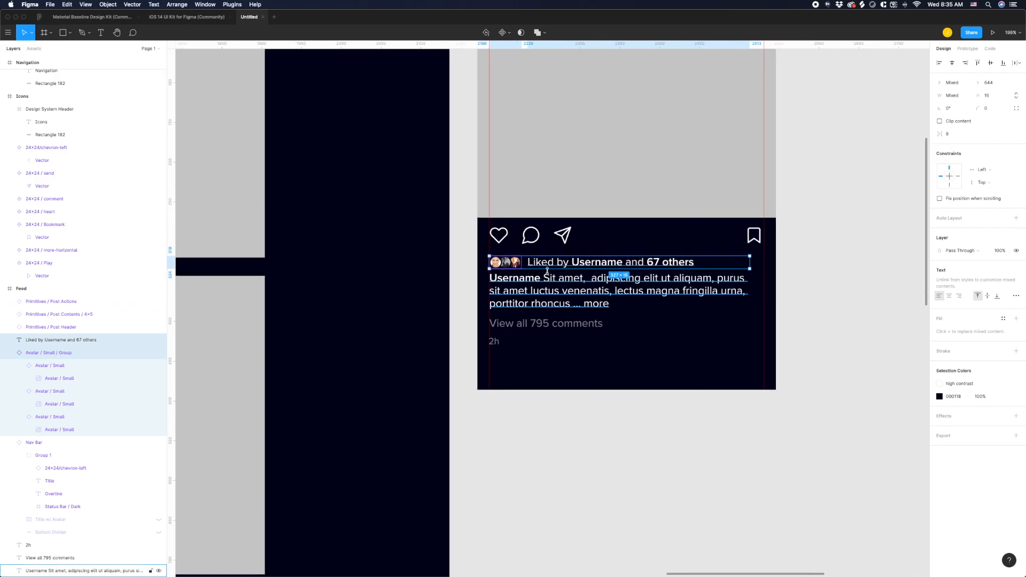
click(483, 267)
click(513, 263)
shift+click(549, 264)
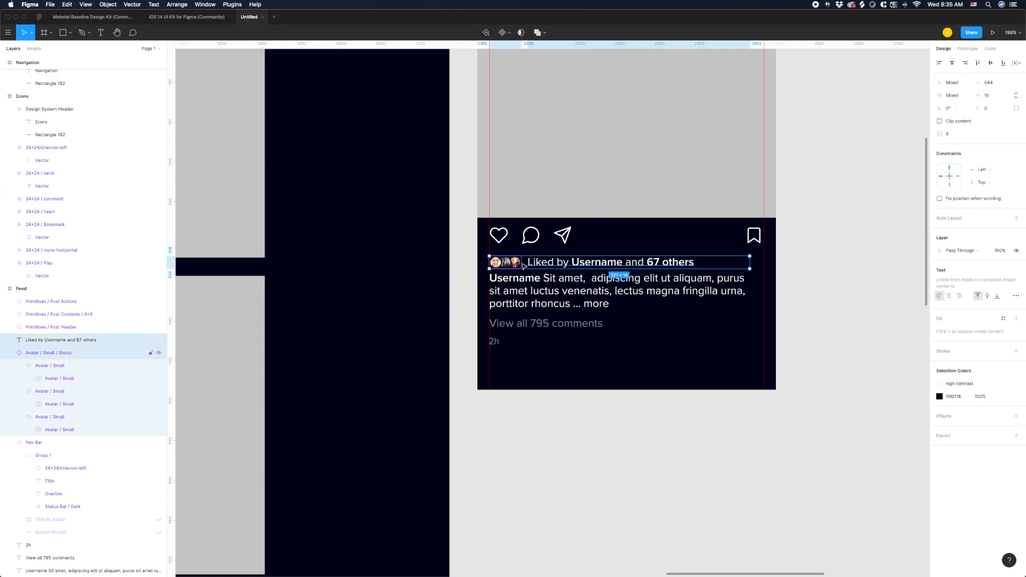
key(shift+a)
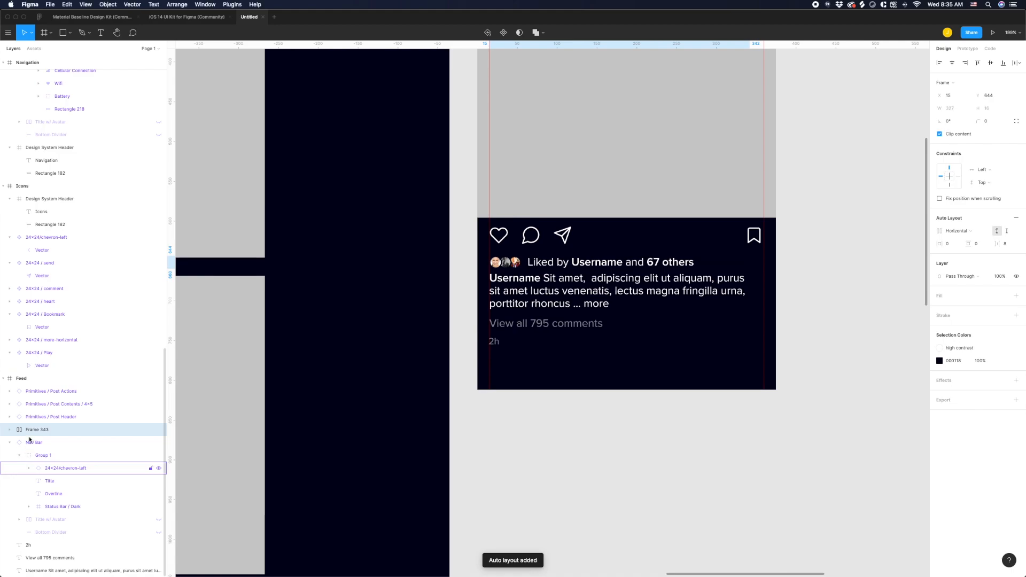
key(super+r)
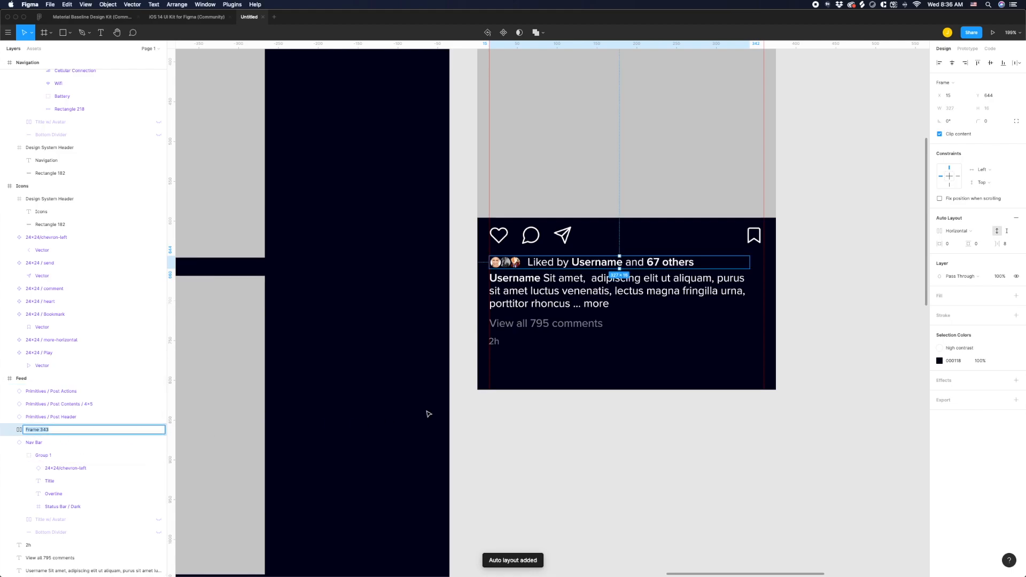
text(Likes / Information)
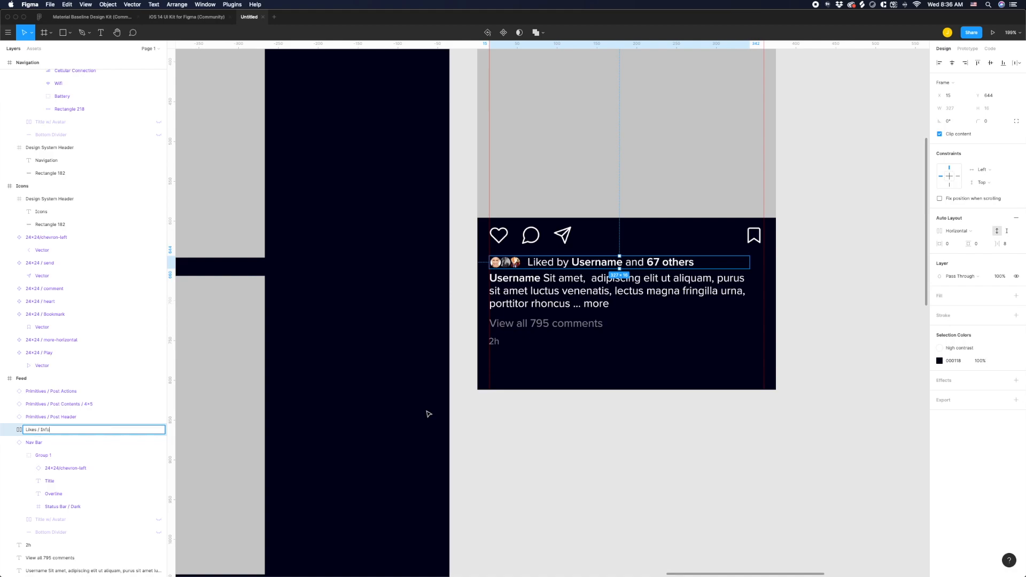
key(Return)
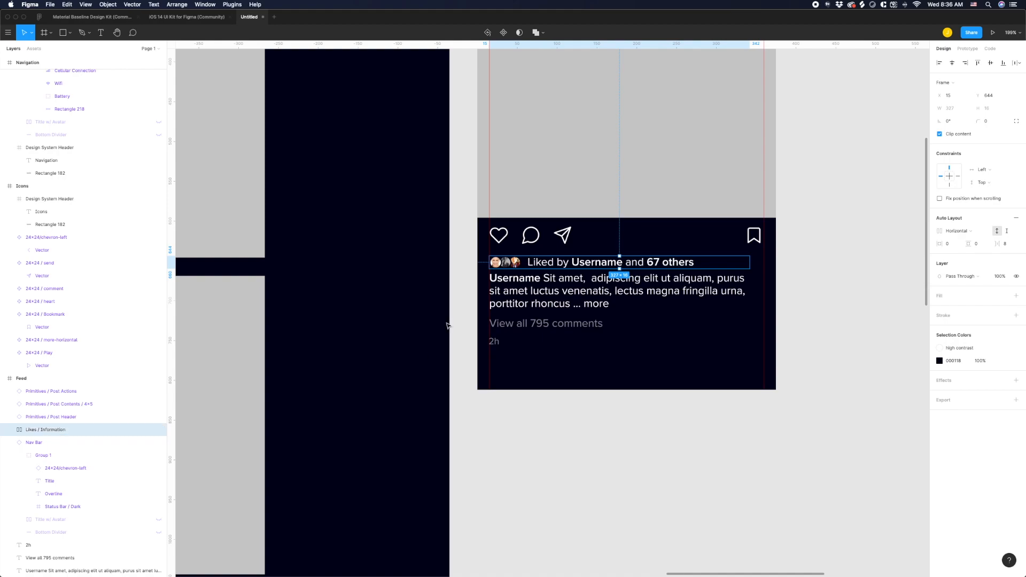
Toggle the small avatar group's visibility off and on to test how the Likes / Information row adapts.
scroll(473, 307, left, 2)
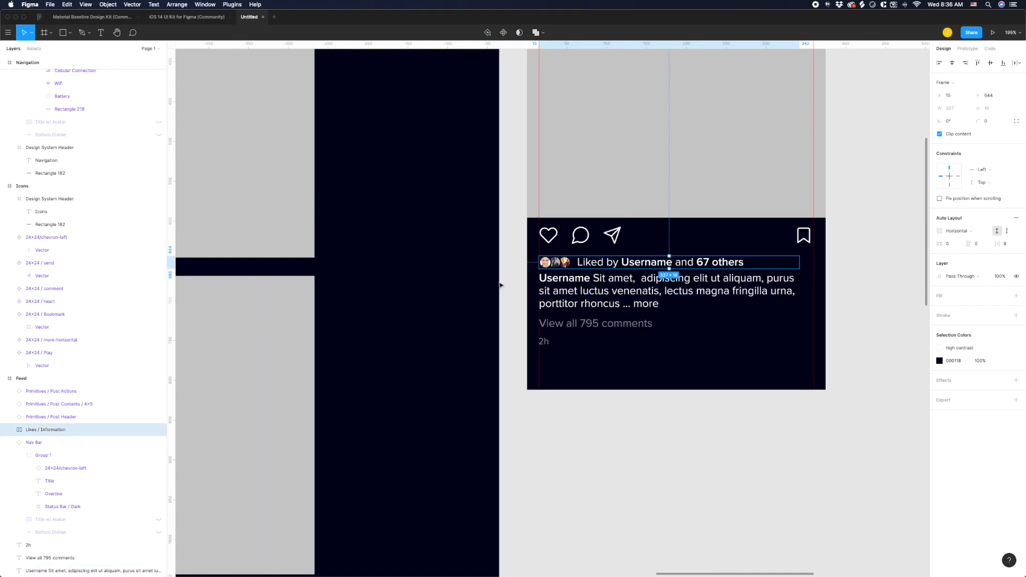
click(561, 262)
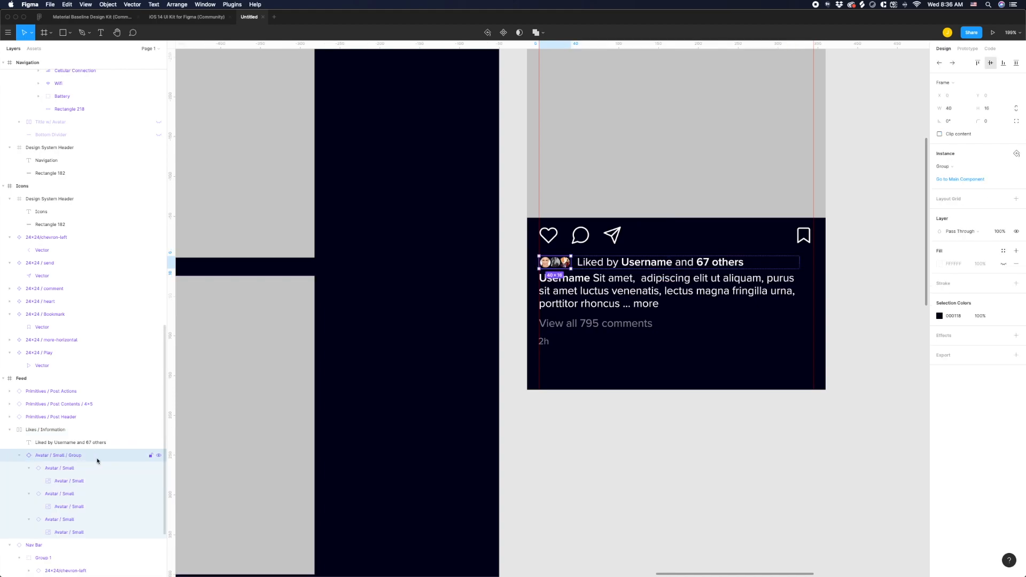
click(158, 456)
click(159, 456)
click(158, 456)
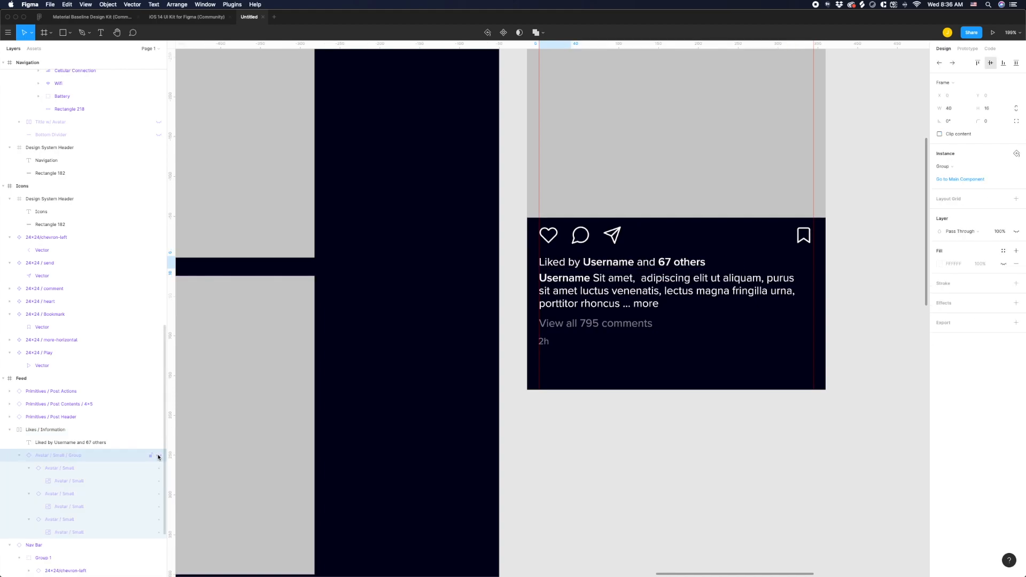
click(158, 456)
click(159, 456)
click(158, 456)
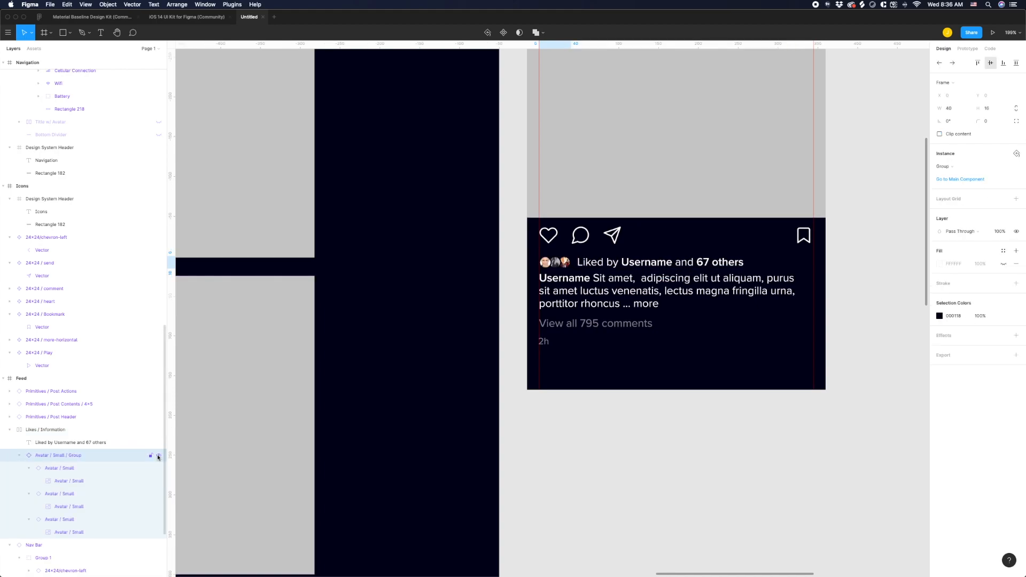
Wrap the Likes / Information row in a frame 375 px wide at x 0, and shift the row to x 15 inside it.
click(528, 261)
click(562, 248)
click(573, 265)
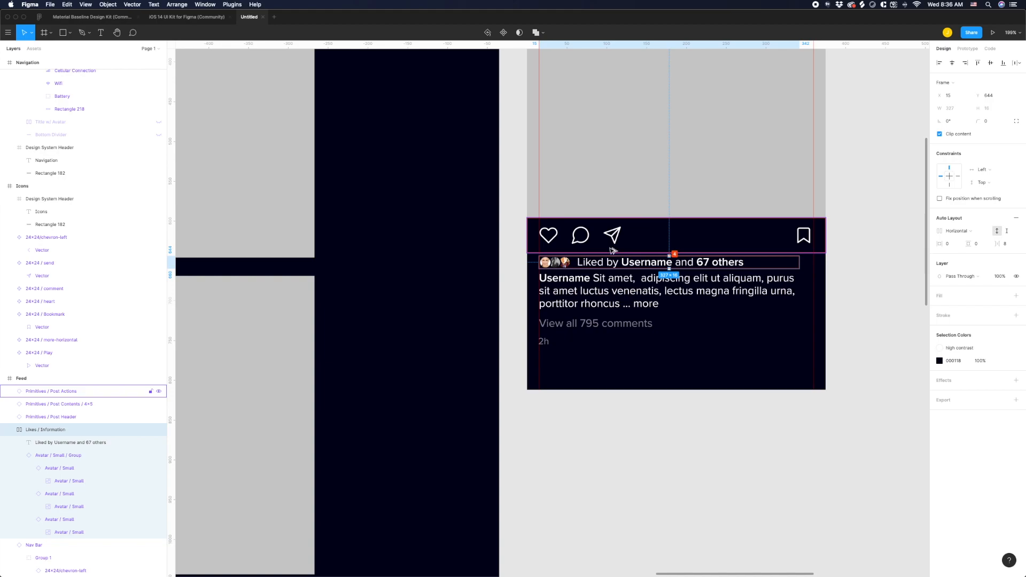
key(super+alt+g)
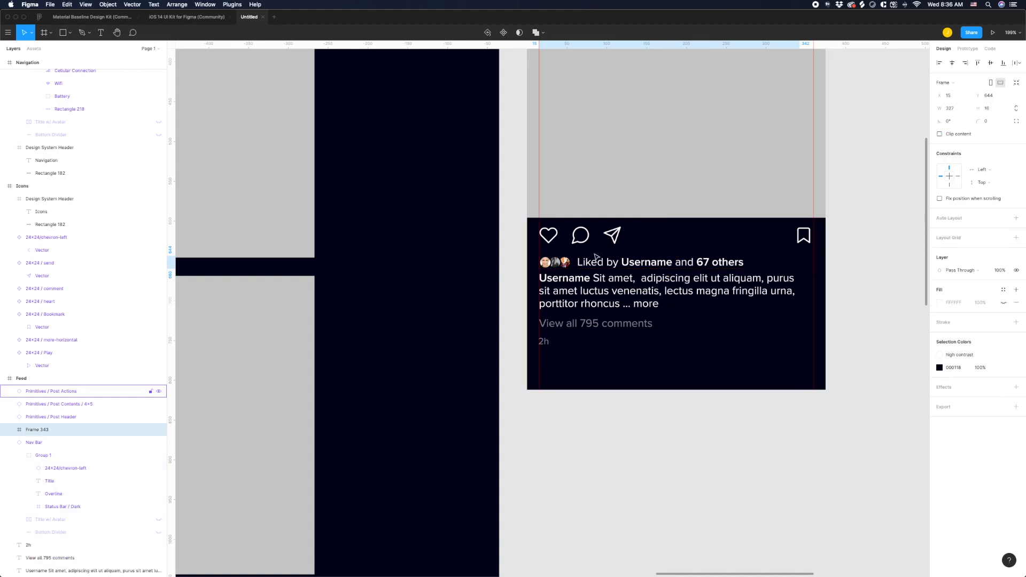
drag(532, 264, 526, 264)
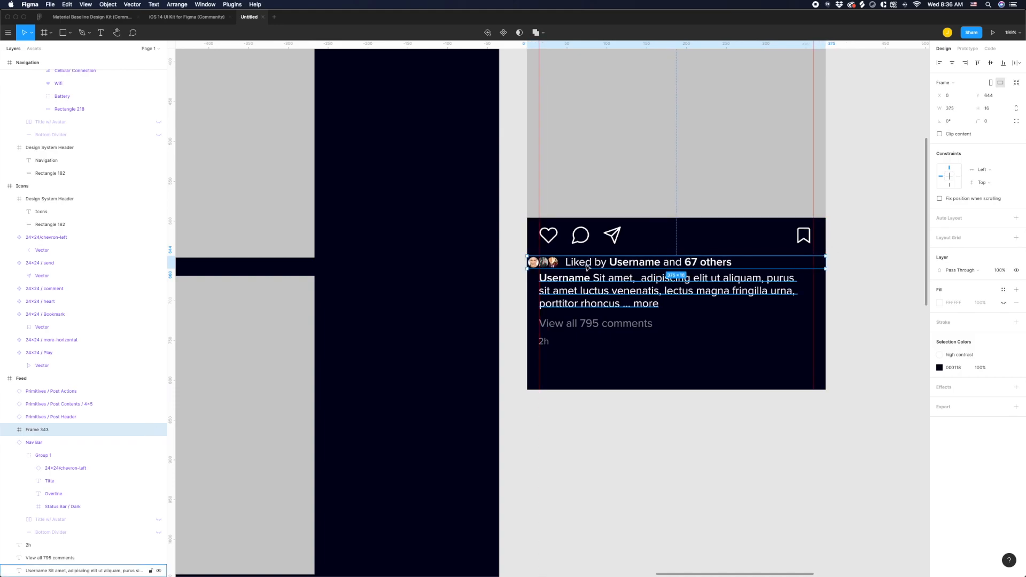
double_click(586, 263)
drag(581, 264, 593, 264)
key(Escape)
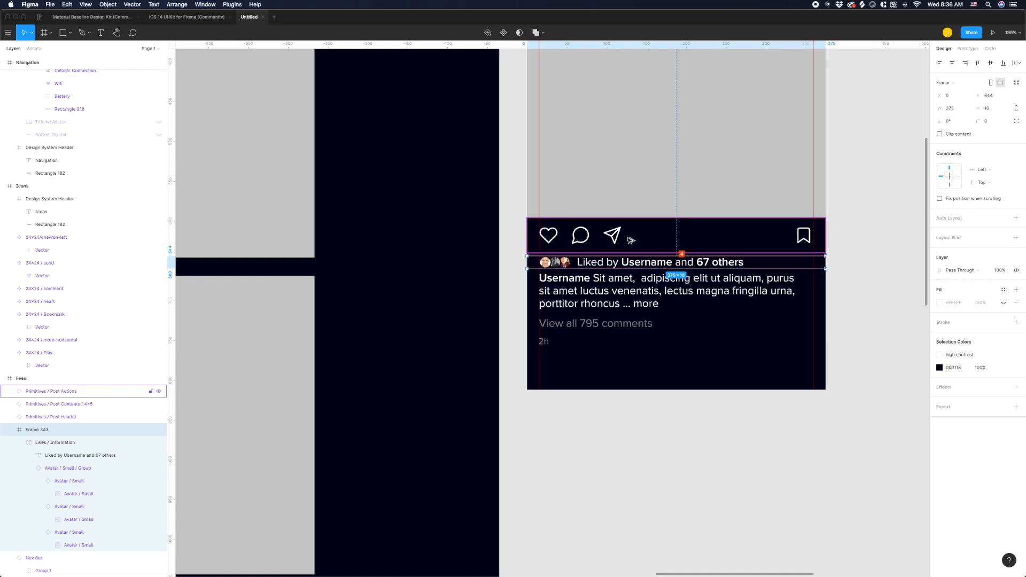
Increase the wrapper frame's height to 24 px and move it up to y 640.
scroll(650, 254, up, 3)
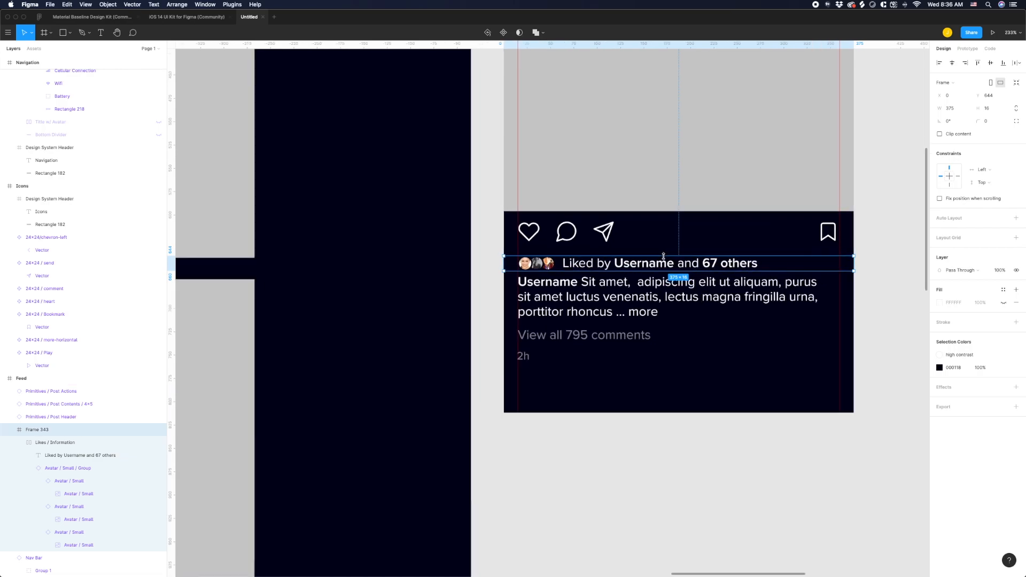
key(super+shift+Down)
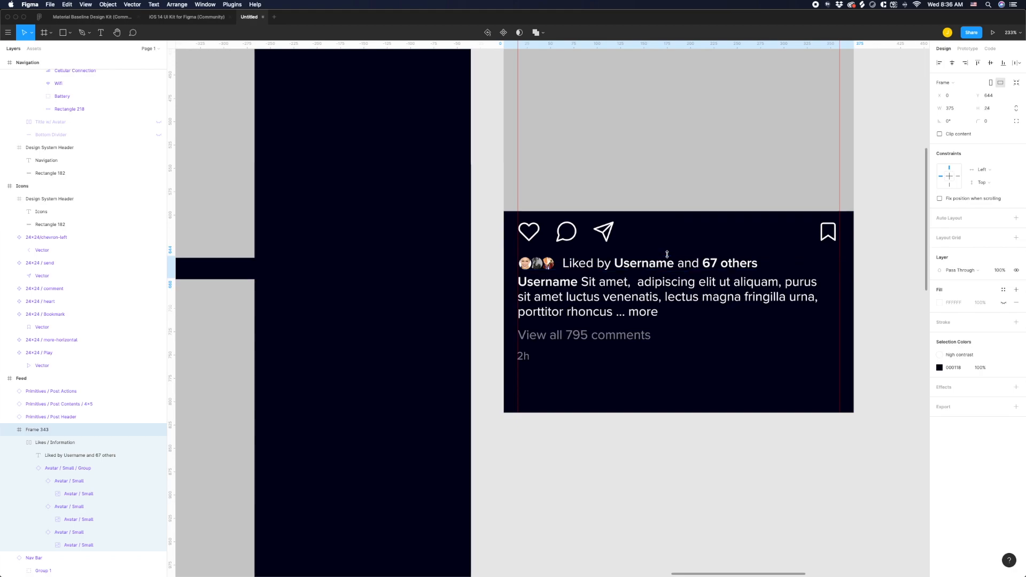
key(Up)
key(Up)
key(Up)
key(Up)
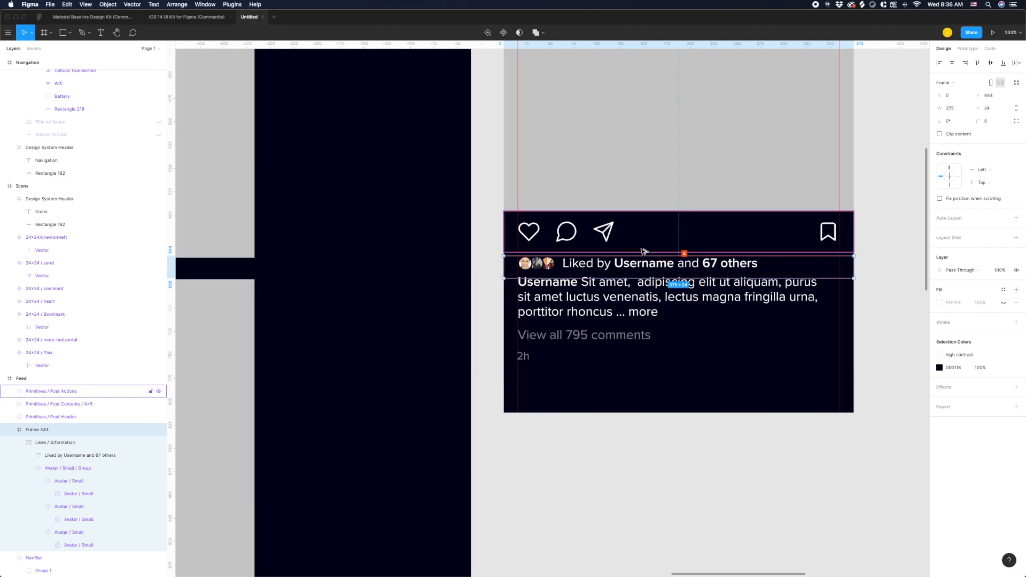
Centre the Likes / Information row vertically inside its wrapper frame.
click(606, 266)
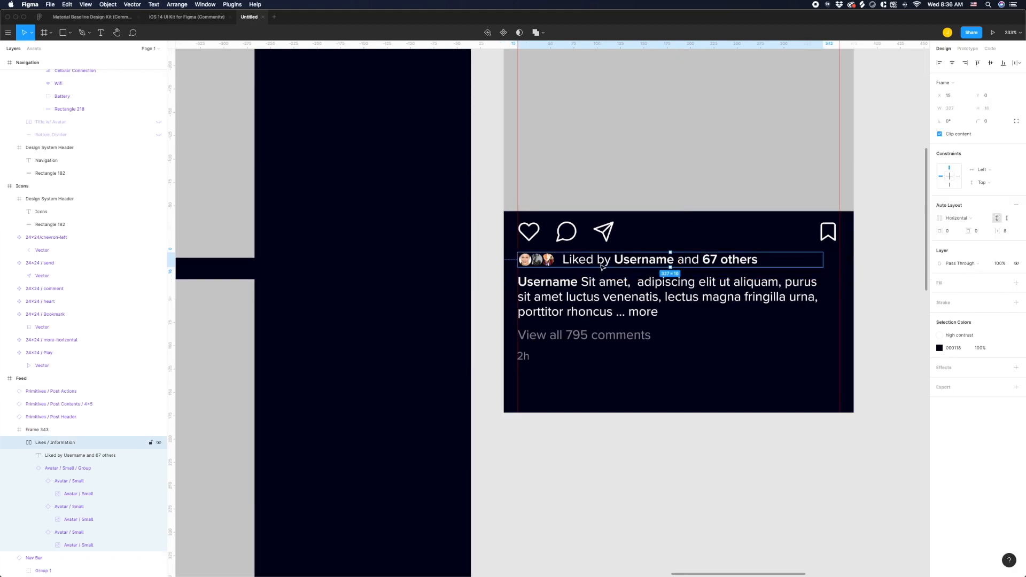
click(990, 62)
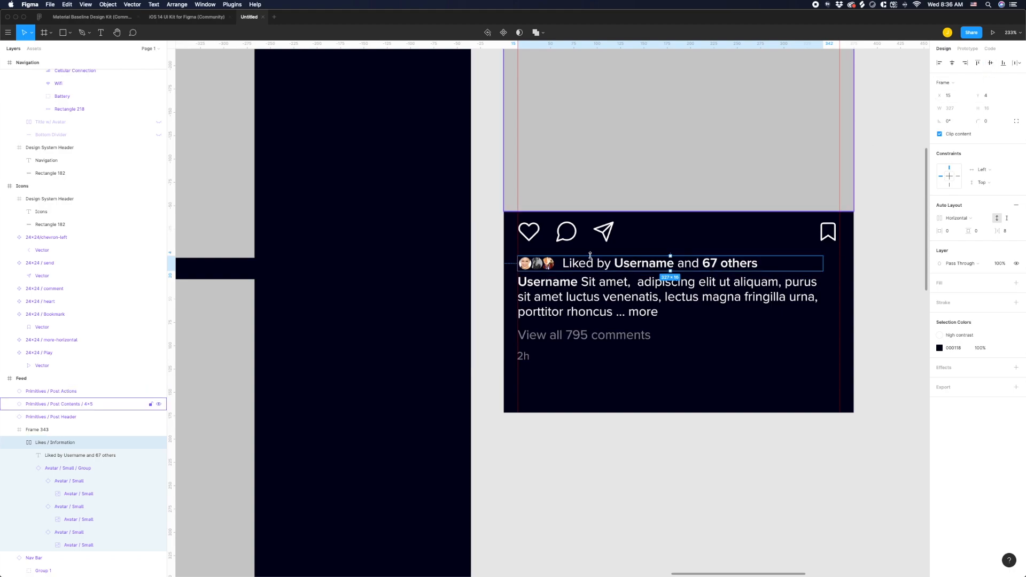
click(488, 266)
click(512, 266)
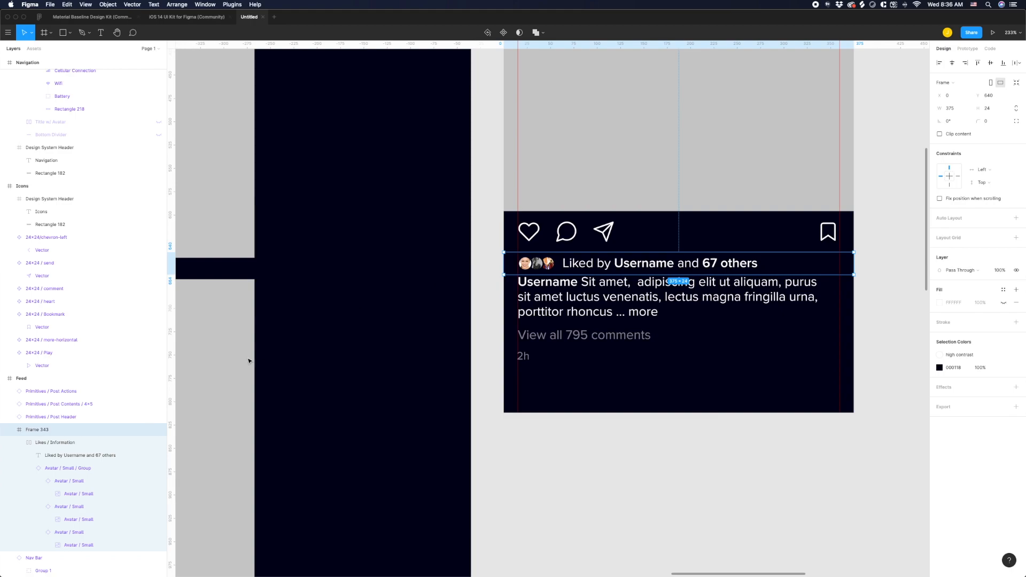
Rename the wrapper frame "Primitives / Likes / Information" and turn it into a component.
double_click(70, 429)
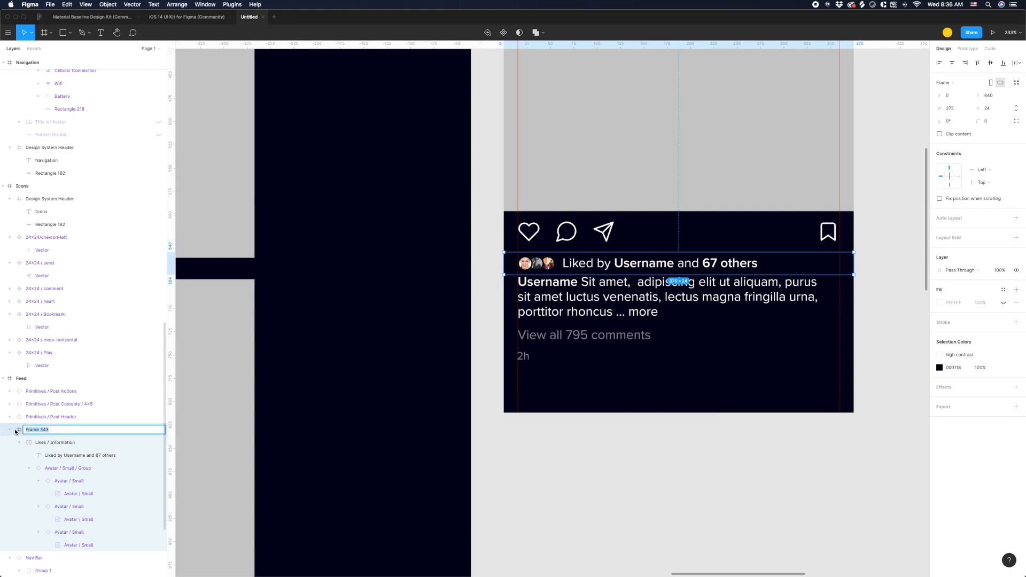
double_click(38, 443)
key(ctrl+c)
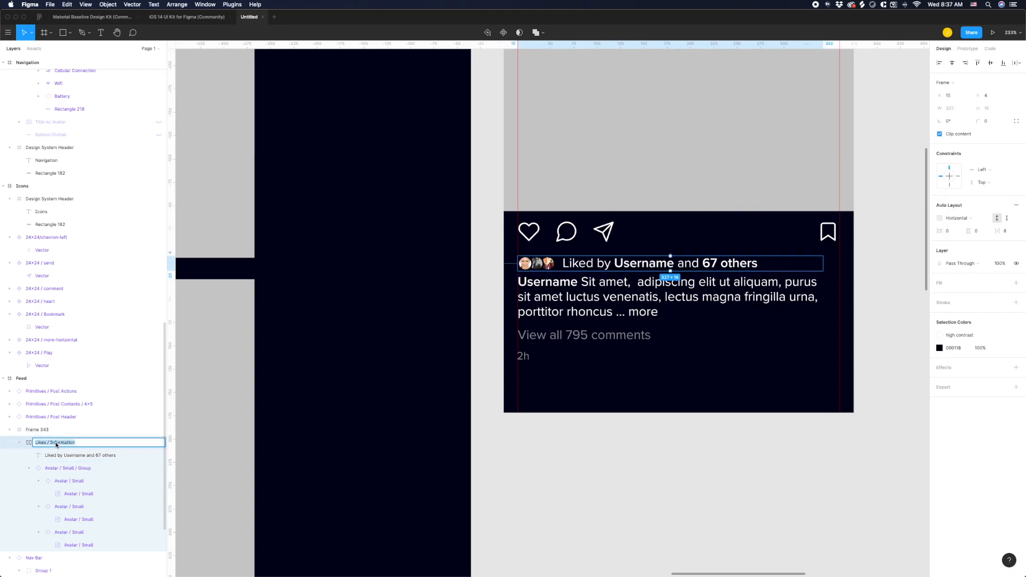
double_click(38, 429)
key(ctrl+v)
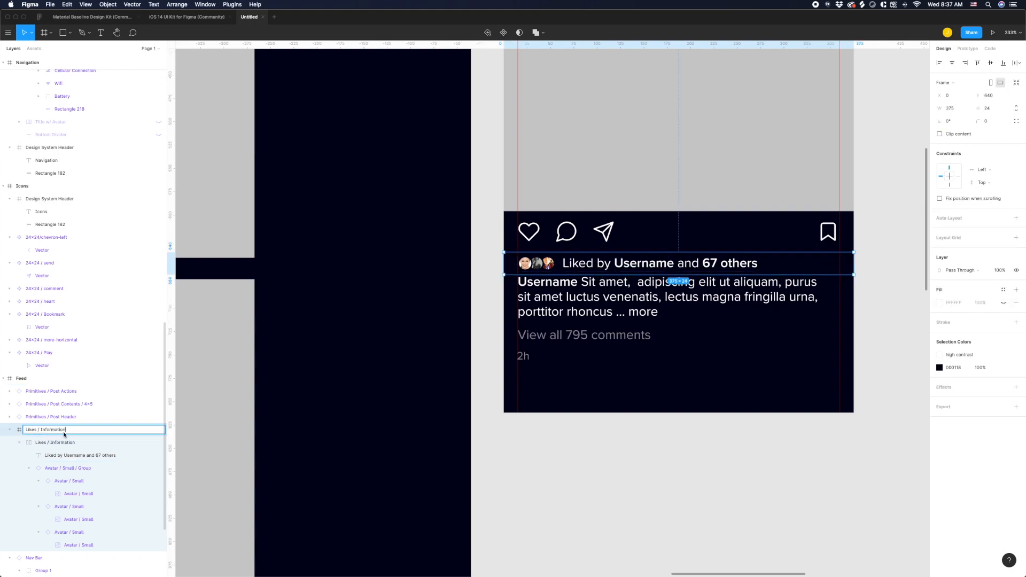
key(Return)
double_click(34, 432)
click(34, 433)
text(Primityiv)
text(ves )
text(/)
key(Return)
key(super+alt+k)
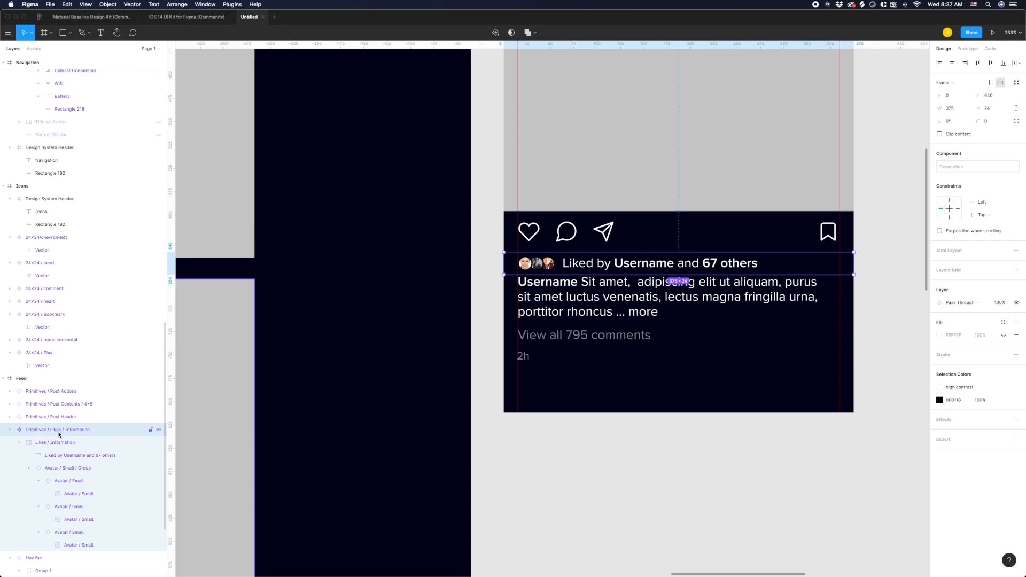
Move the Likes / Information main component into the Posts frame below the action icons, at x 39, y 1392.
ctrl+scroll(566, 291, down, 10)
scroll(594, 265, down, 3)
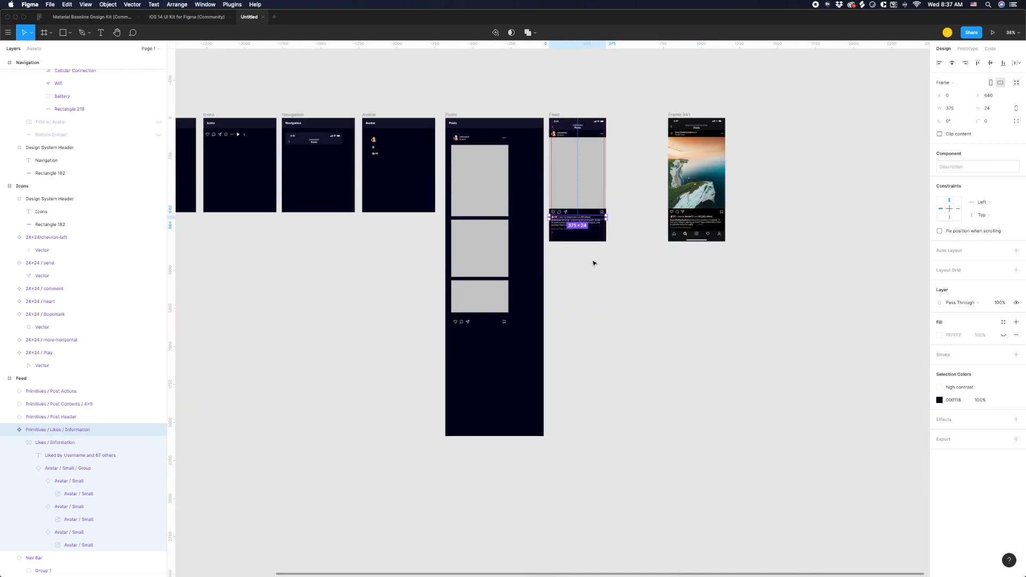
drag(595, 220, 458, 330)
ctrl+scroll(466, 336, up, 5)
ctrl+scroll(465, 336, up, 4)
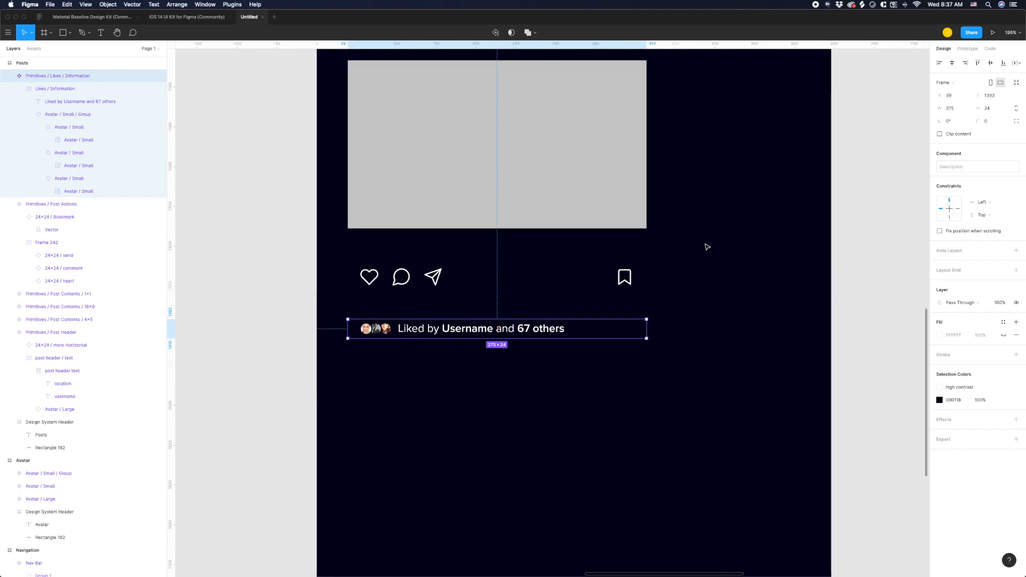
Place an instance of the Likes / Information component in Feed below the action icons at x 0, y 640.
ctrl+scroll(700, 245, down, 4)
scroll(669, 245, up, 4)
scroll(669, 244, right, 4)
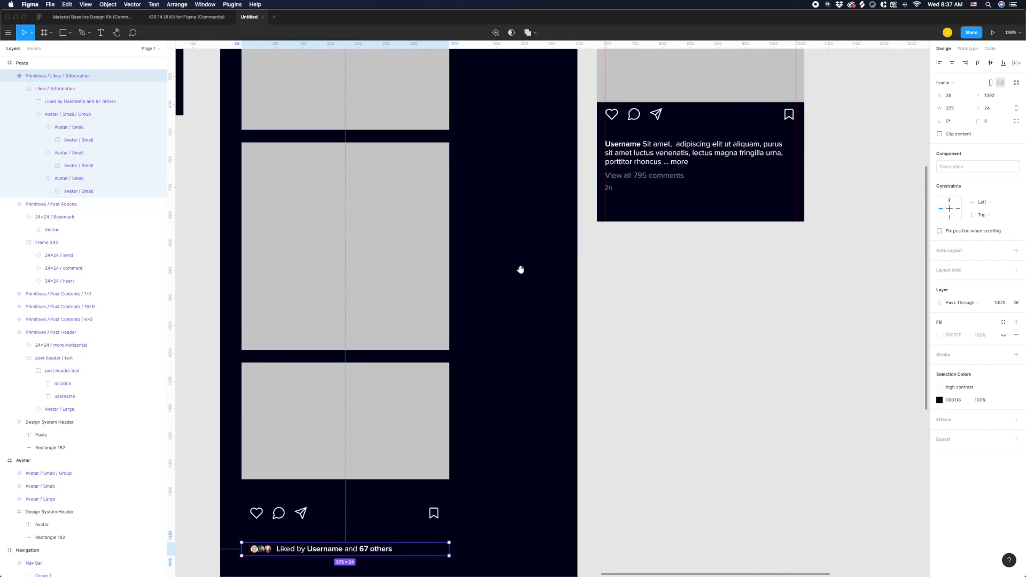
alt+drag(314, 507, 619, 76)
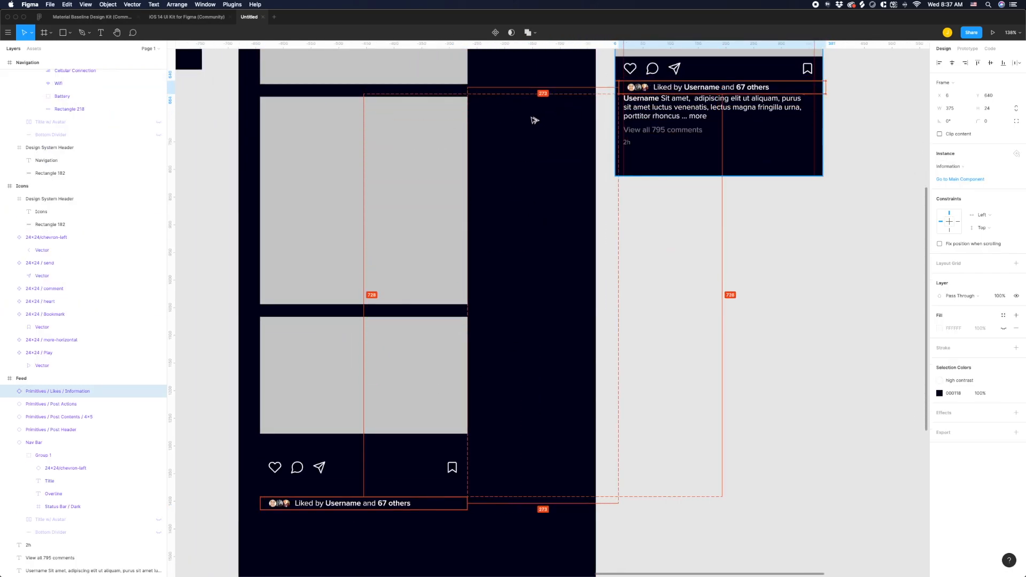
ctrl+scroll(531, 160, up, 5)
drag(531, 159, 517, 157)
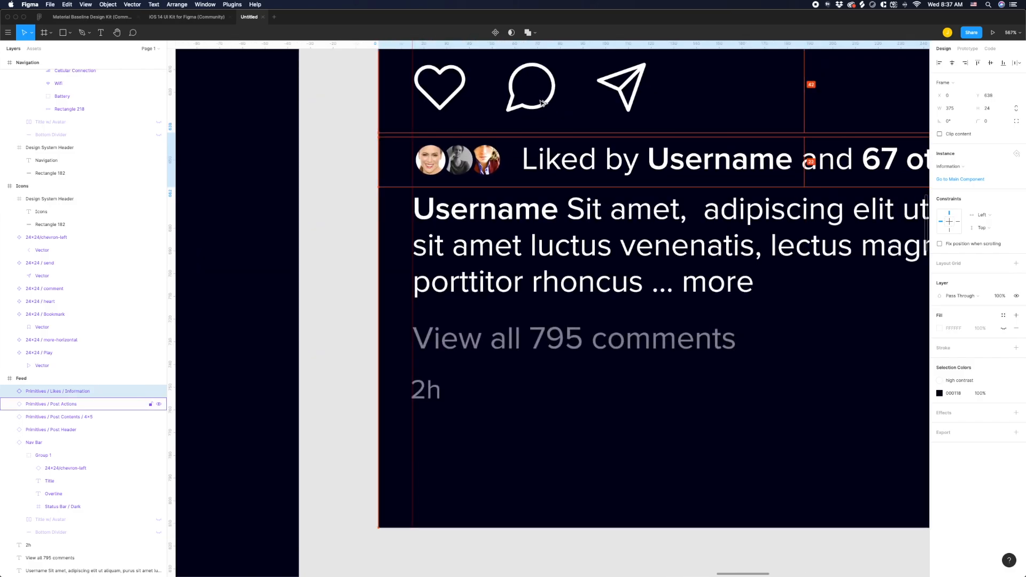
key(Down)
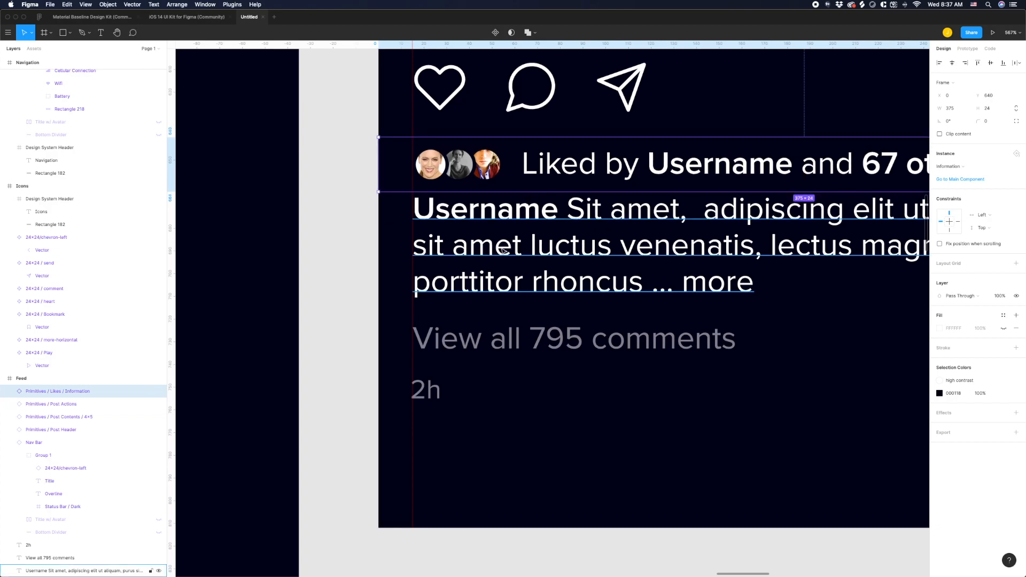
Move the caption text down to y 668 and the "View all 795 comments" text up to y 720.
click(804, 203)
scroll(745, 338, down, 2)
scroll(529, 247, right, 3)
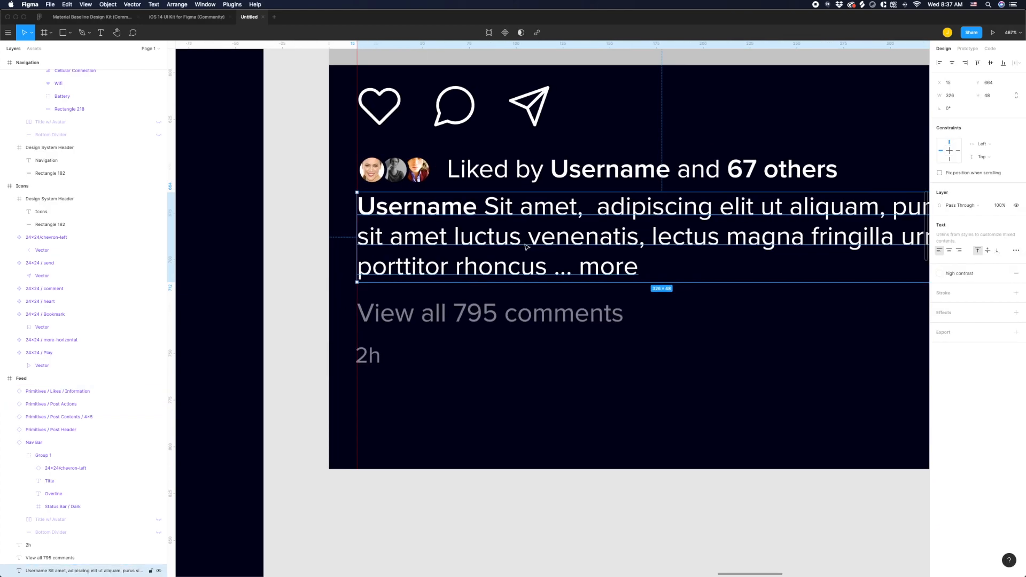
key(Down)
key(Down)
key(Down)
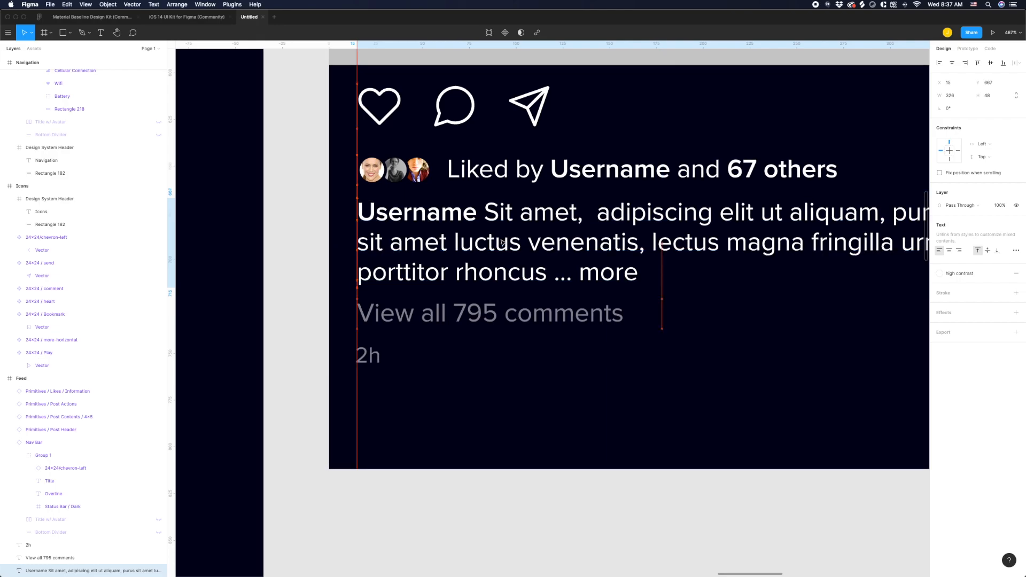
key(Down)
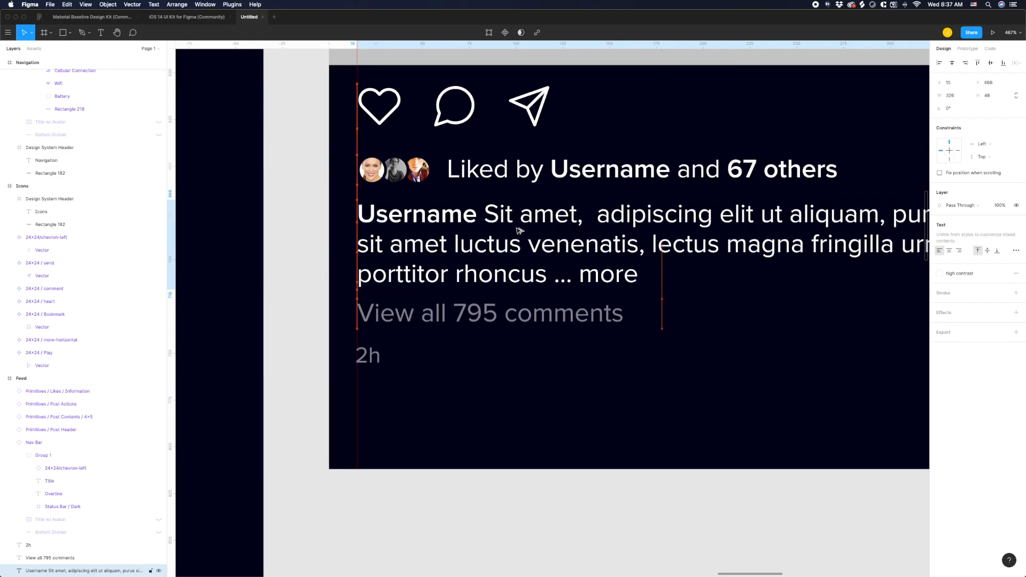
click(543, 313)
key(Up)
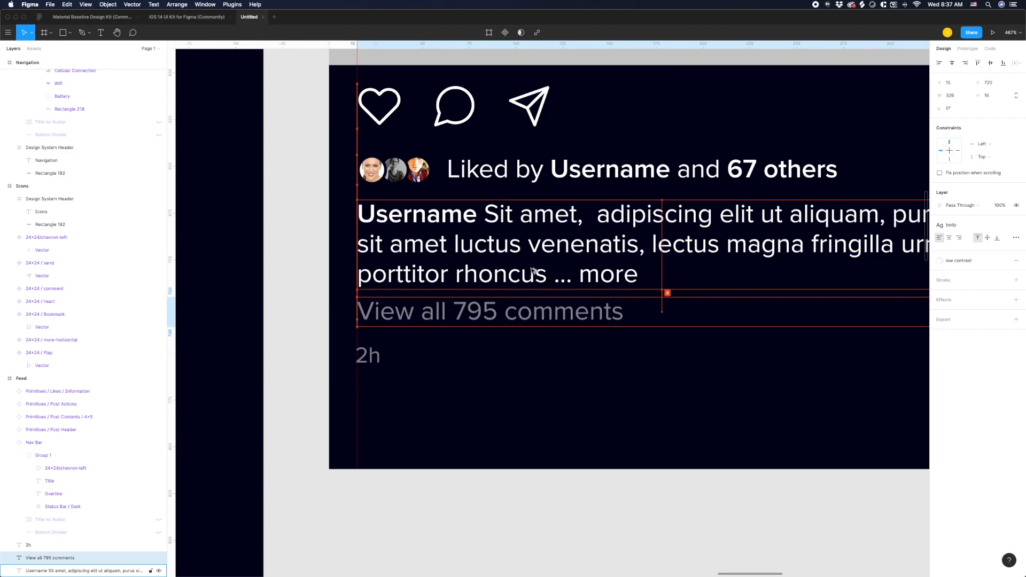
Move the "2h" timestamp text in Feed up to y 740, closer to the comments text.
click(376, 355)
key(Up)
key(Up)
key(Up)
key(Up)
key(Up)
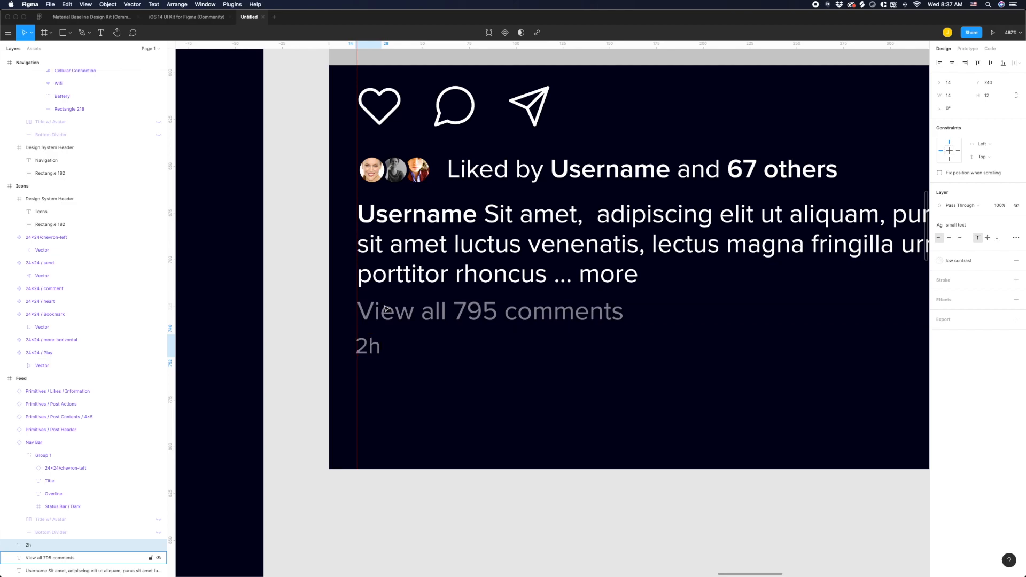
scroll(387, 311, down, 5)
scroll(430, 227, down, 3)
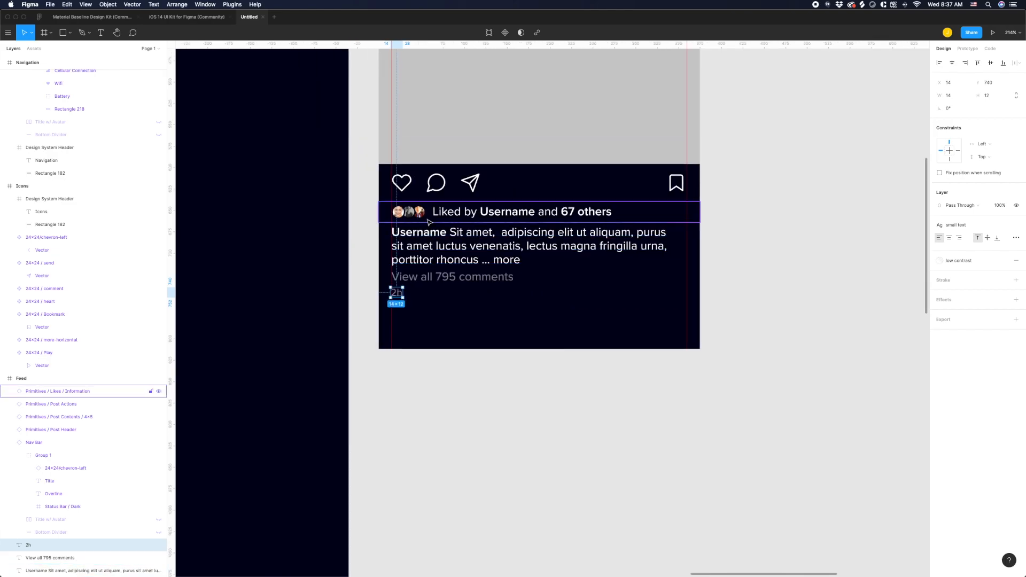
click(421, 238)
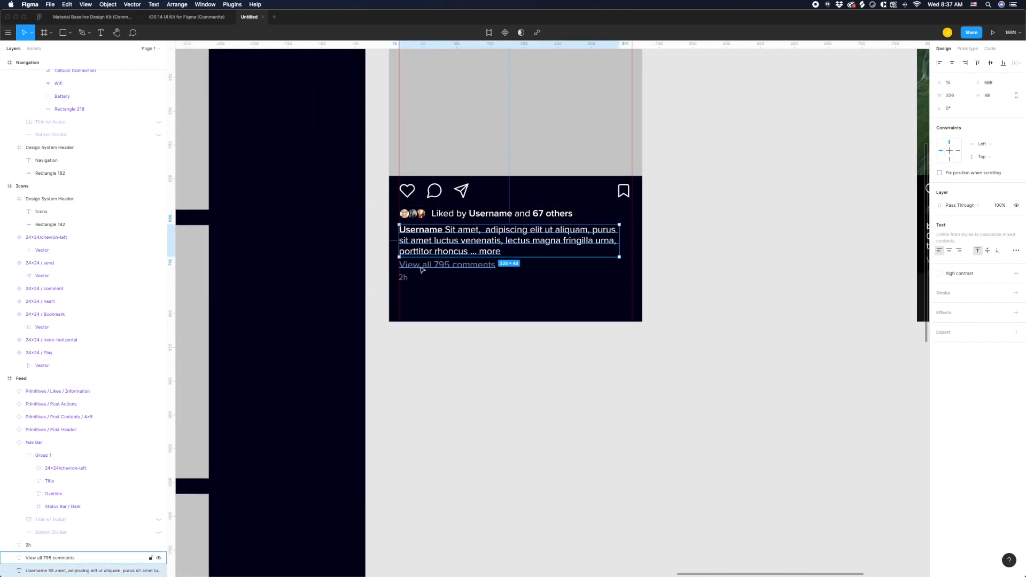
click(422, 267)
click(406, 279)
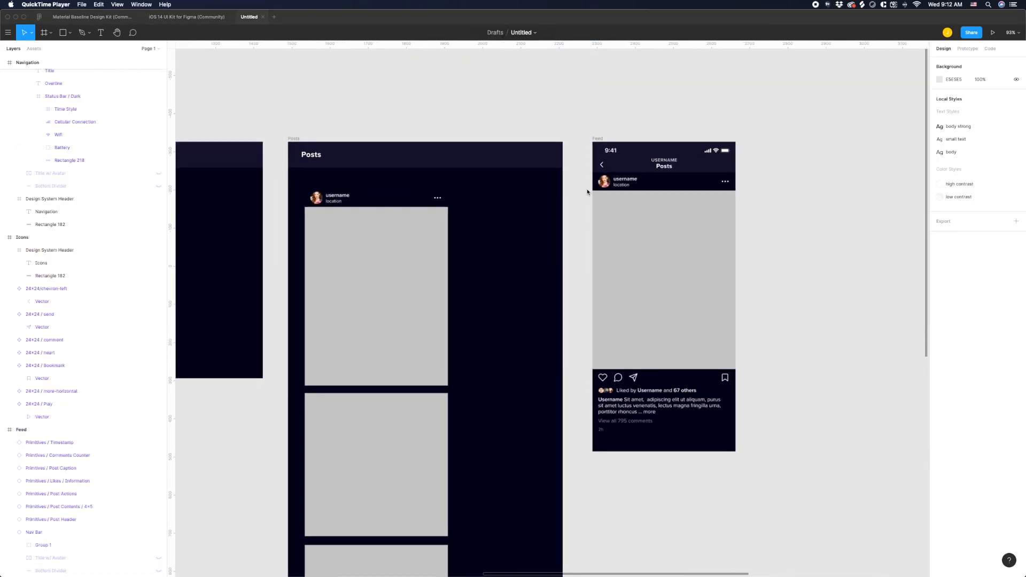
Examine the likes, caption, comments counter and timestamp instances in Feed and the matching primitive main components in Posts.
scroll(586, 188, right, 3)
scroll(572, 209, up, 2)
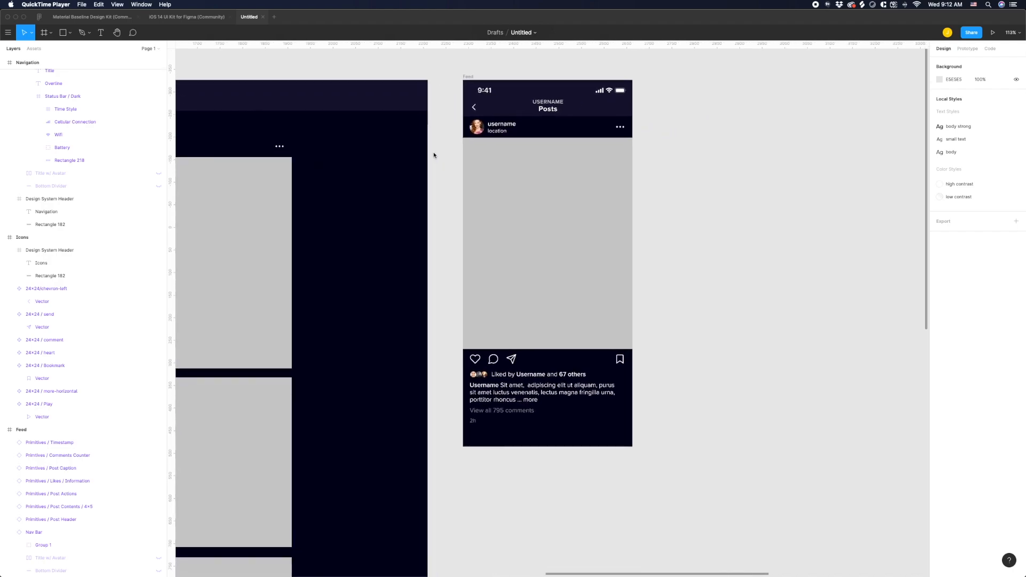
click(485, 368)
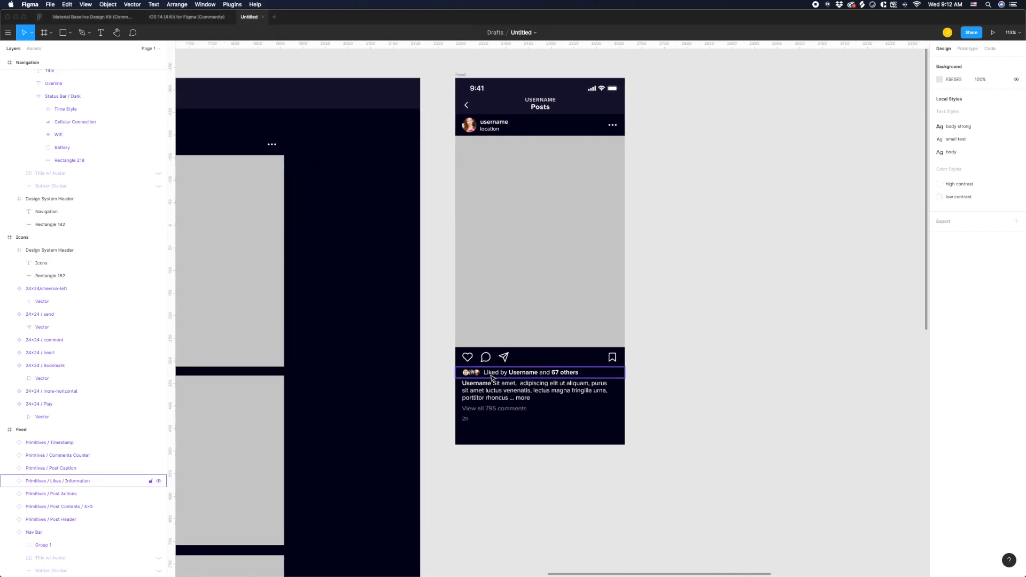
click(490, 376)
click(489, 387)
click(484, 408)
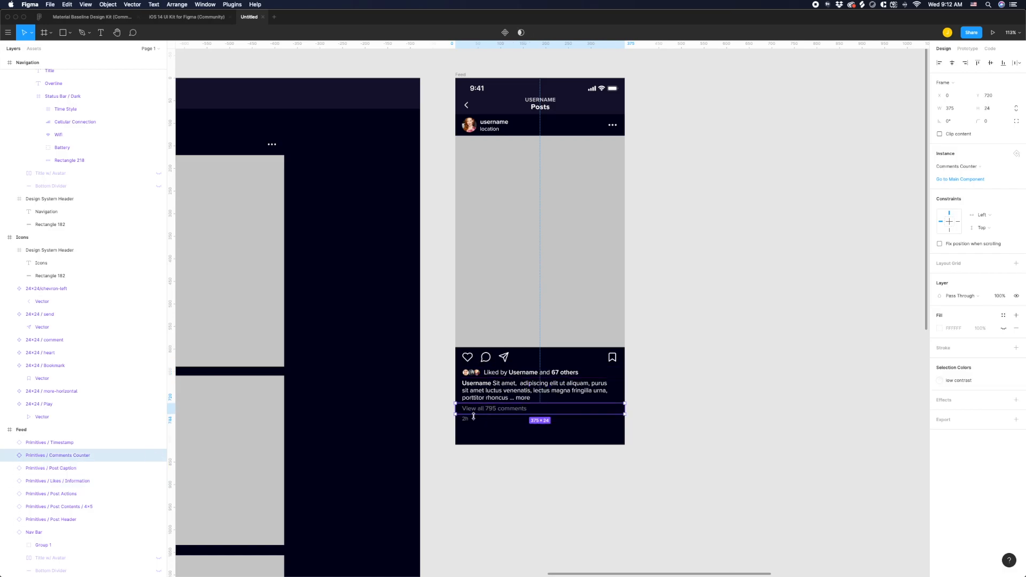
click(474, 421)
scroll(361, 390, down, 5)
scroll(534, 225, left, 3)
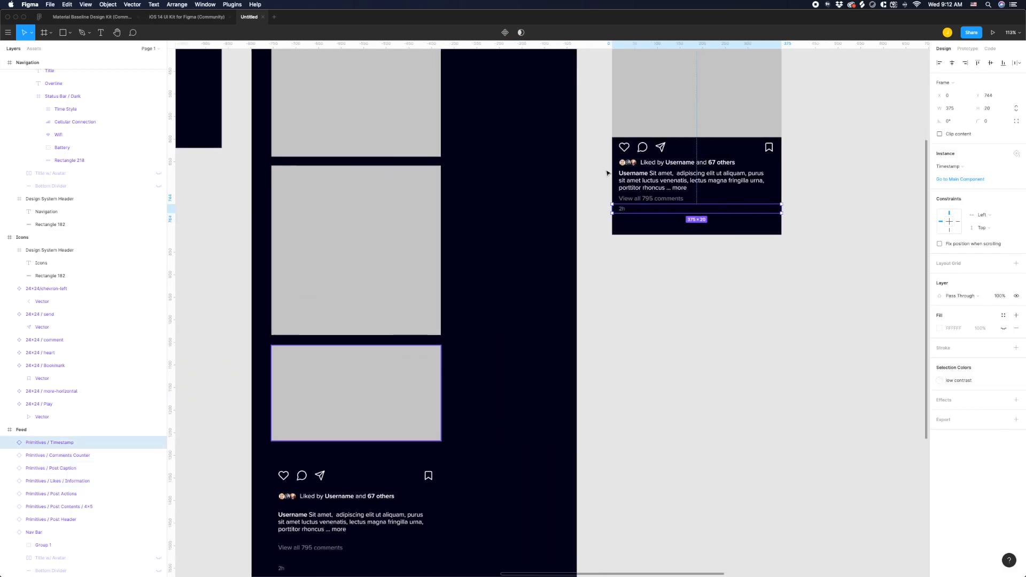
scroll(483, 358, down, 1)
scroll(482, 358, down, 1)
click(300, 416)
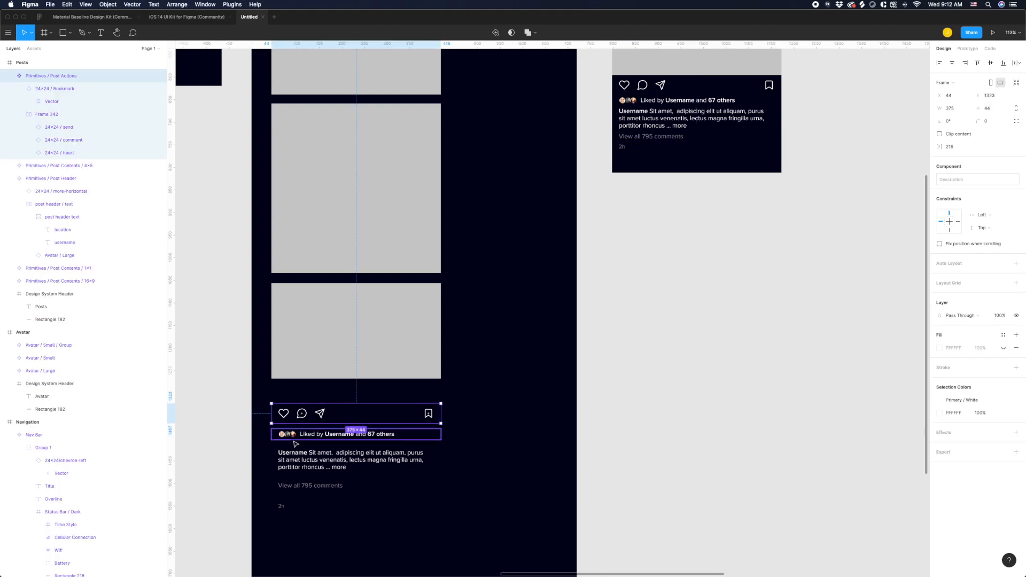
click(295, 439)
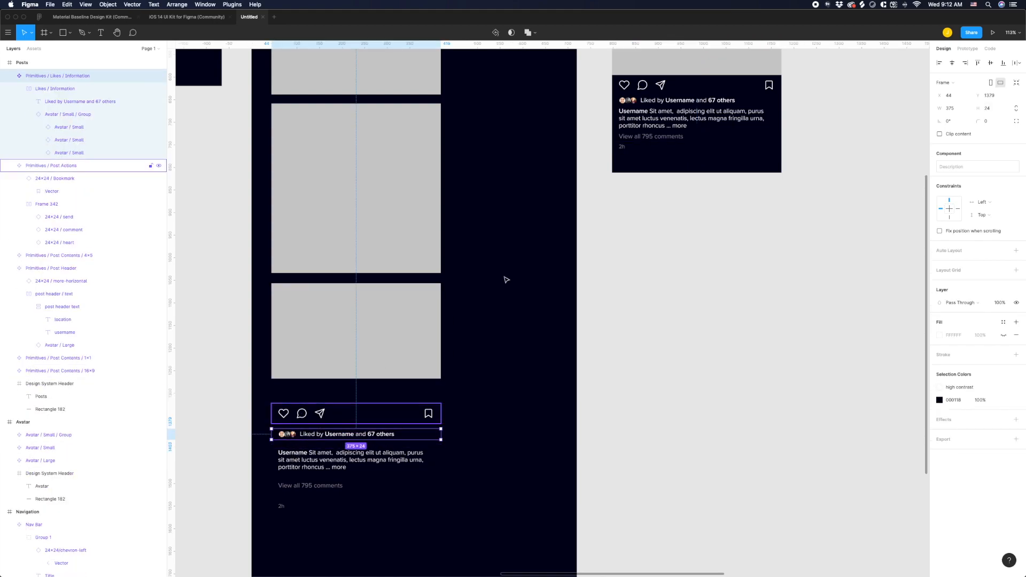
scroll(583, 207, up, 1)
scroll(739, 206, up, 1)
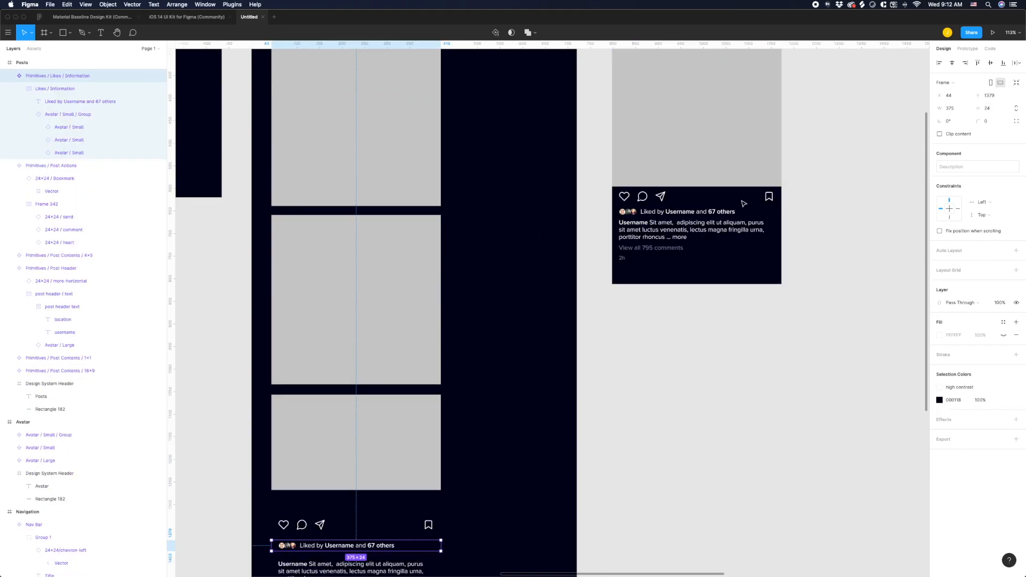
scroll(739, 206, up, 2)
scroll(739, 207, up, 1)
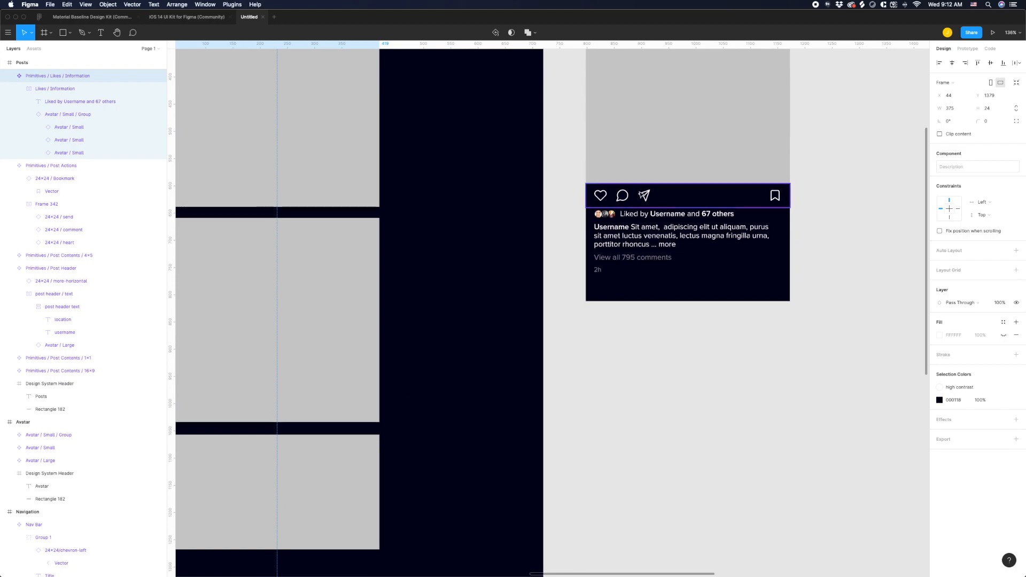
Wrap the actions, likes, caption, comments counter and timestamp instances in Feed in a vertical auto layout frame named "Primitives / Post Footer".
click(570, 199)
drag(565, 189, 805, 273)
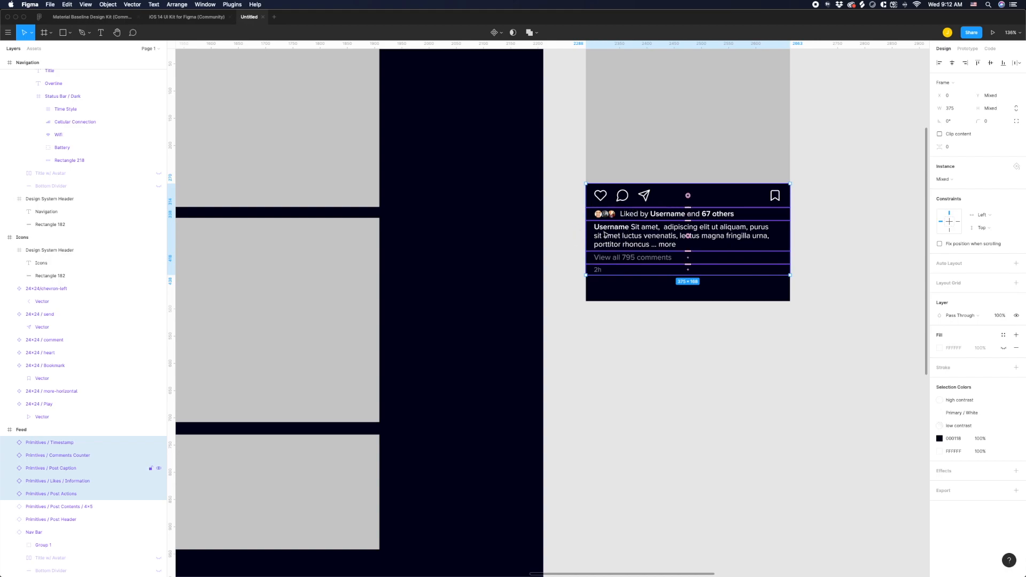
key(shift+a)
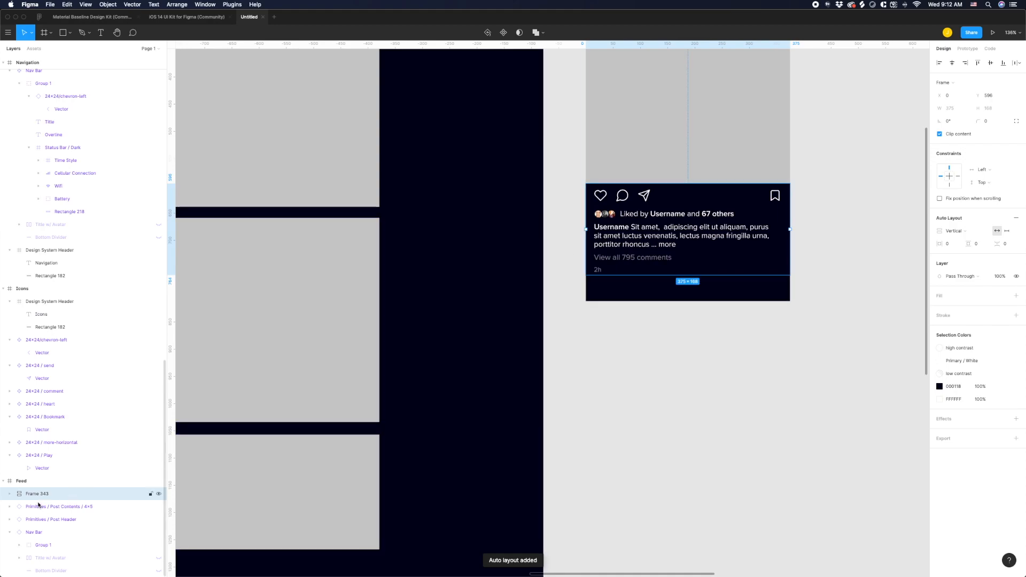
double_click(48, 496)
text(PO)
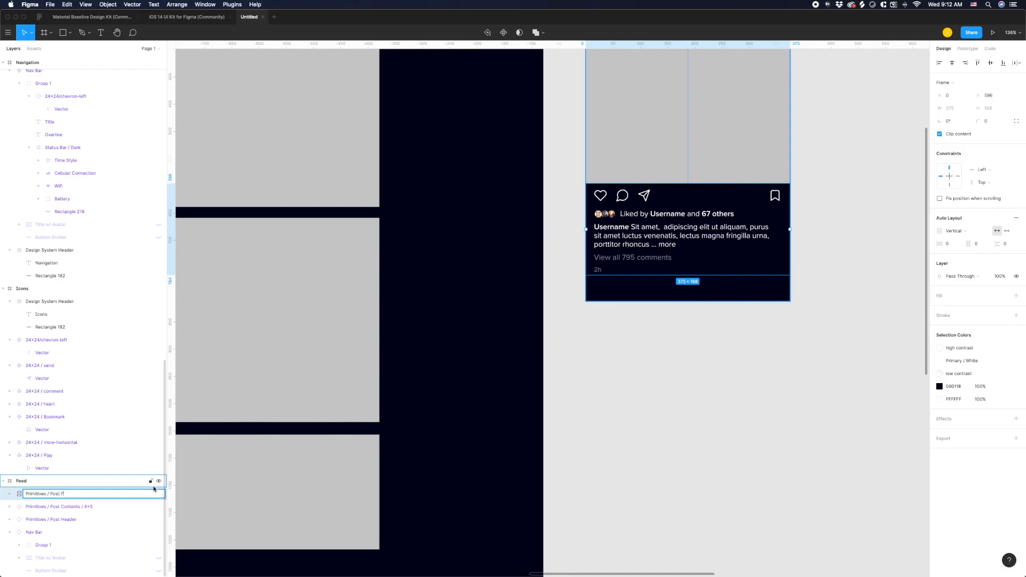
text(er)
key(Return)
Turn the Post Footer frame into a component kept in Posts below the timestamp primitive, with an instance under the post contents in Feed.
scroll(266, 304, down, 4)
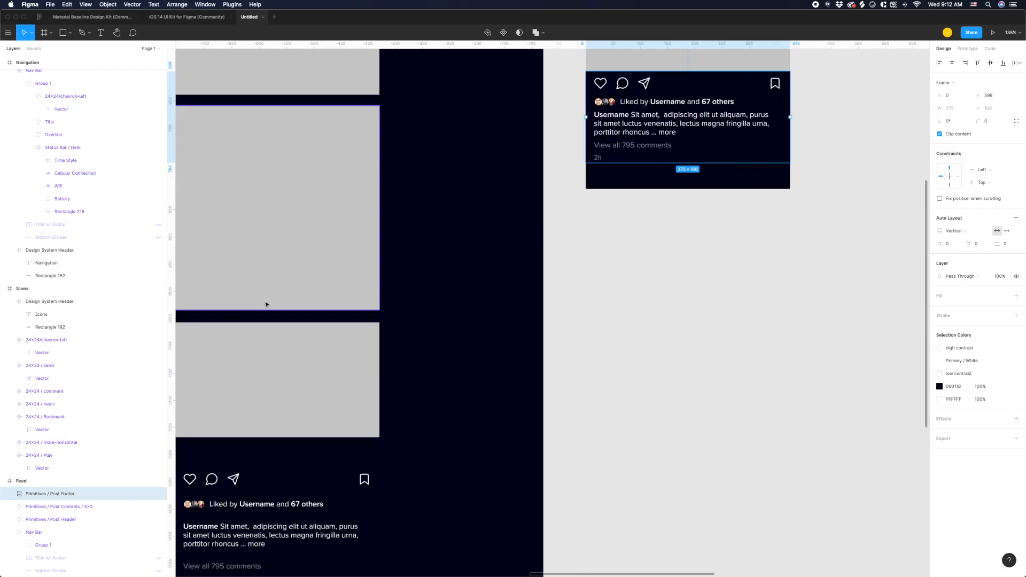
scroll(268, 303, down, 2)
key(super+alt+k)
scroll(454, 143, down, 4)
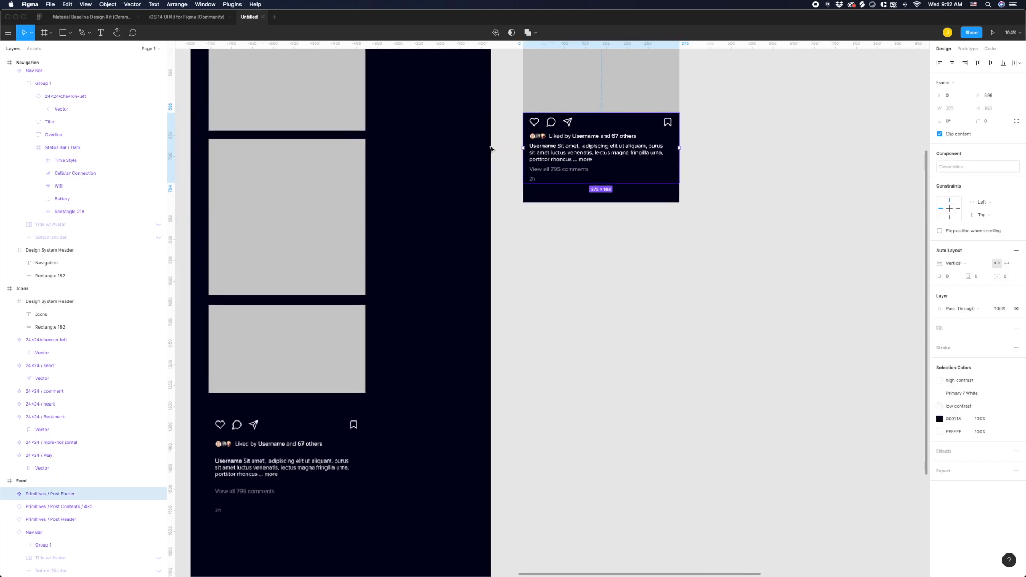
drag(539, 151, 332, 413)
drag(552, 203, 552, 157)
Select all primitive components in the Posts frame and align their left edges at x 24.
click(693, 144)
drag(683, 161, 780, 249)
drag(515, 528, 384, 99)
click(942, 64)
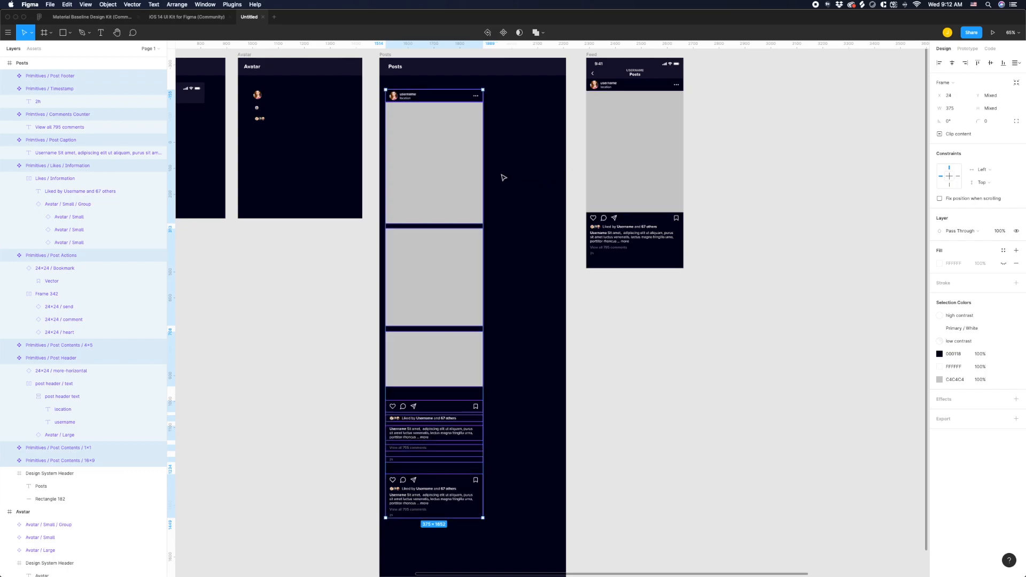
Move the Feed frame further right and widen the Posts frame to about 1647.
scroll(505, 176, down, 1)
drag(588, 68, 825, 68)
click(555, 211)
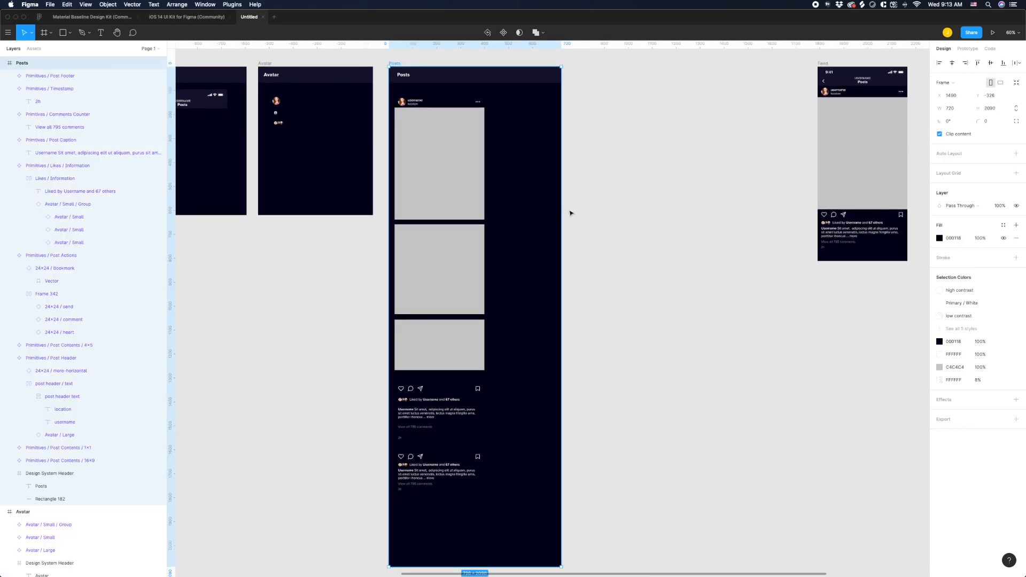
drag(561, 211, 782, 226)
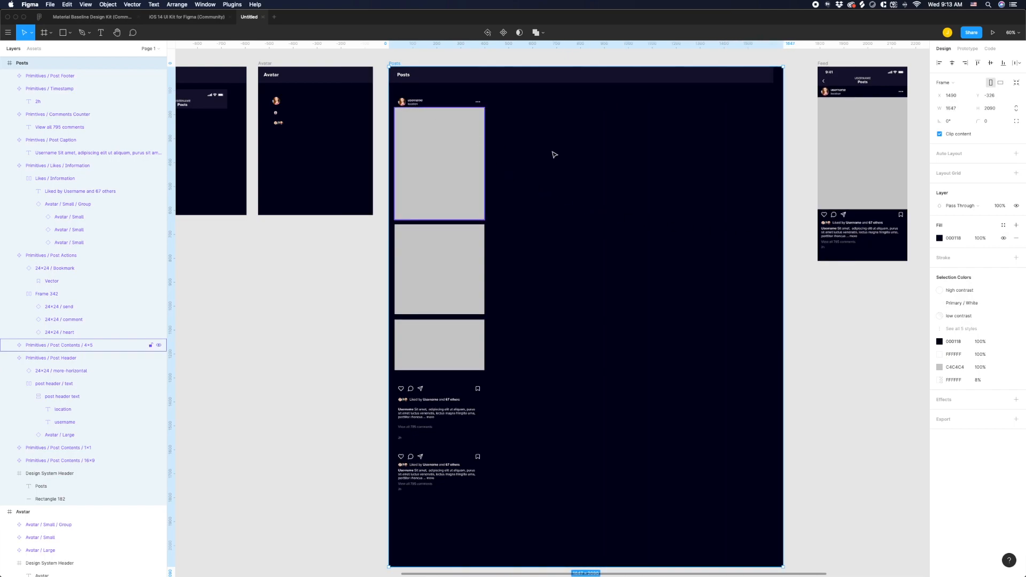
Move all post primitives to the right side of Posts at x 1162 and stretch the Posts header across the frame's full width.
click(584, 451)
drag(550, 496, 394, 103)
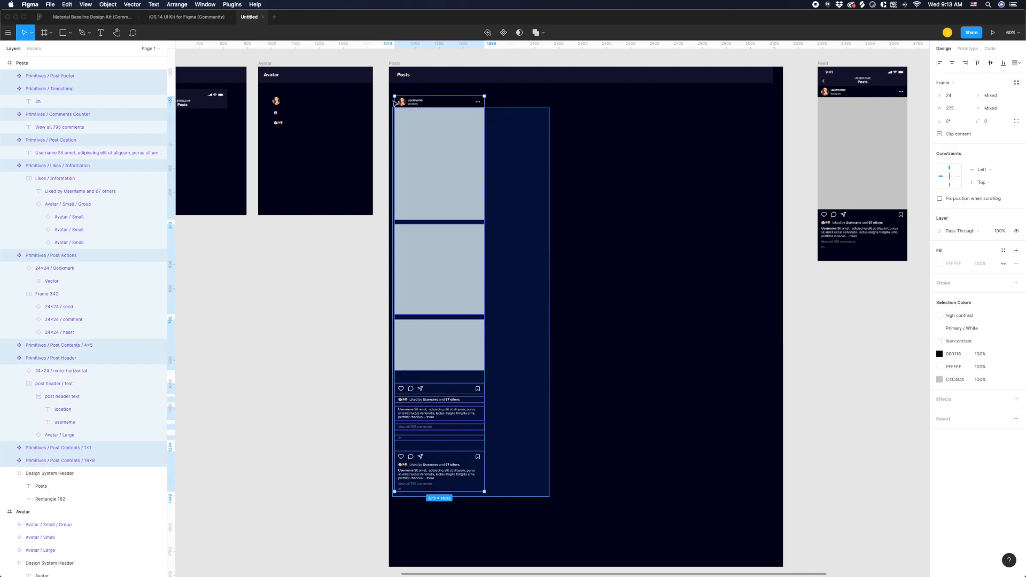
drag(424, 147, 700, 151)
click(773, 78)
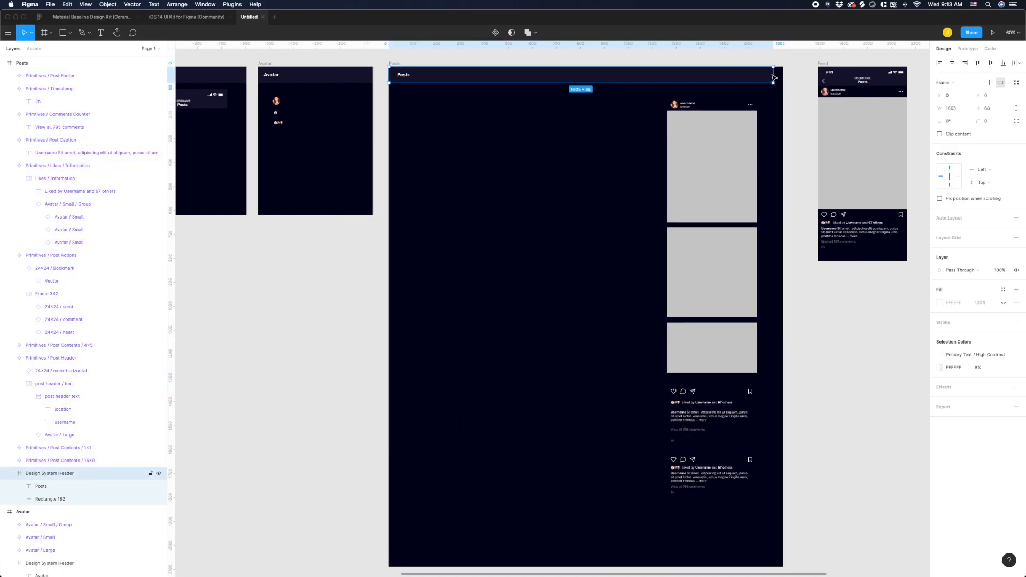
click(803, 135)
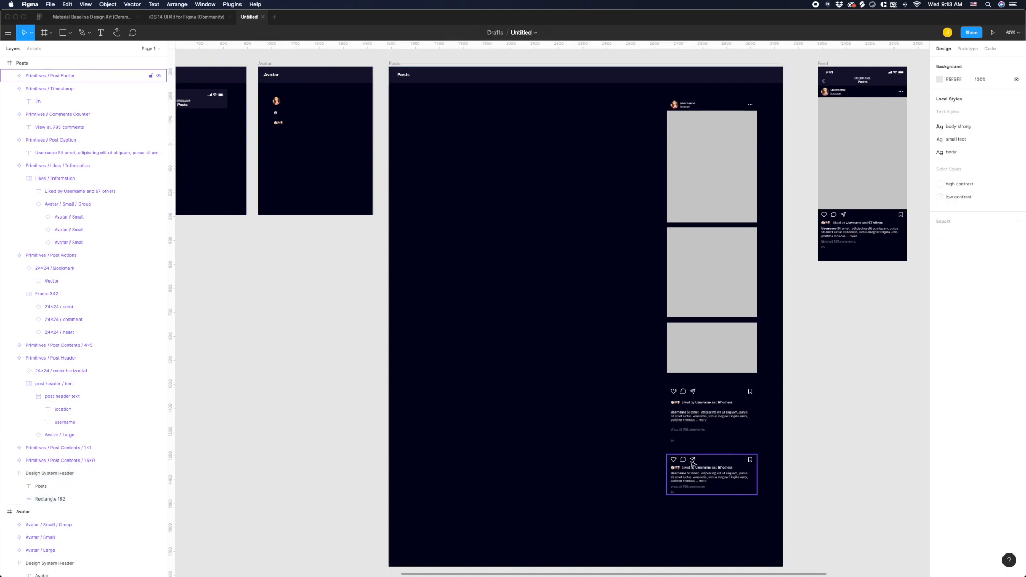
Move the Post Footer main component to the left of the action and likes primitives, at x 687, y 1345.
drag(720, 472, 608, 410)
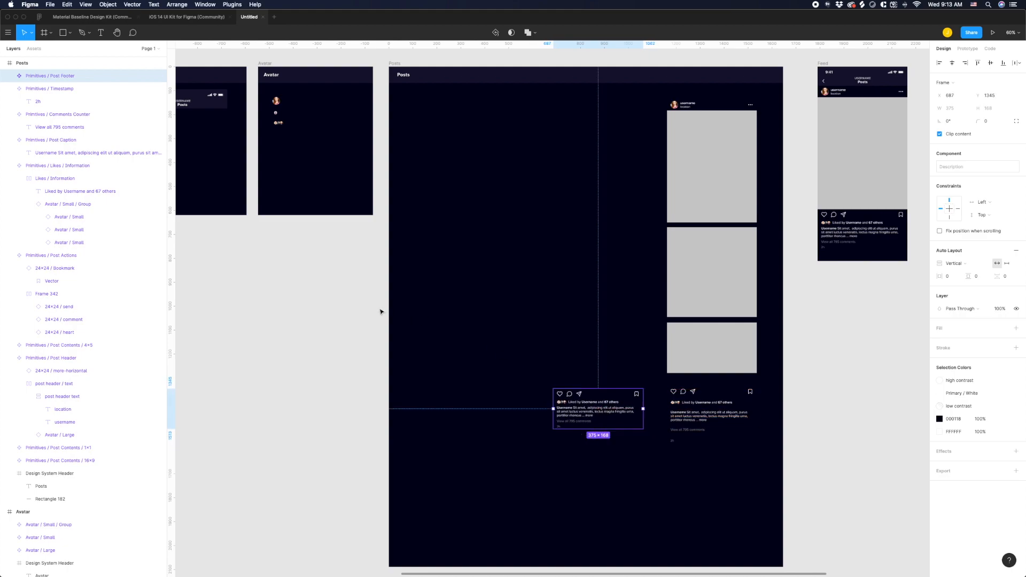
key(Escape)
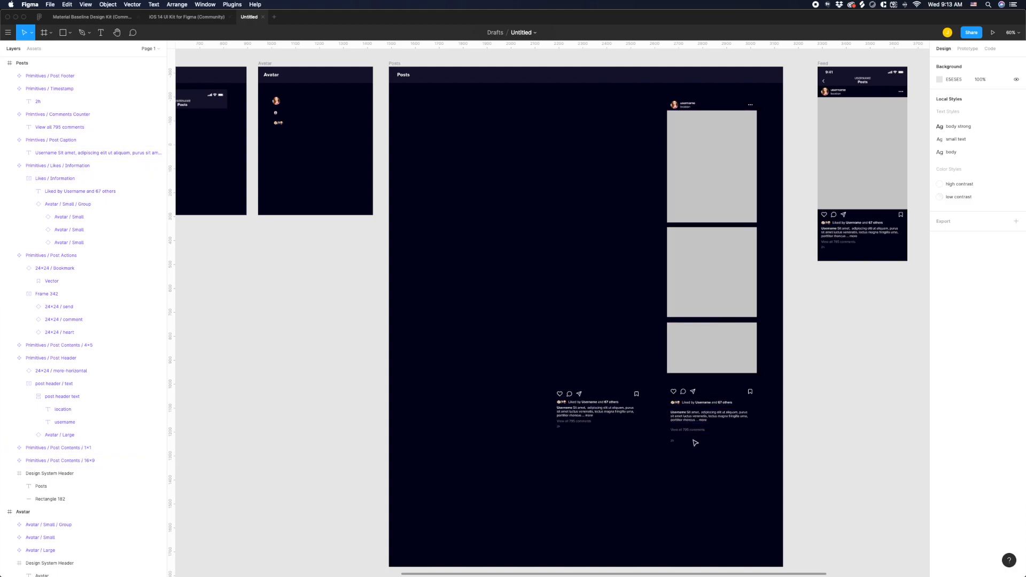
click(708, 450)
key(Escape)
click(605, 408)
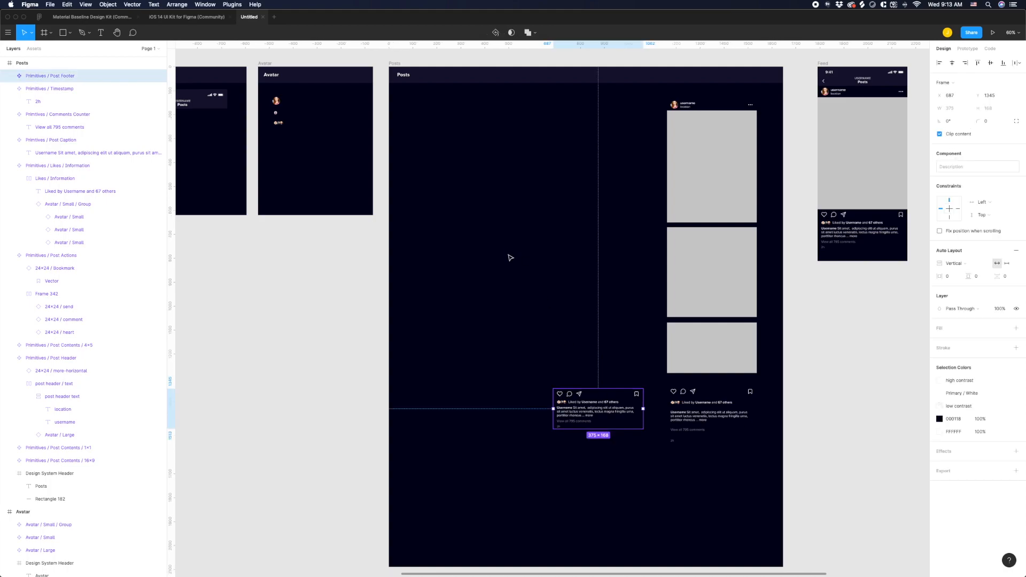
scroll(715, 89, left, 1)
Place instances of Post Header and Post Contents / 4×5 in the empty left area of Posts at x 61, with the contents at y 203.
click(726, 106)
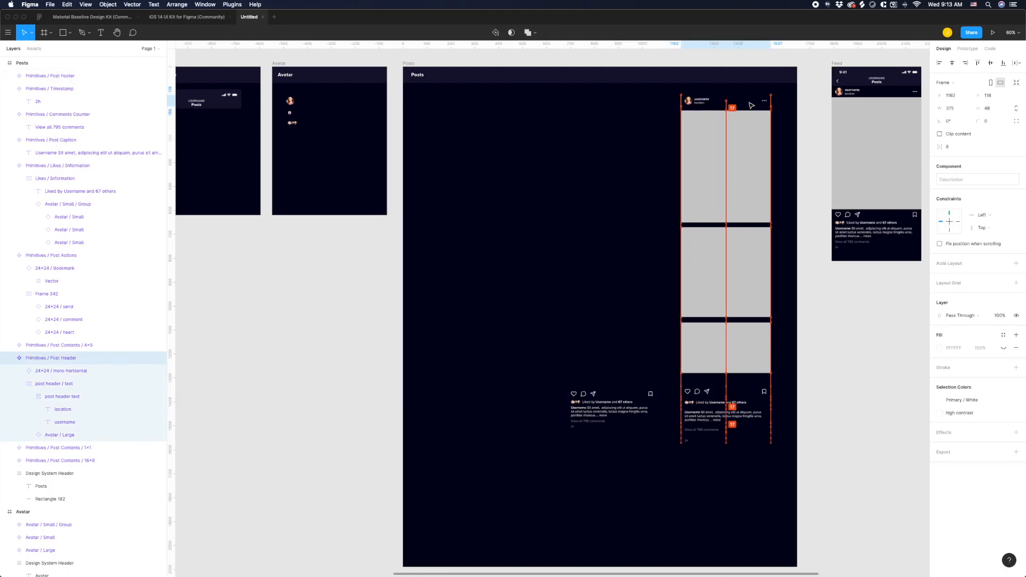
drag(715, 107, 475, 110)
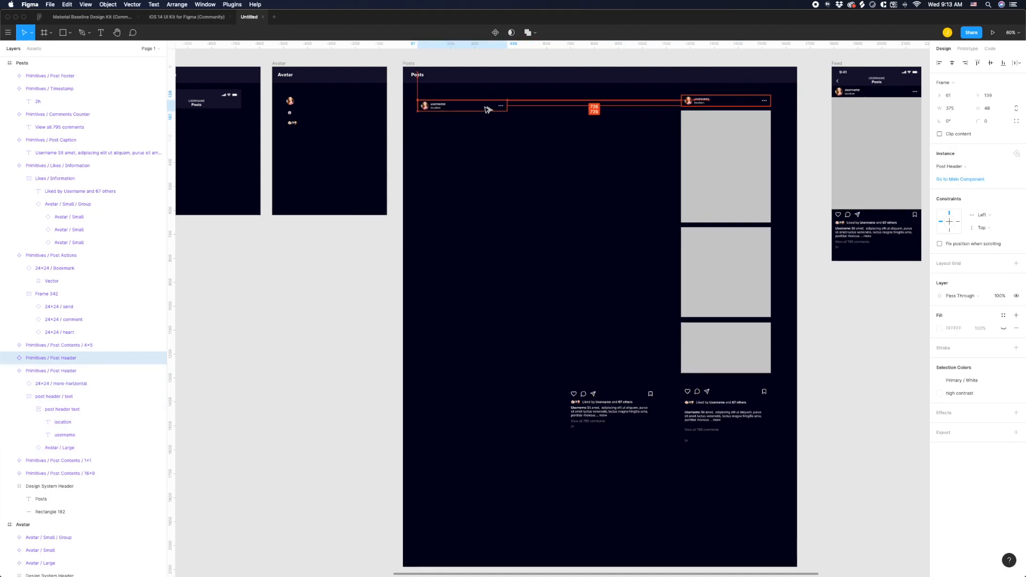
click(739, 161)
drag(739, 161, 475, 162)
Add a Post Footer instance directly below the contents at x 61, y 671, and set the header instance flush above them at y 155.
click(613, 403)
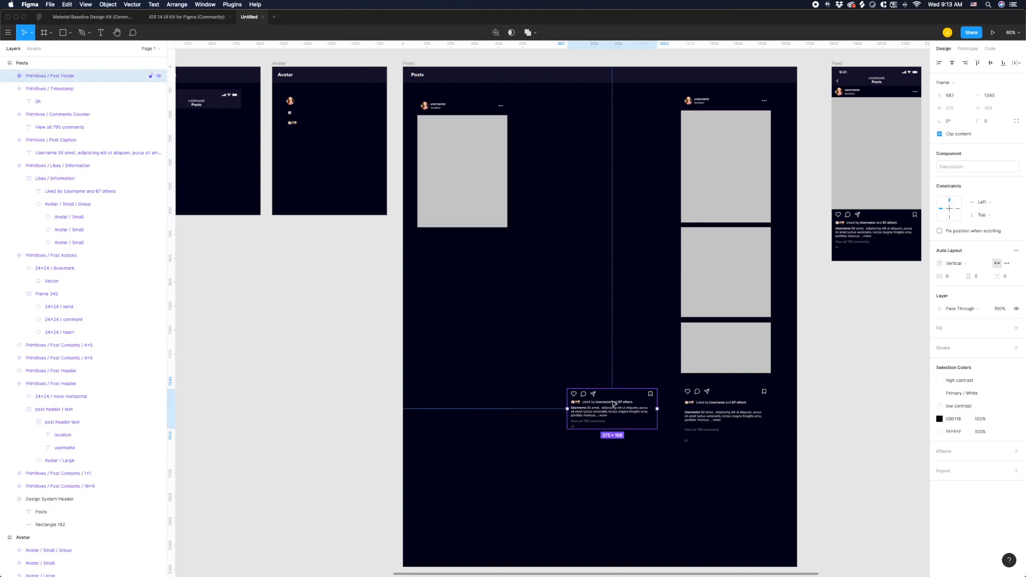
drag(613, 404, 464, 243)
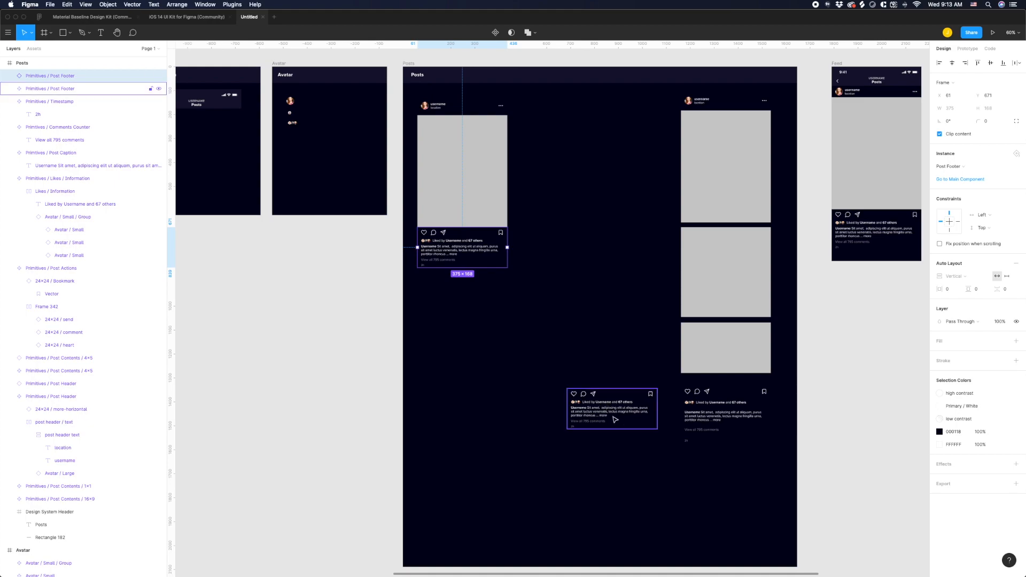
click(446, 109)
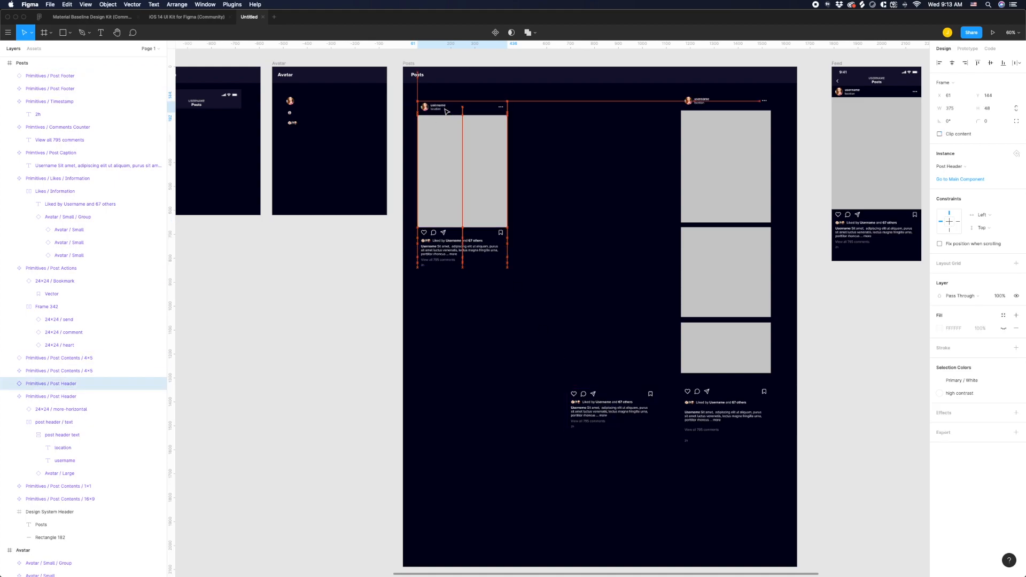
drag(448, 112, 447, 112)
key(shift+2)
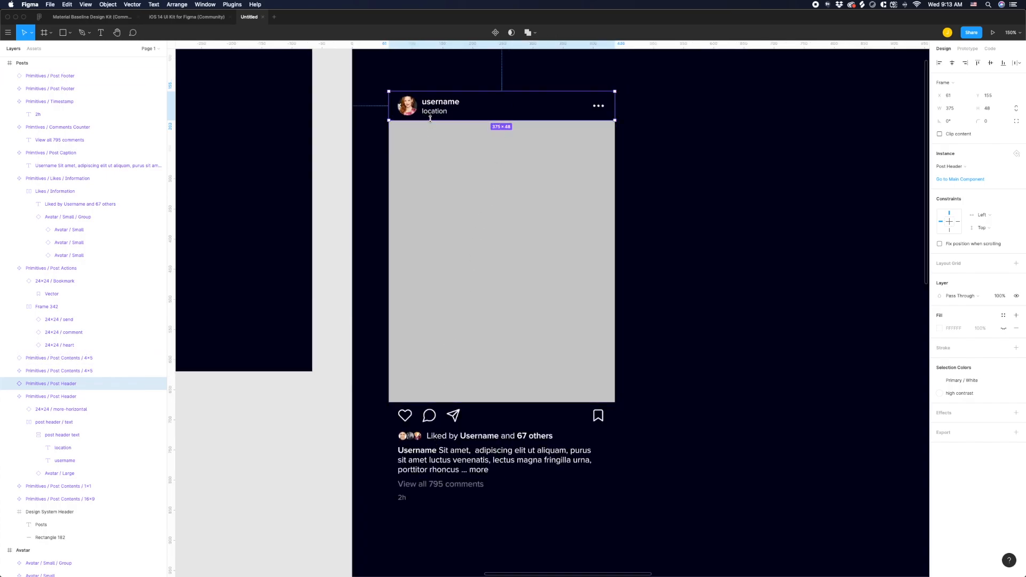
click(453, 203)
click(465, 482)
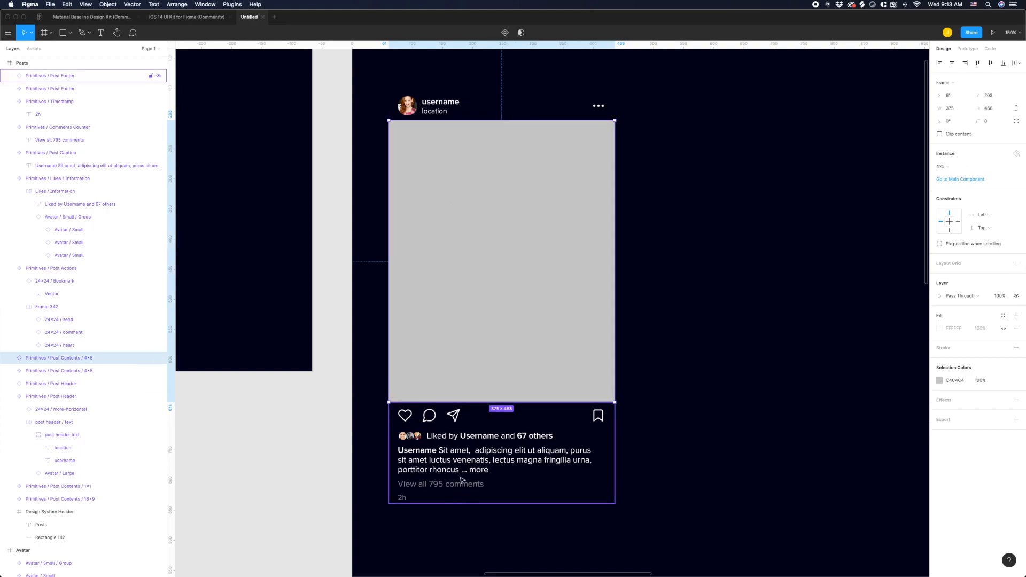
click(414, 220)
click(435, 111)
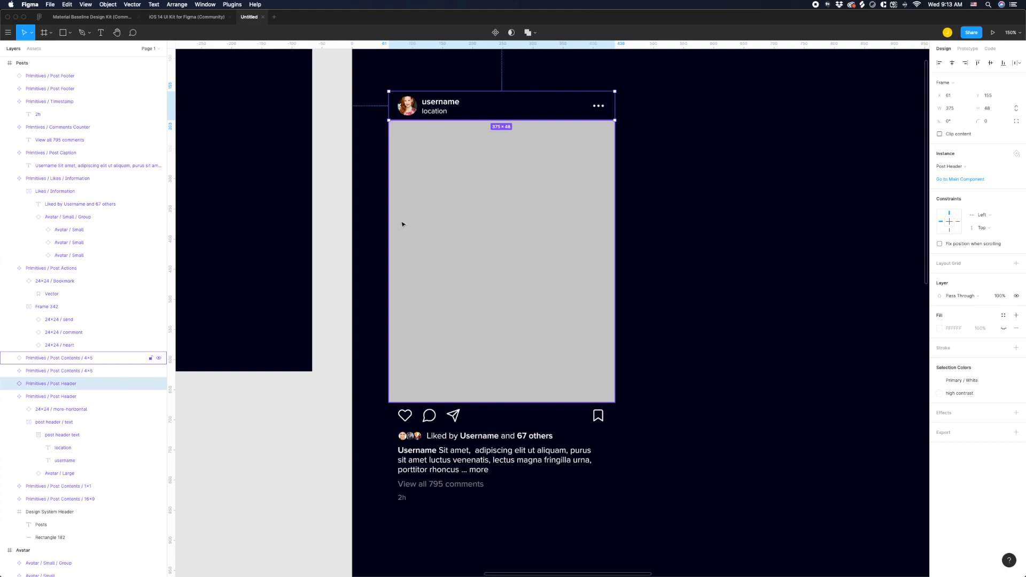
click(447, 171)
click(456, 106)
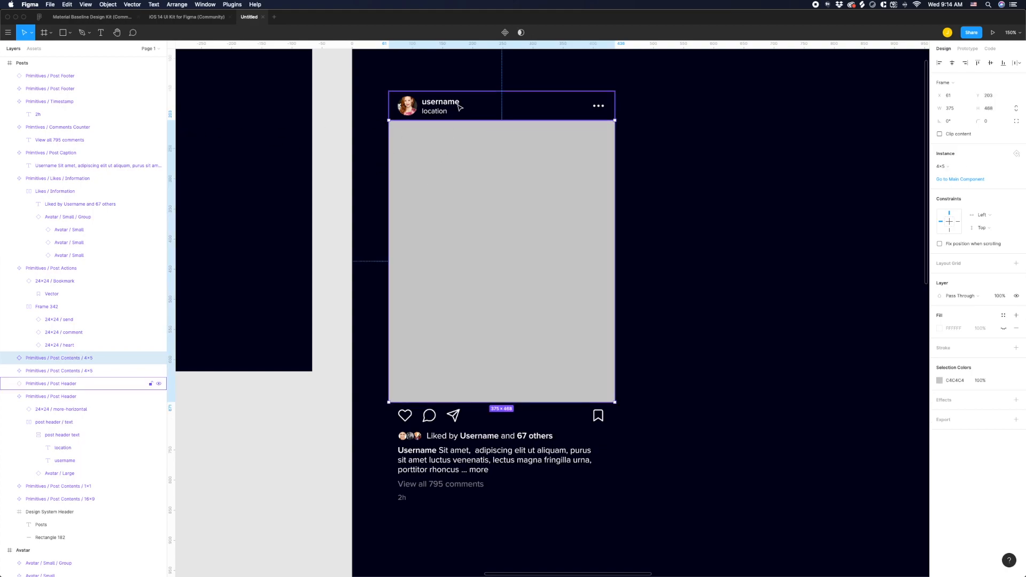
Reorder the Post Contents / 4×5 and Post Footer instances in the layer stack so they sit together directly beneath the Post Header instance.
click(423, 159)
click(446, 107)
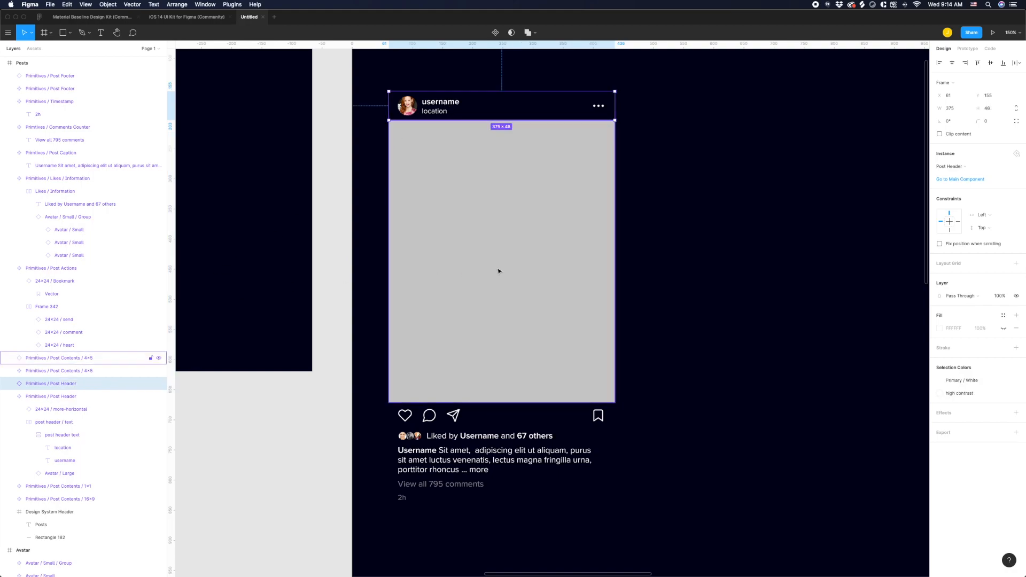
drag(102, 359, 98, 392)
click(155, 76)
drag(106, 76, 92, 394)
click(701, 391)
Wrap the assembled header, contents and footer in a vertical auto layout frame named Post and turn it into a component.
drag(701, 518, 385, 133)
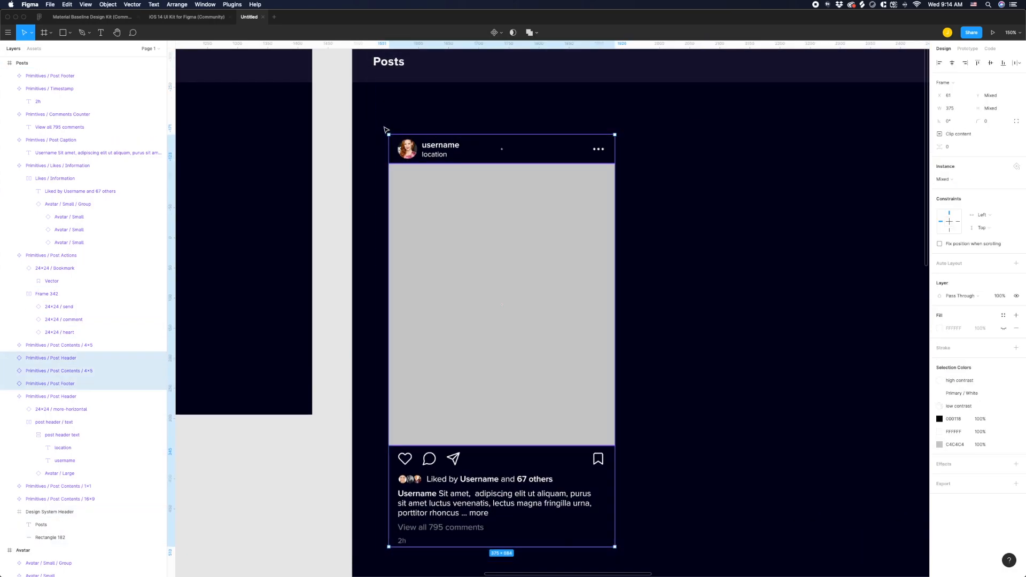
key(shift+a)
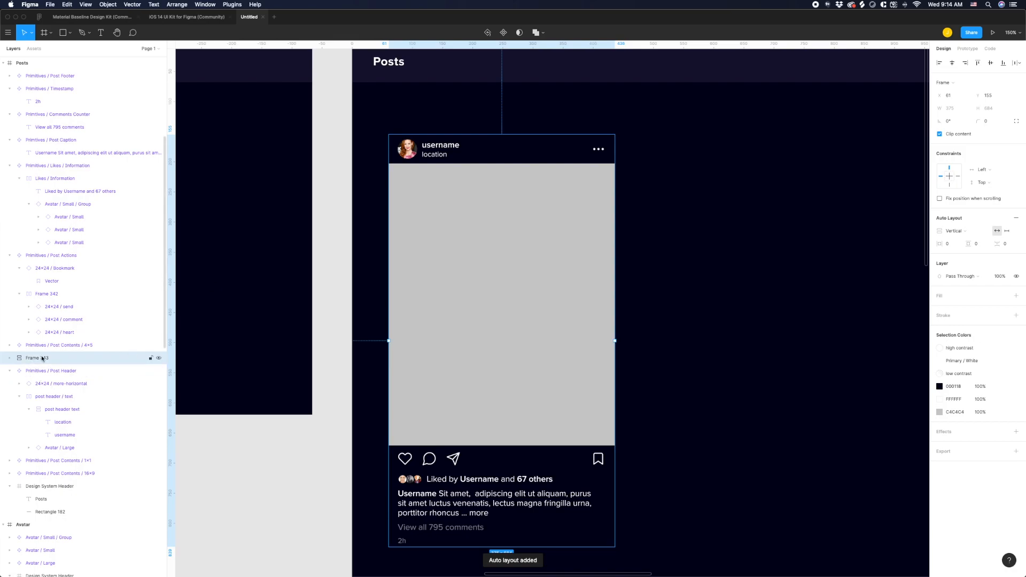
click(97, 358)
text(Post)
key(Return)
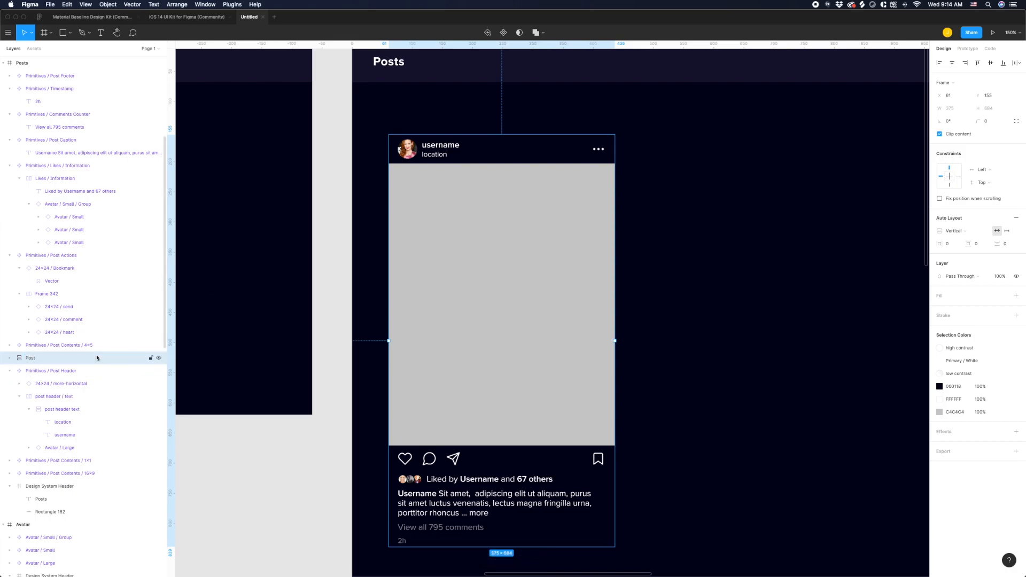
key(super+alt+k)
Add instances of Post Contents / 1×1 and Post Contents / 16×9 inside the Post component, stacked between the 4×5 contents and the footer.
scroll(454, 292, down, 3)
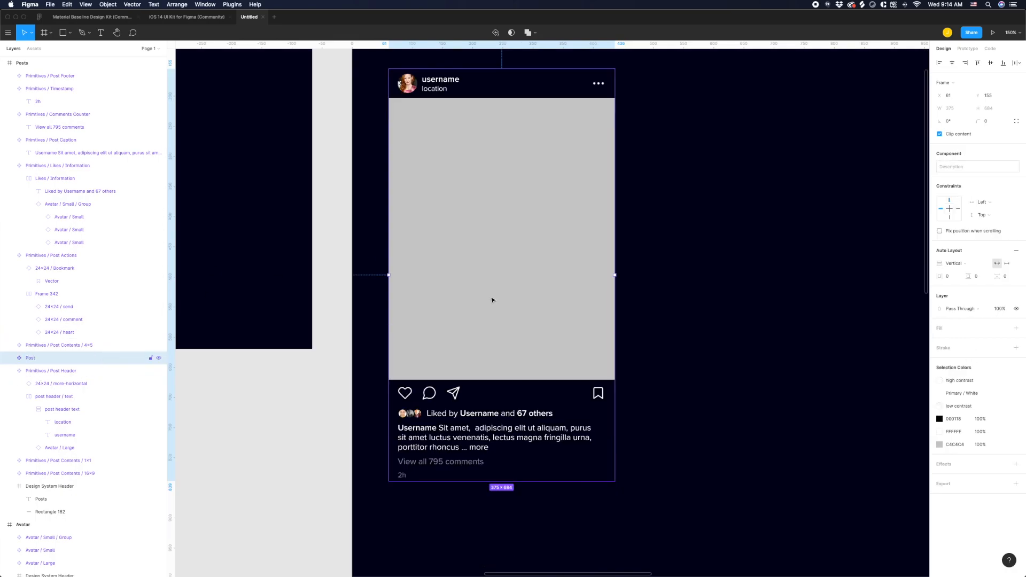
scroll(508, 296, down, 2)
scroll(588, 294, down, 5)
scroll(587, 291, right, 2)
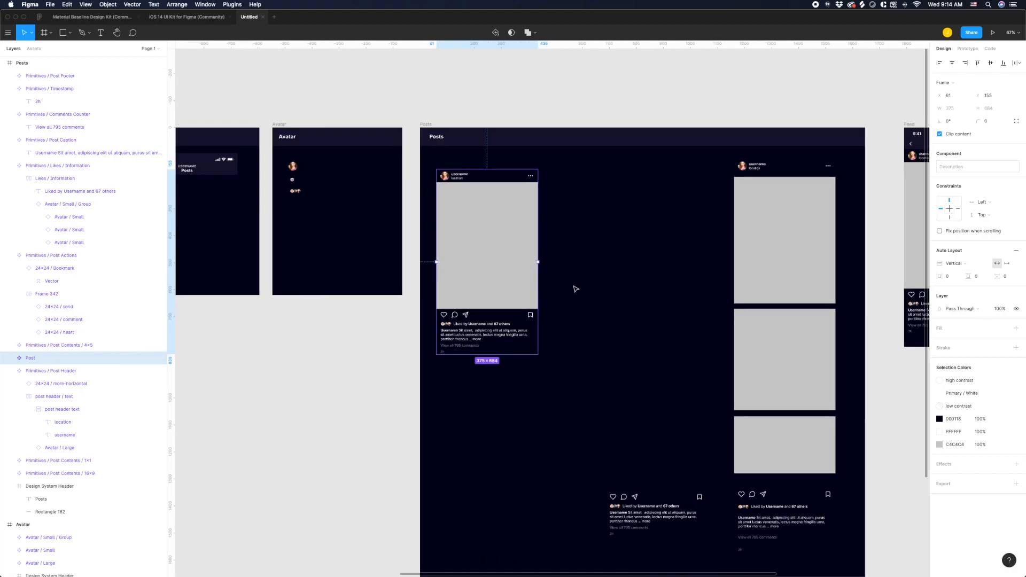
scroll(527, 255, up, 2)
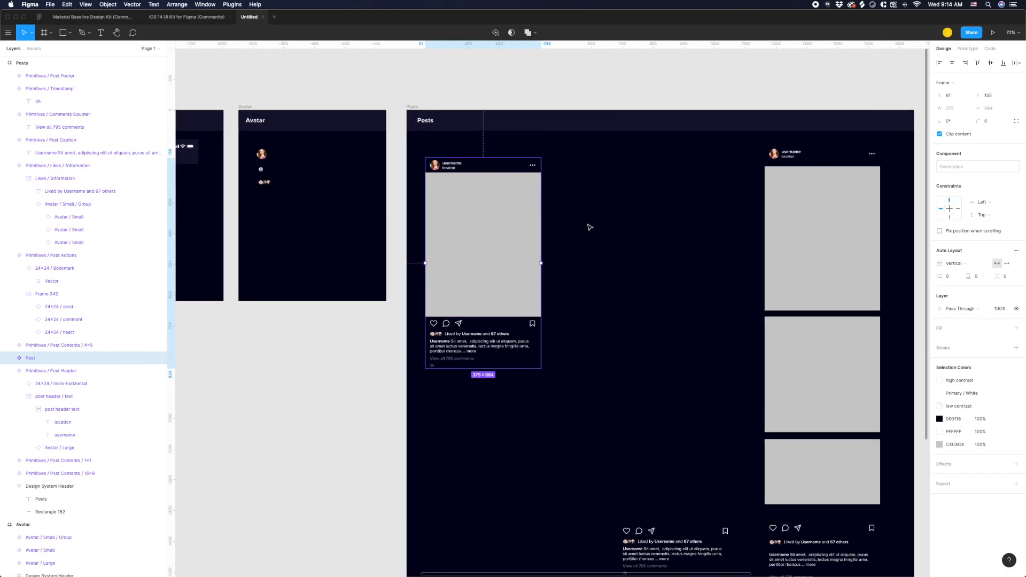
click(832, 352)
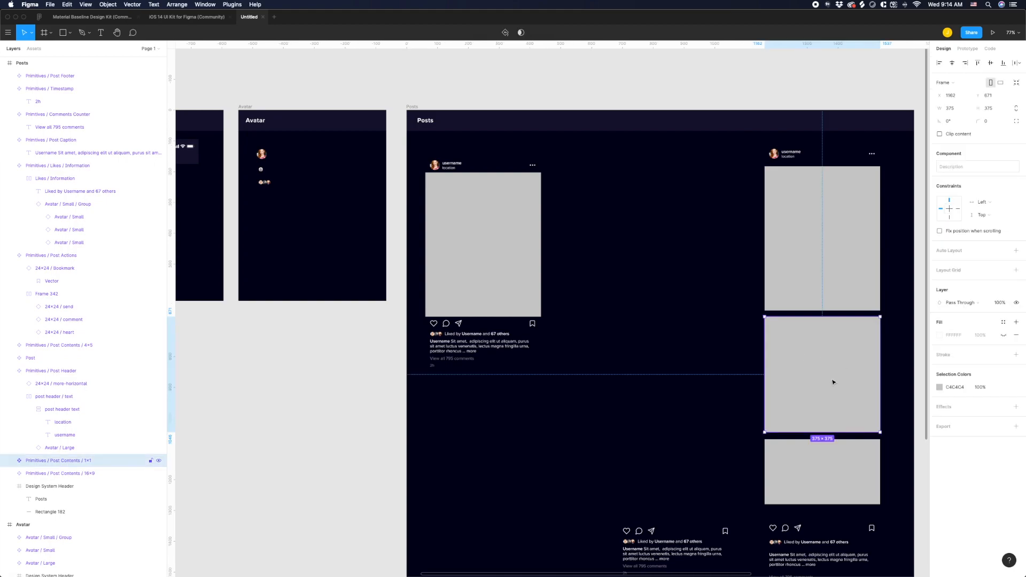
scroll(821, 350, down, 1)
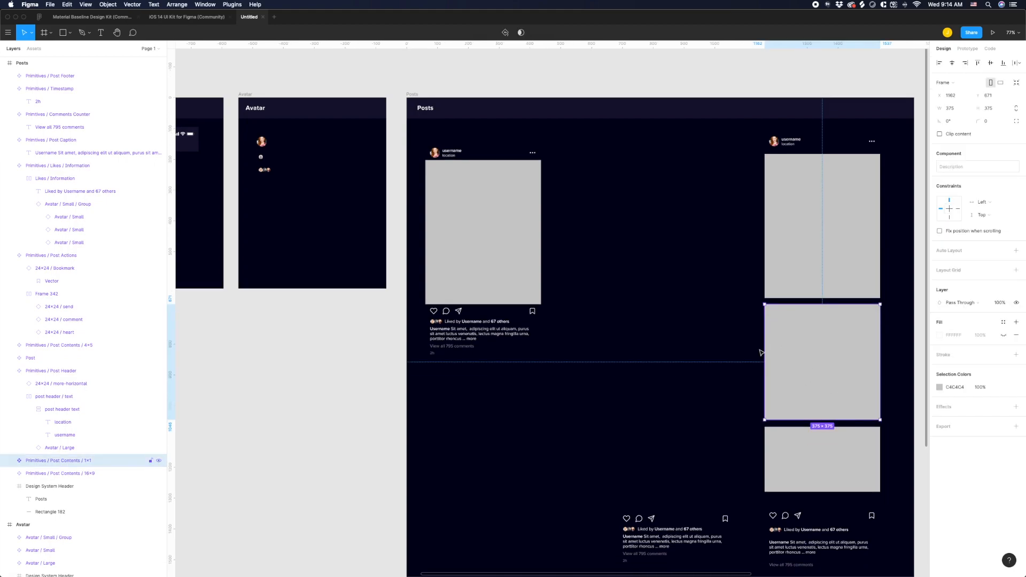
drag(807, 362, 471, 303)
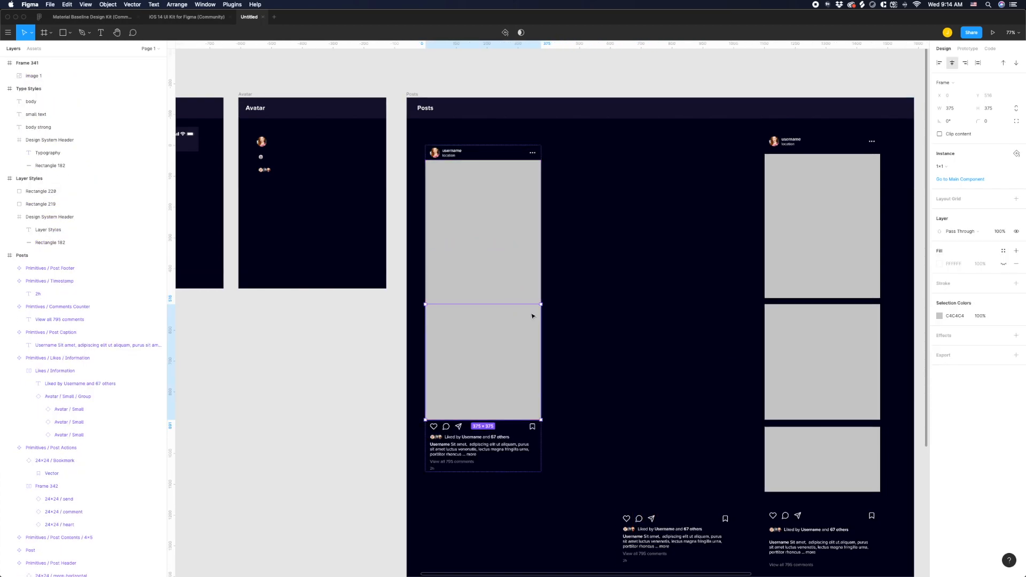
scroll(518, 319, down, 3)
click(831, 435)
drag(832, 435, 516, 394)
click(557, 377)
Hide the 16×9 and 4×5 contents layers in the Post component, leaving the 1×1 contents shown.
click(492, 337)
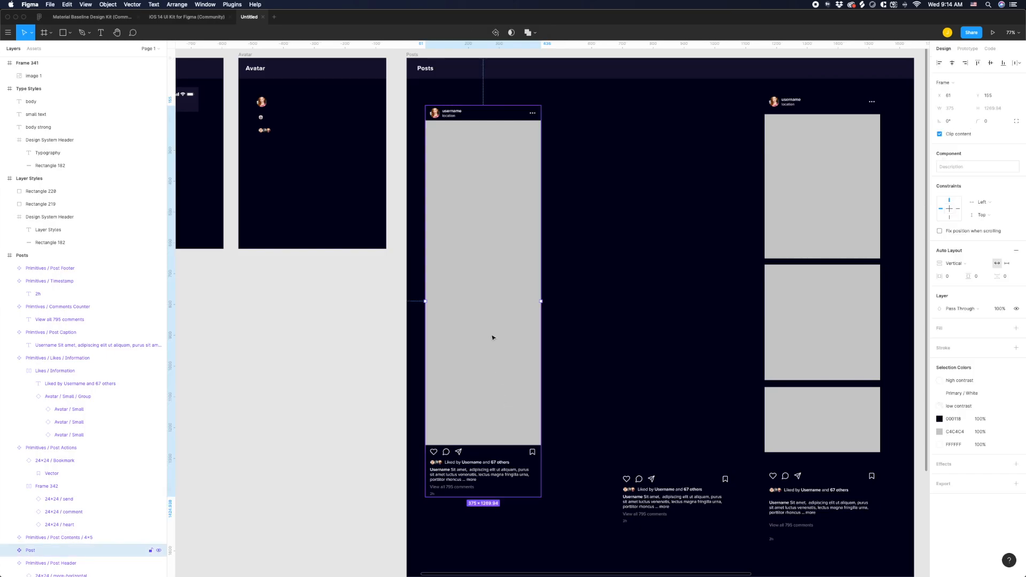
click(492, 337)
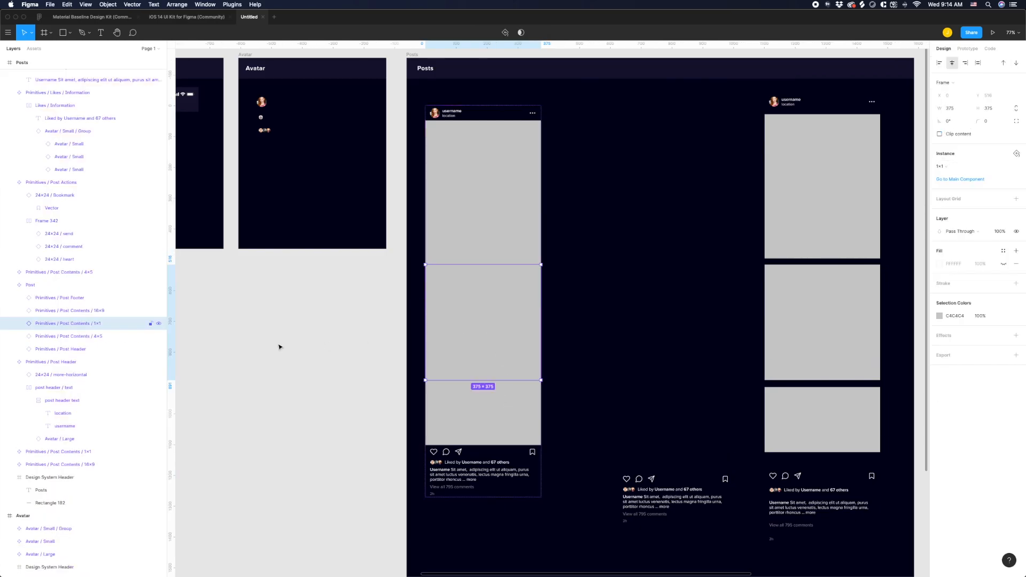
click(159, 311)
click(158, 337)
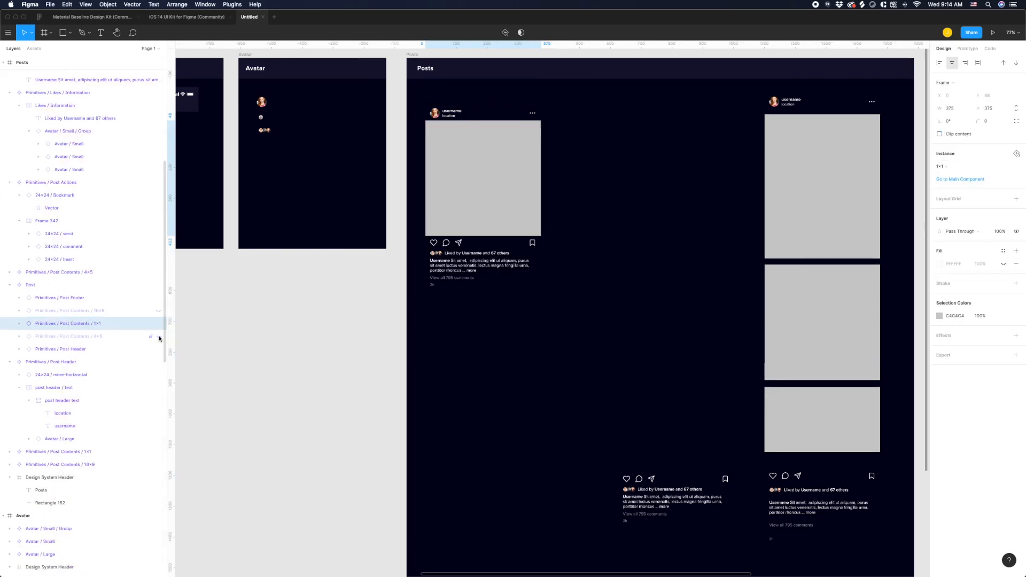
Replace the separate header, contents and footer instances in the Feed frame with one Post instance directly below the nav bar.
click(486, 205)
ctrl+scroll(559, 232, down, 3)
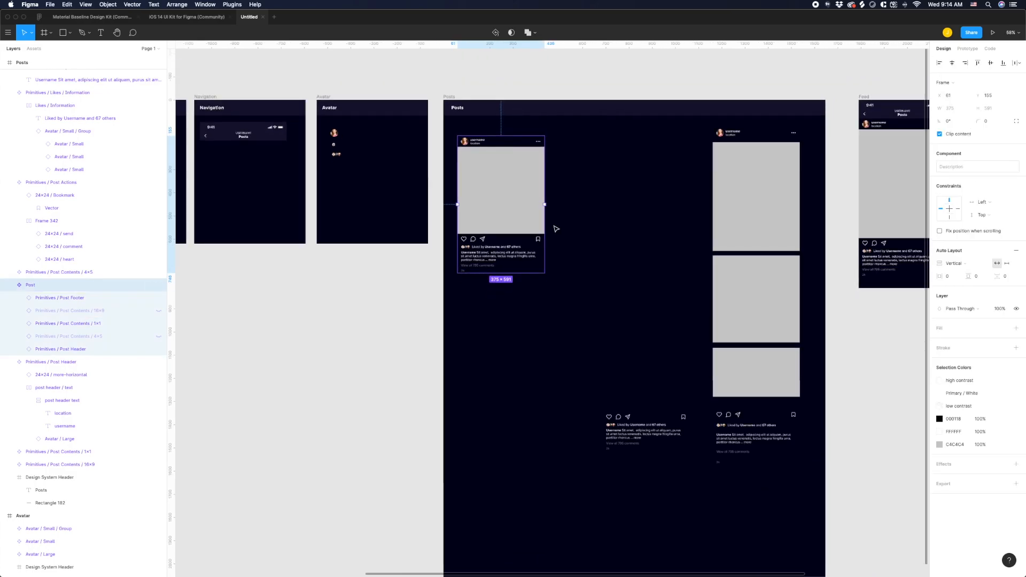
scroll(555, 229, right, 5)
drag(856, 287, 759, 127)
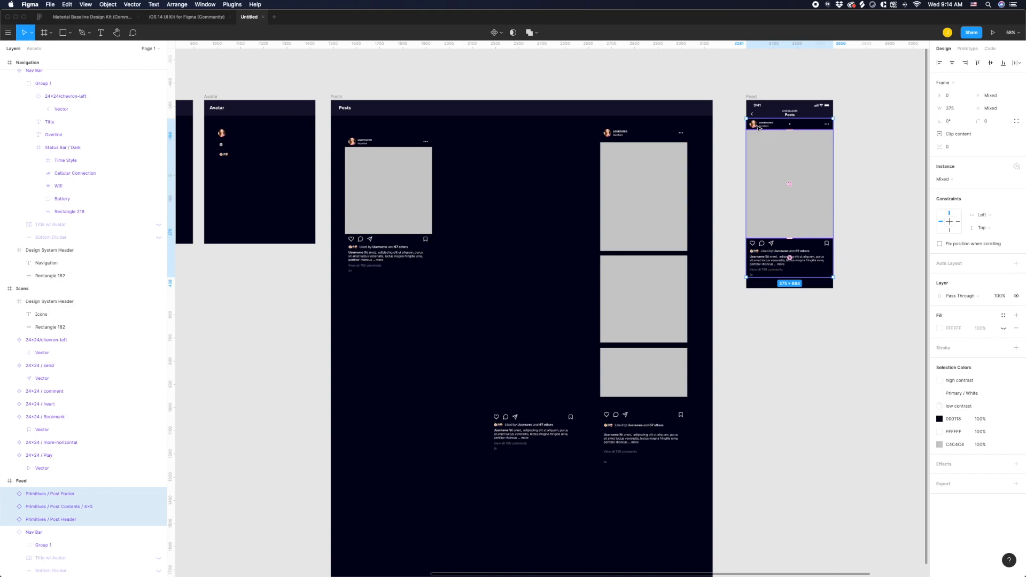
key(Delete)
alt+drag(356, 199, 758, 182)
scroll(843, 154, up, 3)
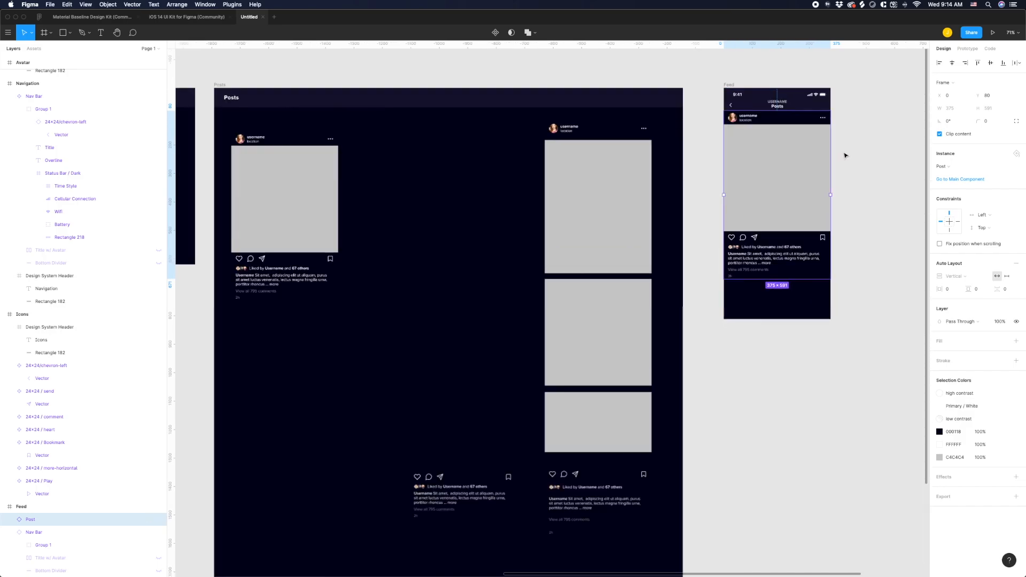
Lengthen the Feed frame downward and stack two copies of the Post instance flush below the first one.
scroll(845, 156, right, 5)
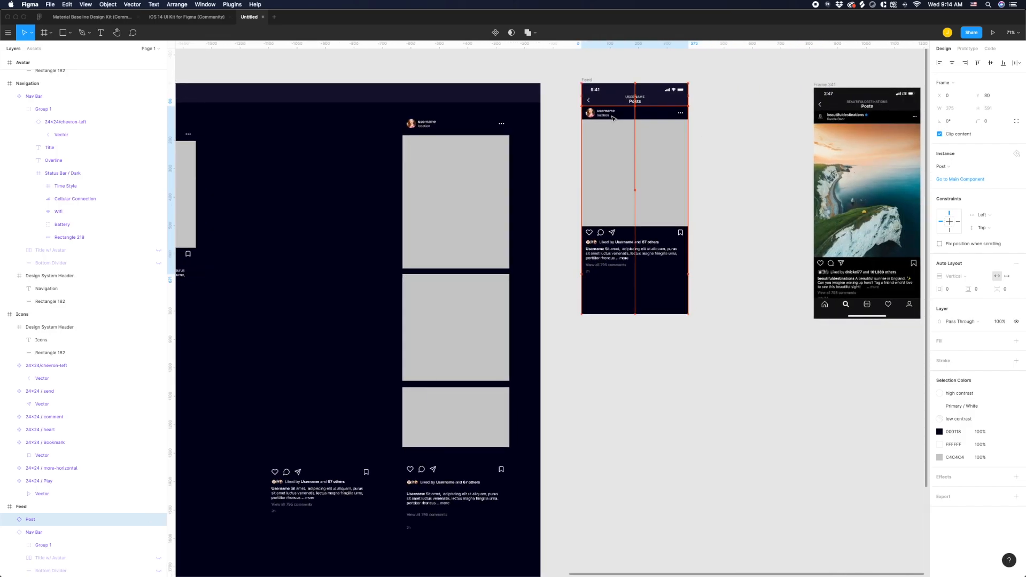
click(586, 80)
drag(620, 319, 613, 573)
click(619, 159)
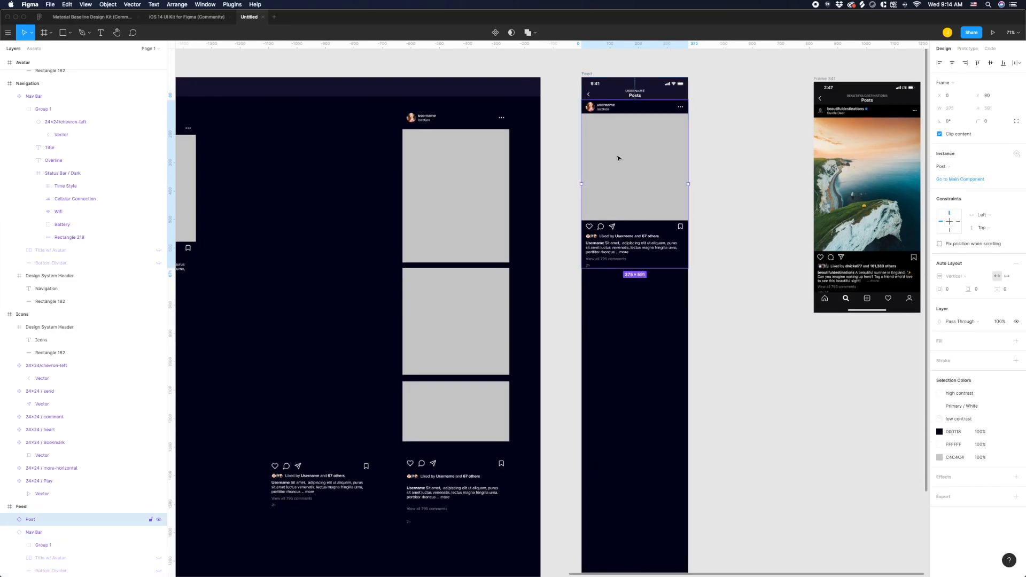
drag(614, 135, 614, 458)
scroll(706, 398, down, 2)
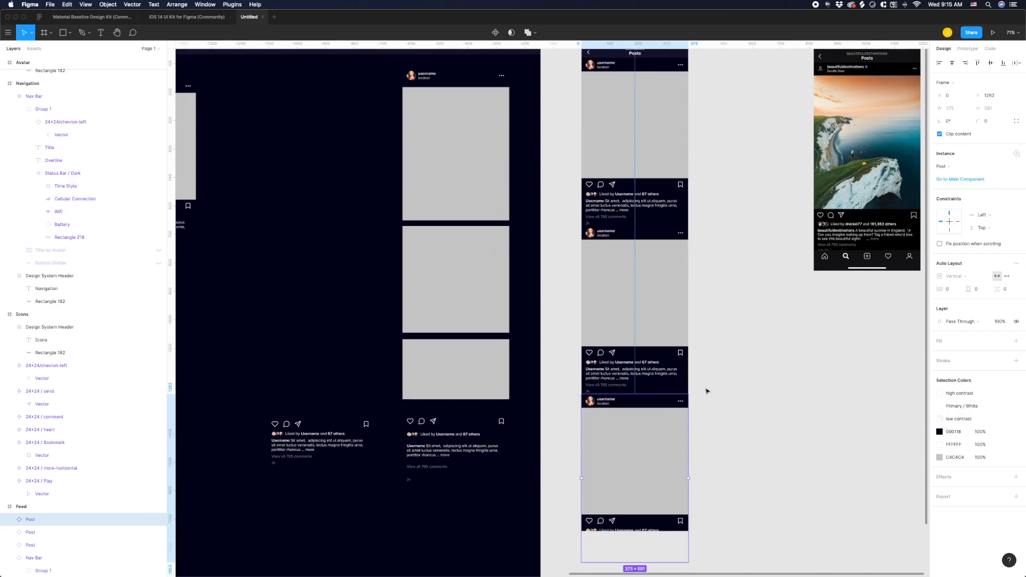
Extend the Feed frame's height to 2001 so it contains the whole third post.
scroll(706, 393, down, 3)
scroll(726, 258, down, 3)
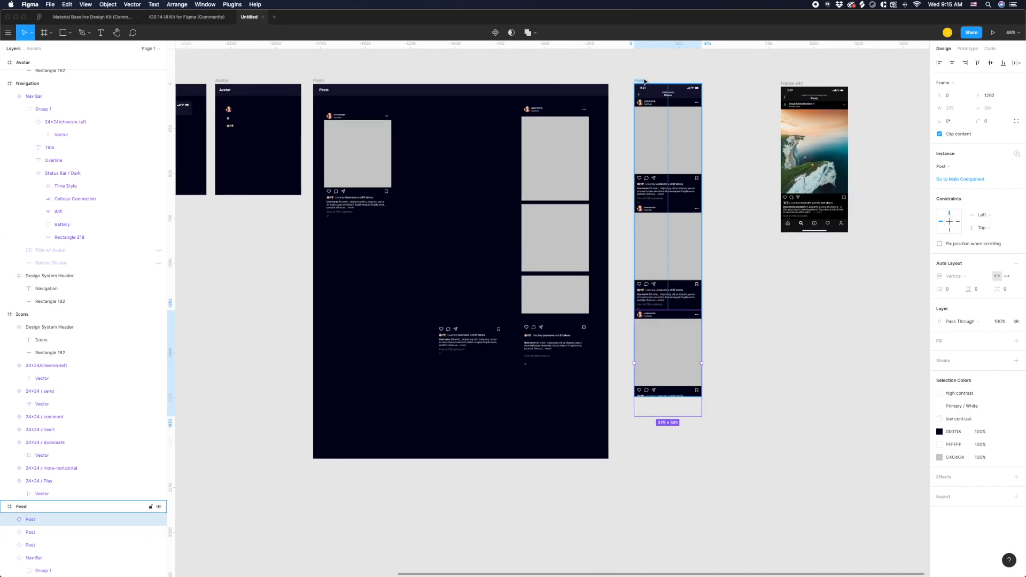
click(640, 81)
drag(659, 396, 663, 443)
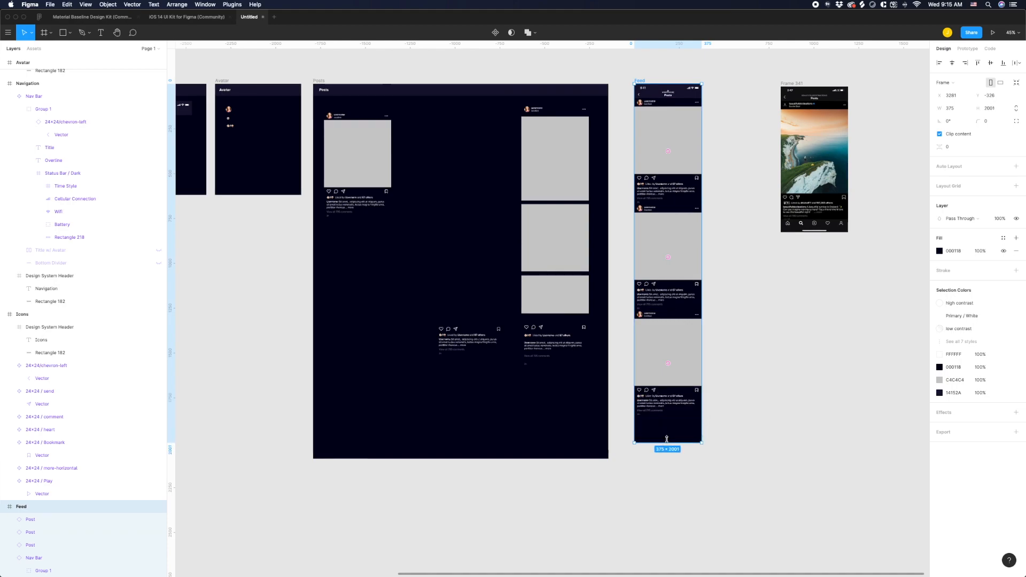
click(733, 353)
Wrap the three Post instances in the Feed frame in a vertical auto layout frame named Feed.
scroll(677, 185, up, 1)
click(681, 200)
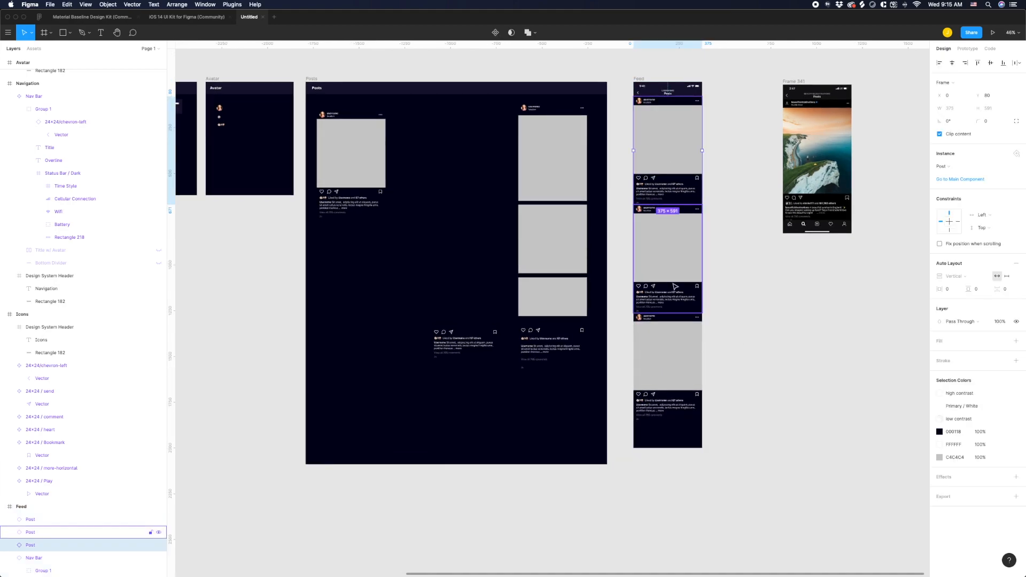
shift+click(673, 271)
shift+click(666, 351)
key(shift+a)
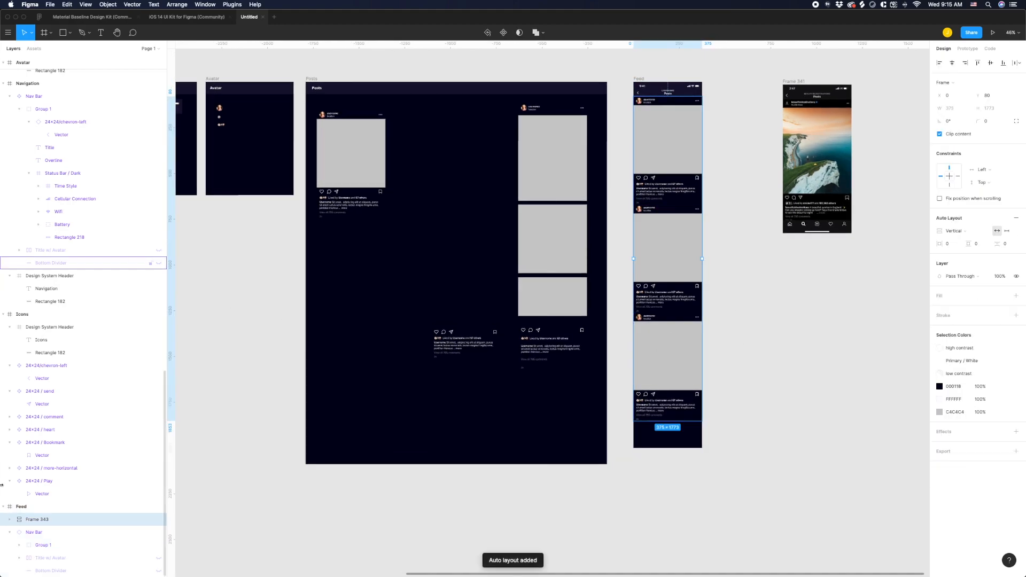
double_click(43, 521)
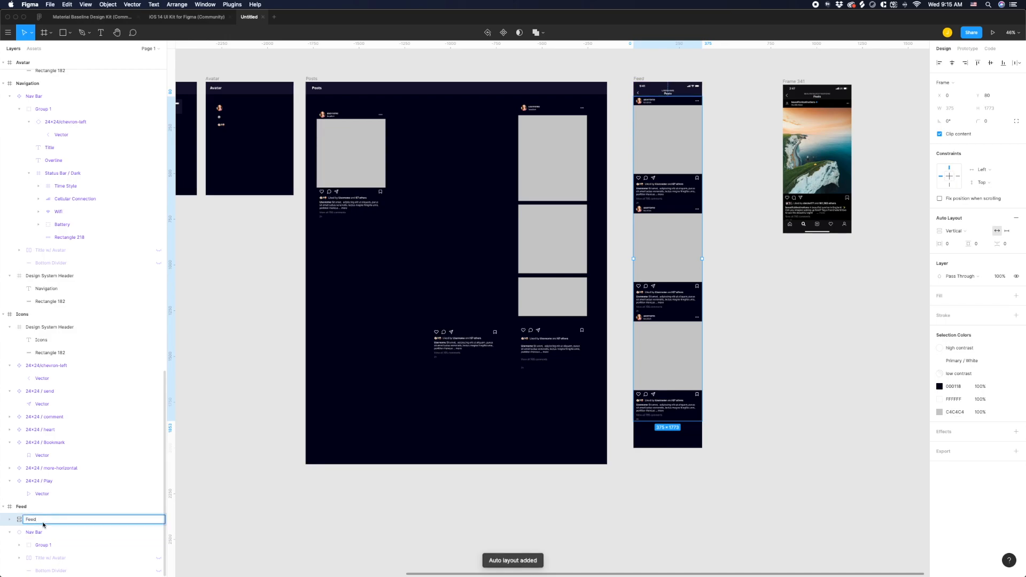
key(Return)
Set the vertical auto layout padding of the Post main component to 4.
scroll(353, 169, up, 3)
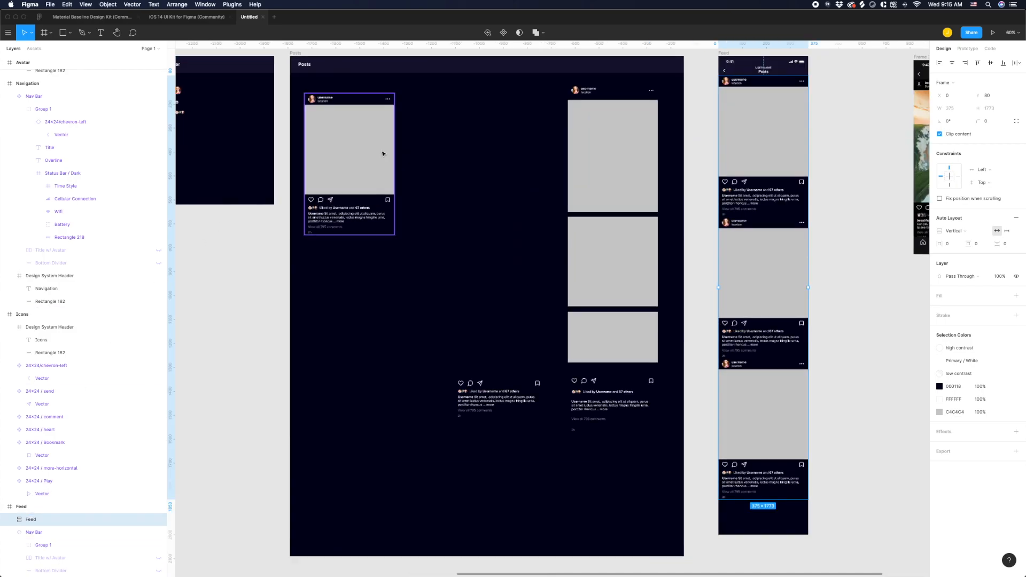
click(339, 107)
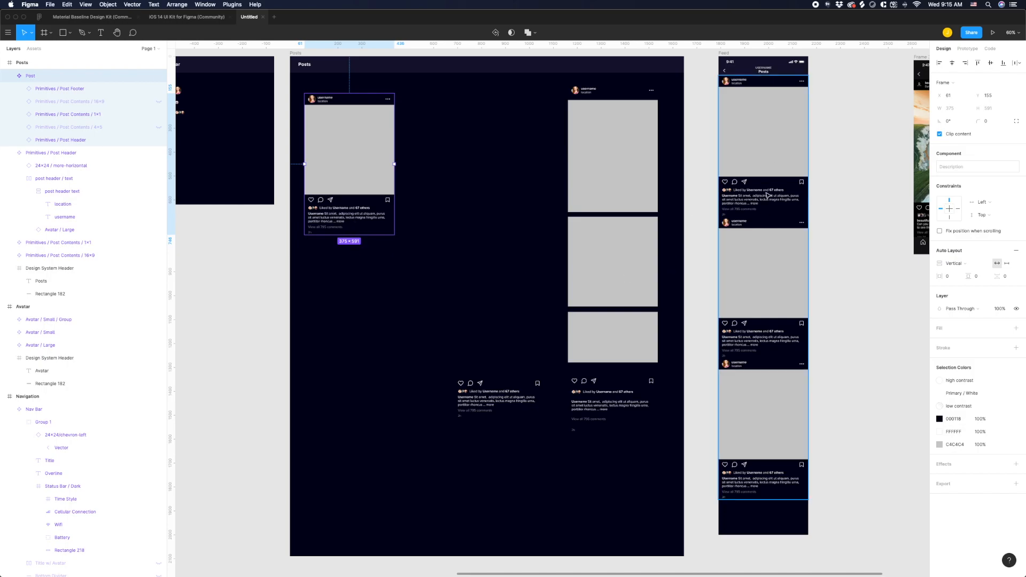
scroll(748, 213, up, 5)
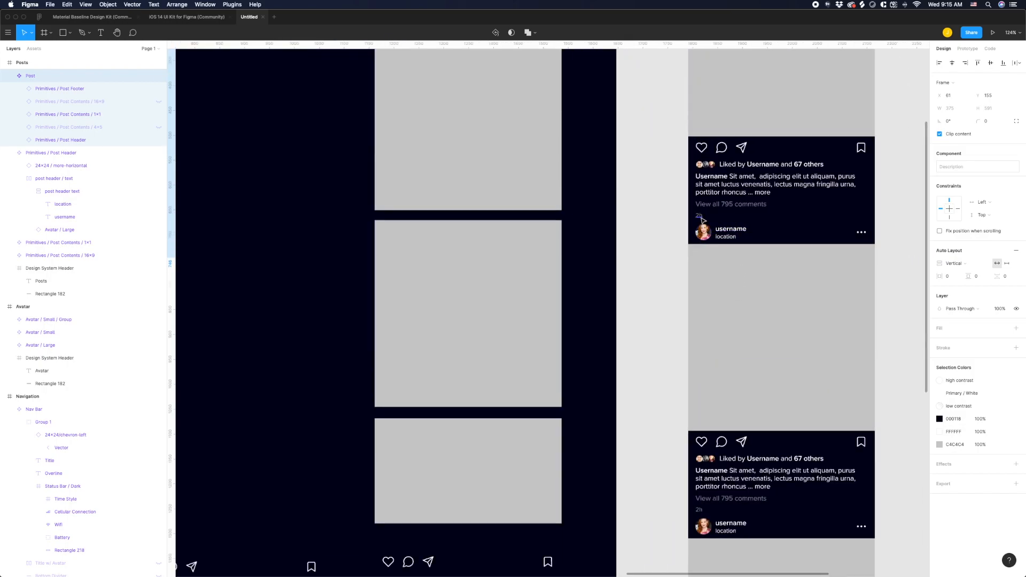
scroll(716, 226, down, 3)
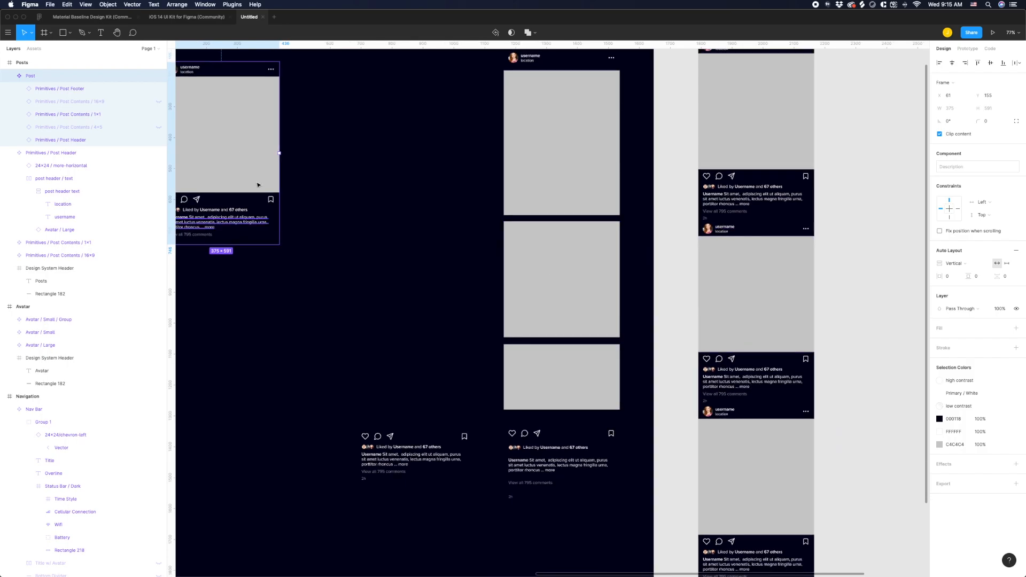
scroll(255, 182, down, 2)
scroll(267, 204, left, 3)
drag(966, 278, 969, 282)
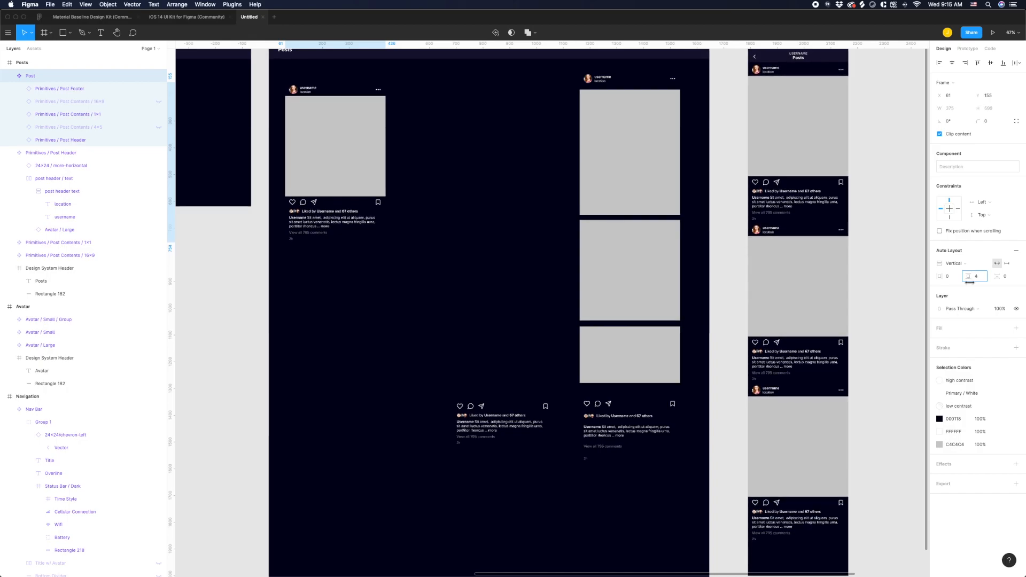
Inspect the timestamp's spacing in the Post component and compare the gaps between Feed posts with the reference screenshot.
super+click(293, 238)
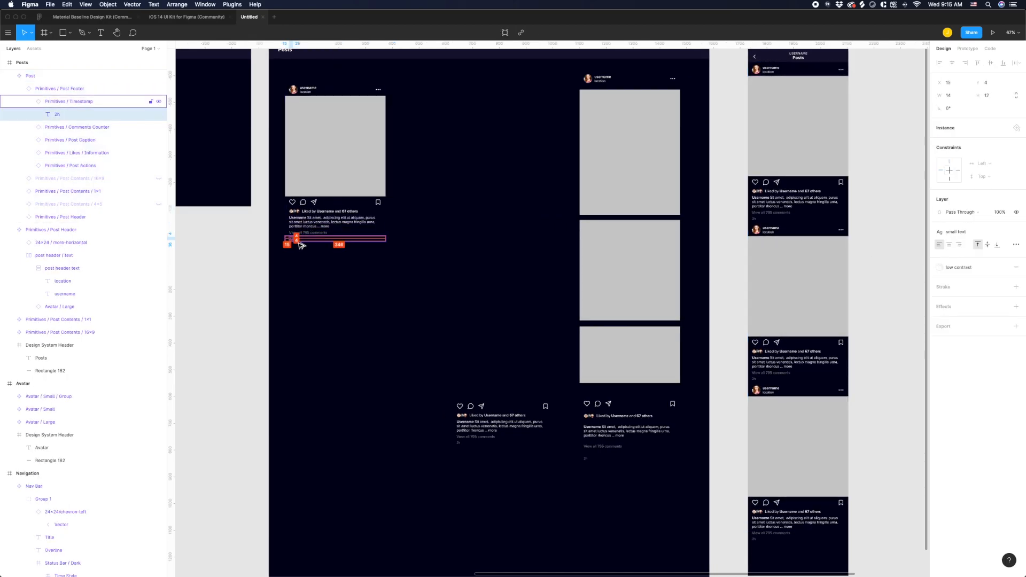
scroll(766, 209, right, 3)
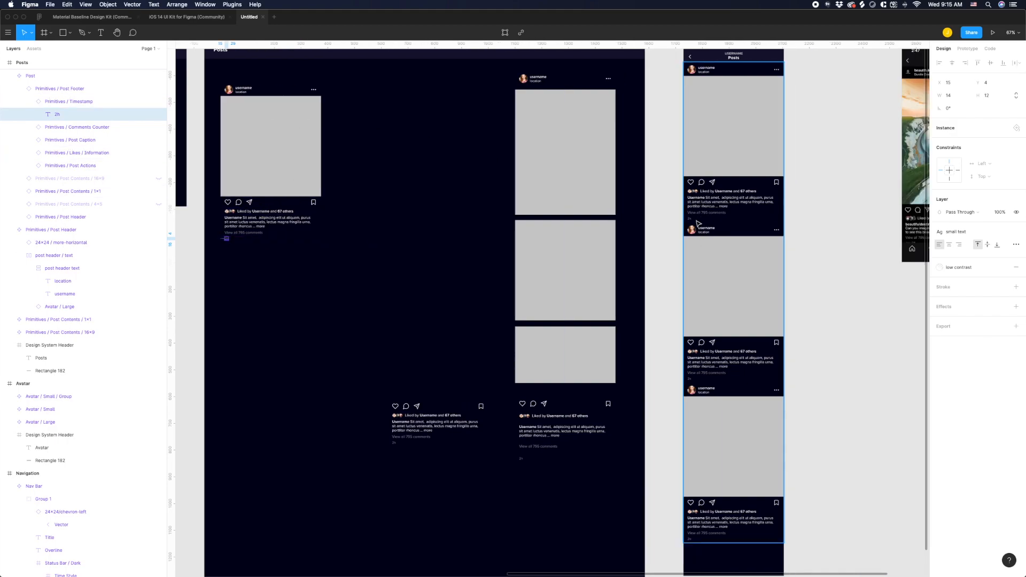
scroll(698, 223, right, 3)
scroll(699, 199, right, 1)
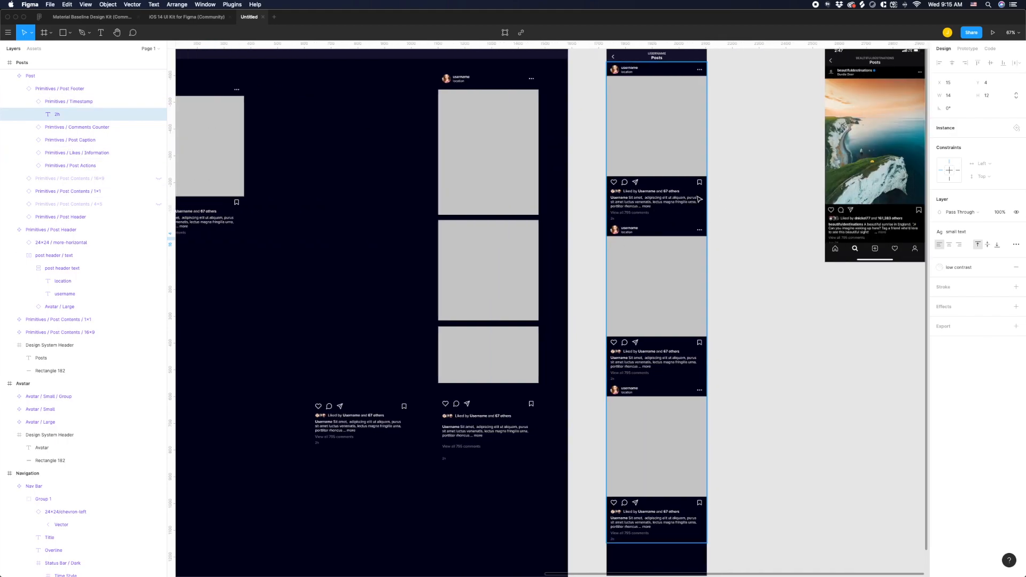
scroll(742, 187, down, 2)
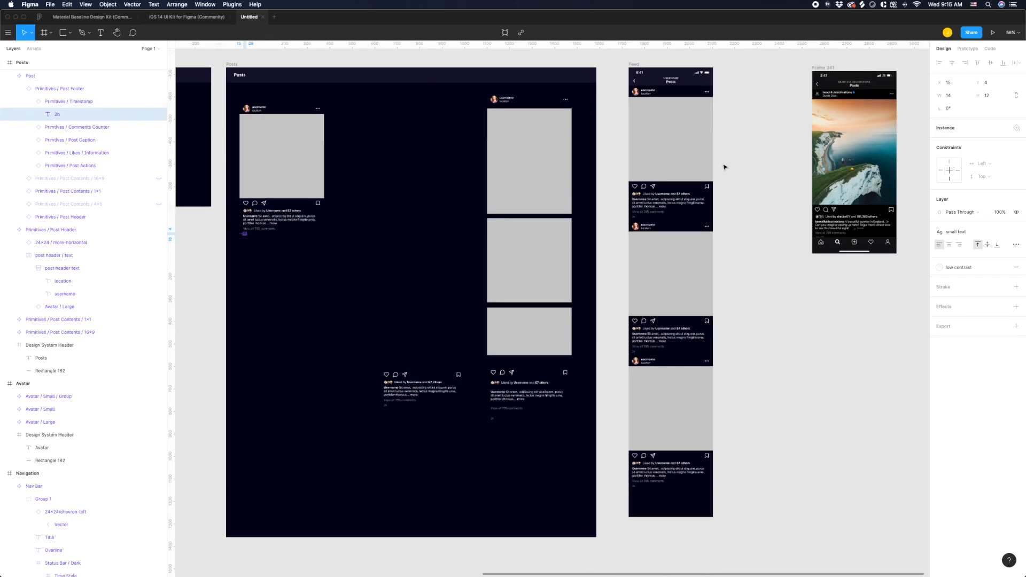
Hide the location text in the header of the first Post instance in the Feed.
scroll(726, 155, up, 5)
scroll(714, 220, up, 2)
scroll(634, 158, up, 2)
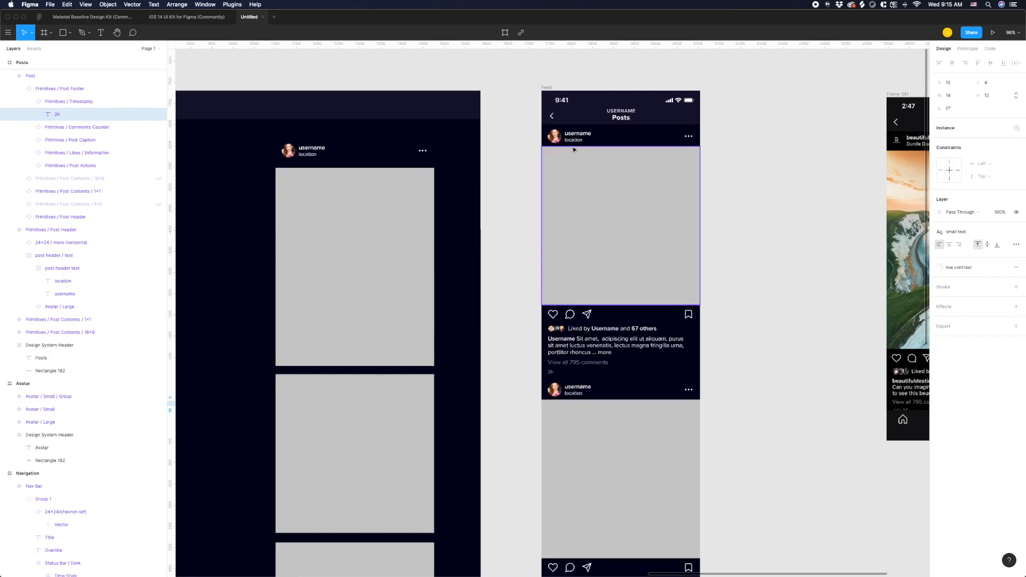
double_click(575, 140)
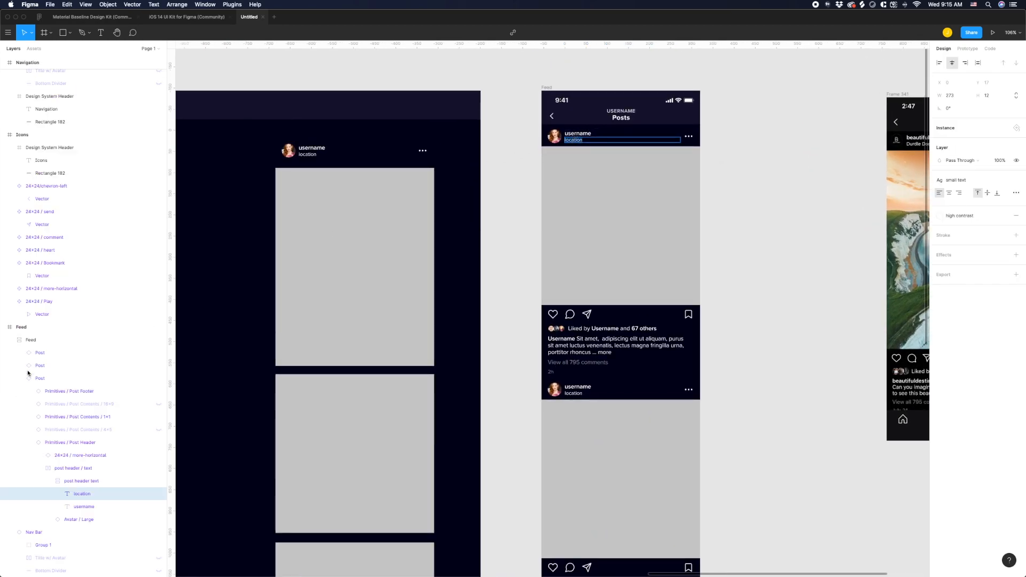
click(128, 497)
click(159, 495)
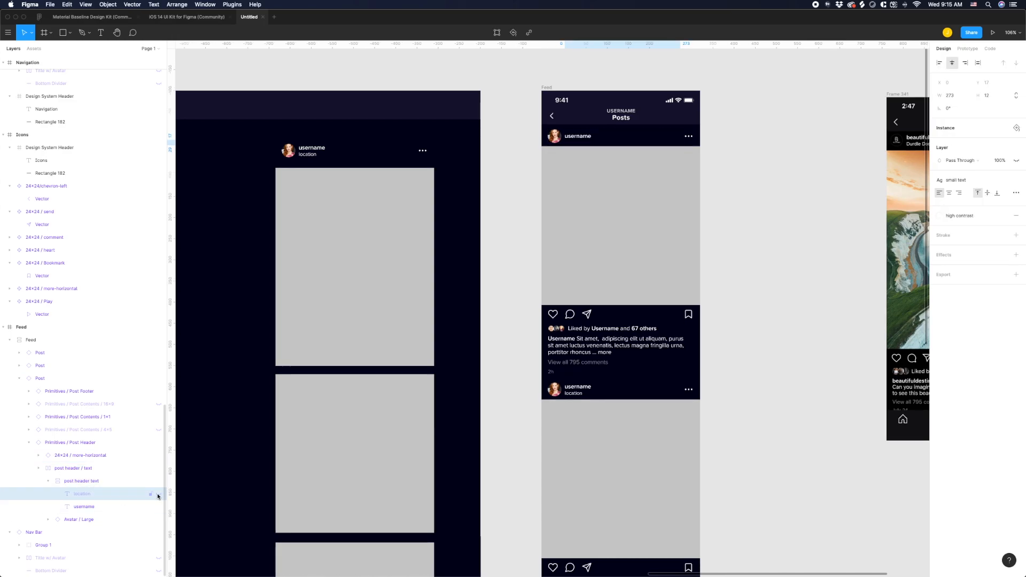
click(520, 140)
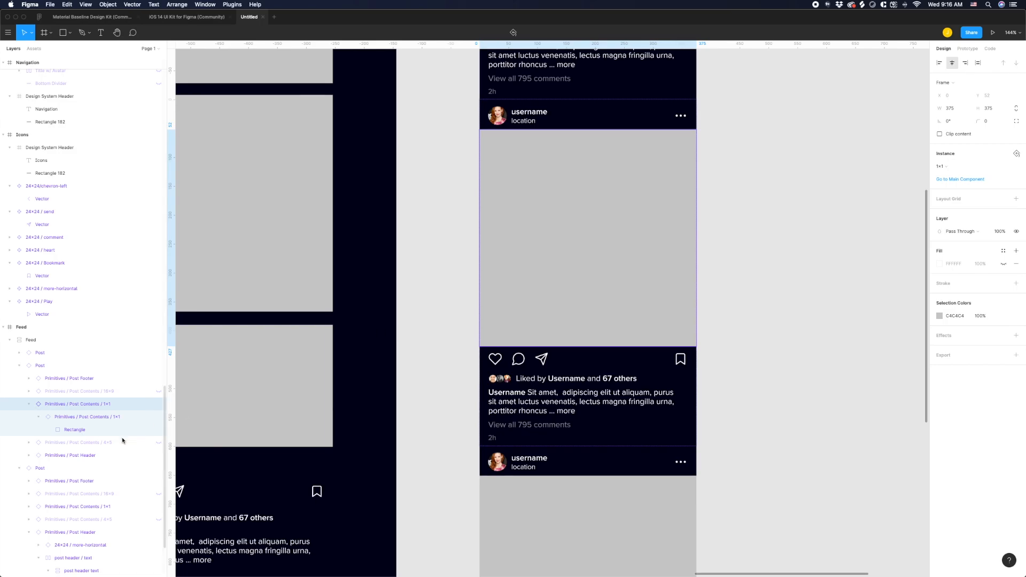
Switch the second Post instance's contents by hiding the 1×1 layer and showing the 16×9 layer.
click(159, 405)
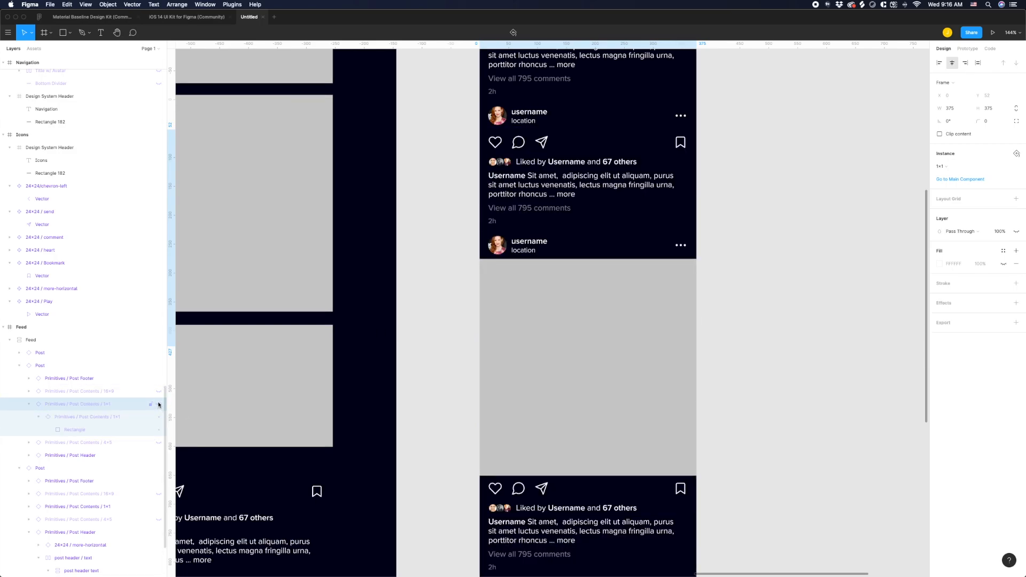
click(160, 391)
scroll(551, 314, down, 2)
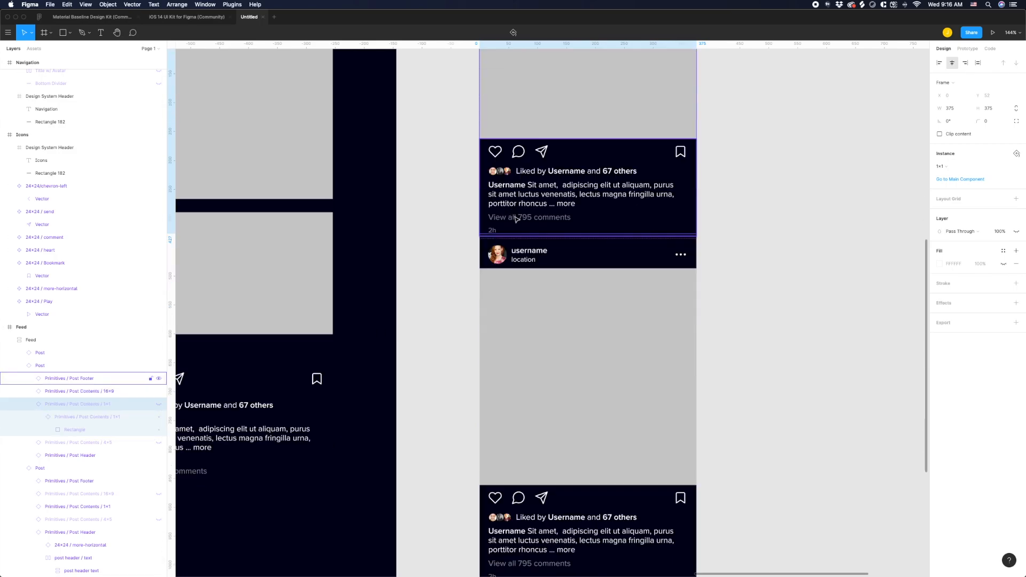
Switch the third Post instance's contents by hiding the 1×1 layer and showing the 4×5 layer.
click(551, 313)
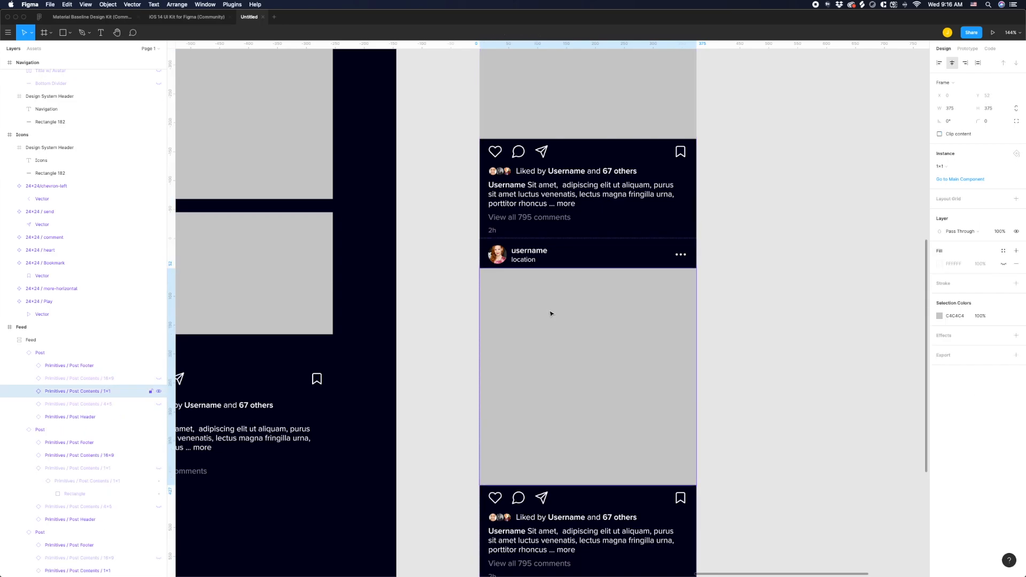
click(158, 392)
click(159, 404)
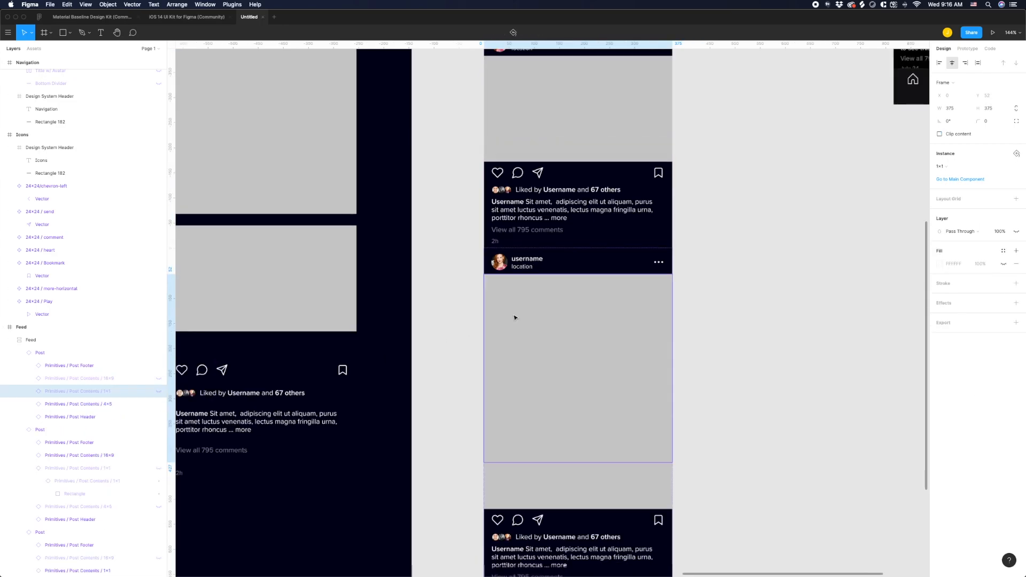
scroll(513, 318, down, 5)
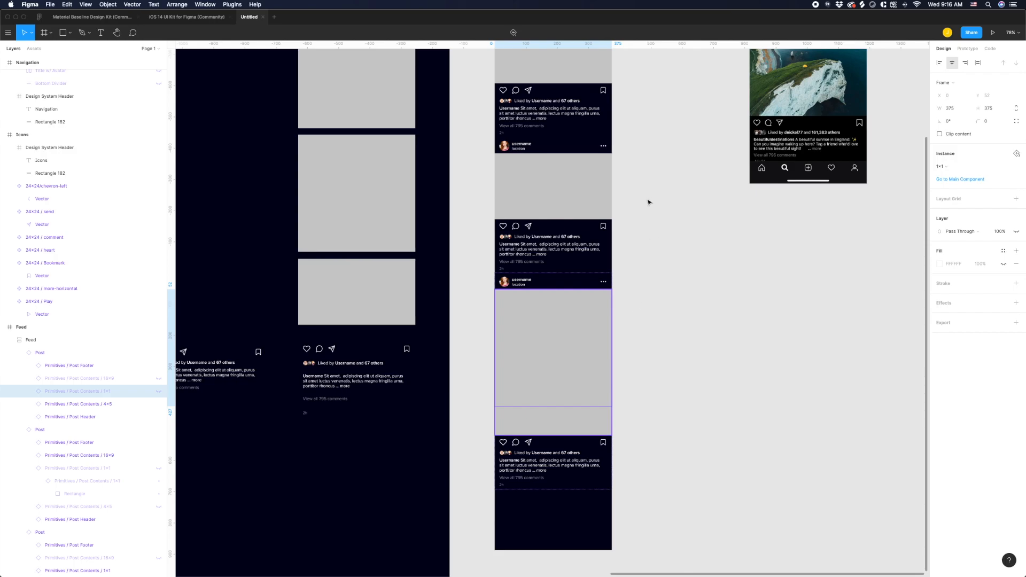
scroll(649, 202, down, 3)
scroll(649, 206, down, 4)
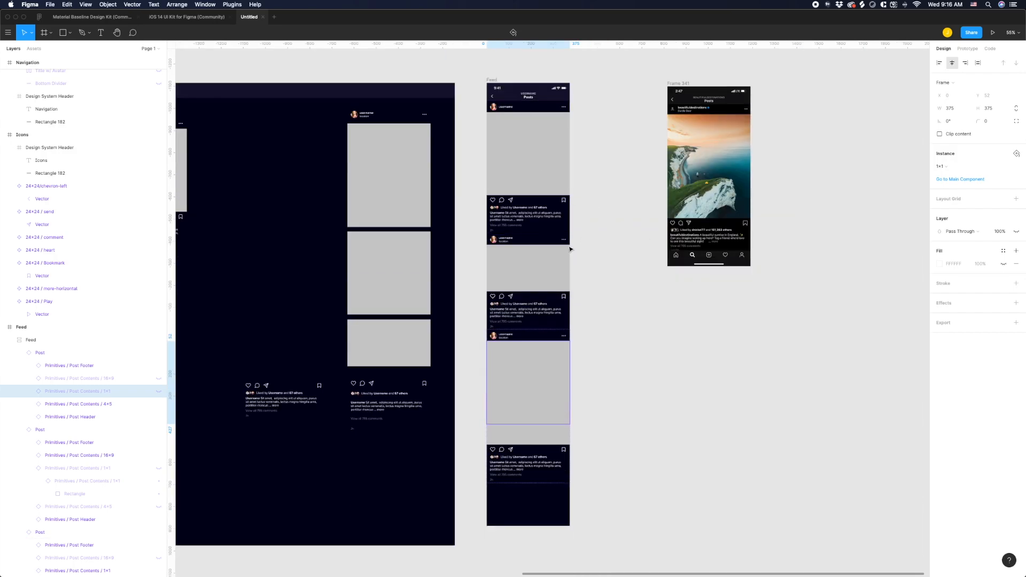
Hide the small avatar group in the likes information of the second Post instance.
scroll(574, 245, up, 5)
scroll(614, 359, down, 2)
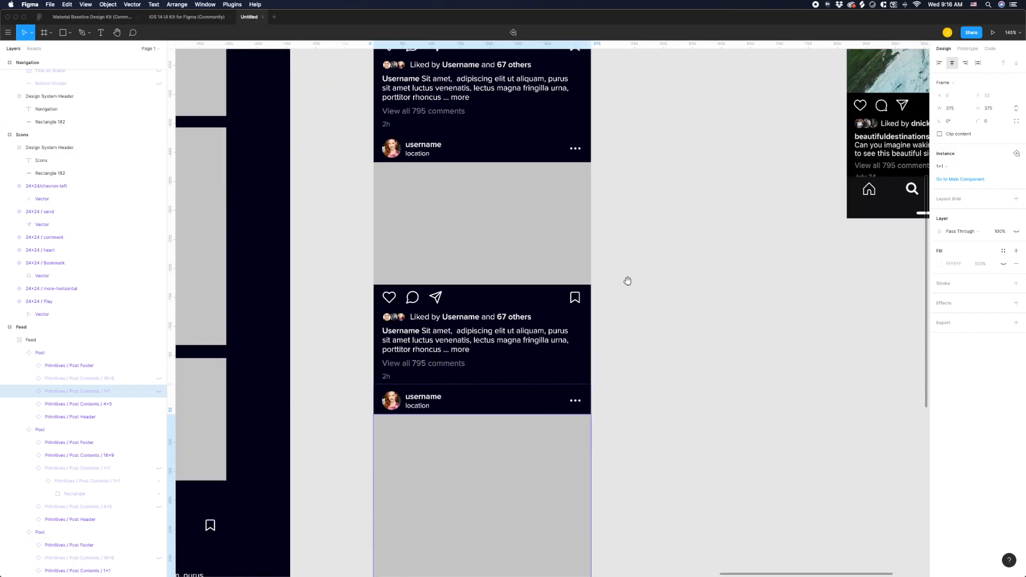
scroll(627, 286, down, 4)
click(407, 220)
click(408, 221)
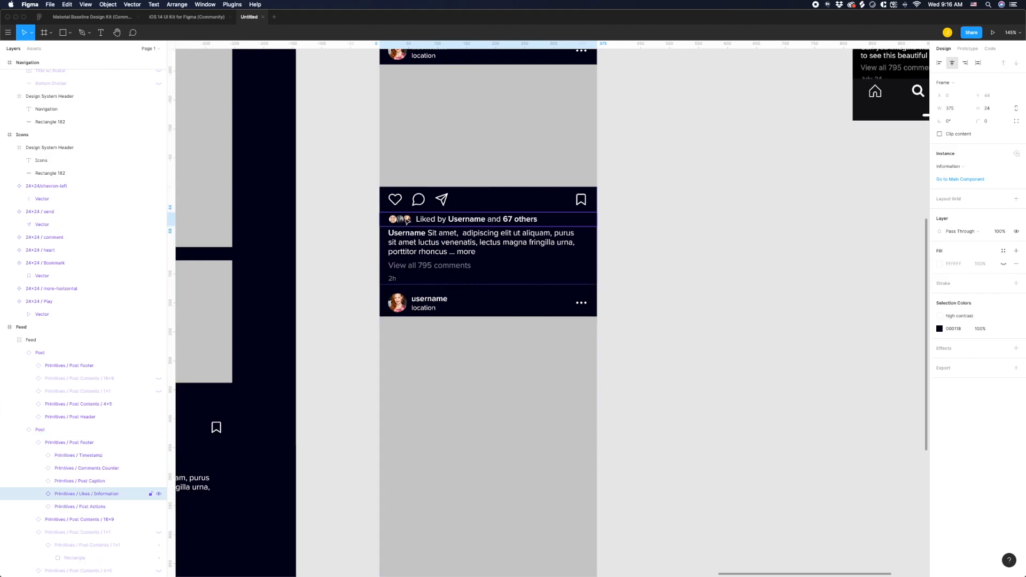
click(409, 219)
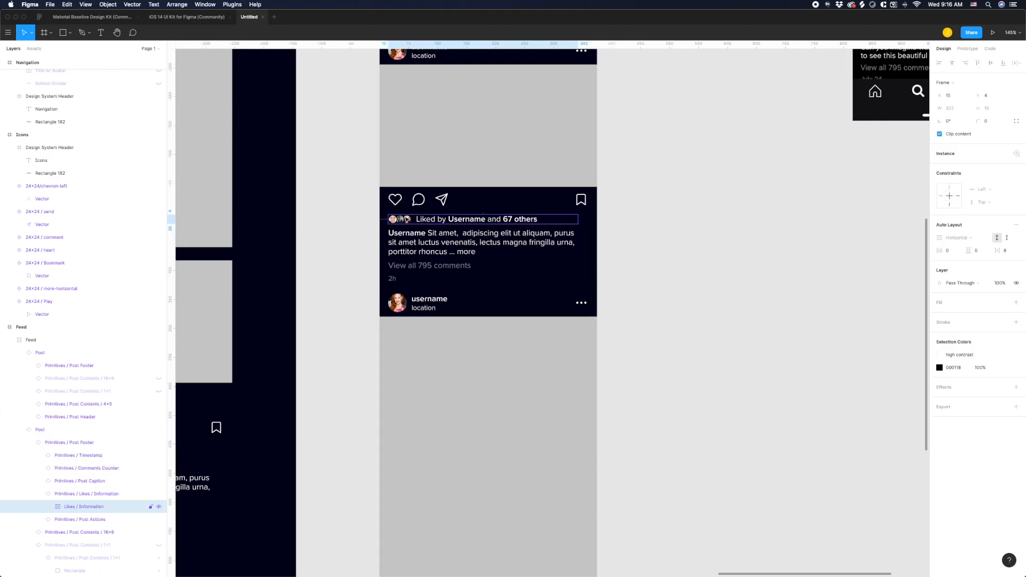
click(407, 219)
click(158, 534)
Replace the second post's likes text with "67 Likes".
click(434, 220)
double_click(488, 219)
click(473, 219)
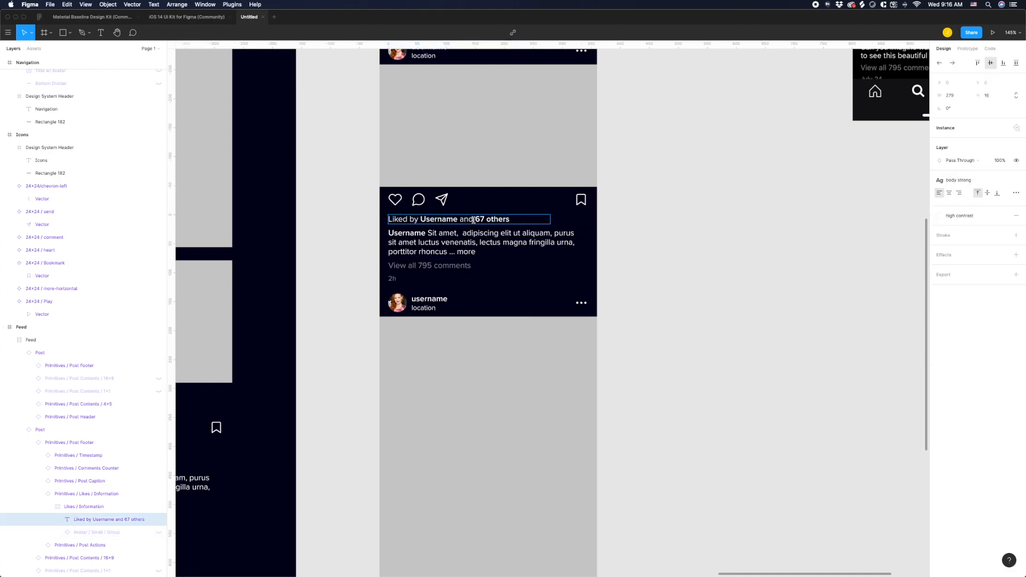
drag(476, 220, 232, 230)
key(BackSpace)
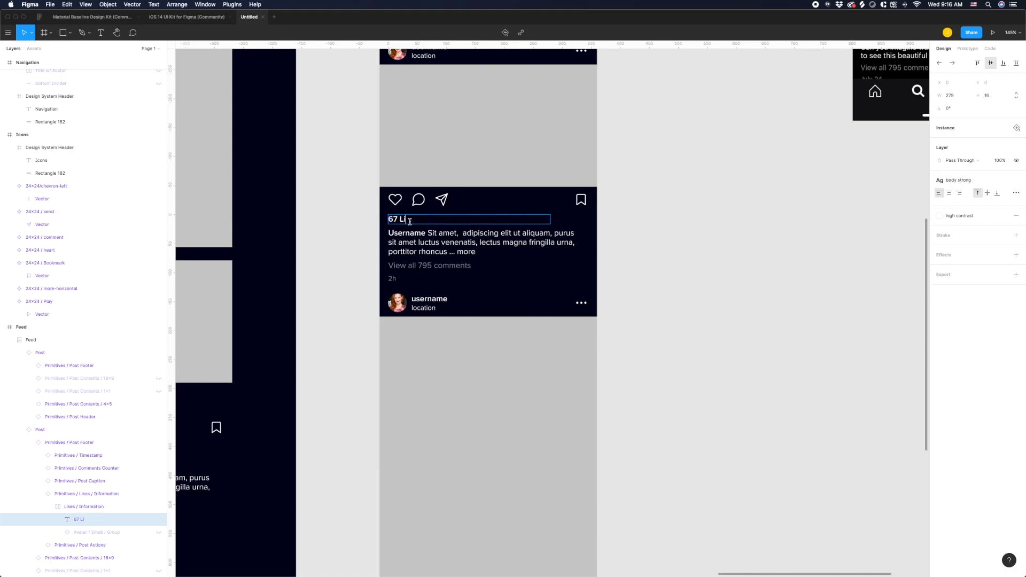
click(342, 229)
Hide the Comments Counter in the footer of the third Post instance.
scroll(443, 270, down, 5)
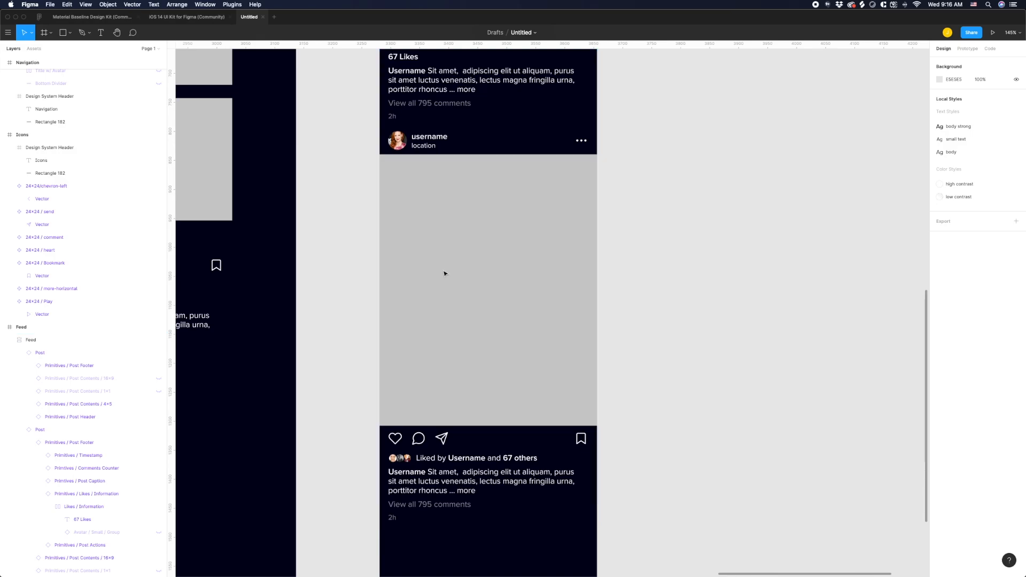
click(433, 408)
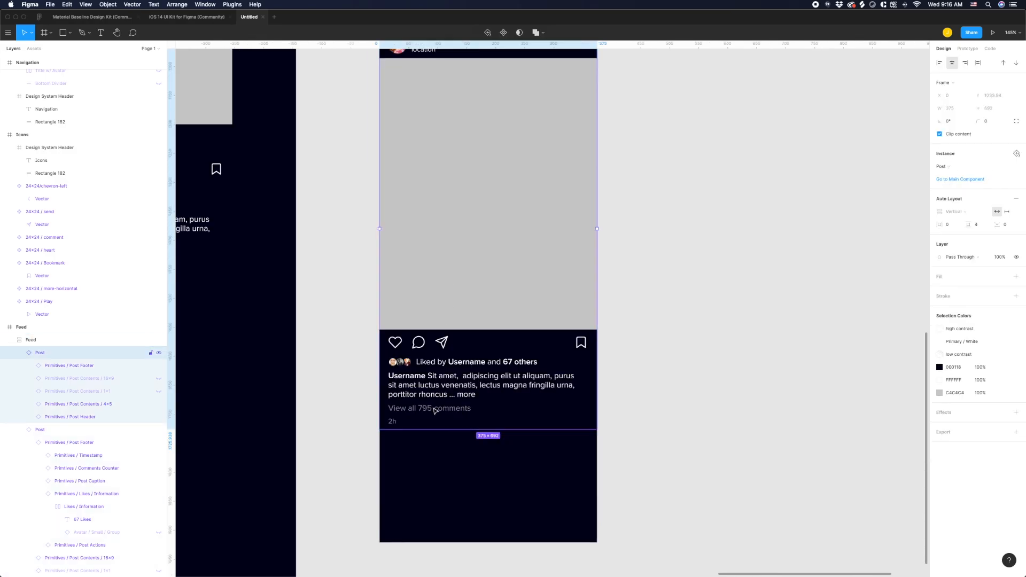
double_click(434, 410)
double_click(434, 410)
double_click(434, 411)
click(369, 411)
click(412, 410)
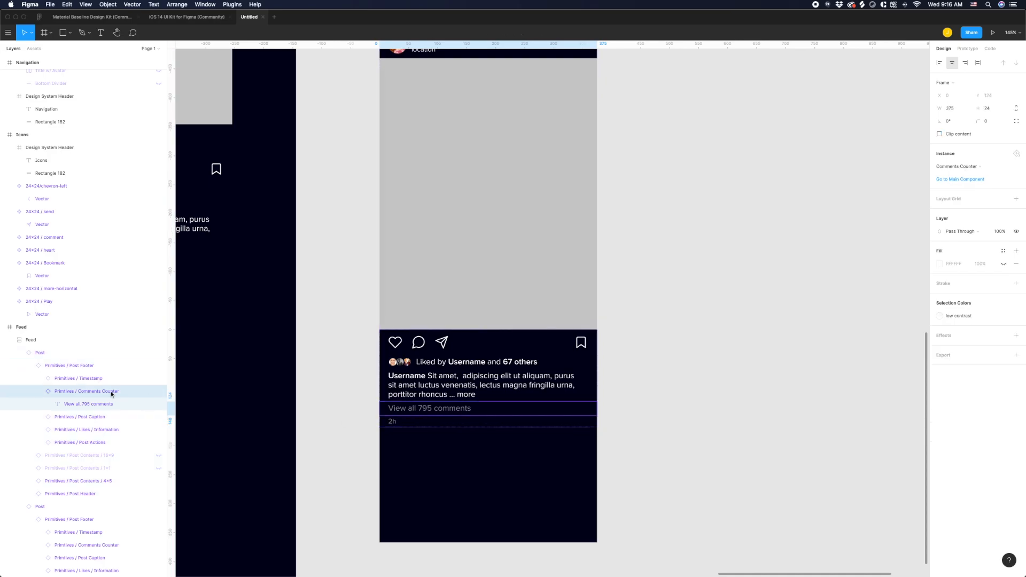
click(158, 394)
click(364, 318)
Fill the contents rectangles of all three Feed posts with random Unsplash images and close the plugin.
drag(344, 255, 359, 409)
scroll(376, 378, down, 5)
drag(362, 224, 409, 514)
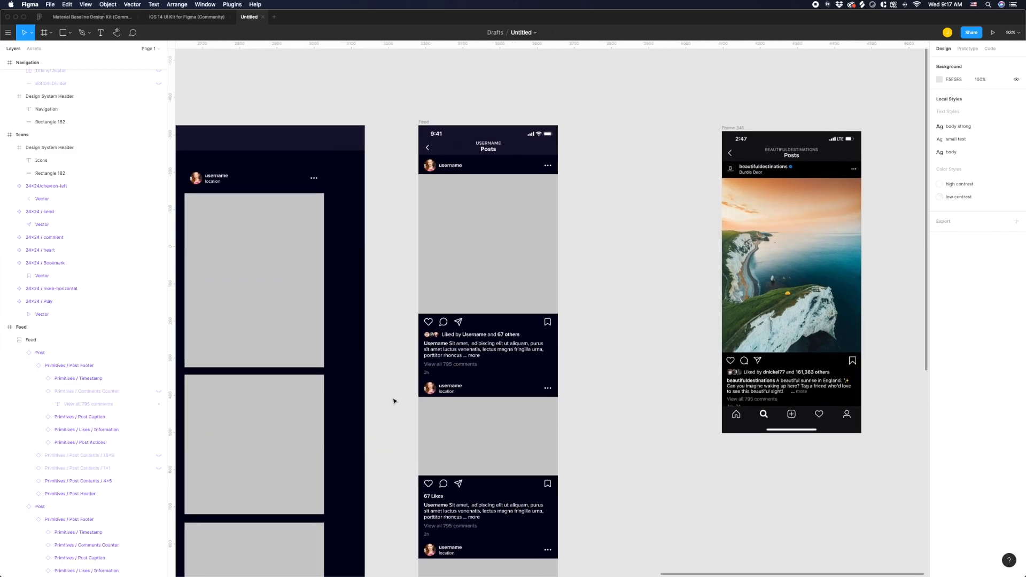
drag(389, 410, 400, 351)
click(476, 224)
shift+click(505, 390)
scroll(505, 389, down, 2)
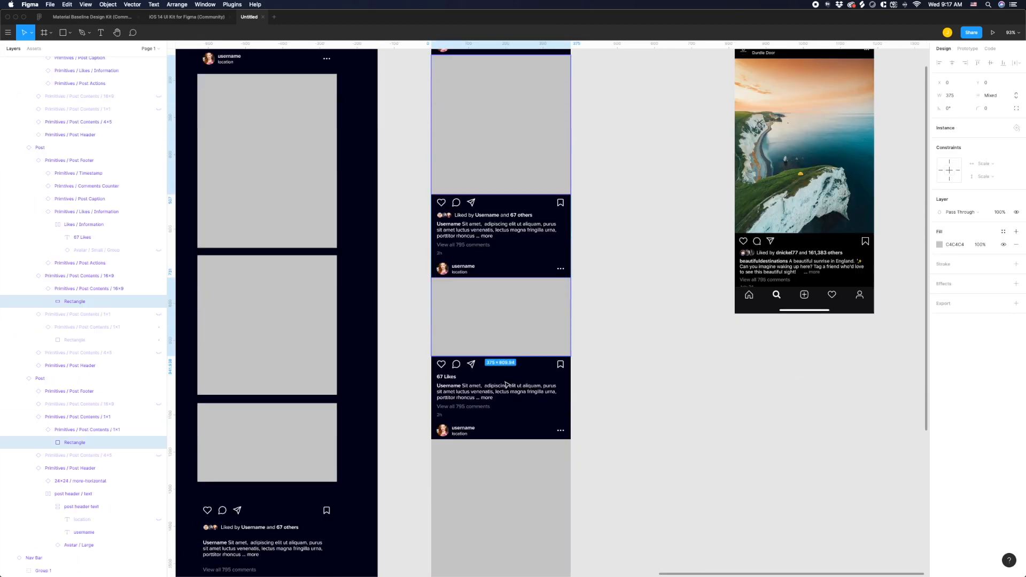
shift+click(499, 467)
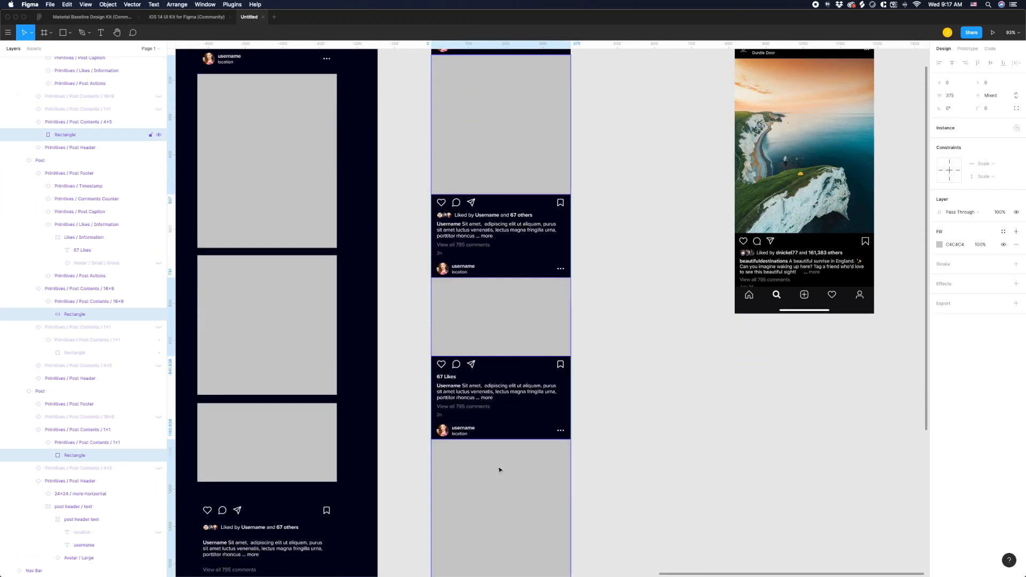
click(240, 5)
click(240, 136)
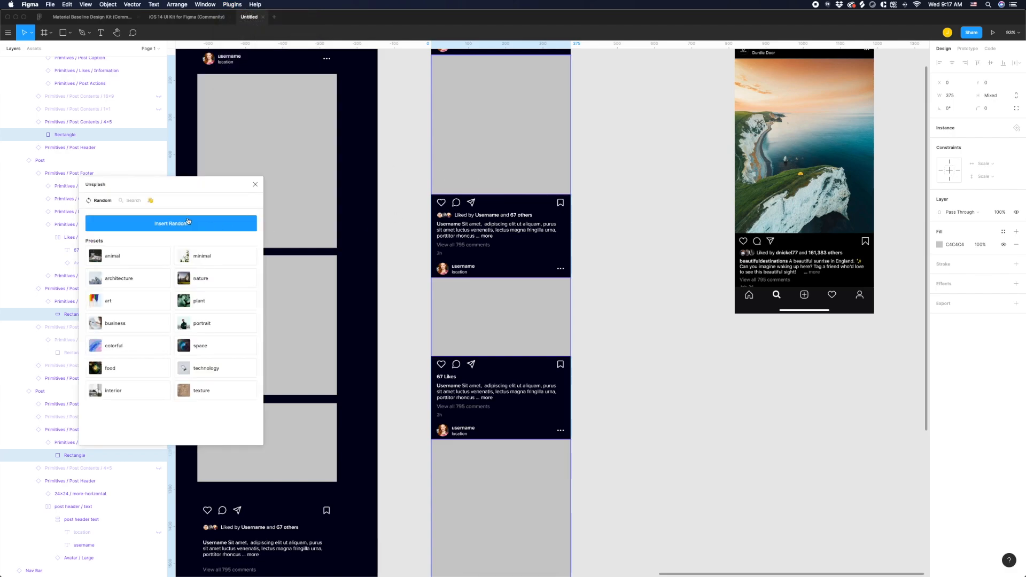
click(172, 223)
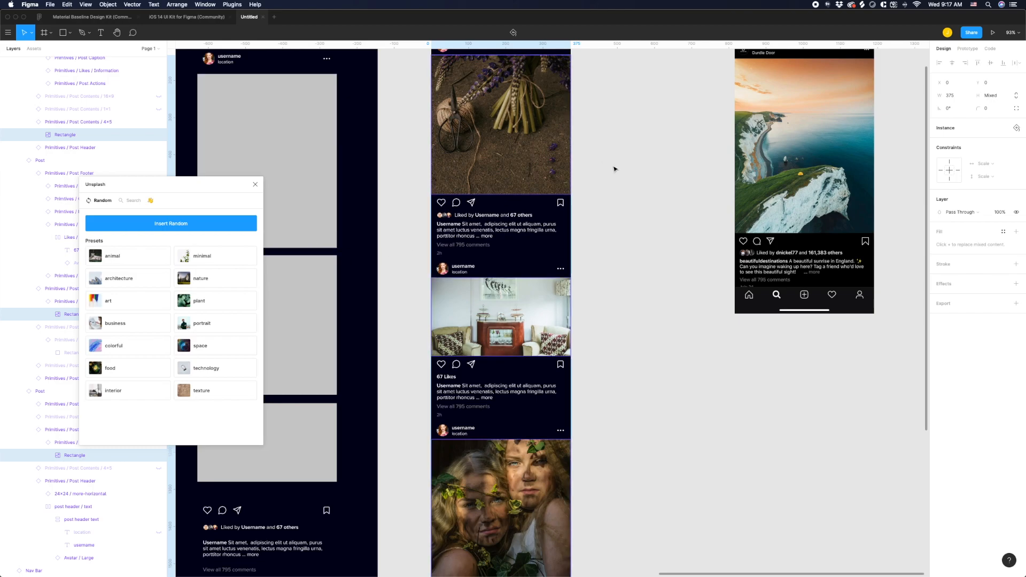
scroll(612, 170, up, 3)
scroll(610, 182, down, 3)
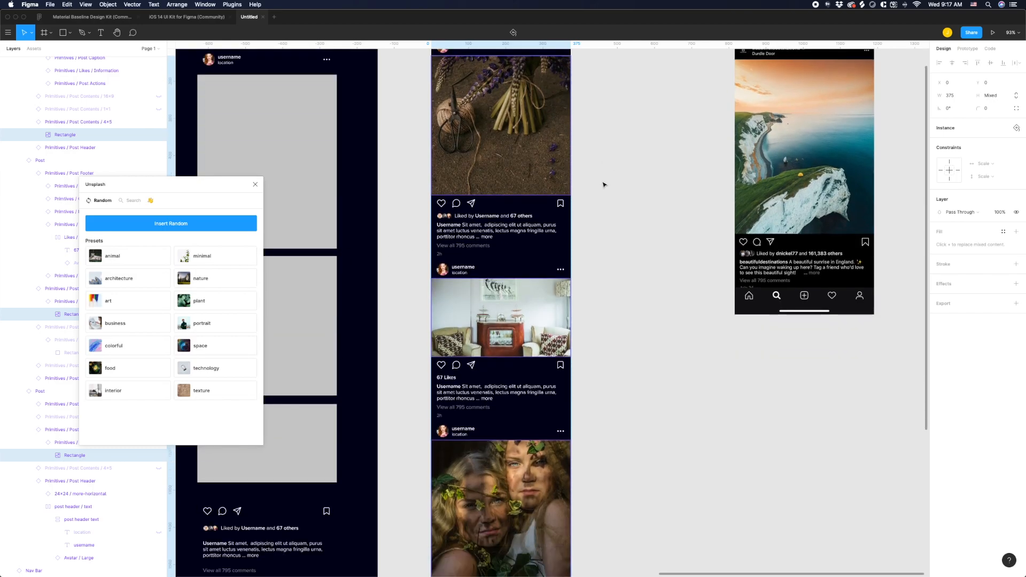
scroll(604, 187, down, 2)
scroll(605, 188, down, 3)
key(Escape)
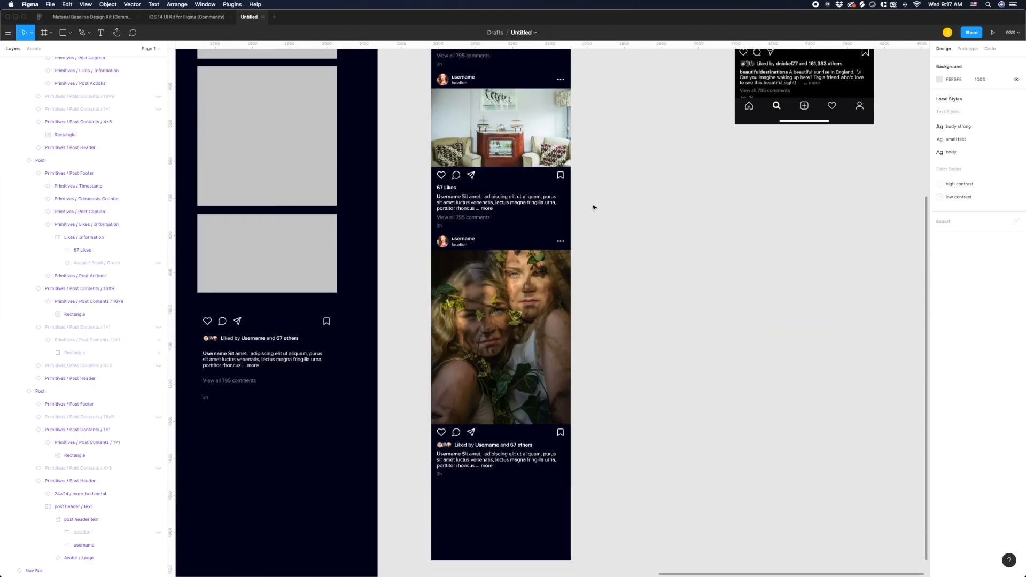
Examine the footer primitives on the Posts frame and compare the components with the finished Feed.
scroll(693, 270, up, 2)
scroll(693, 270, left, 3)
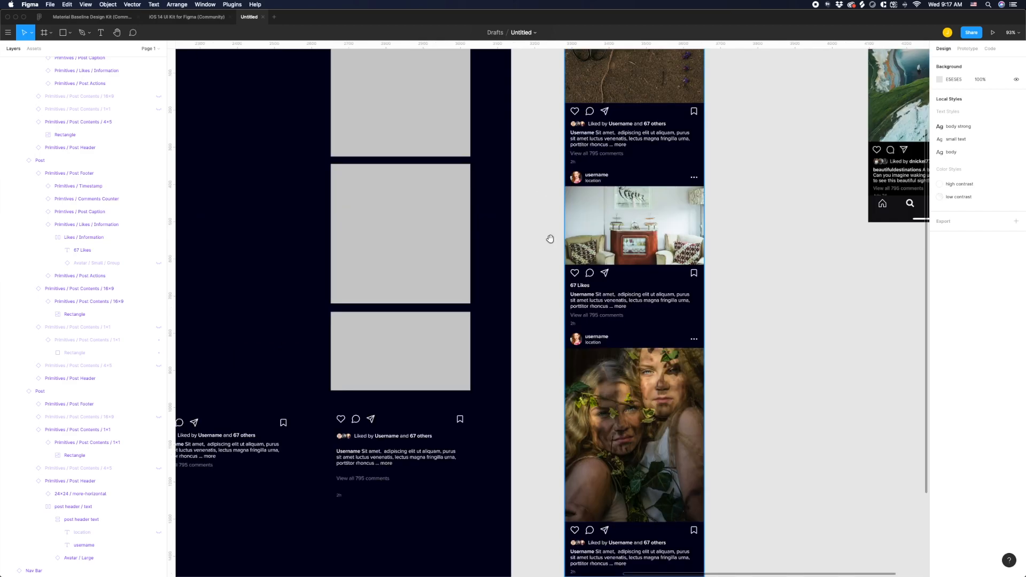
drag(523, 252, 598, 200)
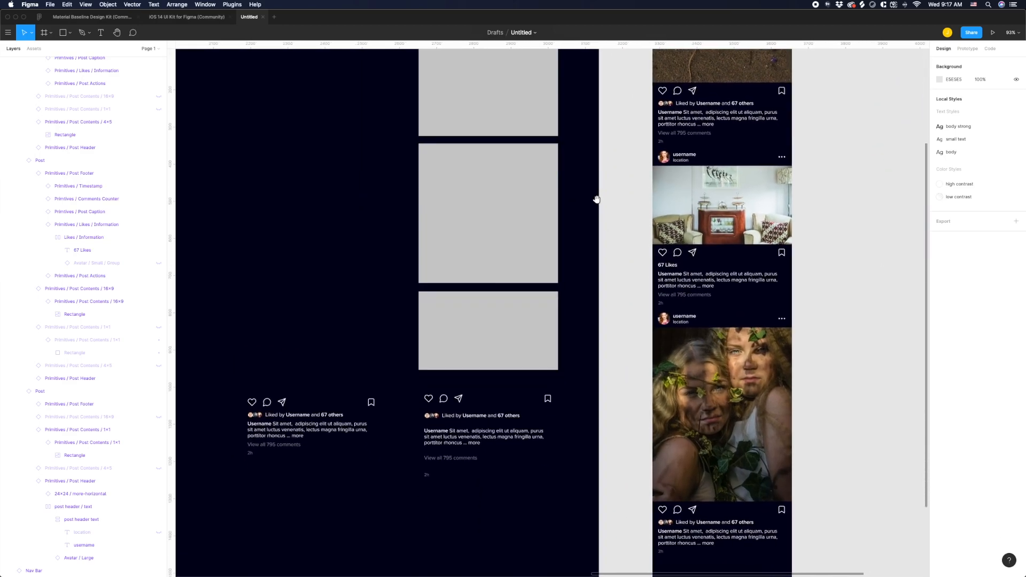
click(472, 401)
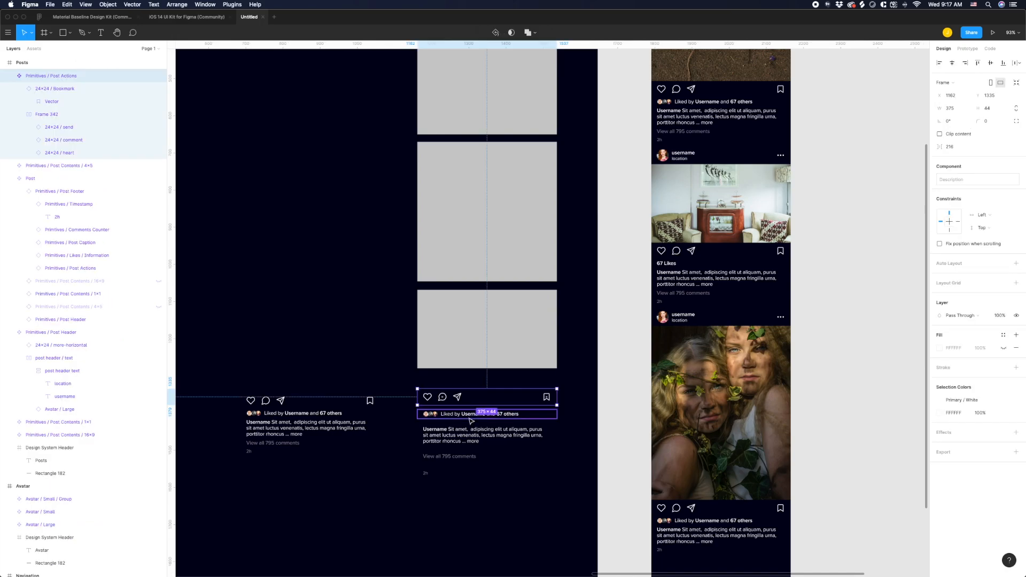
click(459, 417)
click(460, 435)
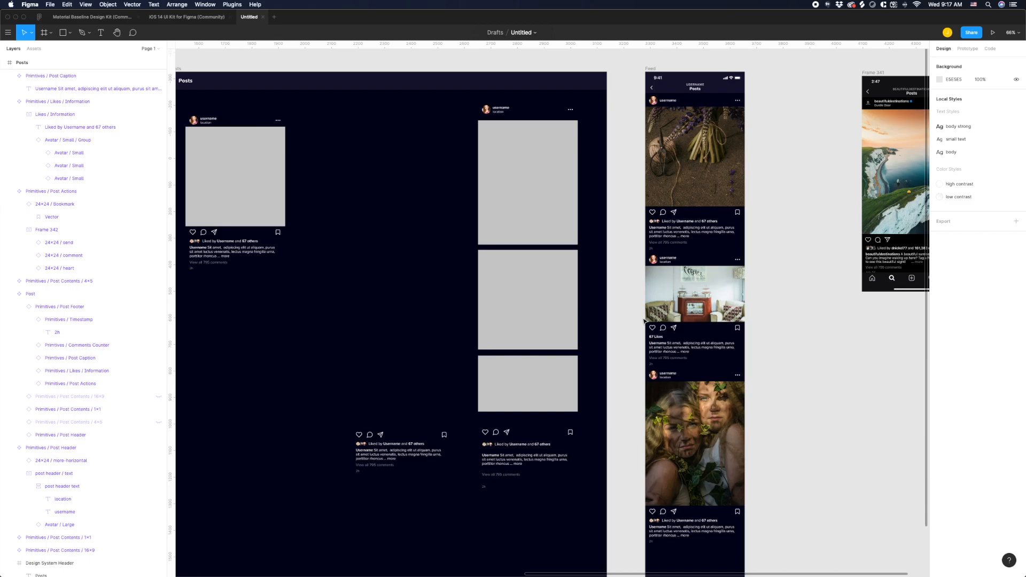
scroll(643, 321, down, 1)
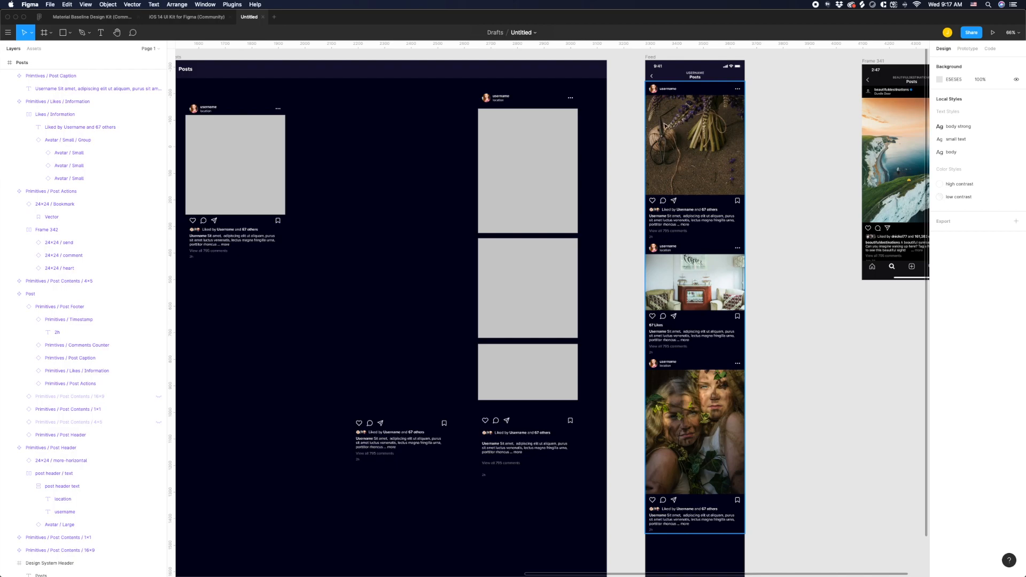
scroll(685, 287, down, 3)
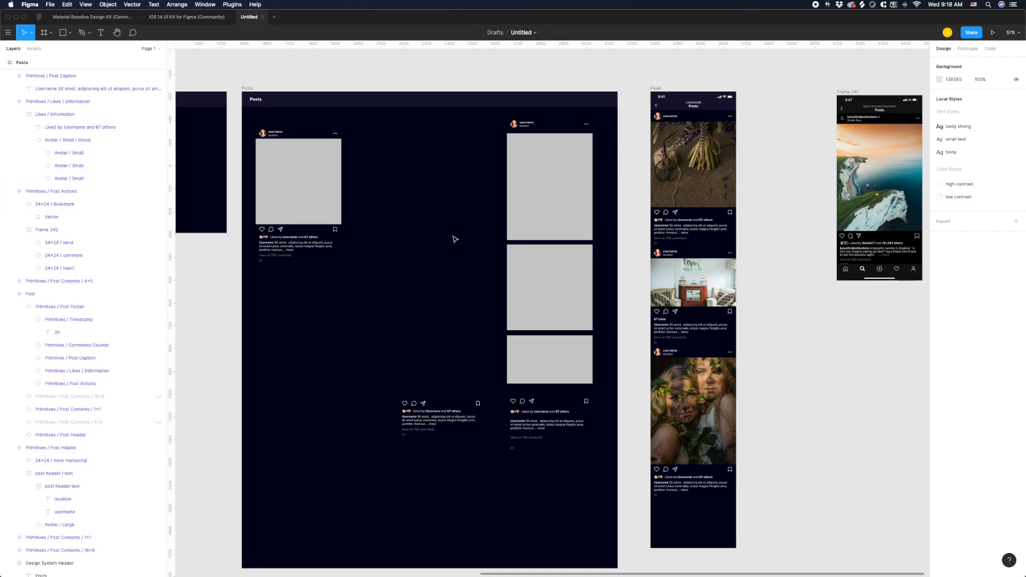
scroll(455, 238, down, 1)
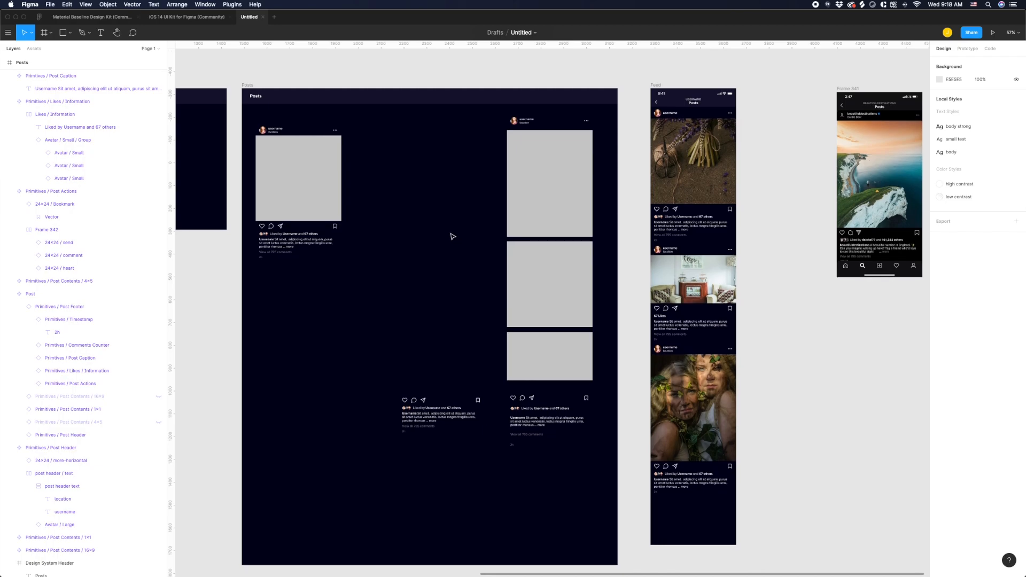